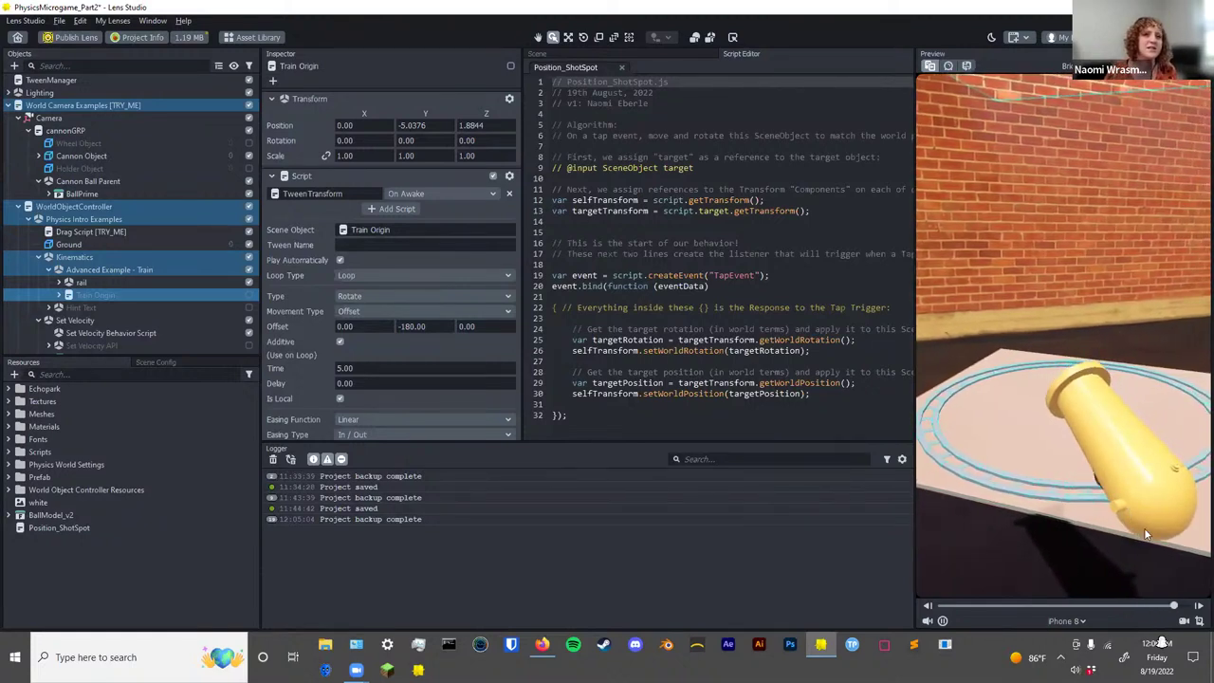
Create a new scene object under WorldObjectController and name it Court_GRP.
{"action": "left_click", "coordinate": [1152, 500]}
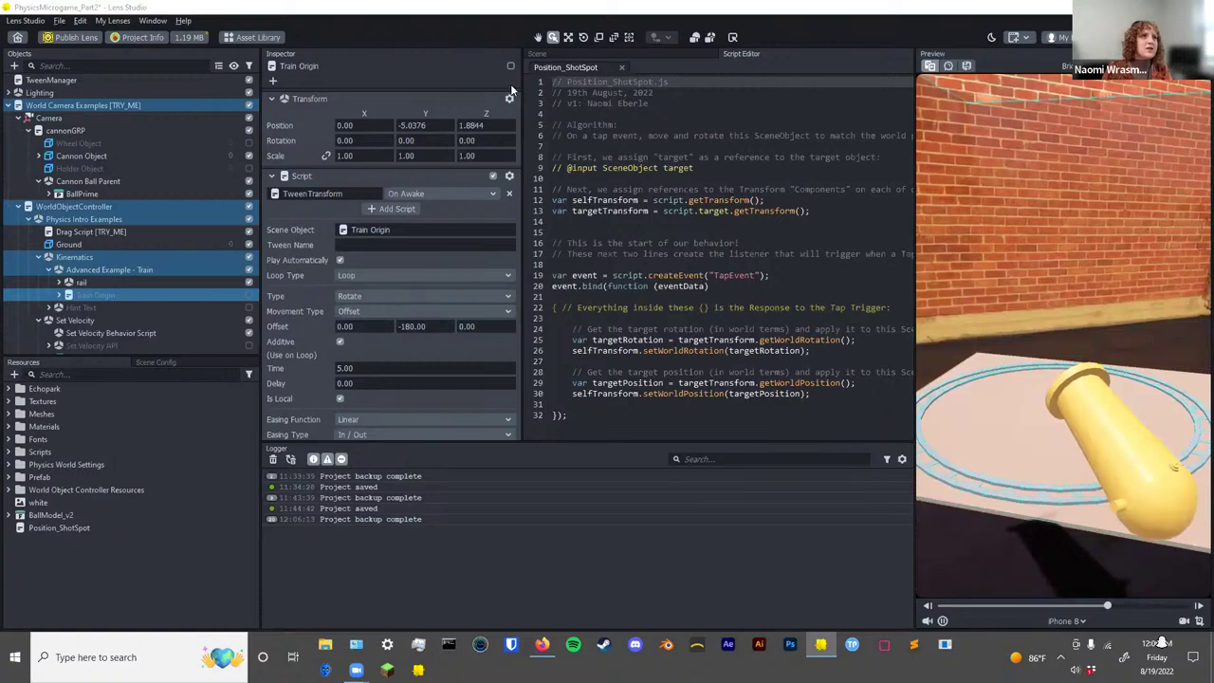
{"action": "left_click", "coordinate": [566, 51]}
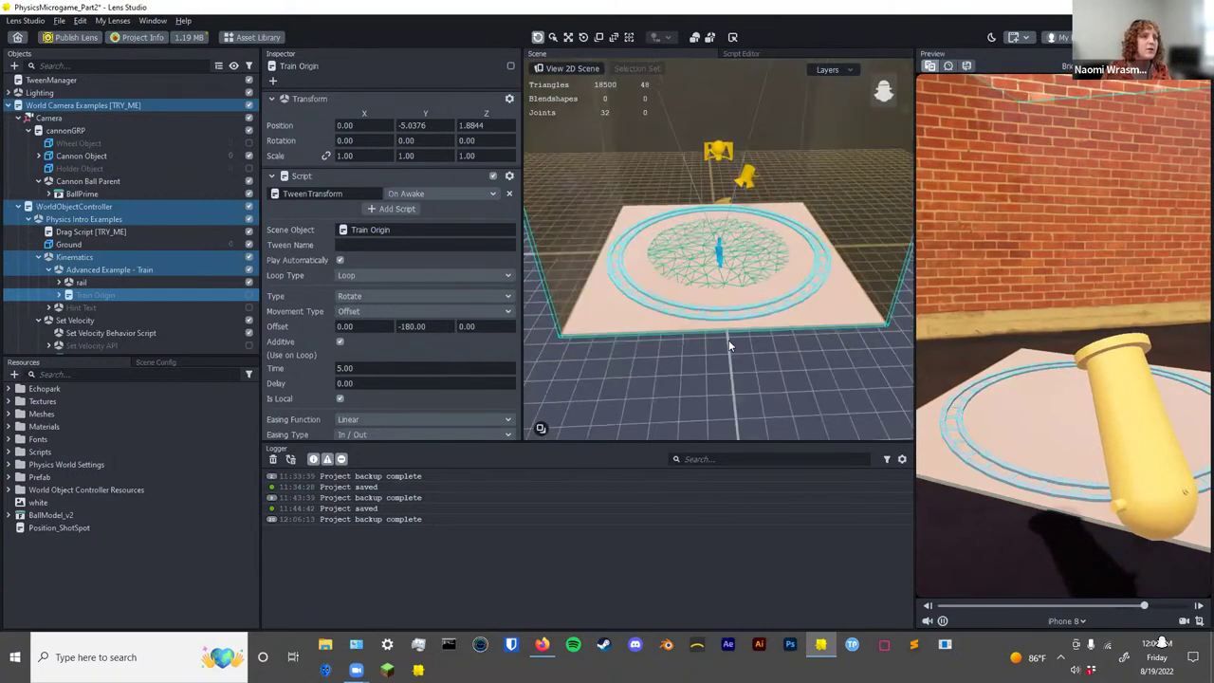
{"action": "left_click_drag", "start_coordinate": [728, 346], "coordinate": [693, 43], "text": "alt"}
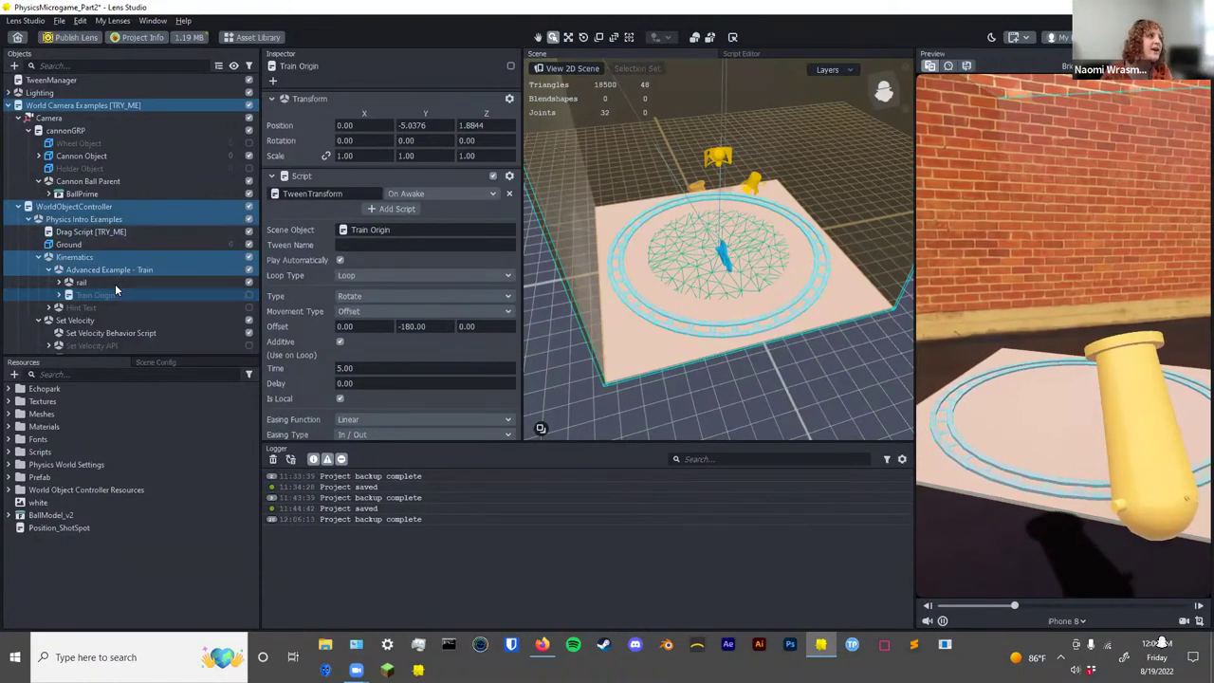
{"action": "left_click", "coordinate": [37, 220]}
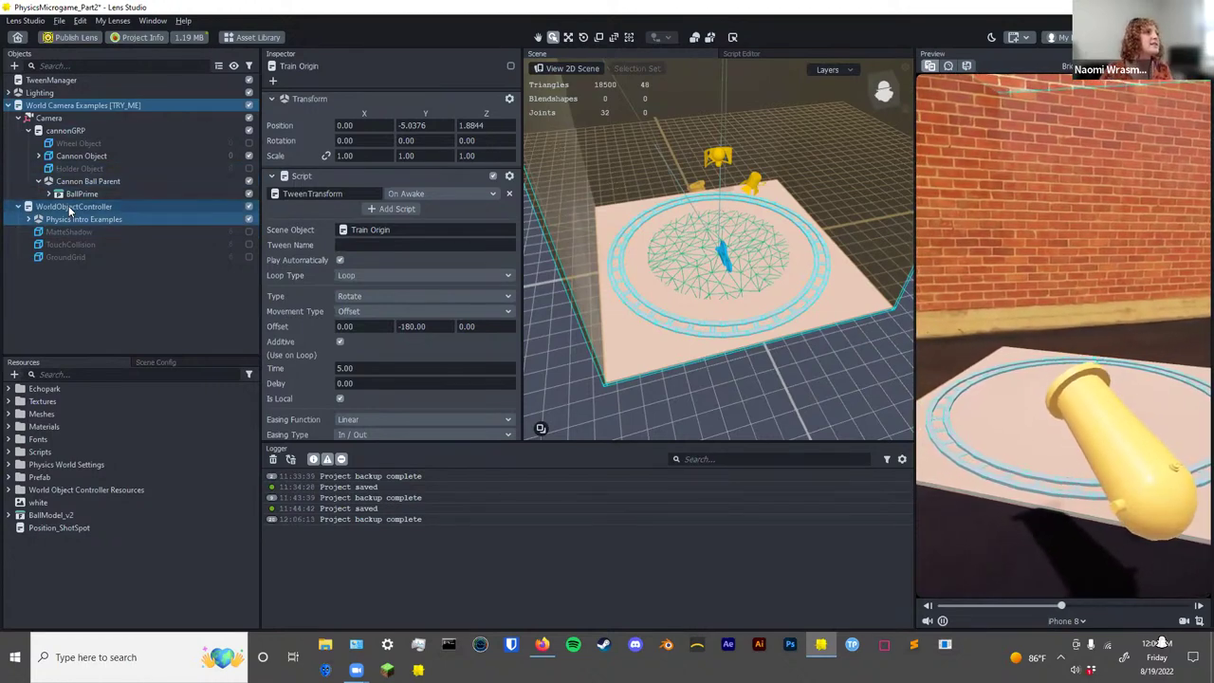
{"action": "left_click", "coordinate": [74, 207]}
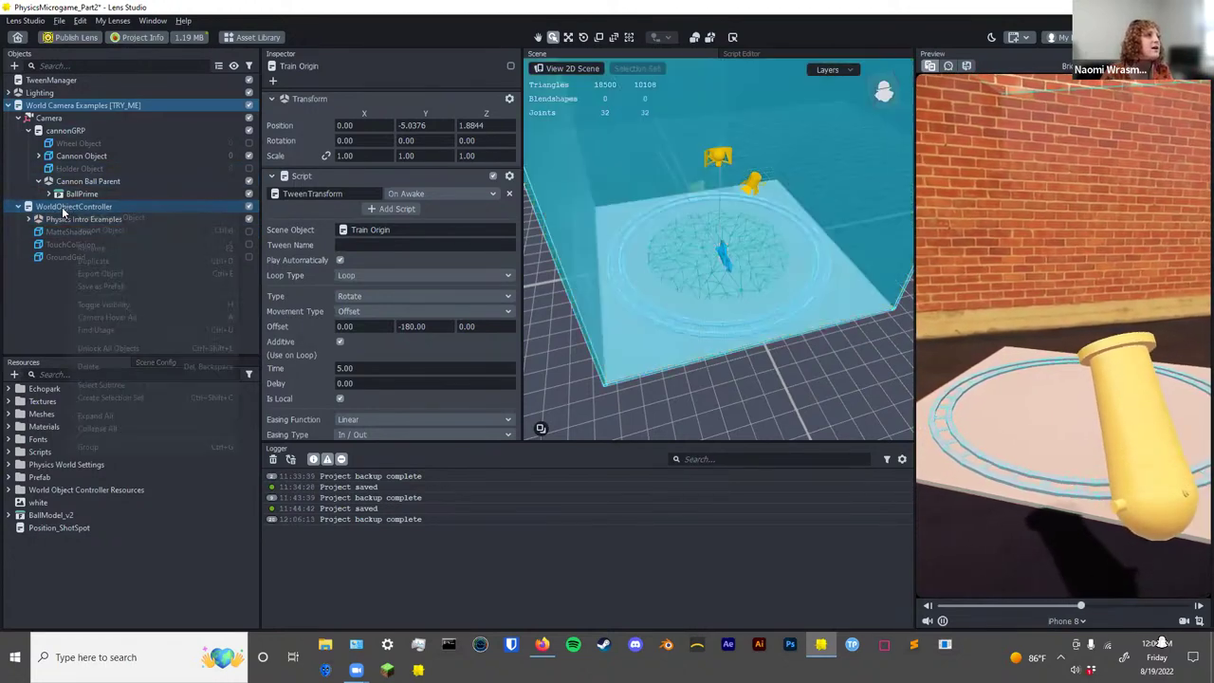
{"action": "right_click", "coordinate": [75, 209]}
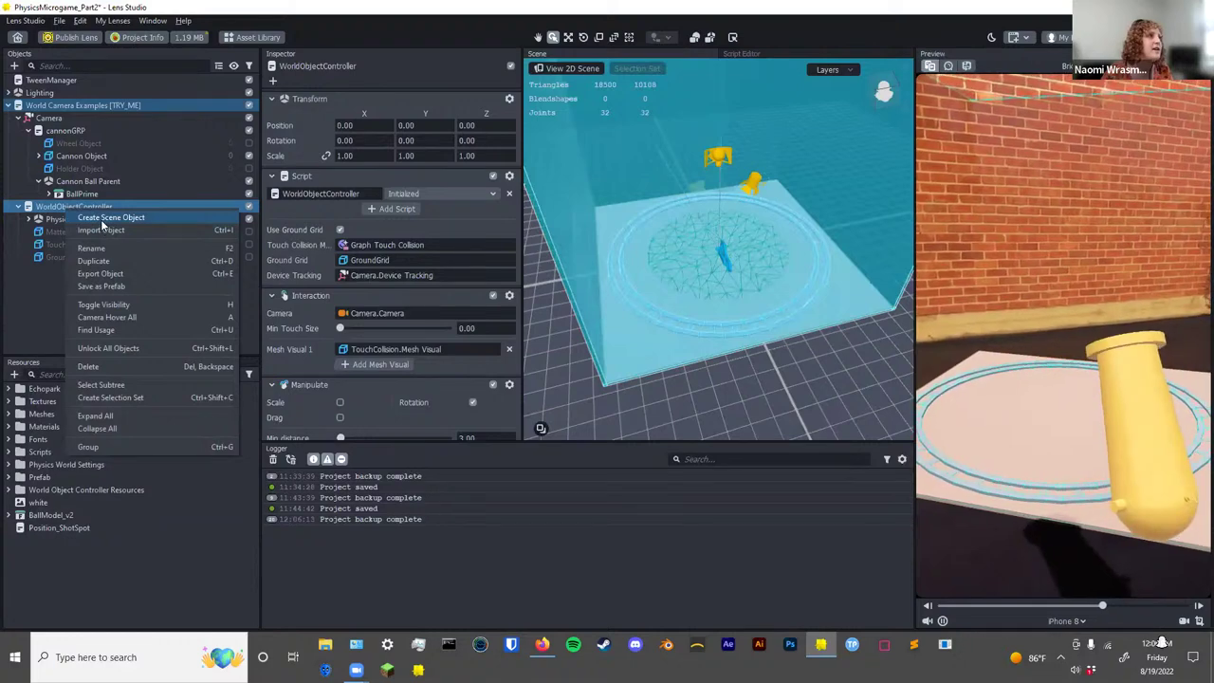
{"action": "left_click", "coordinate": [104, 219]}
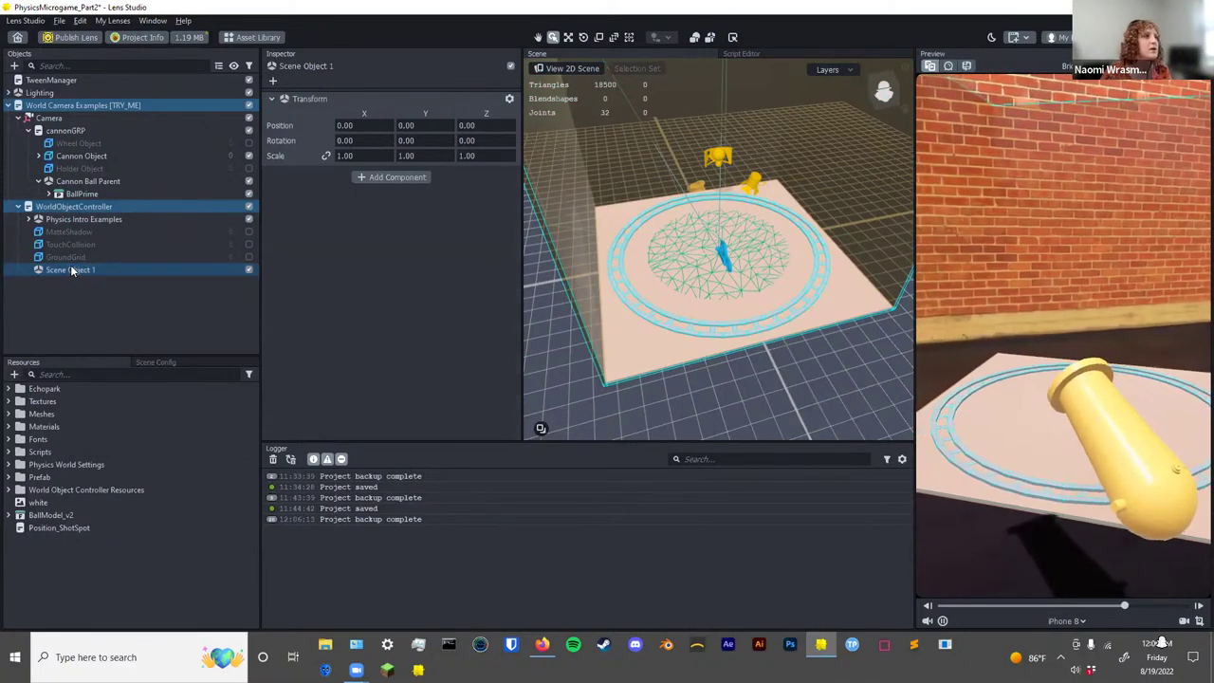
{"action": "double_click", "coordinate": [72, 270]}
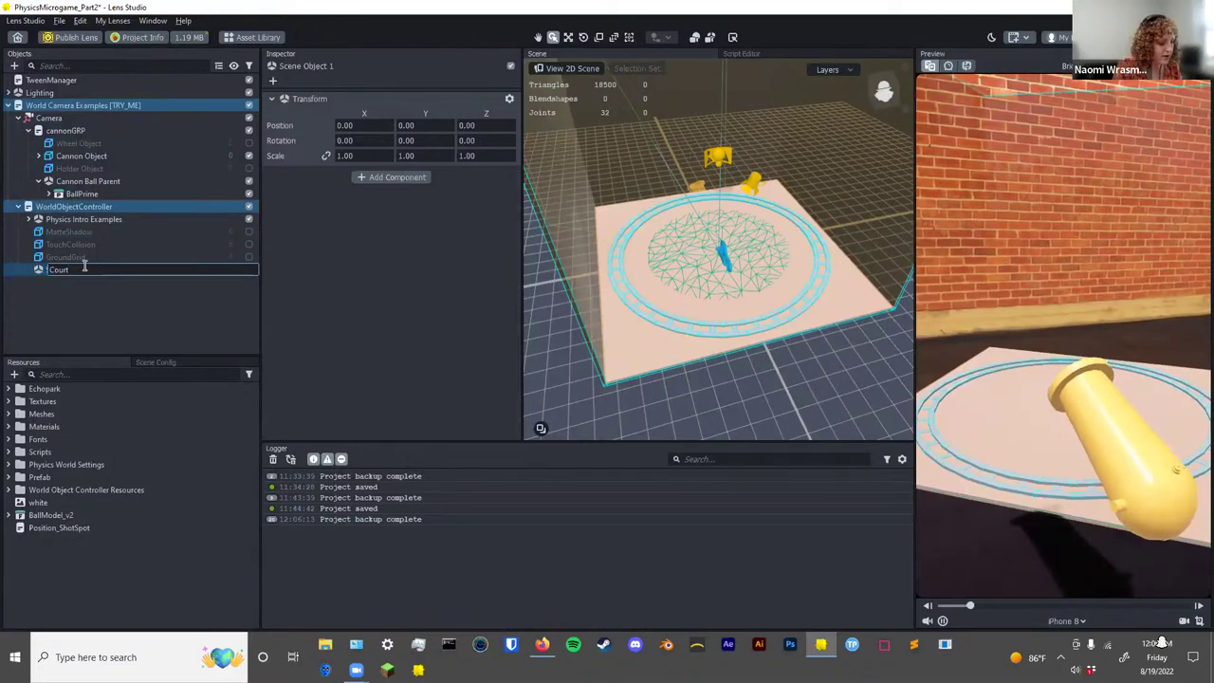
{"action": "key", "text": "Return"}
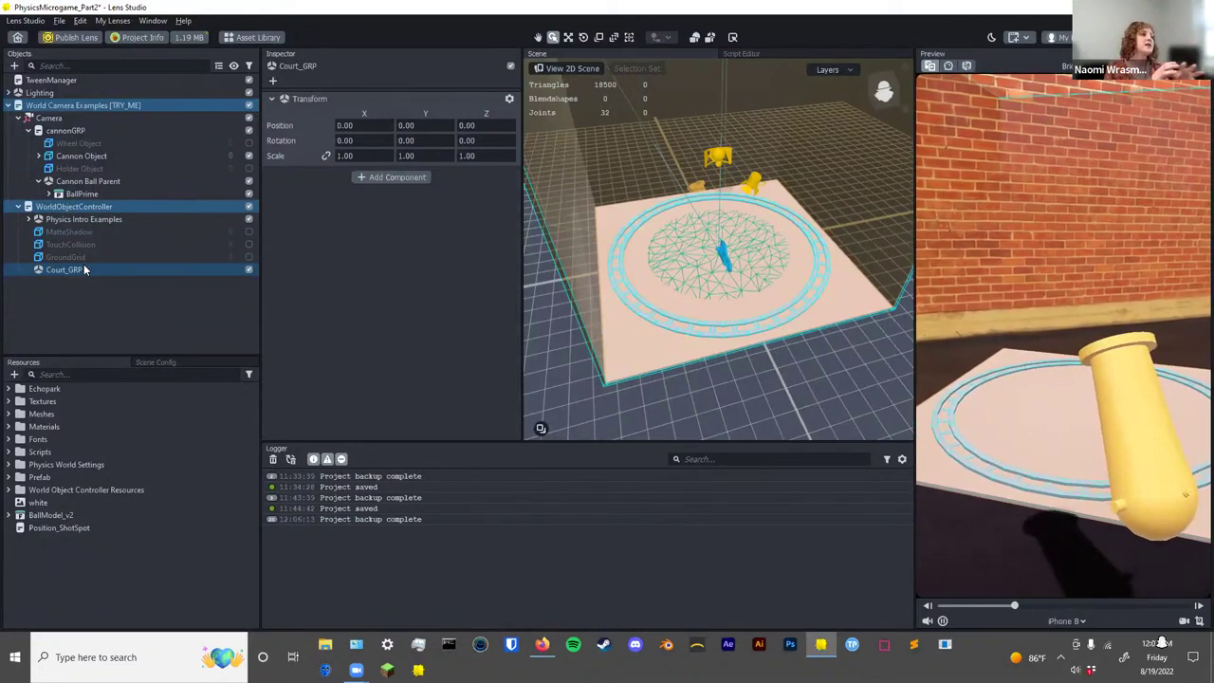
Move cannonGRP out of the Camera into Court_GRP and rename it ShotSpot.
{"action": "left_click", "coordinate": [84, 269]}
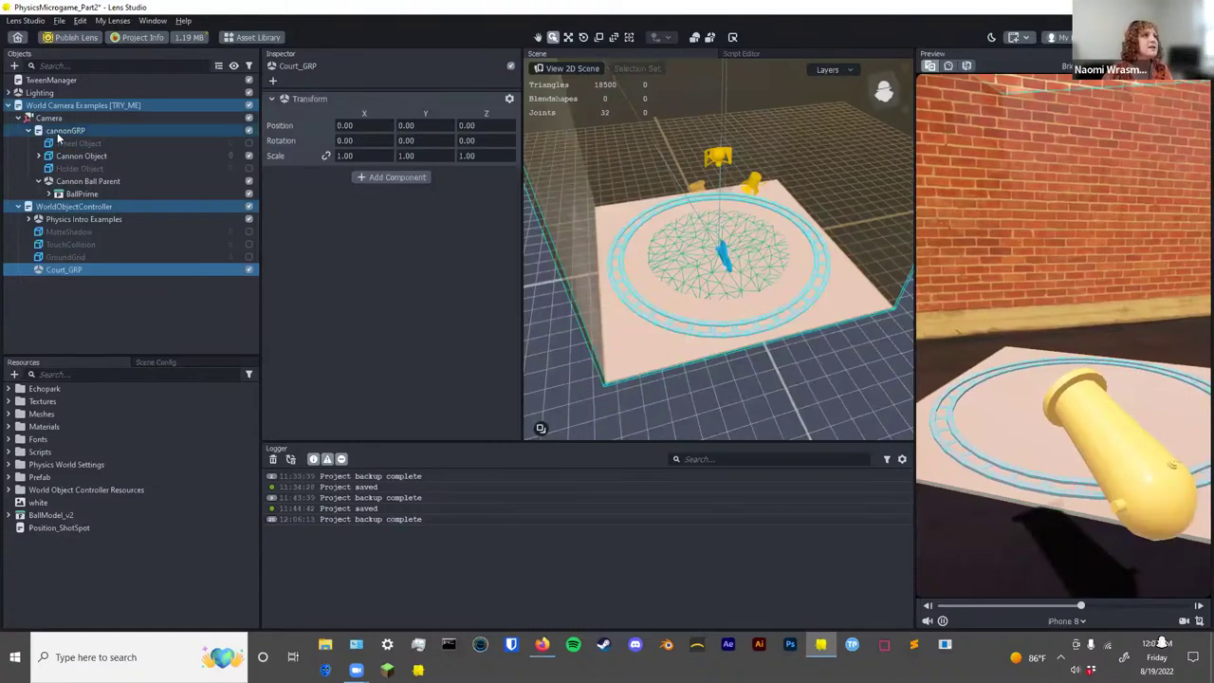
{"action": "left_click_drag", "start_coordinate": [63, 136], "coordinate": [66, 269]}
{"action": "left_click", "coordinate": [76, 205]}
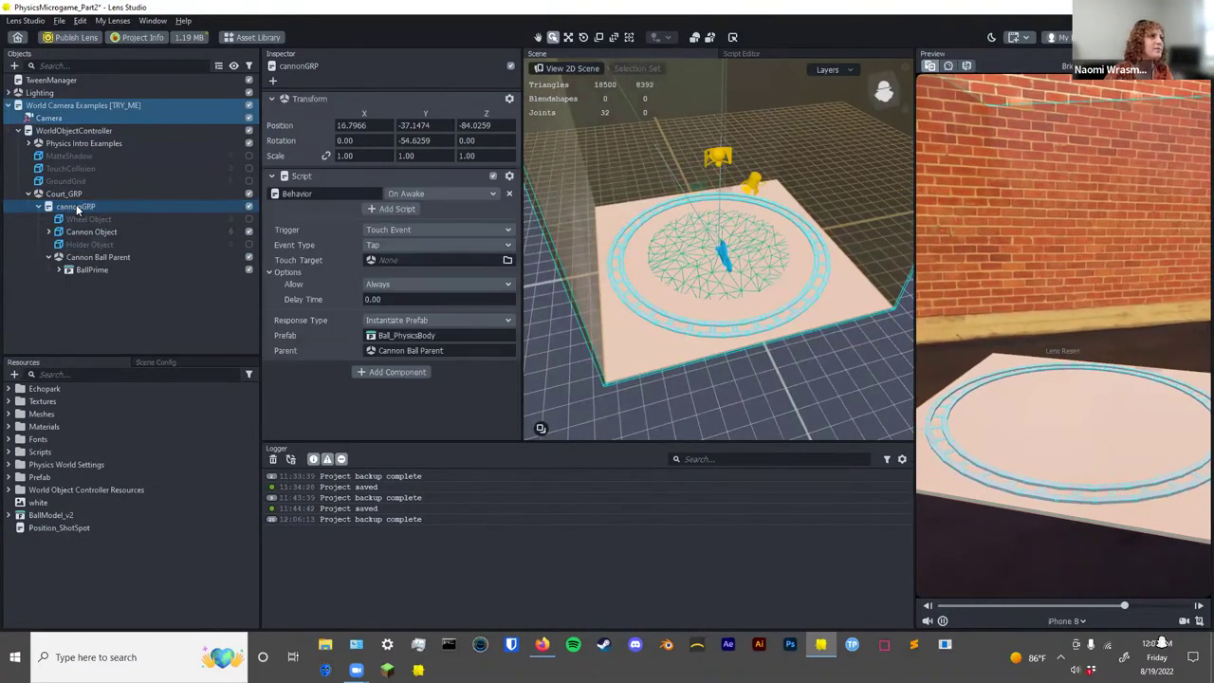
{"action": "left_click", "coordinate": [95, 208]}
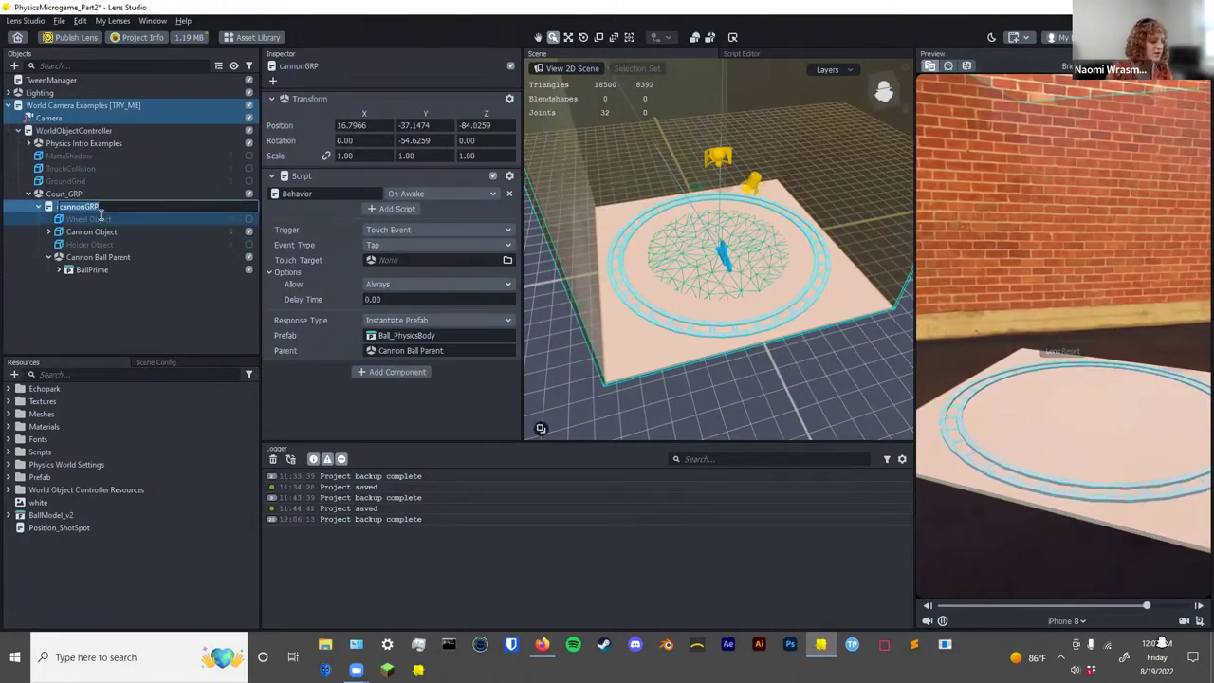
{"action": "type", "text": "ShotSpot"}
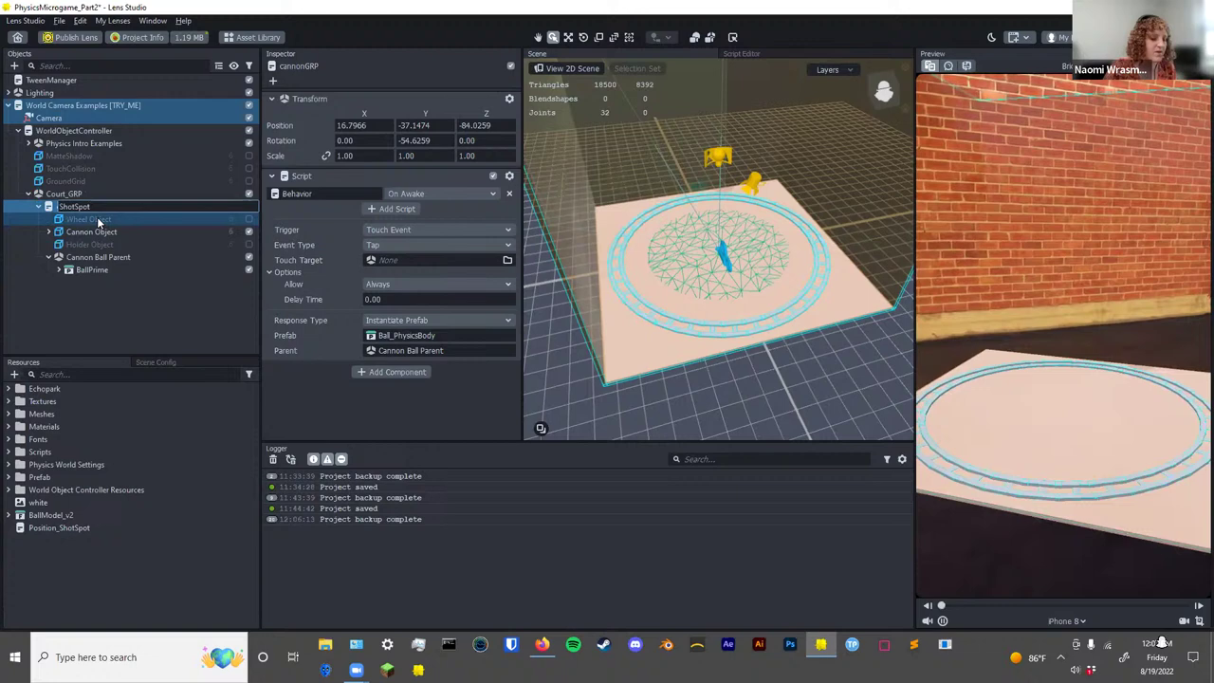
{"action": "key", "text": "Return"}
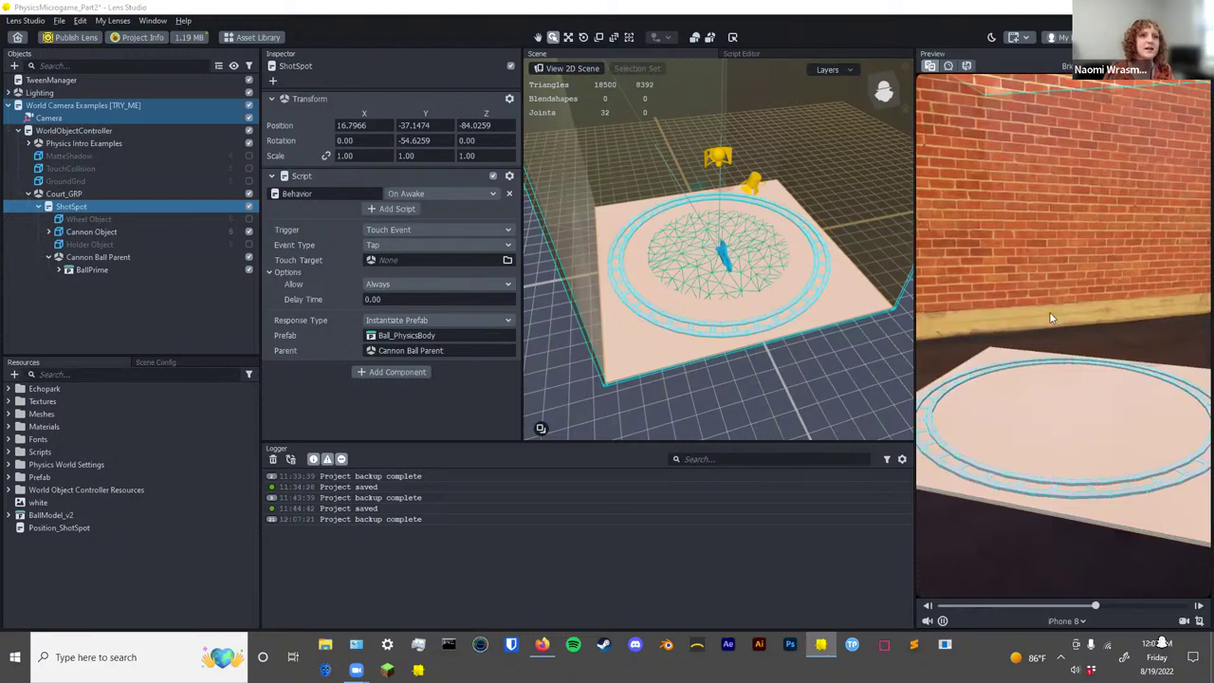
Move the ShotSpot cannon onto the platform, to about Y 7.81 and Z 31.00, and test-fire balls in the preview.
{"action": "key", "text": "q"}
{"action": "left_click_drag", "start_coordinate": [588, 325], "coordinate": [668, 273], "text": "alt"}
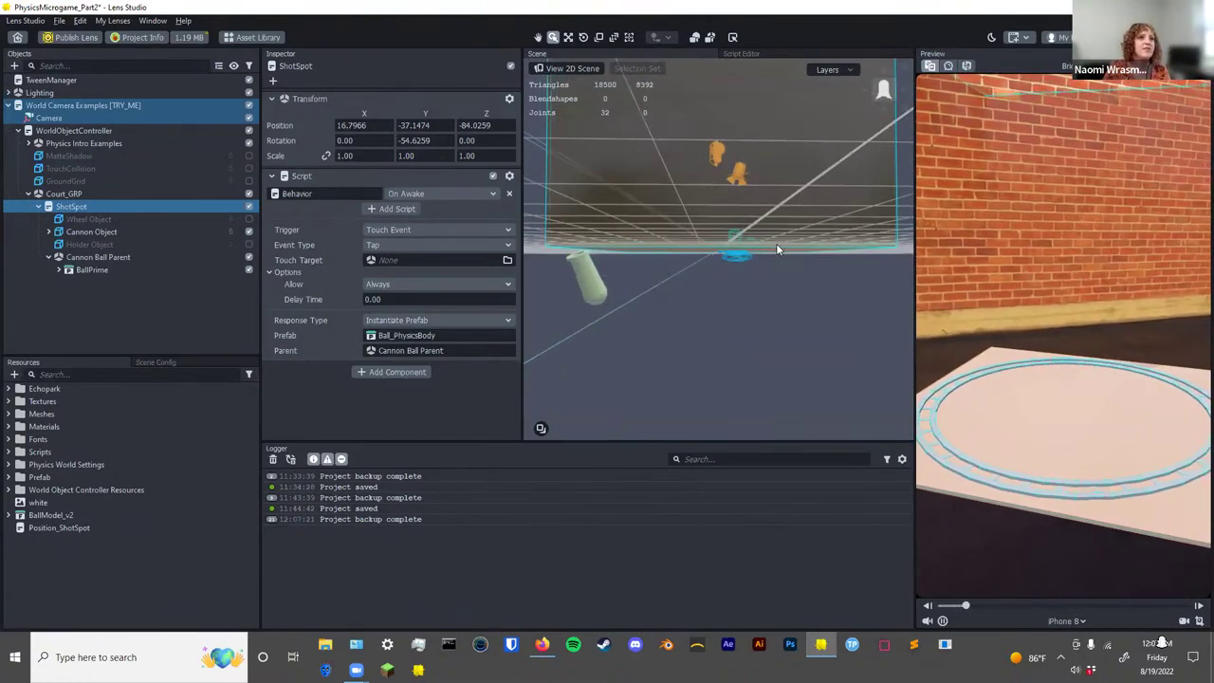
{"action": "left_click_drag", "start_coordinate": [613, 285], "coordinate": [642, 308], "text": "alt"}
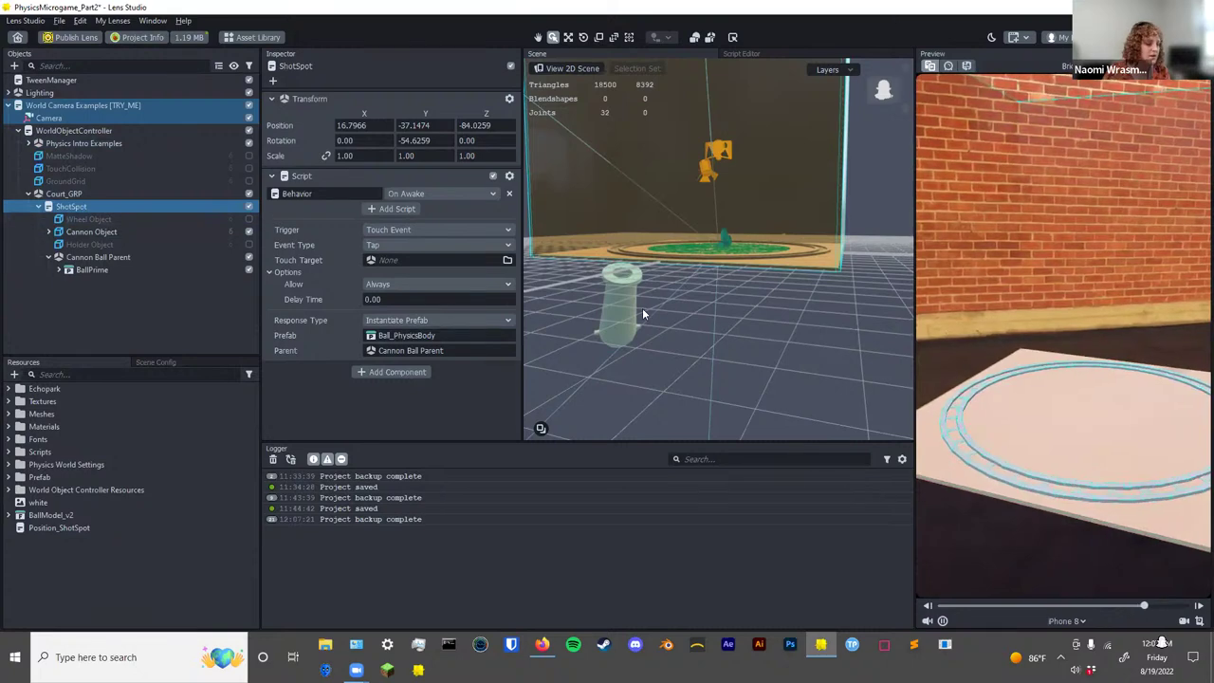
{"action": "left_click_drag", "start_coordinate": [642, 307], "coordinate": [799, 216], "text": "alt"}
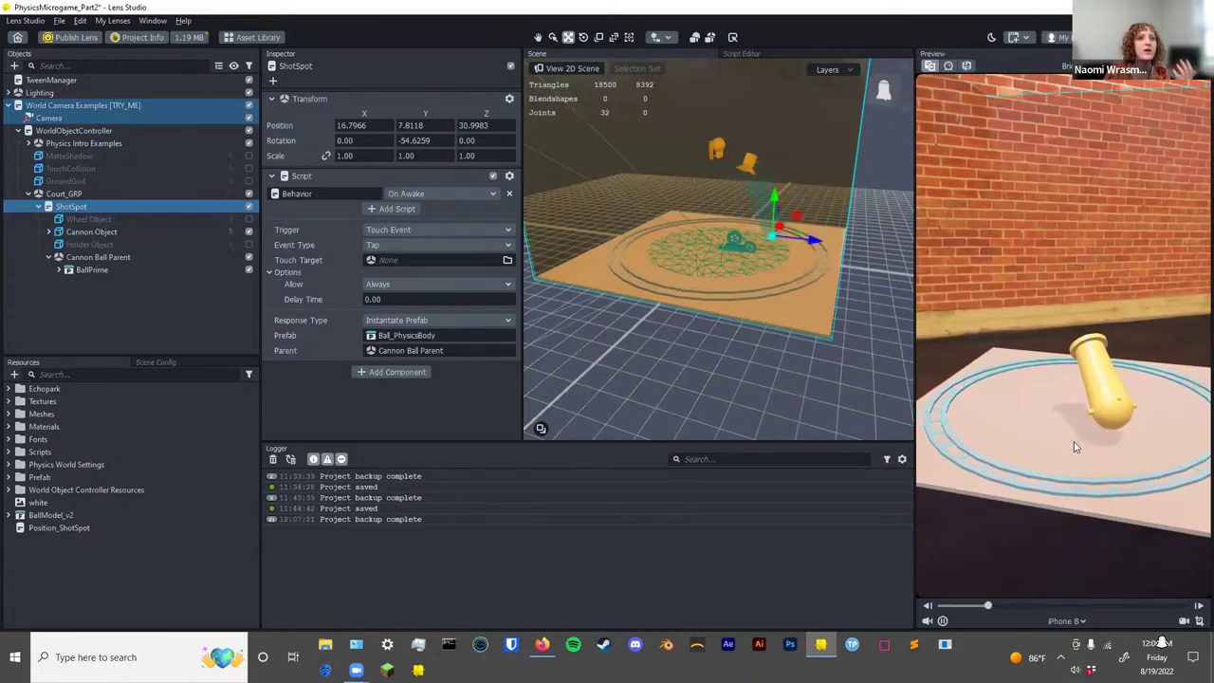
{"action": "left_click", "coordinate": [1126, 437]}
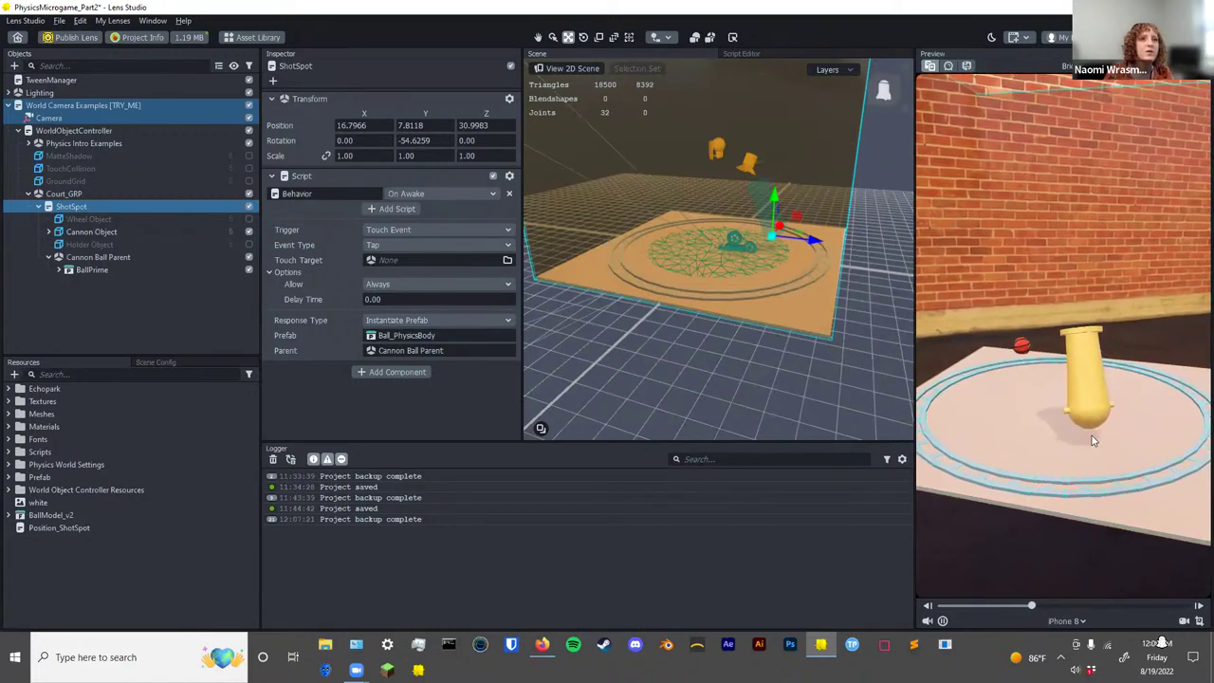
{"action": "left_click", "coordinate": [1098, 444]}
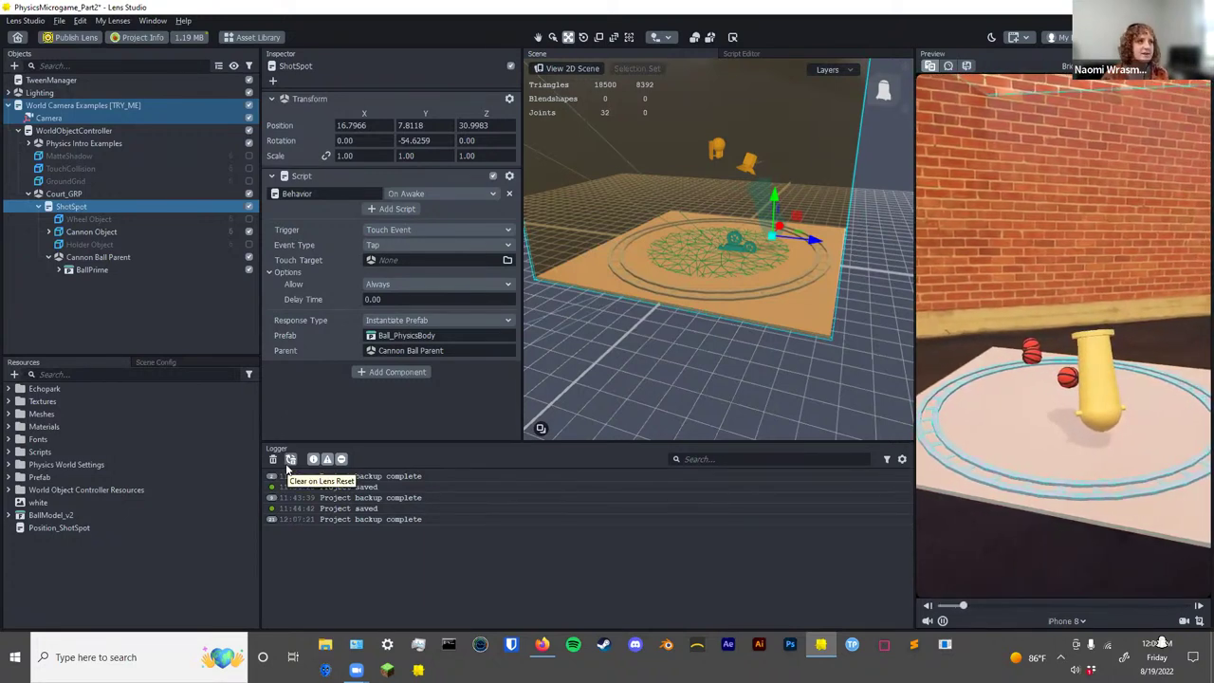
{"action": "left_click", "coordinate": [152, 527]}
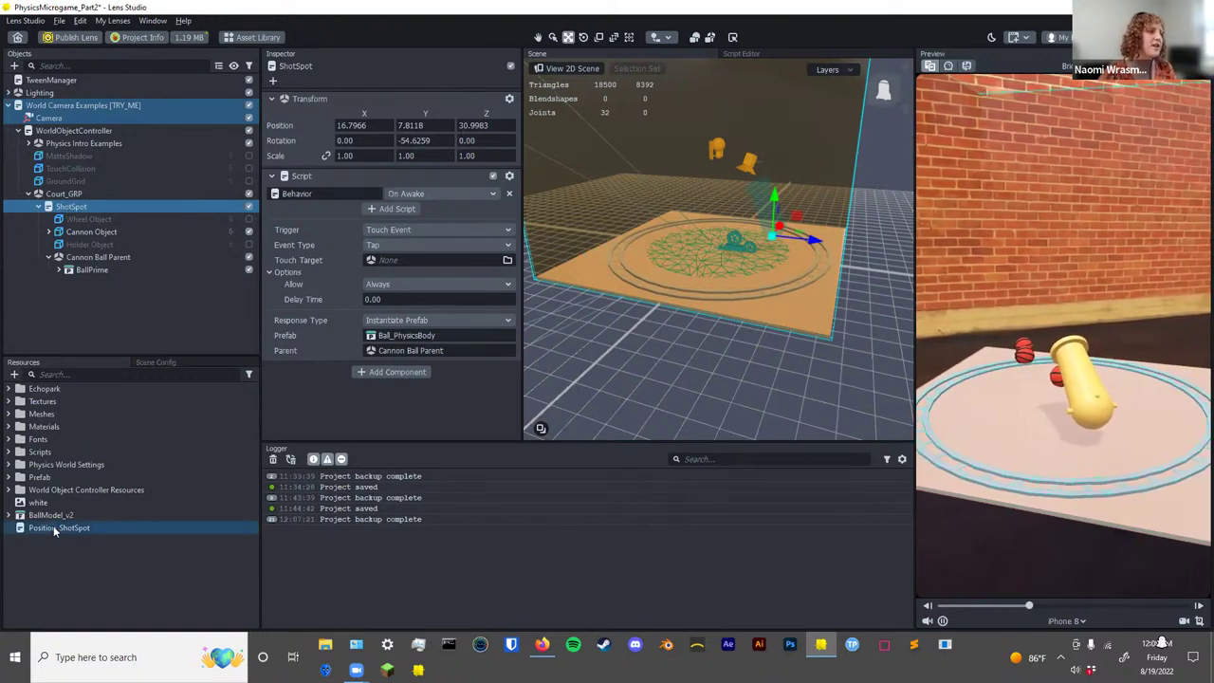
{"action": "left_click", "coordinate": [85, 541]}
{"action": "left_click", "coordinate": [94, 514]}
{"action": "left_click", "coordinate": [82, 528]}
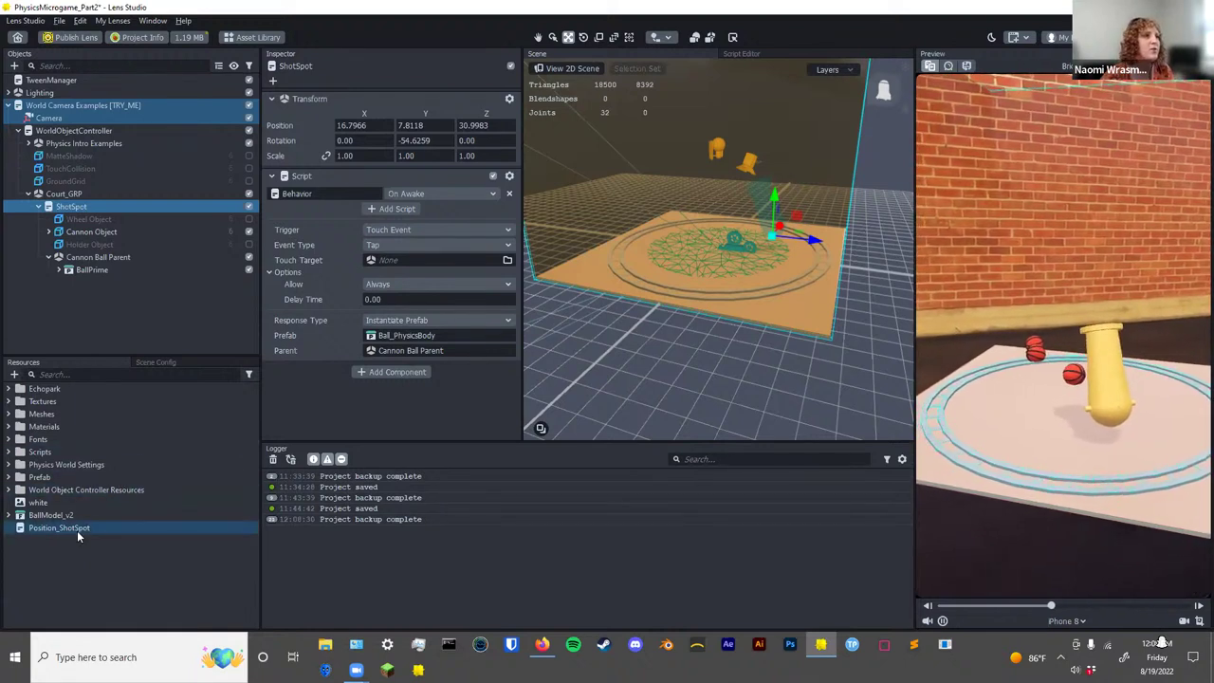
Review the trigger choices of ShotSpot's Behavior script and set its response type to Set Position.
{"action": "left_click", "coordinate": [270, 273]}
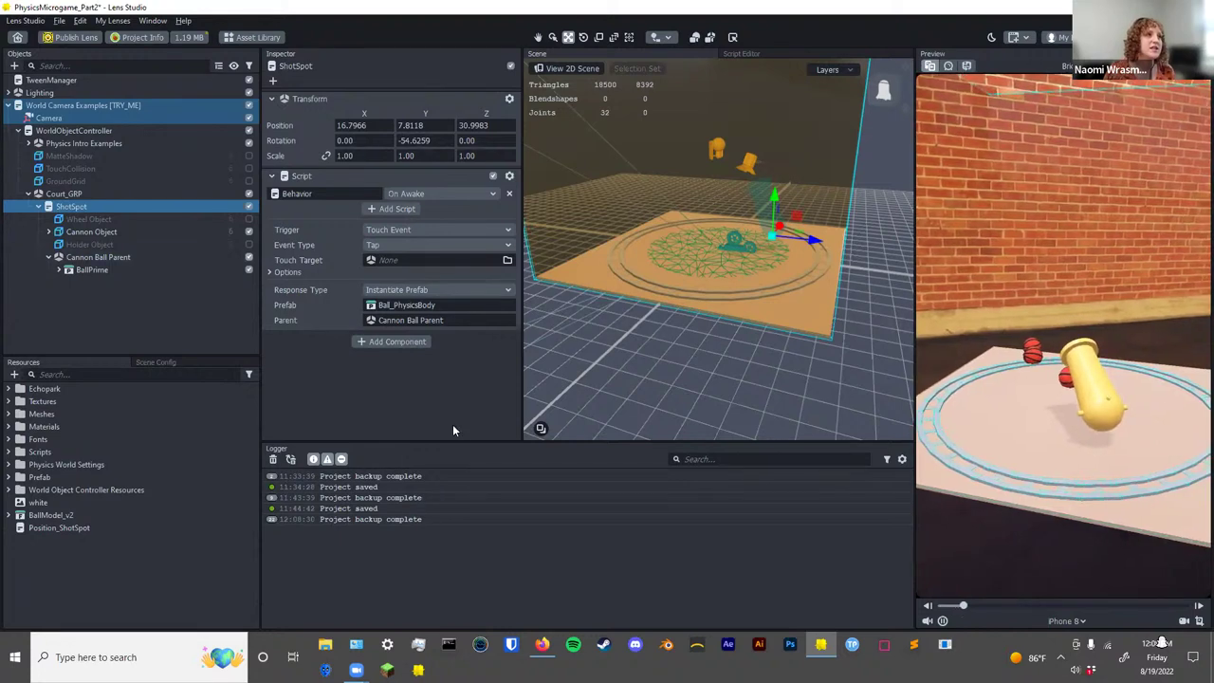
{"action": "left_click", "coordinate": [395, 232]}
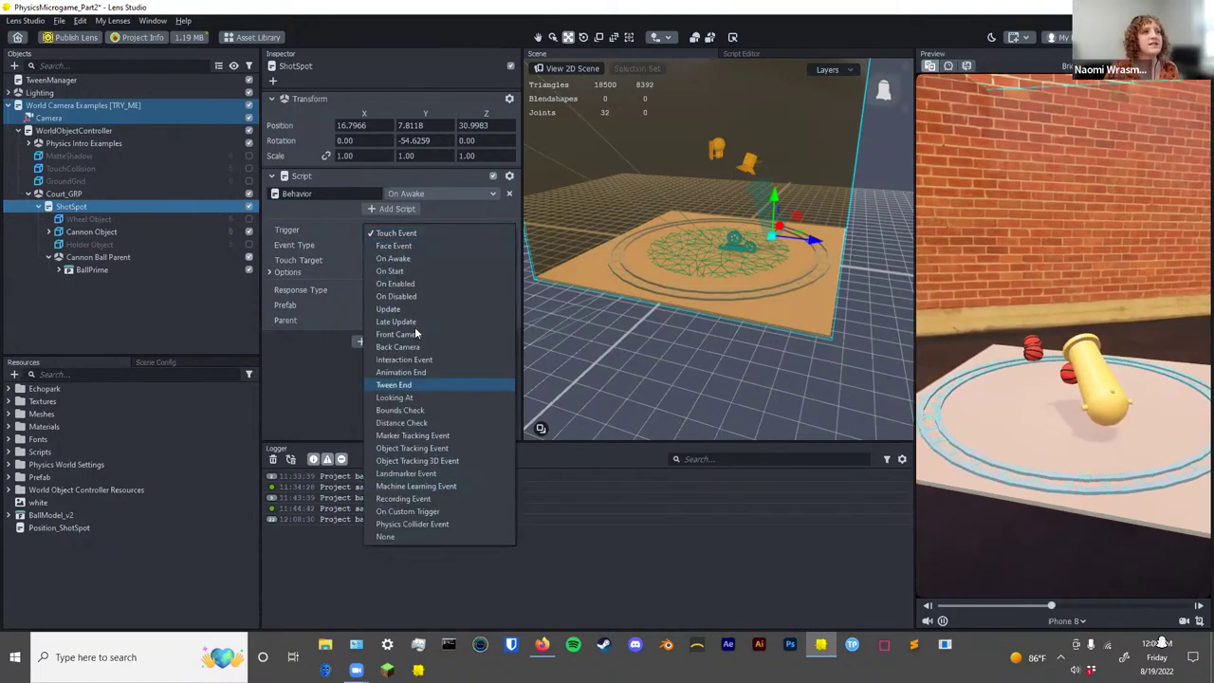
{"action": "left_click", "coordinate": [313, 424]}
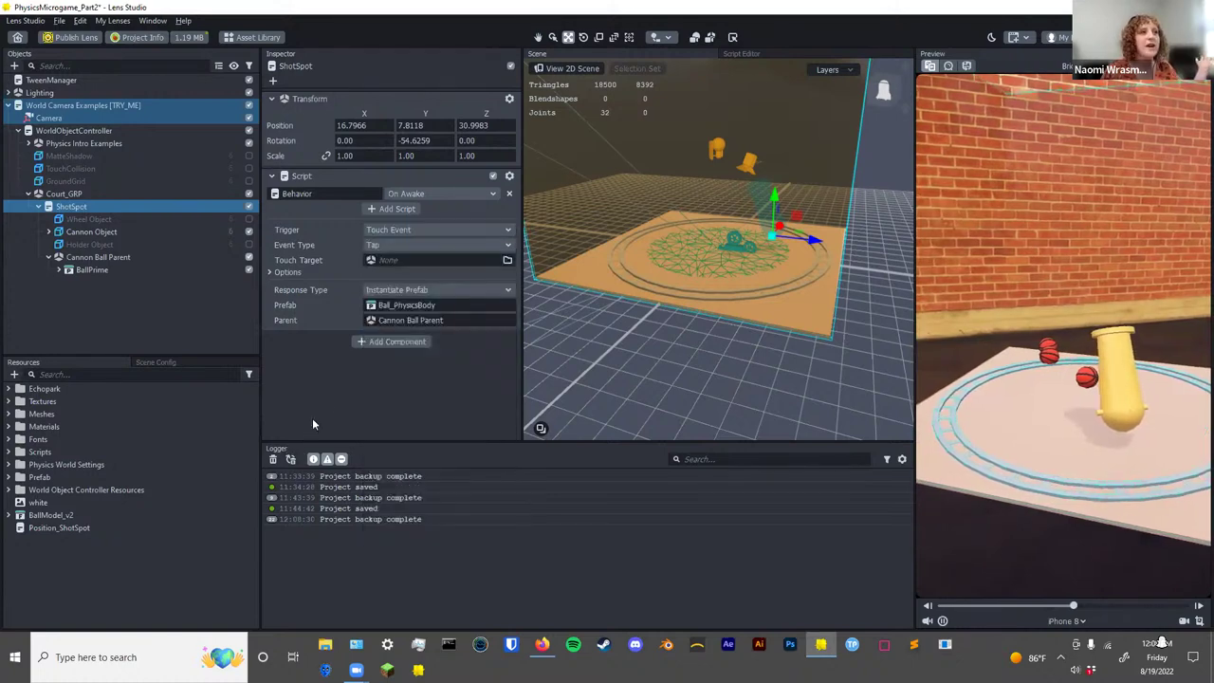
{"action": "left_click", "coordinate": [436, 290]}
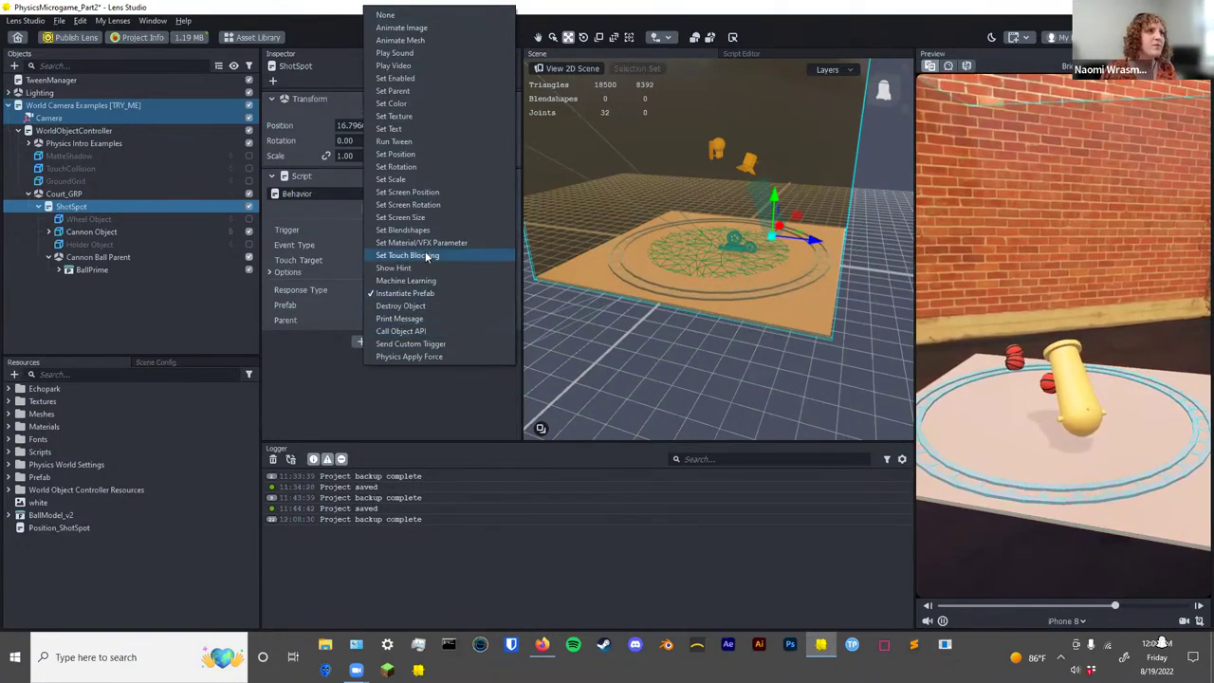
{"action": "left_click", "coordinate": [422, 154]}
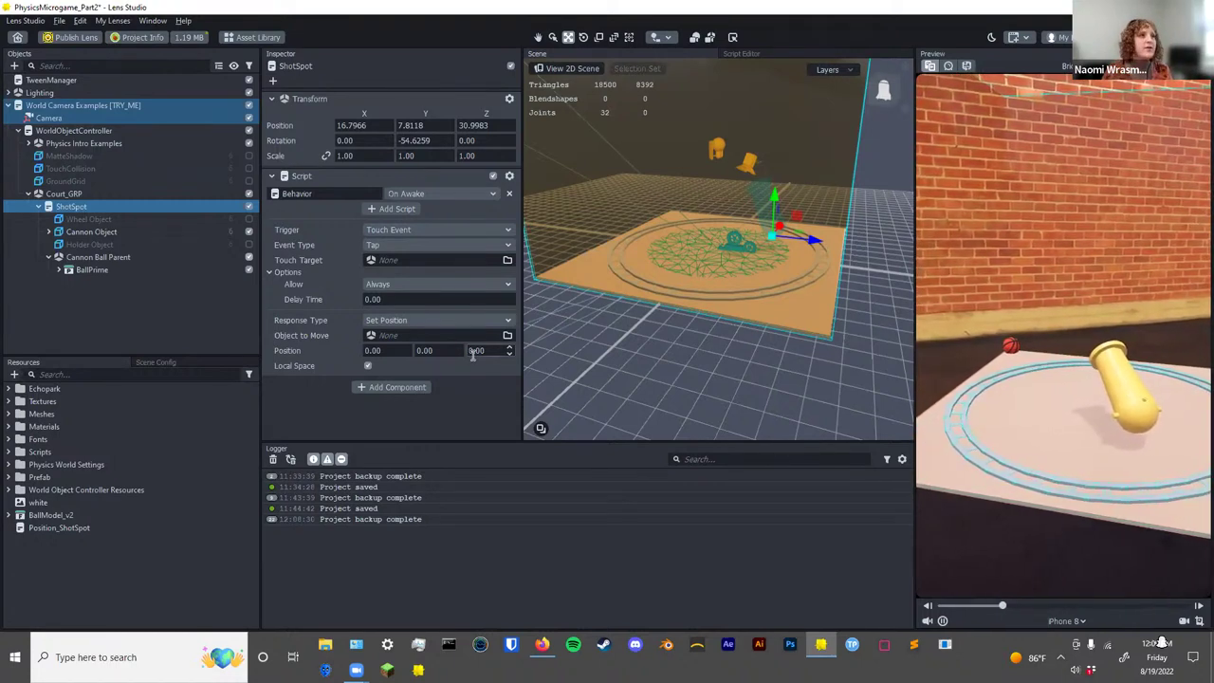
{"action": "key", "text": "alt+Tab"}
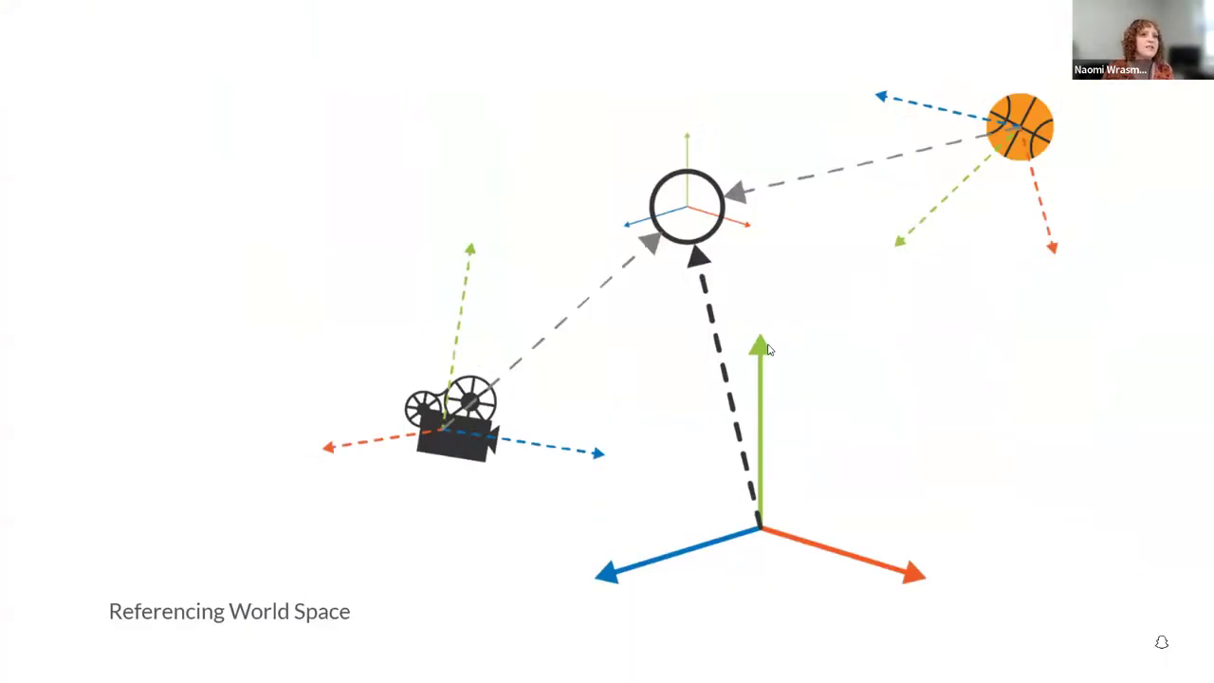
{"action": "key", "text": "alt+Tab"}
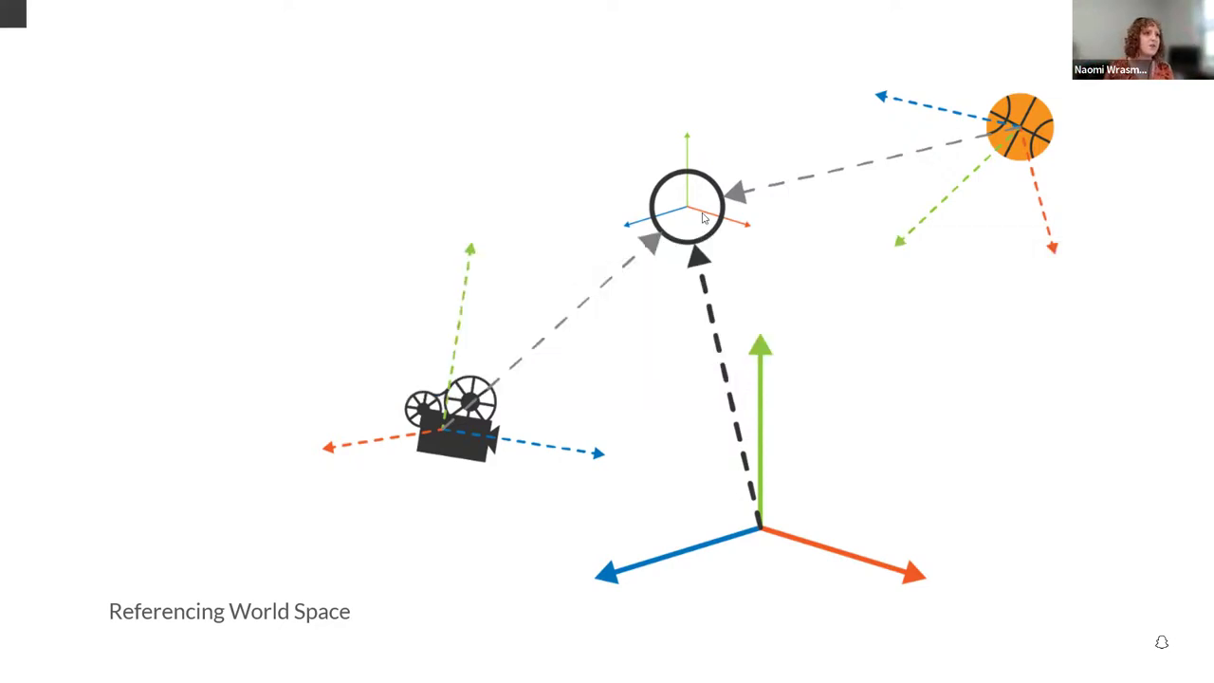
{"action": "key", "text": "alt+Tab"}
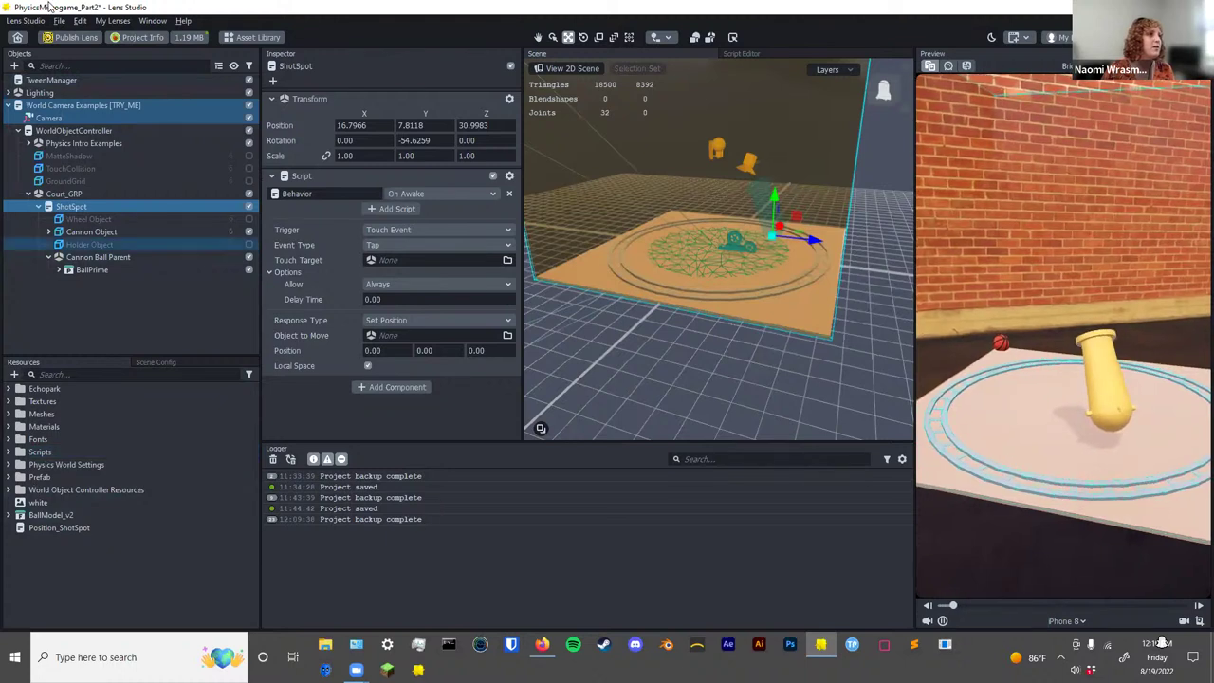
{"action": "left_click", "coordinate": [27, 193]}
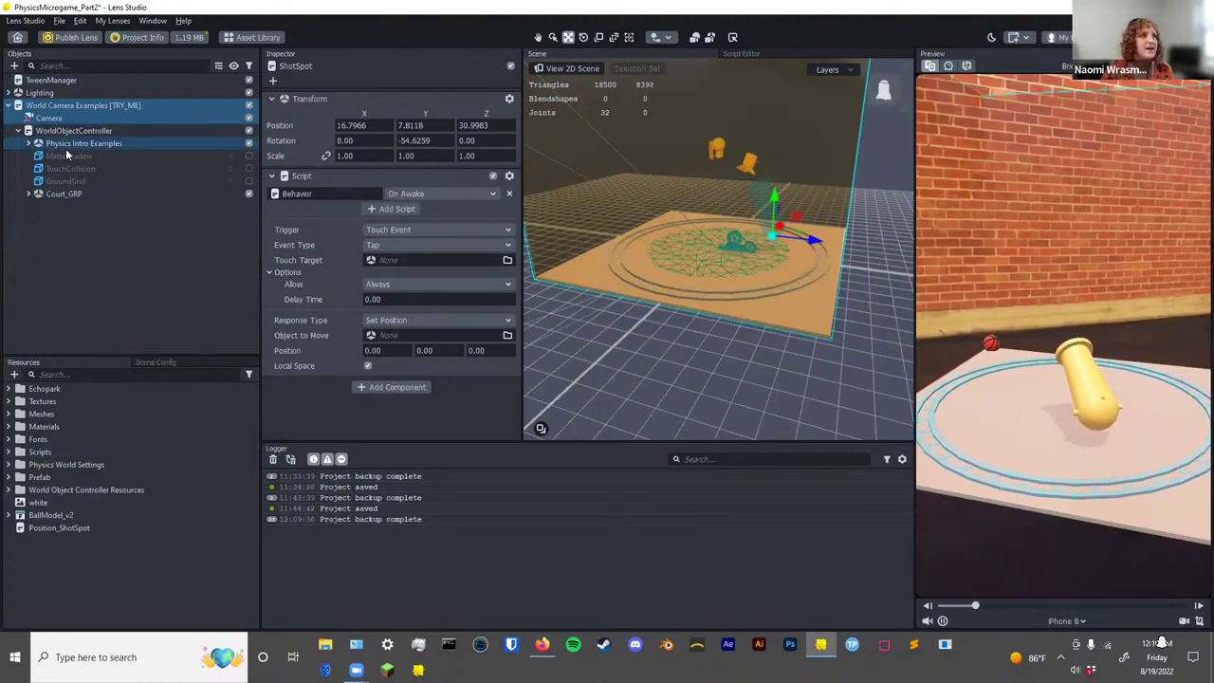
{"action": "left_click", "coordinate": [19, 131]}
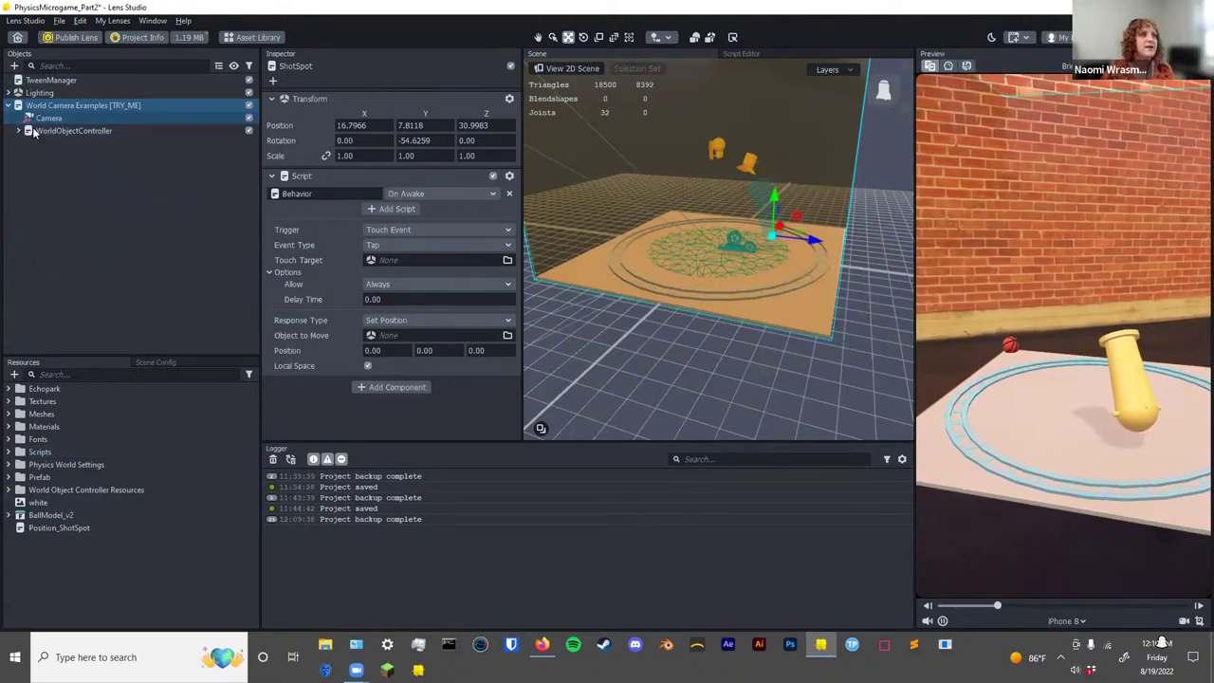
{"action": "left_click", "coordinate": [21, 131]}
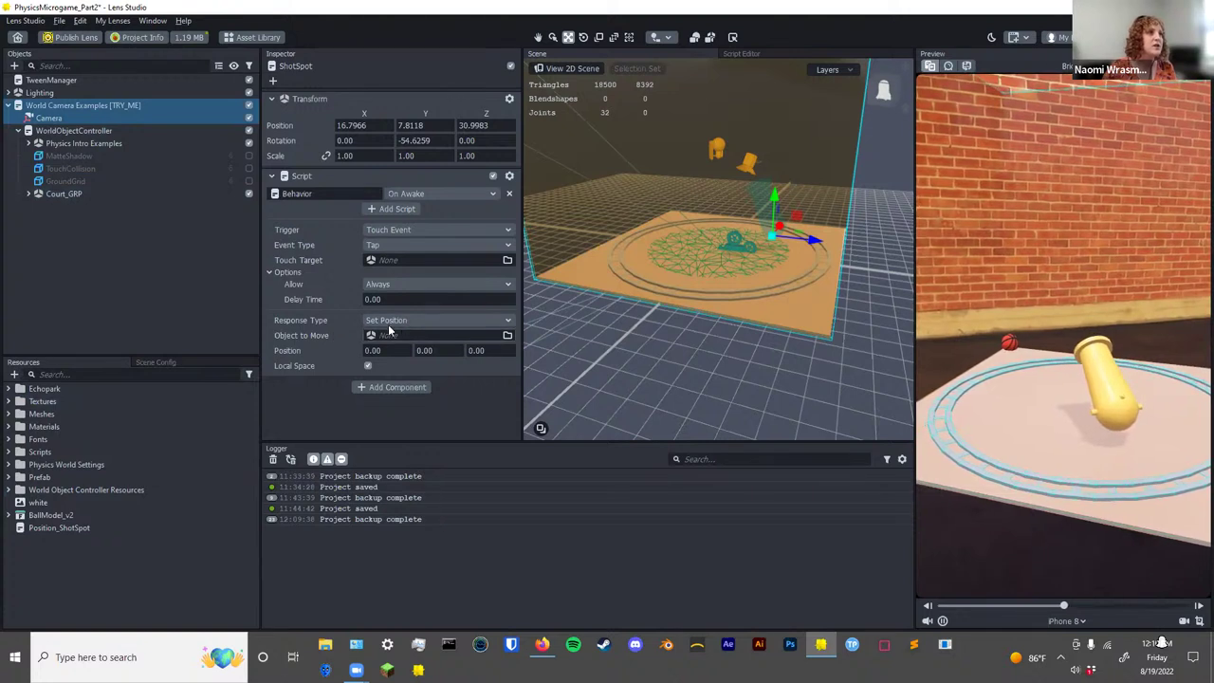
Set the response type of ShotSpot's Behavior script back to Instantiate Prefab and collapse the Script component.
{"action": "left_click", "coordinate": [430, 323]}
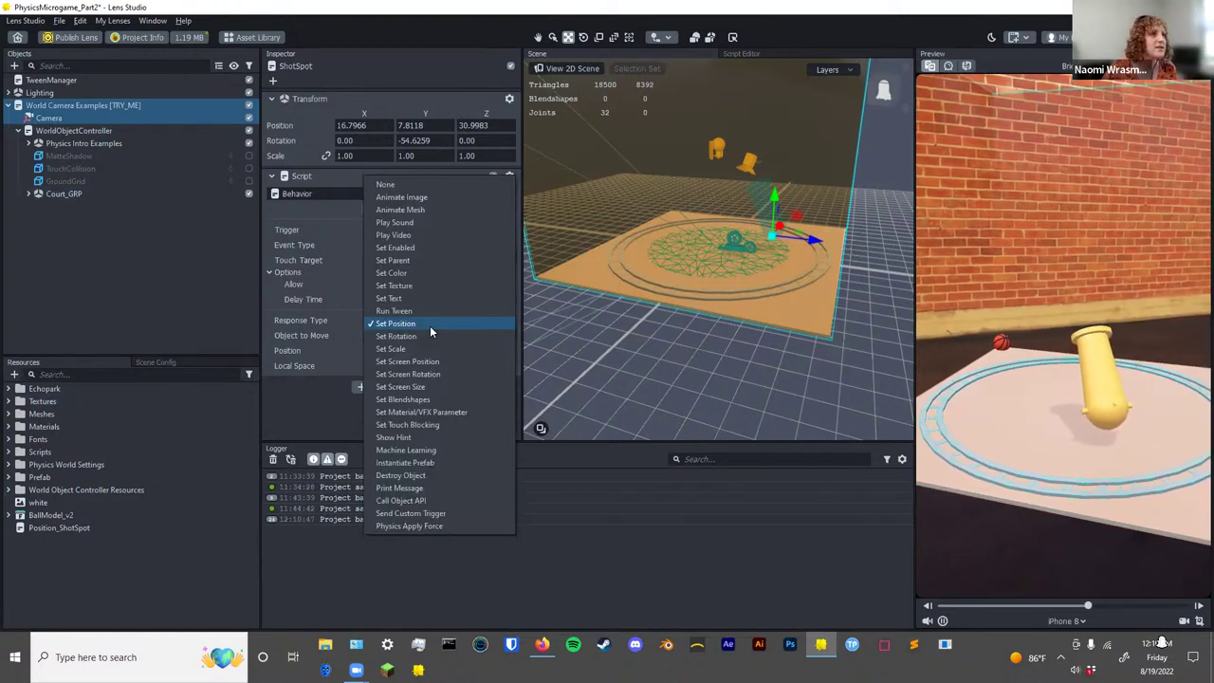
{"action": "left_click", "coordinate": [425, 462]}
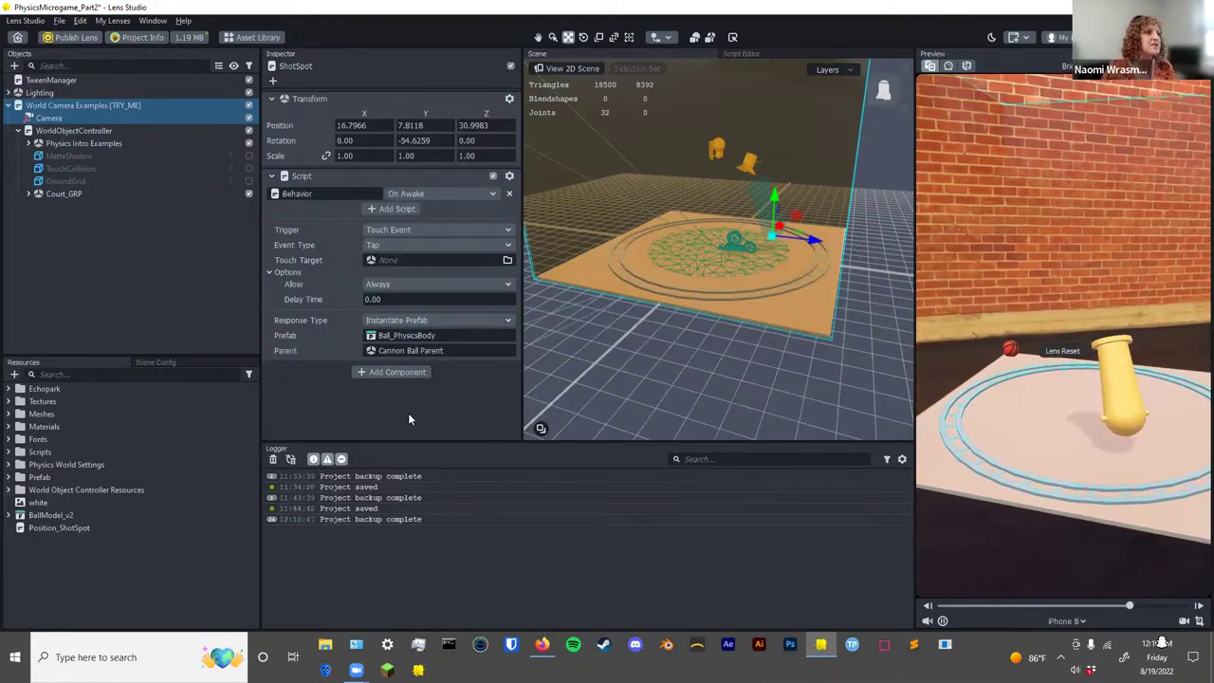
{"action": "left_click", "coordinate": [327, 176]}
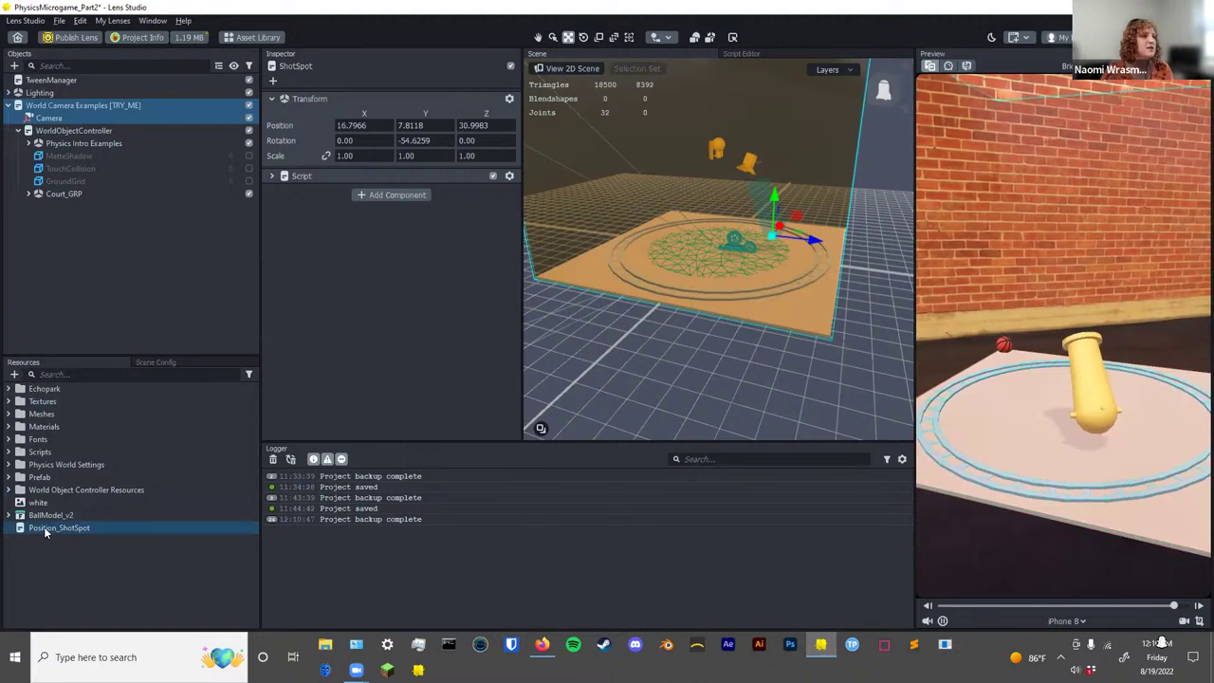
Add the Position_ShotSpot script to ShotSpot as a second Script component and open its code for reading.
{"action": "left_click_drag", "start_coordinate": [43, 533], "coordinate": [364, 348]}
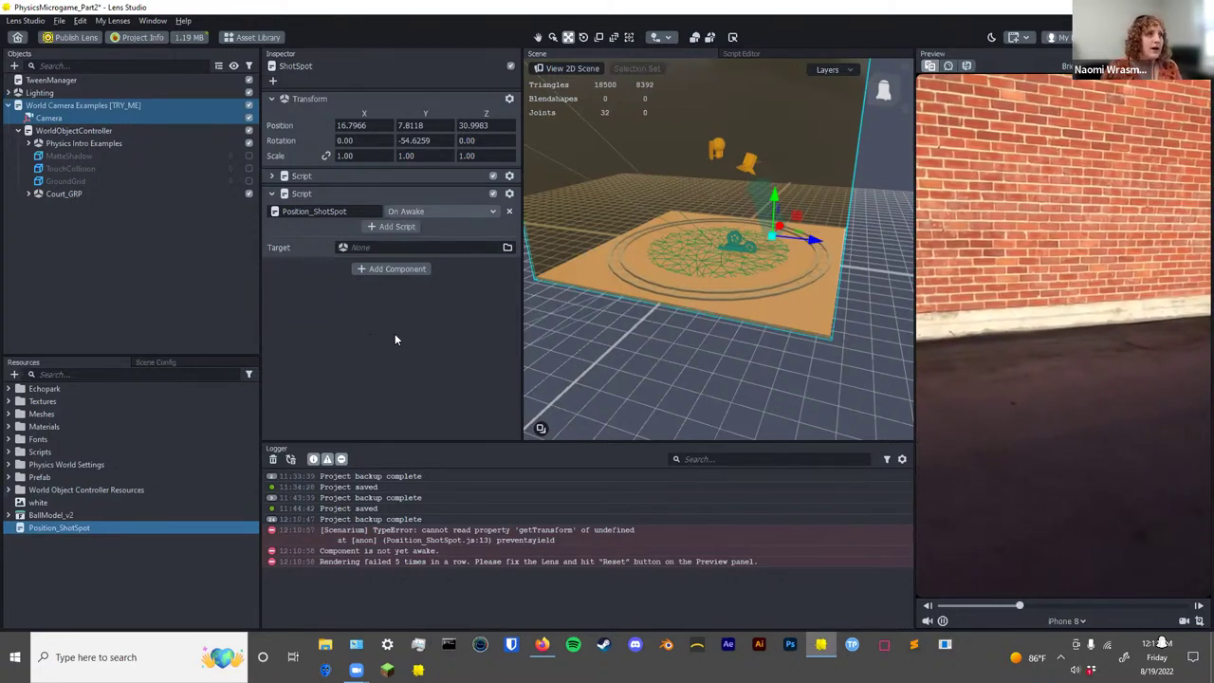
{"action": "left_click", "coordinate": [746, 51]}
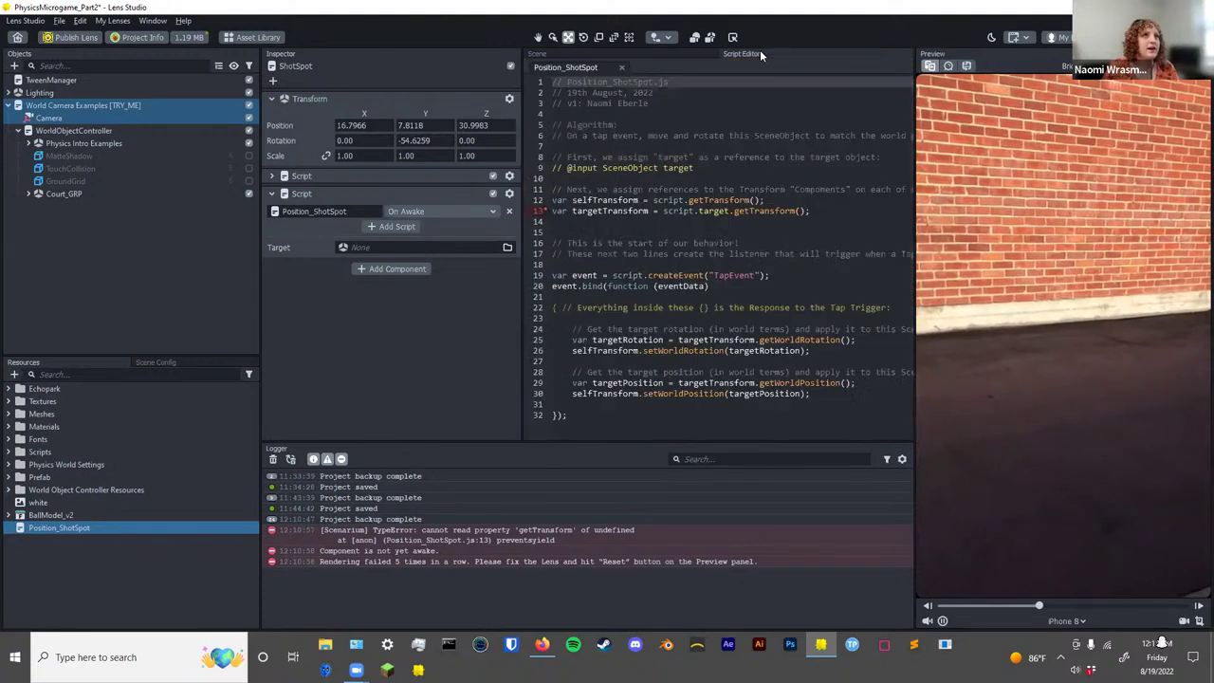
{"action": "left_click", "coordinate": [50, 528]}
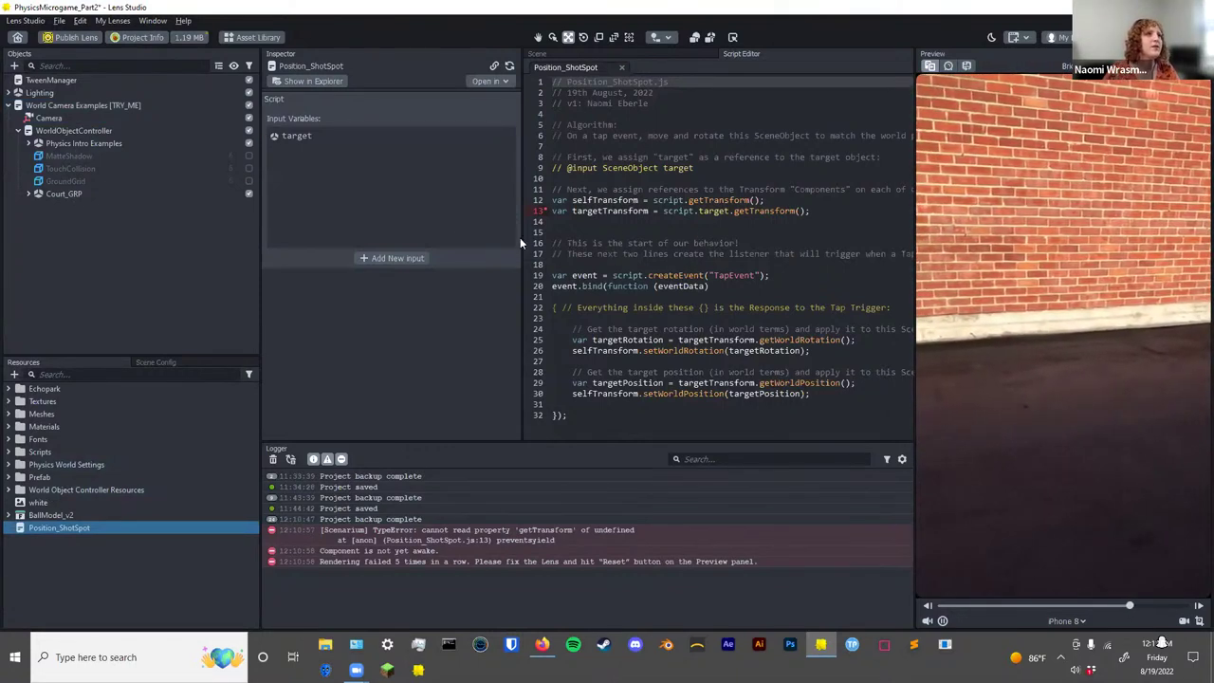
{"action": "left_click", "coordinate": [65, 193]}
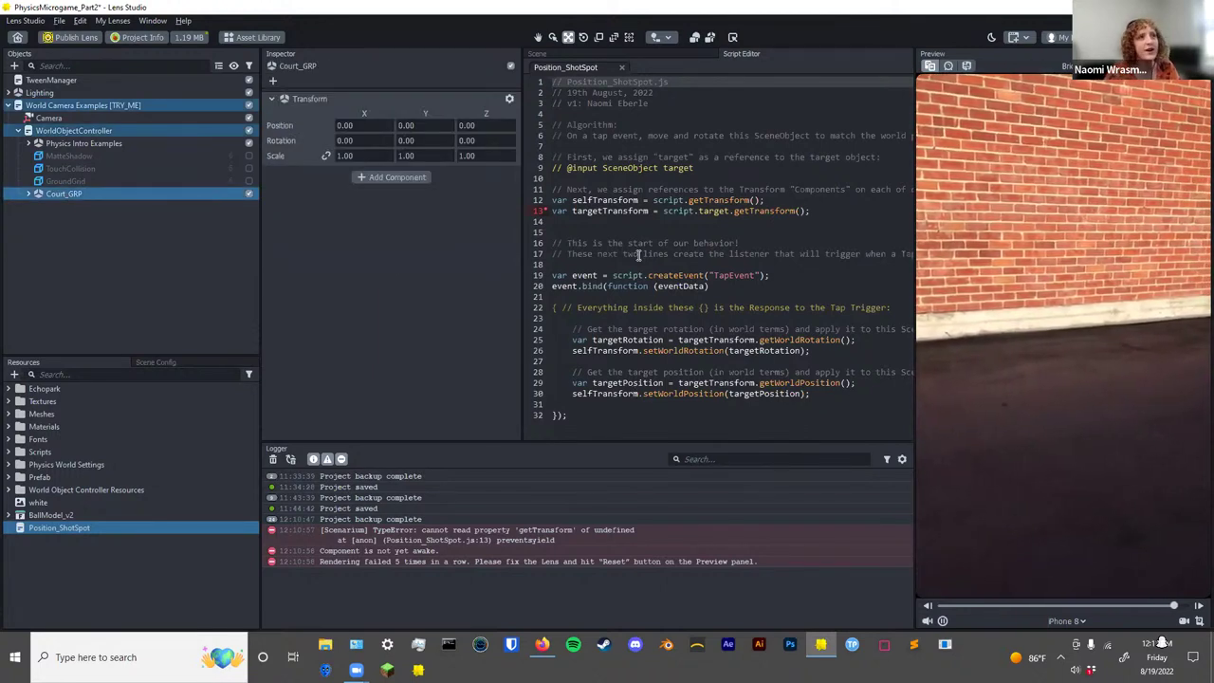
{"action": "left_click", "coordinate": [698, 168]}
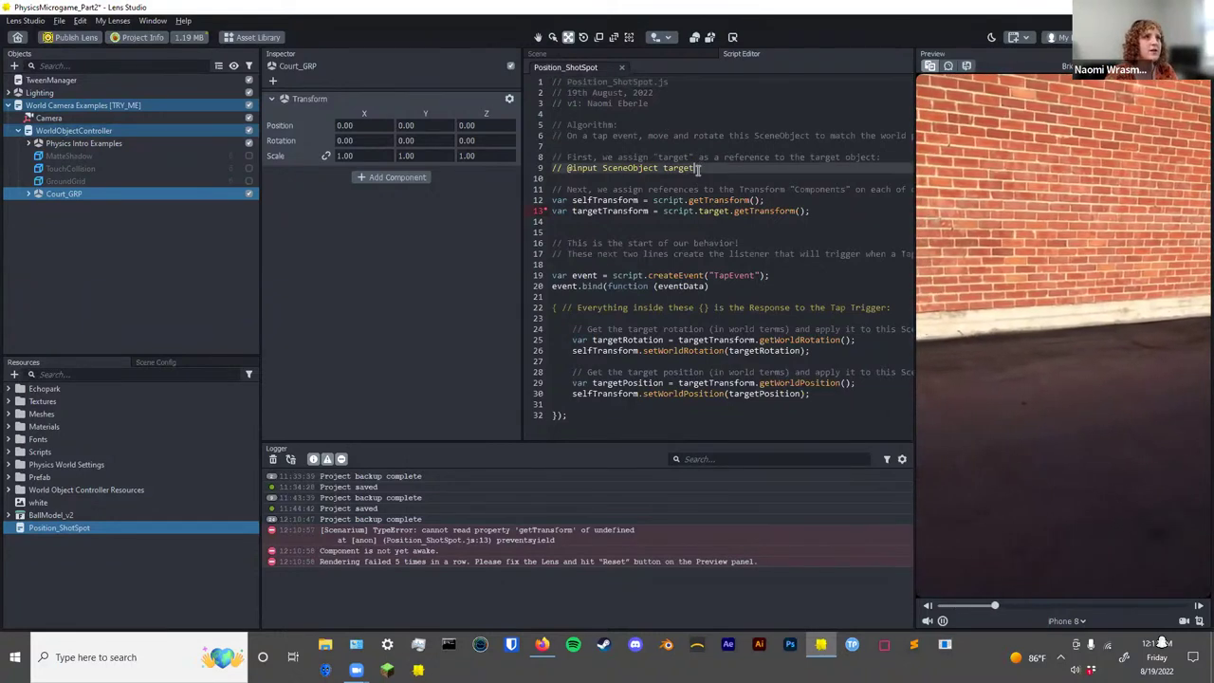
{"action": "left_click", "coordinate": [546, 169], "text": "shift"}
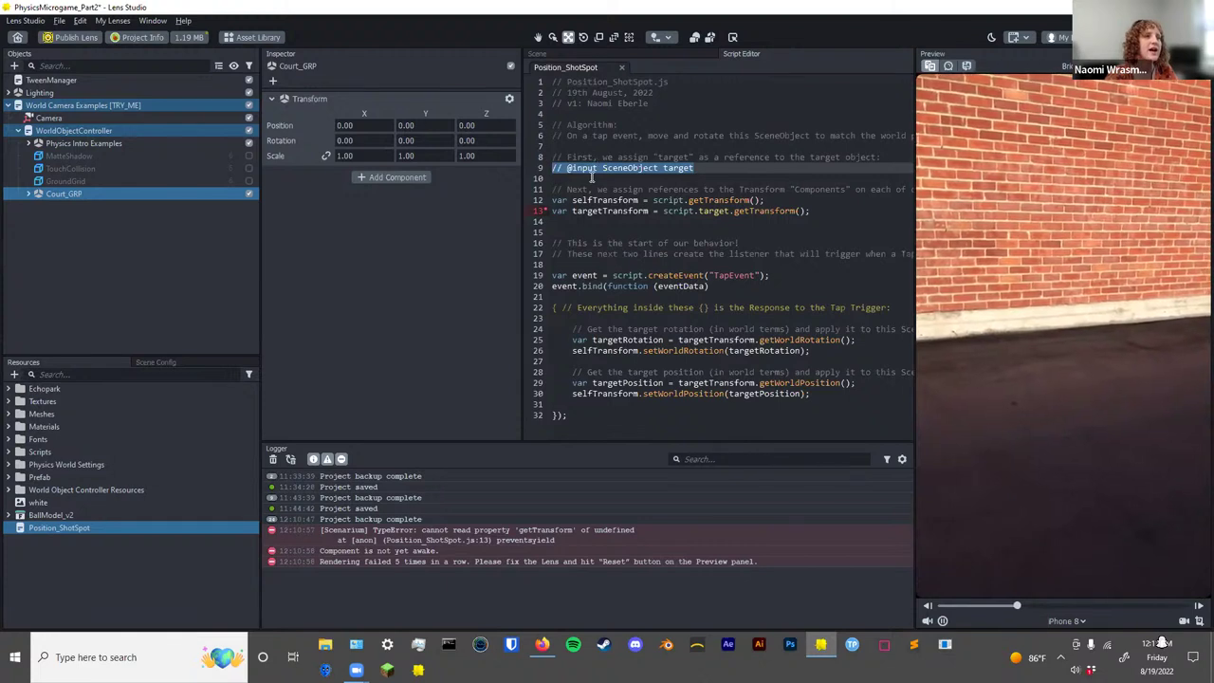
{"action": "left_click", "coordinate": [731, 168]}
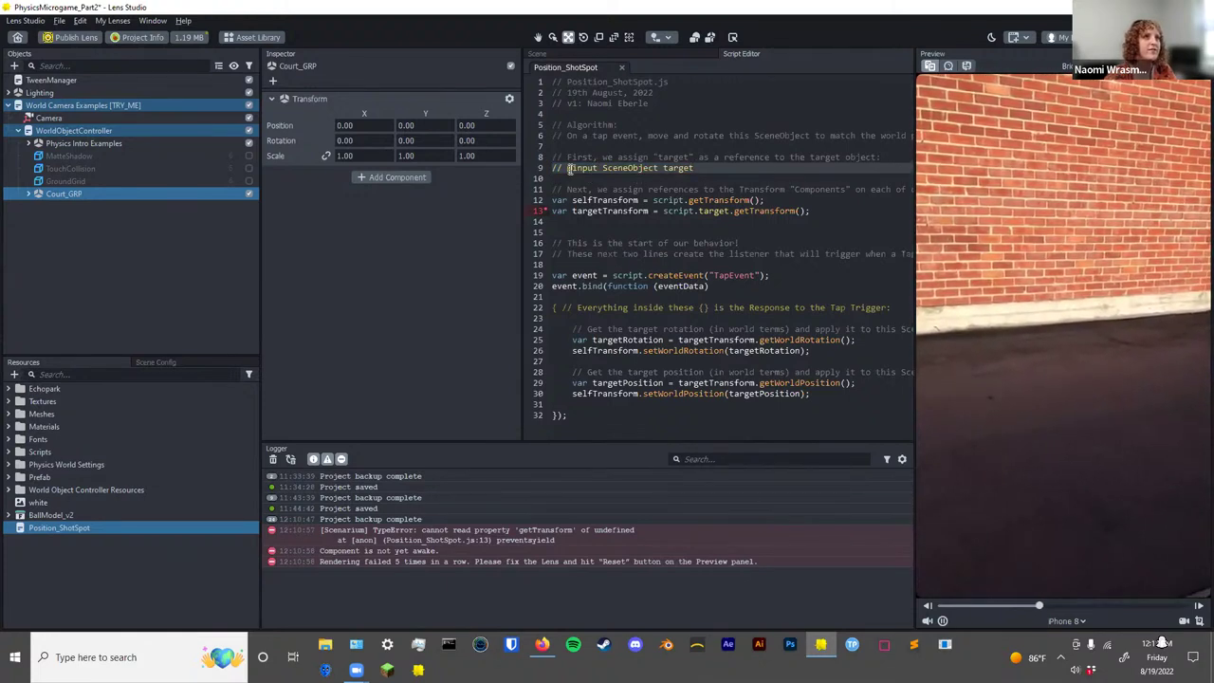
{"action": "left_click_drag", "start_coordinate": [562, 168], "coordinate": [544, 169]}
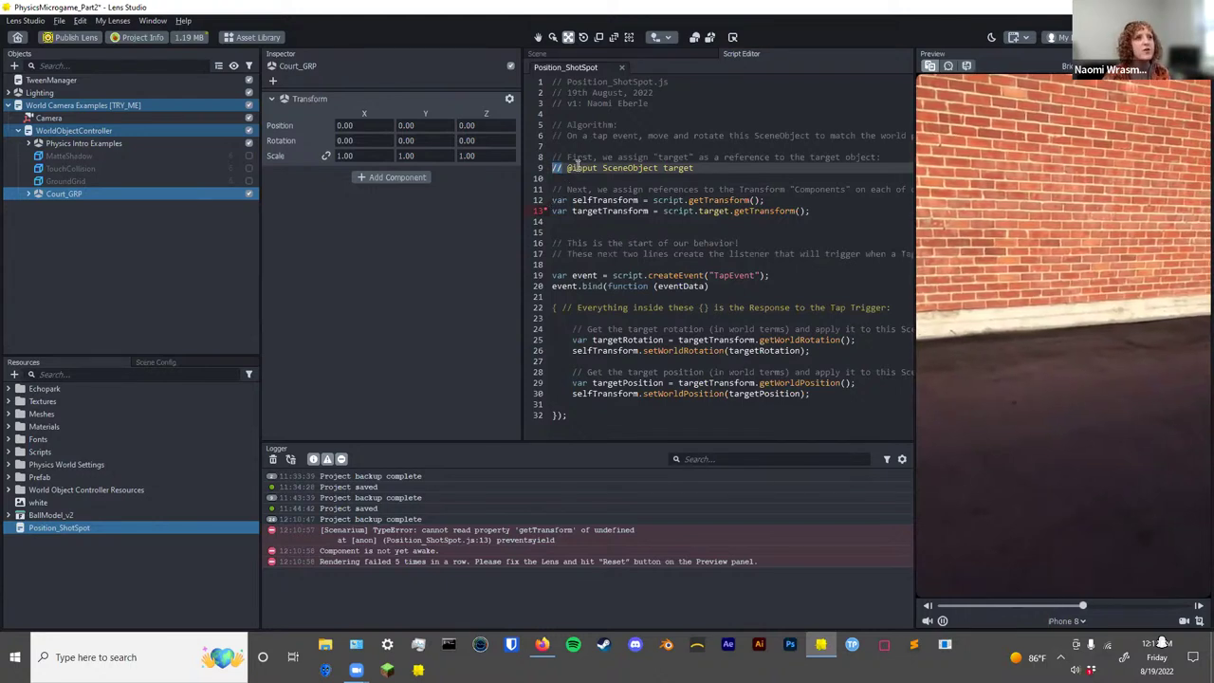
{"action": "double_click", "coordinate": [580, 168]}
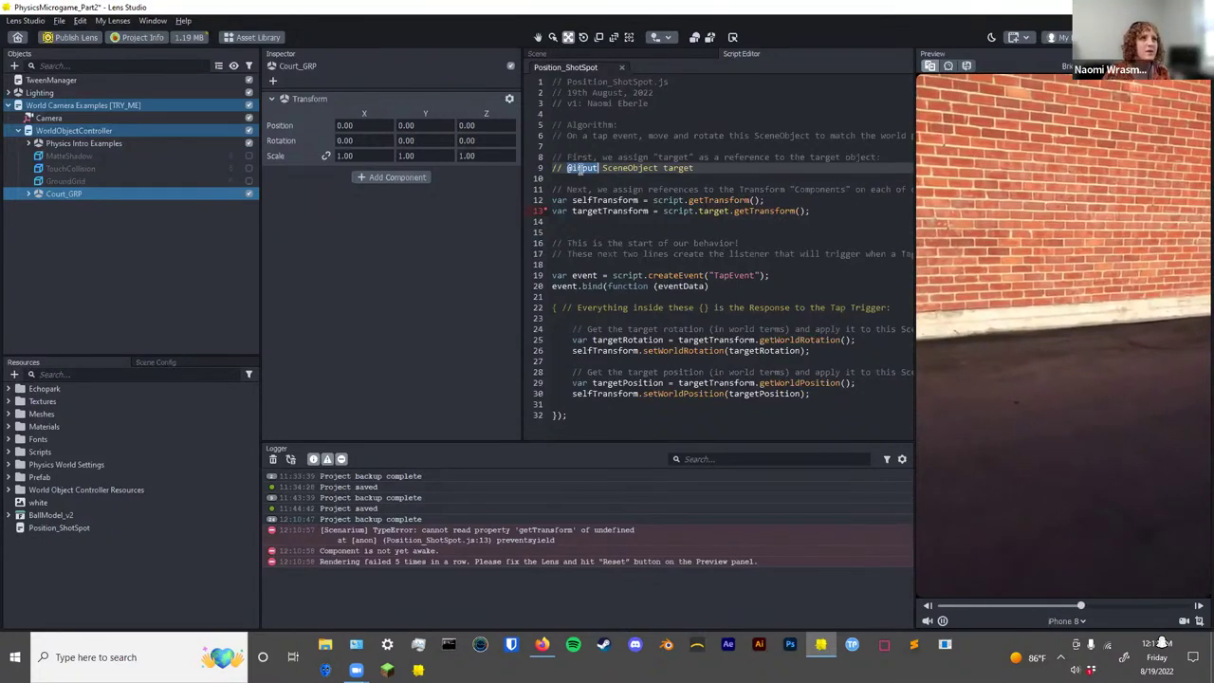
{"action": "double_click", "coordinate": [626, 168]}
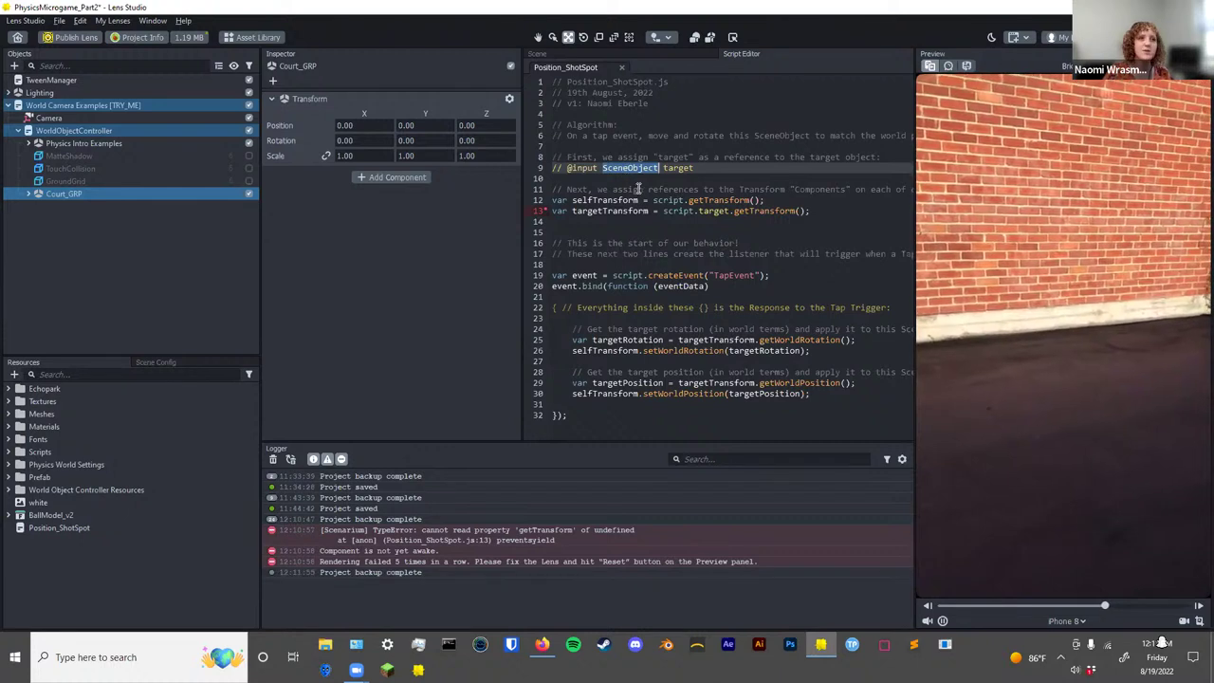
{"action": "double_click", "coordinate": [679, 169]}
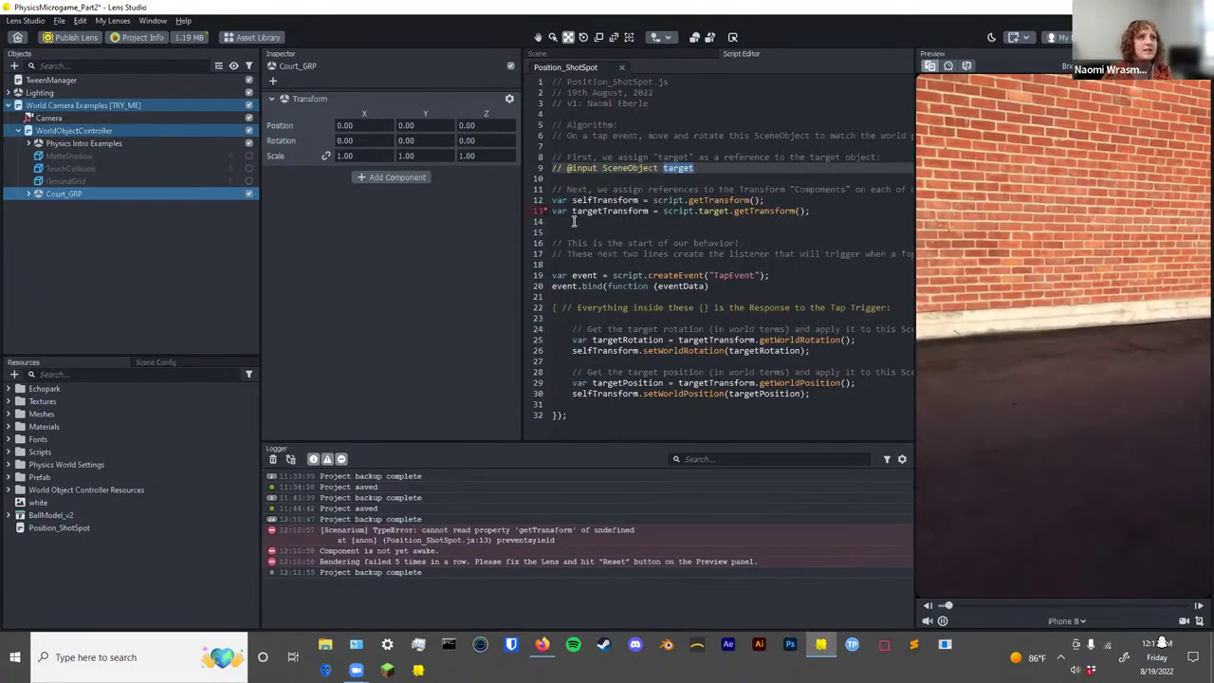
Examine the selfTransform and targetTransform declarations and compare them with ShotSpot in Court_GRP and its script's Target input.
{"action": "left_click", "coordinate": [28, 194]}
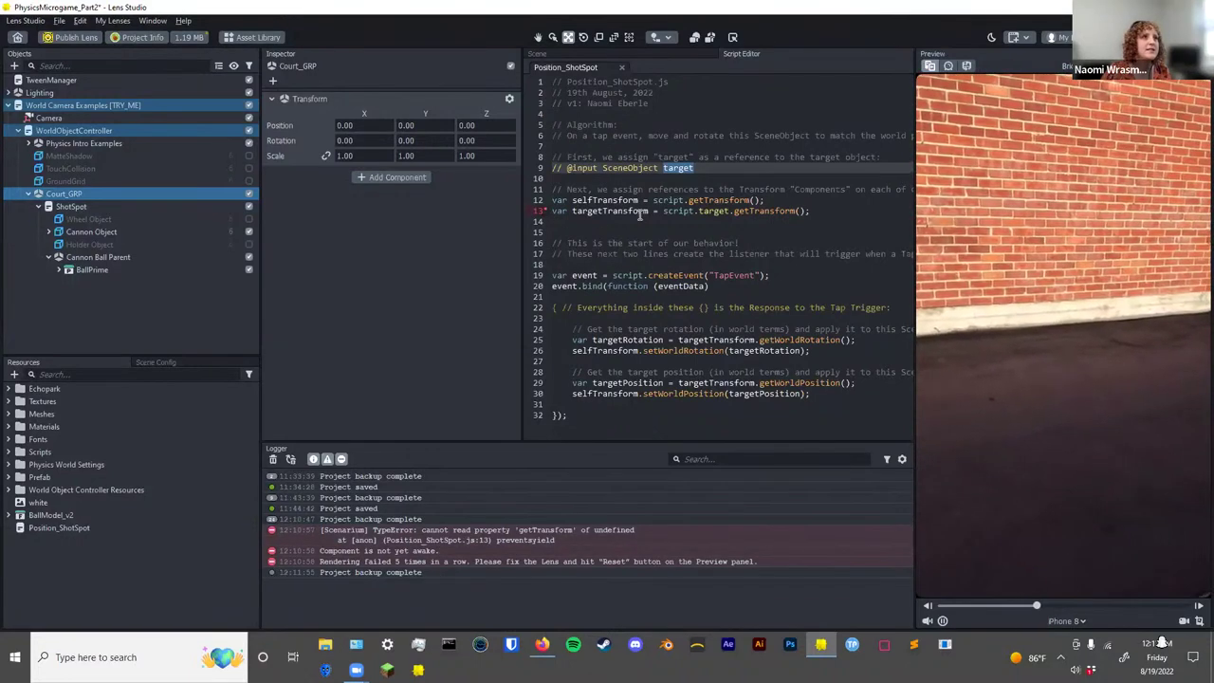
{"action": "double_click", "coordinate": [717, 211]}
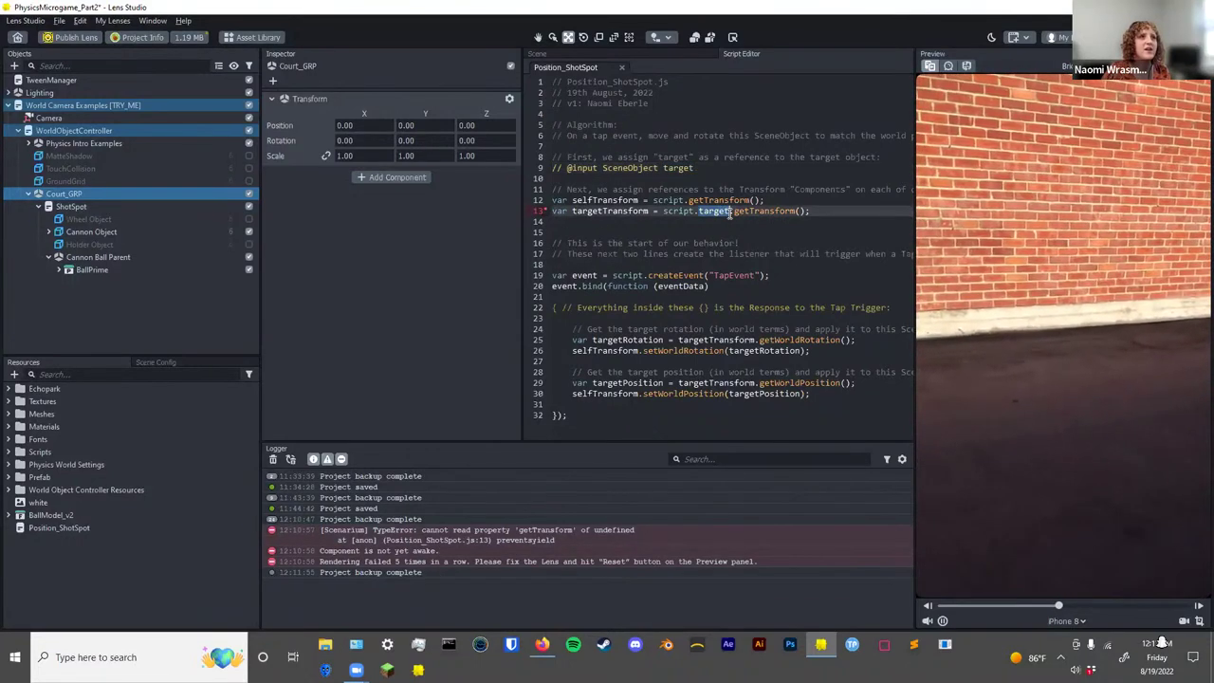
{"action": "left_click", "coordinate": [850, 211]}
{"action": "left_click_drag", "start_coordinate": [850, 211], "coordinate": [551, 200]}
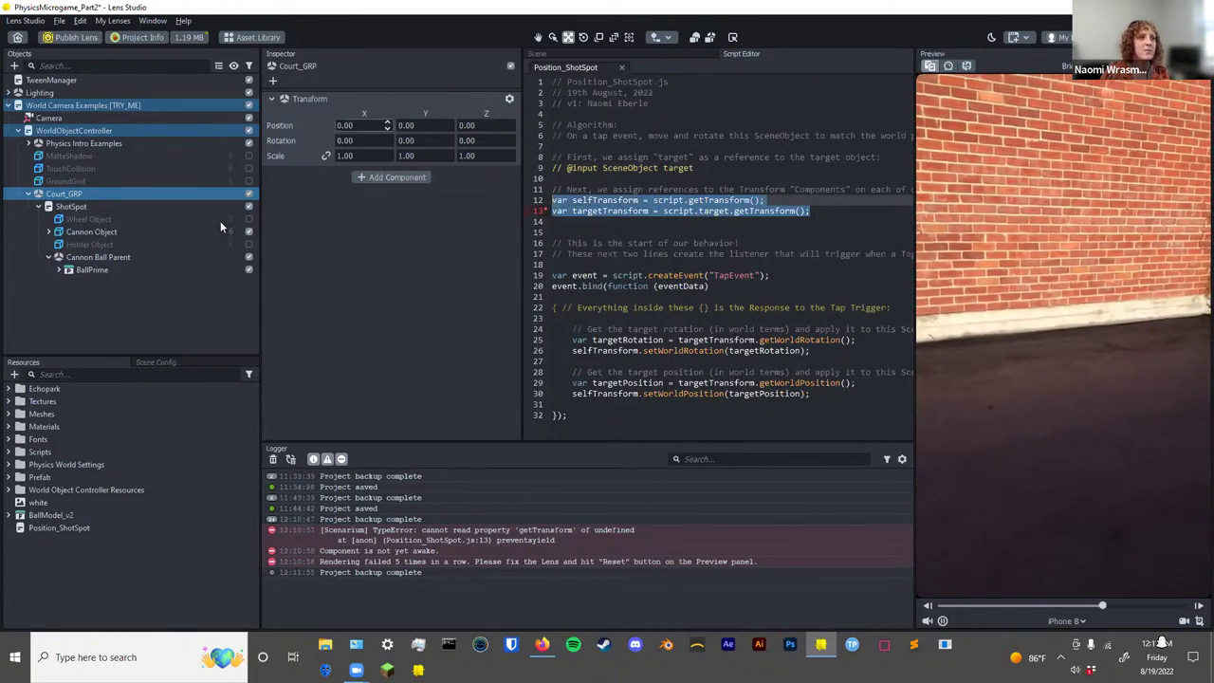
{"action": "left_click", "coordinate": [70, 206]}
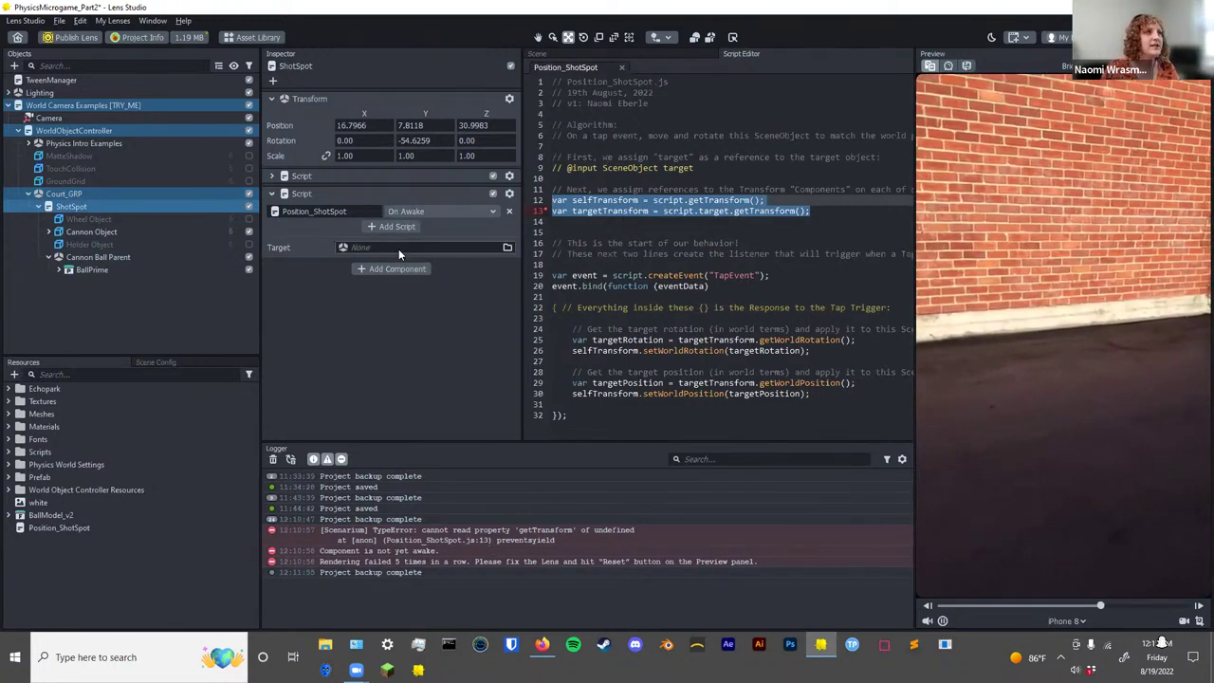
{"action": "left_click", "coordinate": [638, 53]}
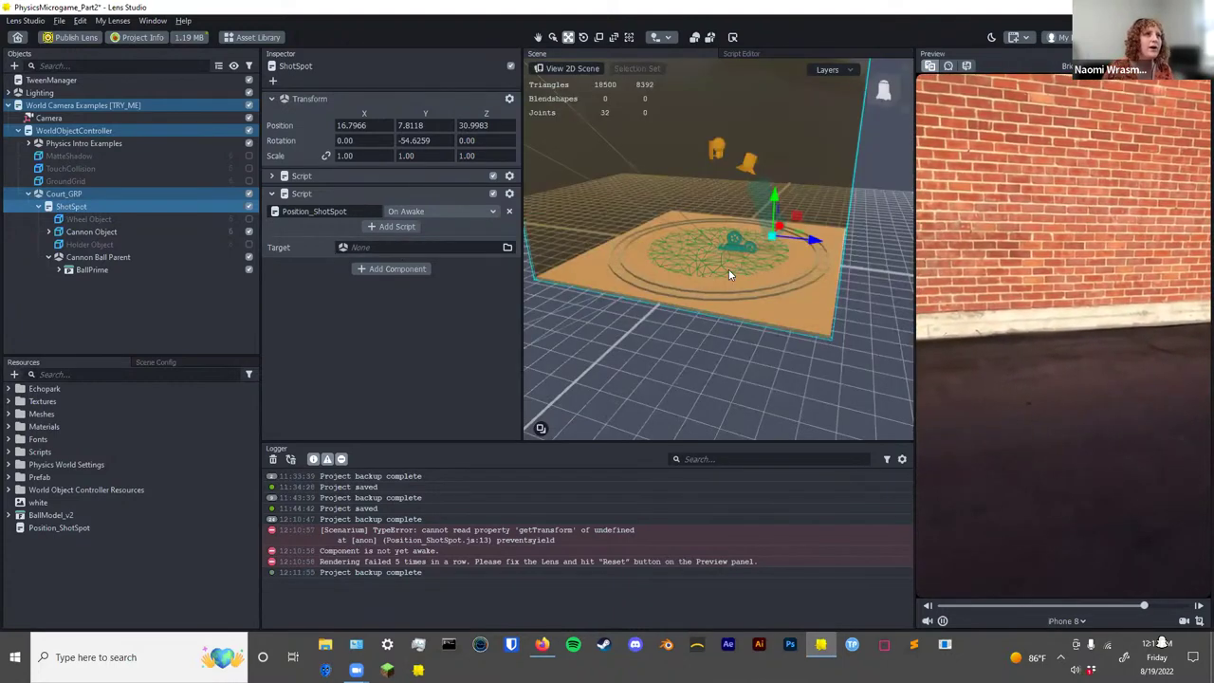
{"action": "double_click", "coordinate": [362, 213]}
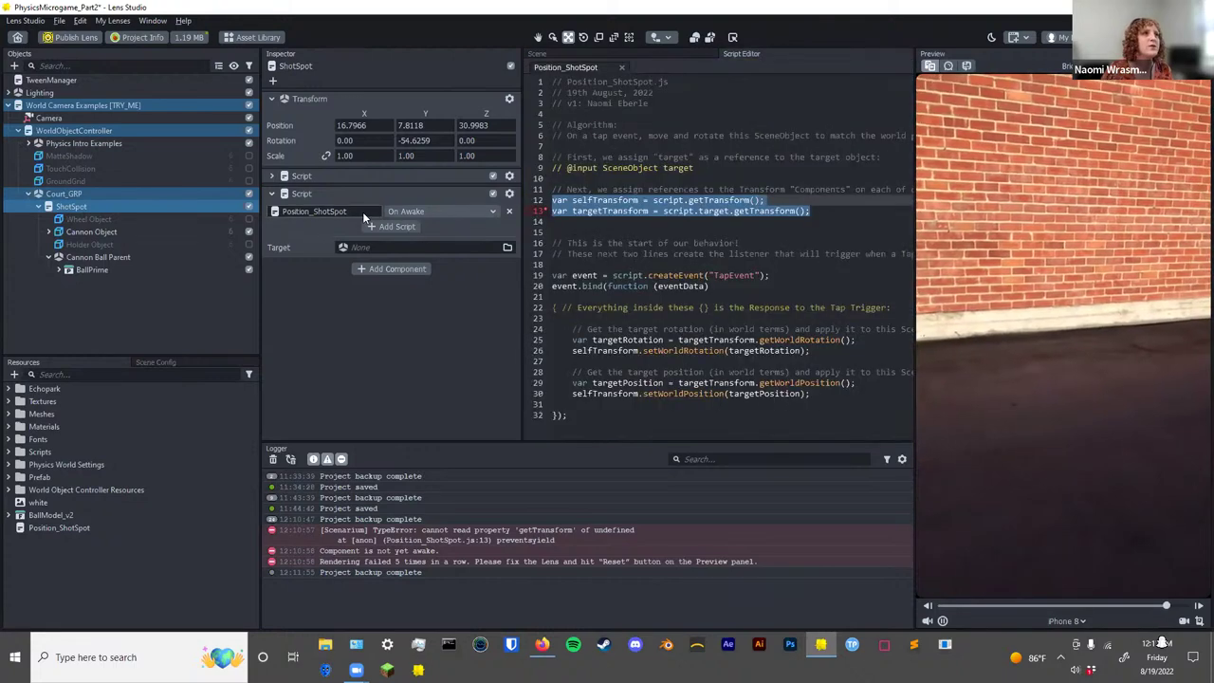
Examine the script's TapEvent listener and the lines in its response that read and apply the target's world rotation.
{"action": "left_click_drag", "start_coordinate": [731, 285], "coordinate": [533, 277]}
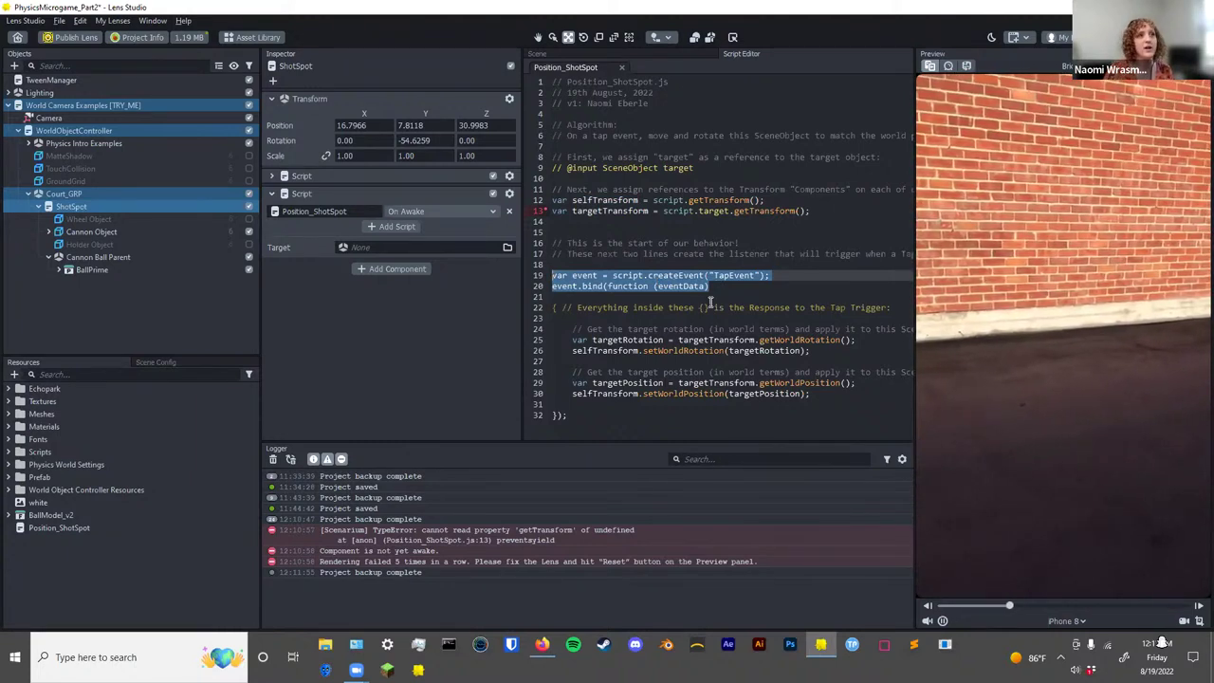
{"action": "left_click", "coordinate": [727, 287]}
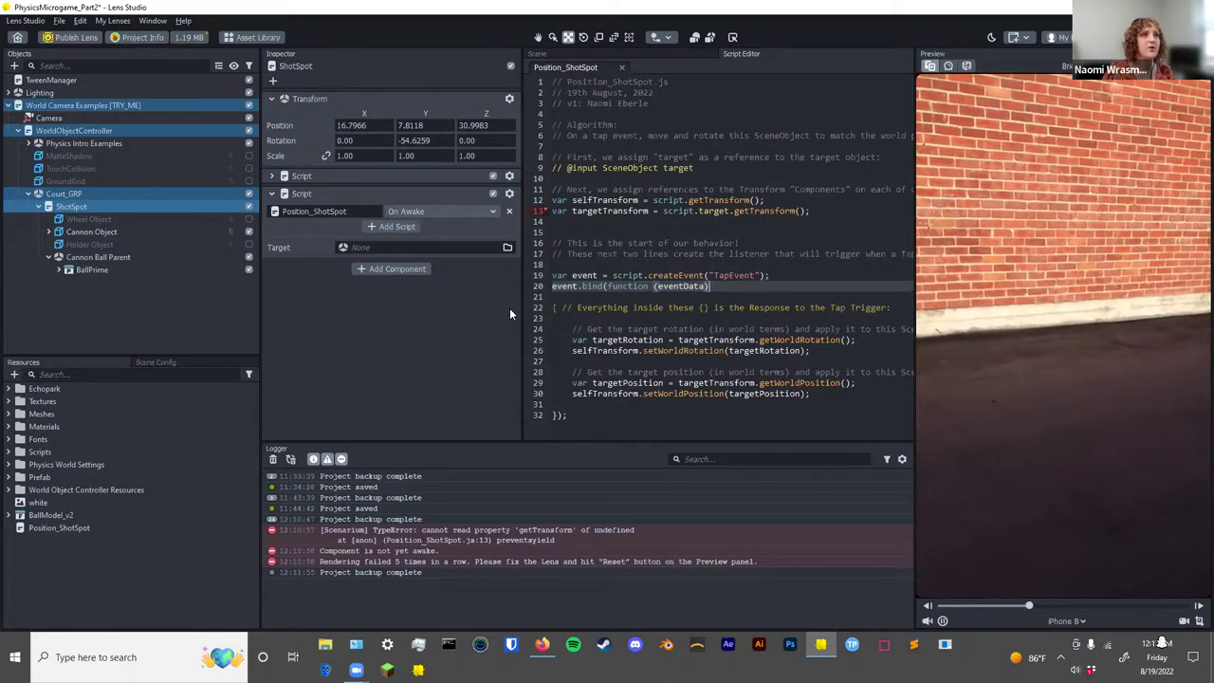
{"action": "double_click", "coordinate": [732, 275]}
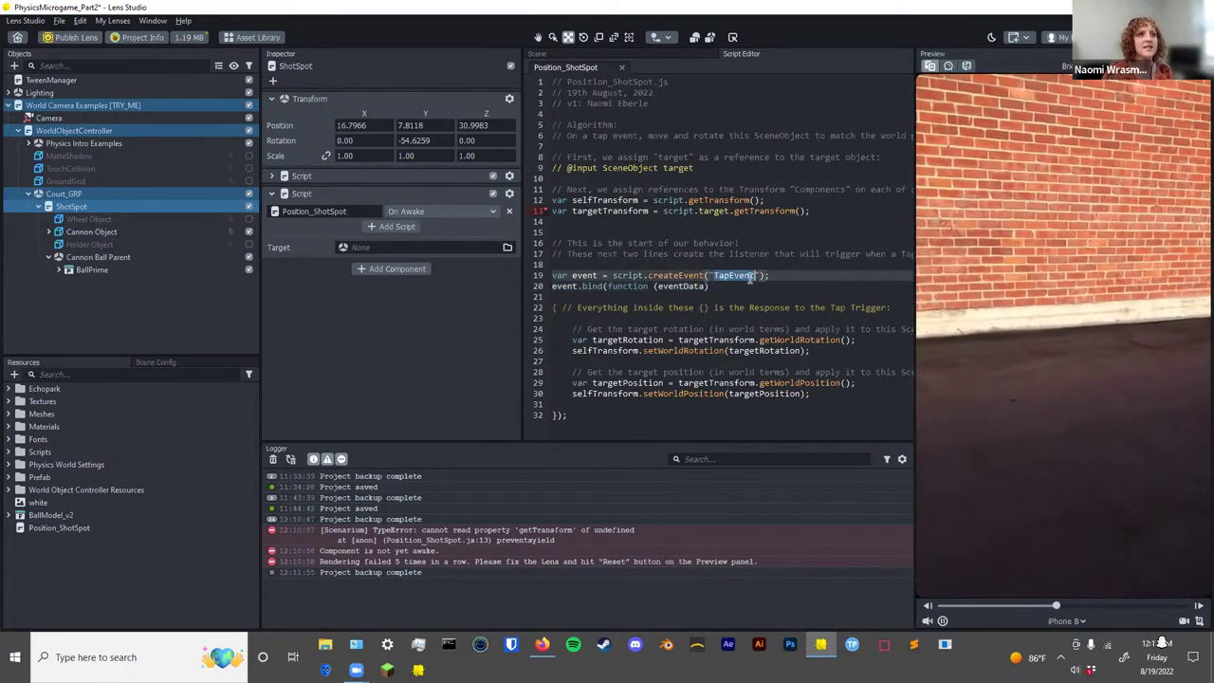
{"action": "left_click", "coordinate": [590, 310]}
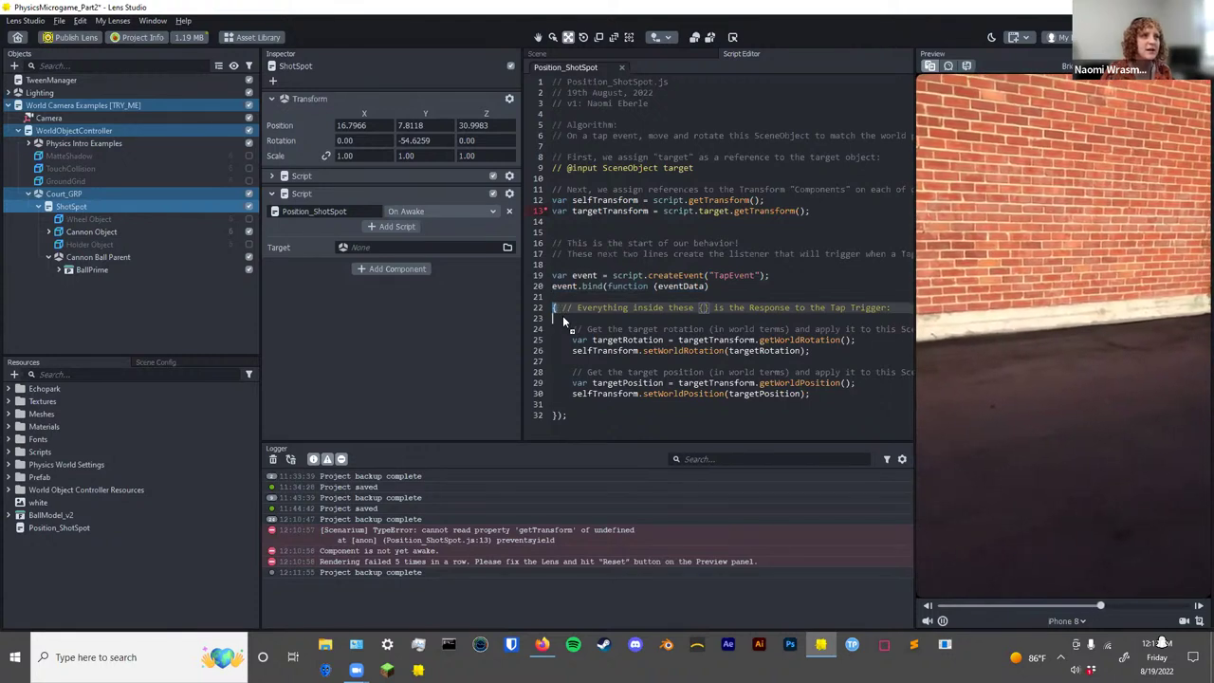
{"action": "left_click", "coordinate": [558, 303]}
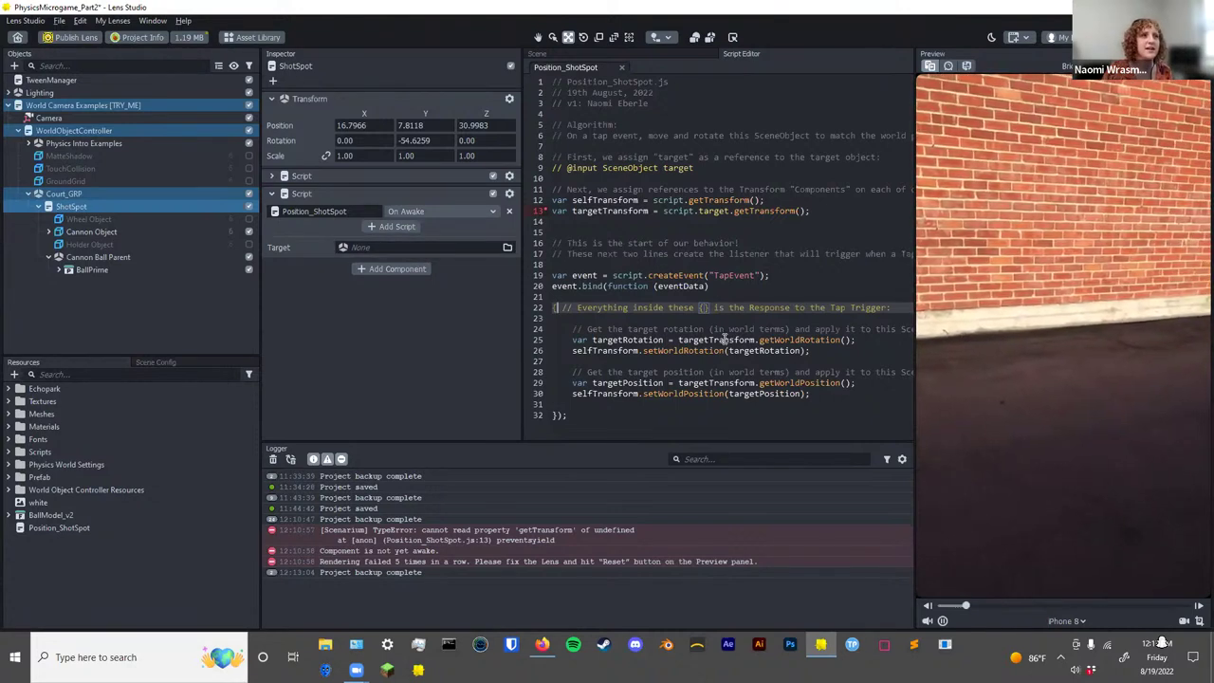
{"action": "double_click", "coordinate": [789, 344]}
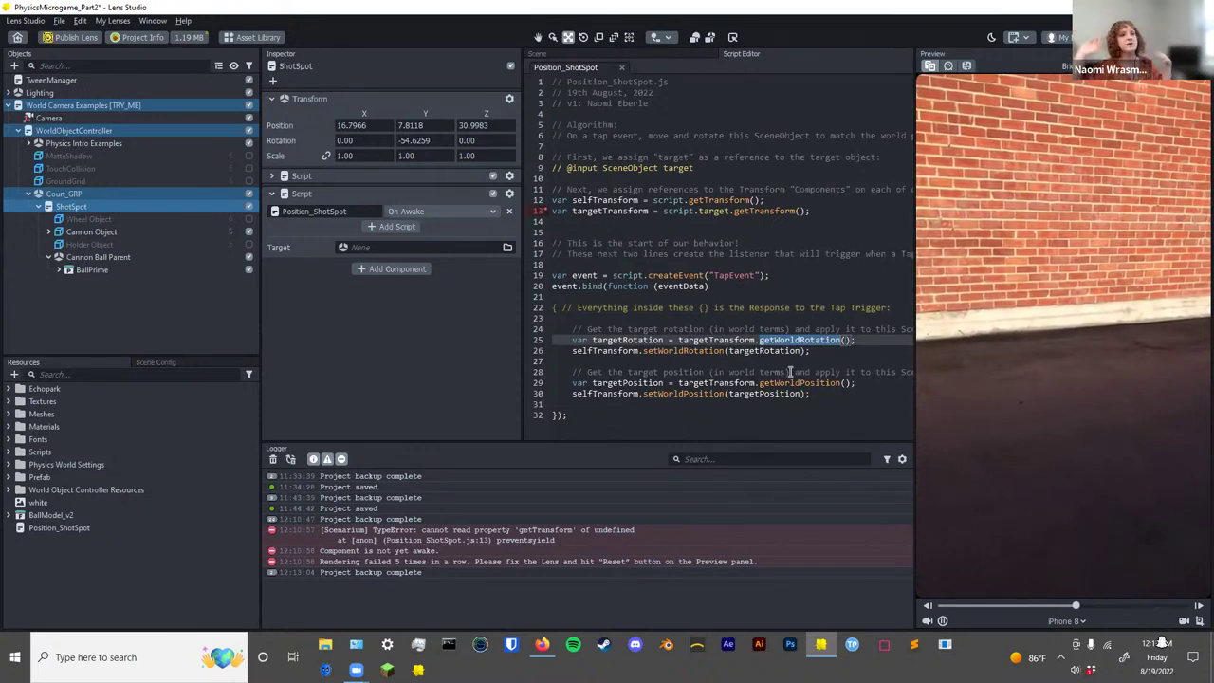
{"action": "double_click", "coordinate": [677, 350]}
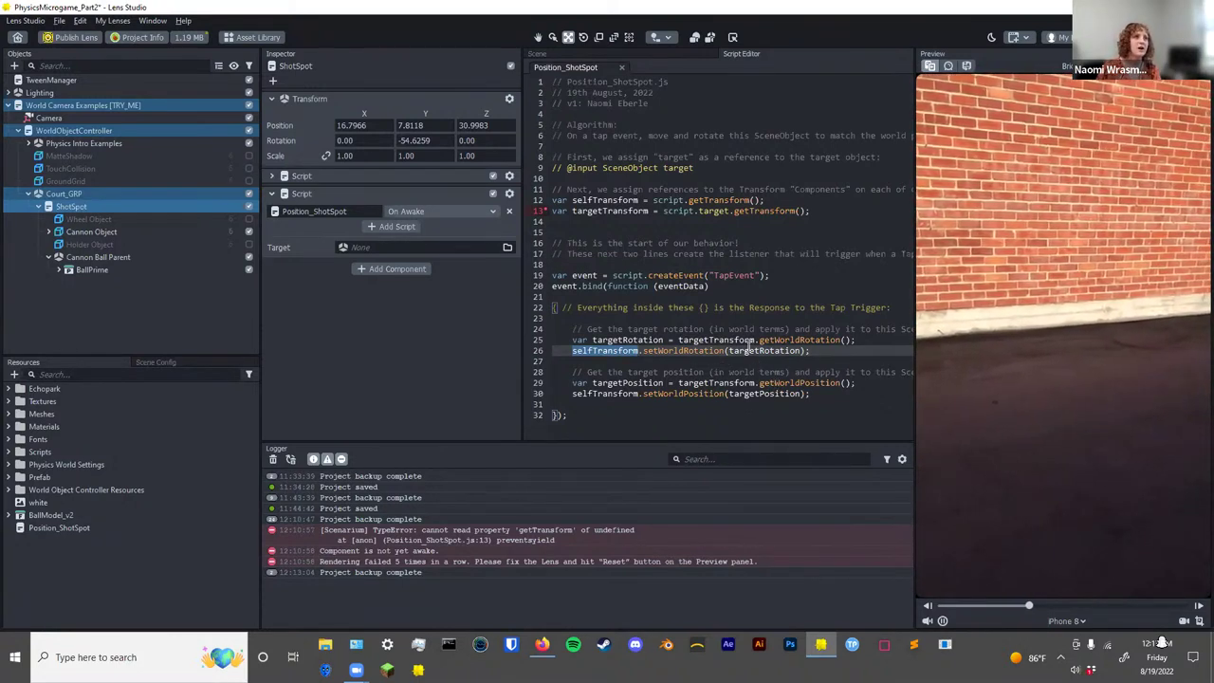
Create a new scene object under Camera and rename it Target_ShotSpot.
{"action": "left_click", "coordinate": [623, 59]}
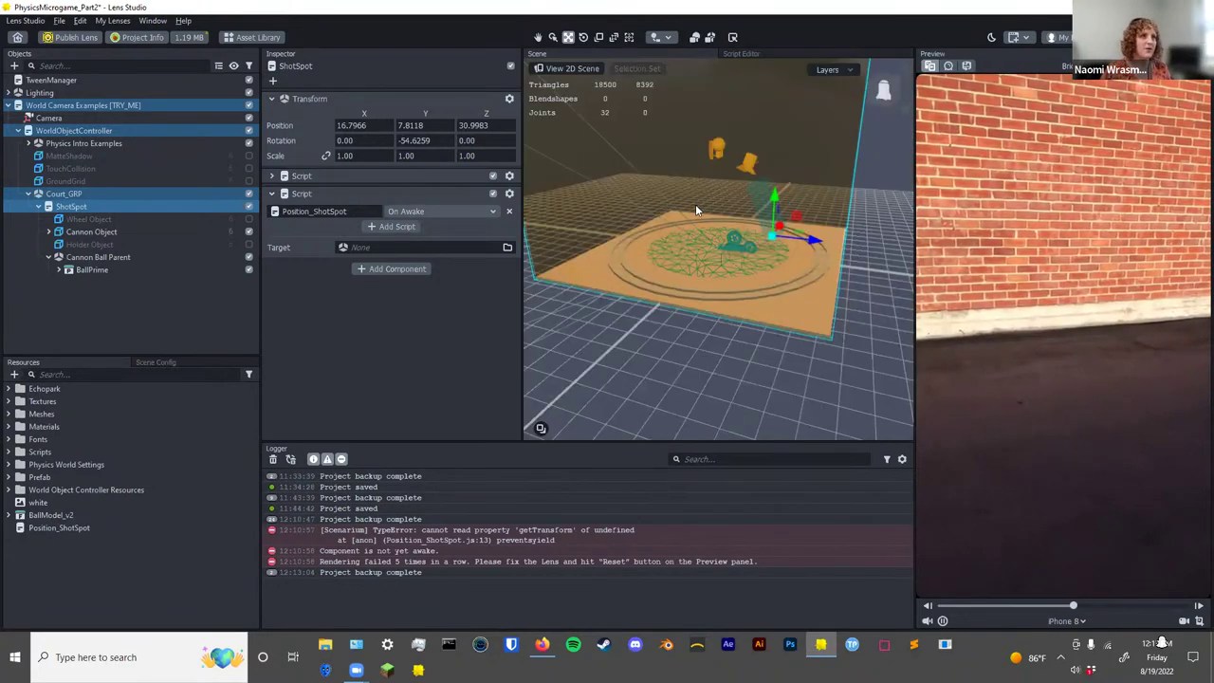
{"action": "left_click", "coordinate": [54, 120]}
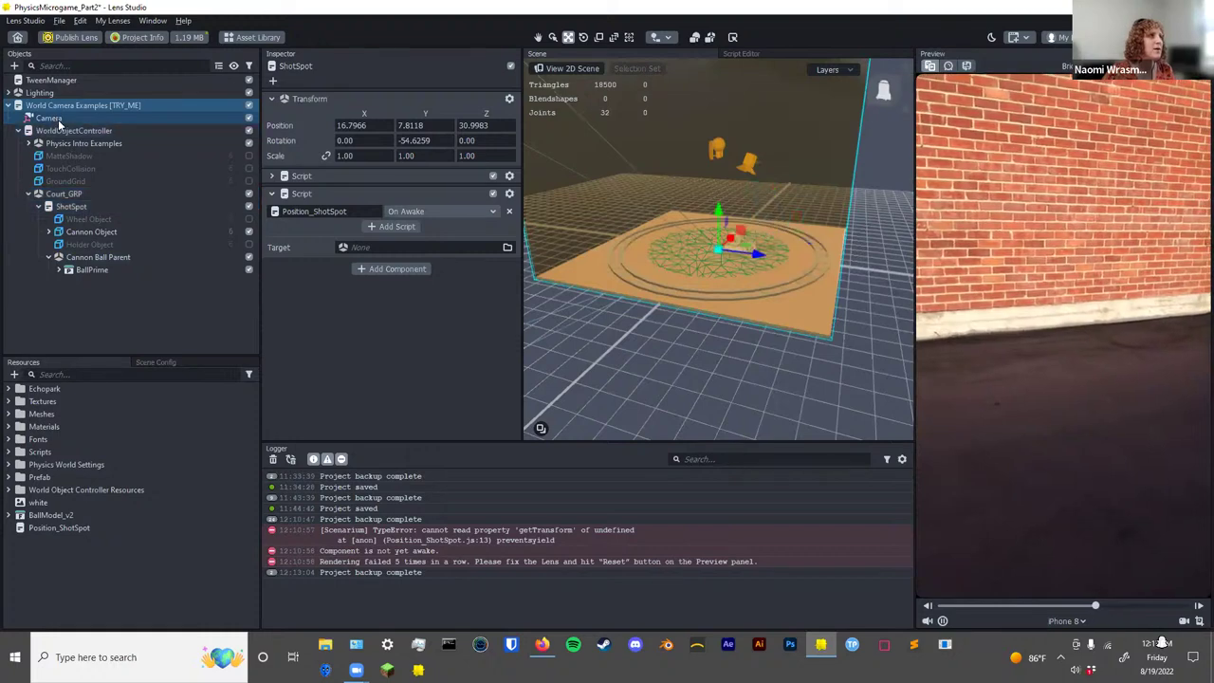
{"action": "right_click", "coordinate": [67, 122]}
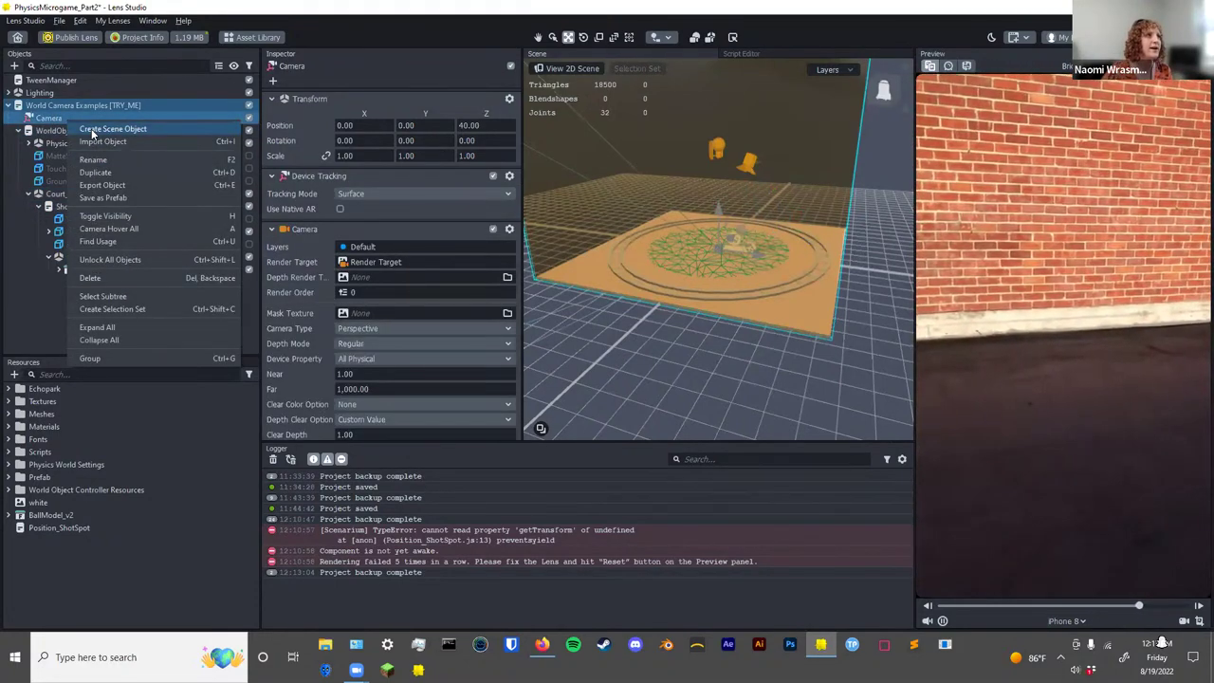
{"action": "left_click", "coordinate": [93, 130]}
{"action": "left_click", "coordinate": [72, 133]}
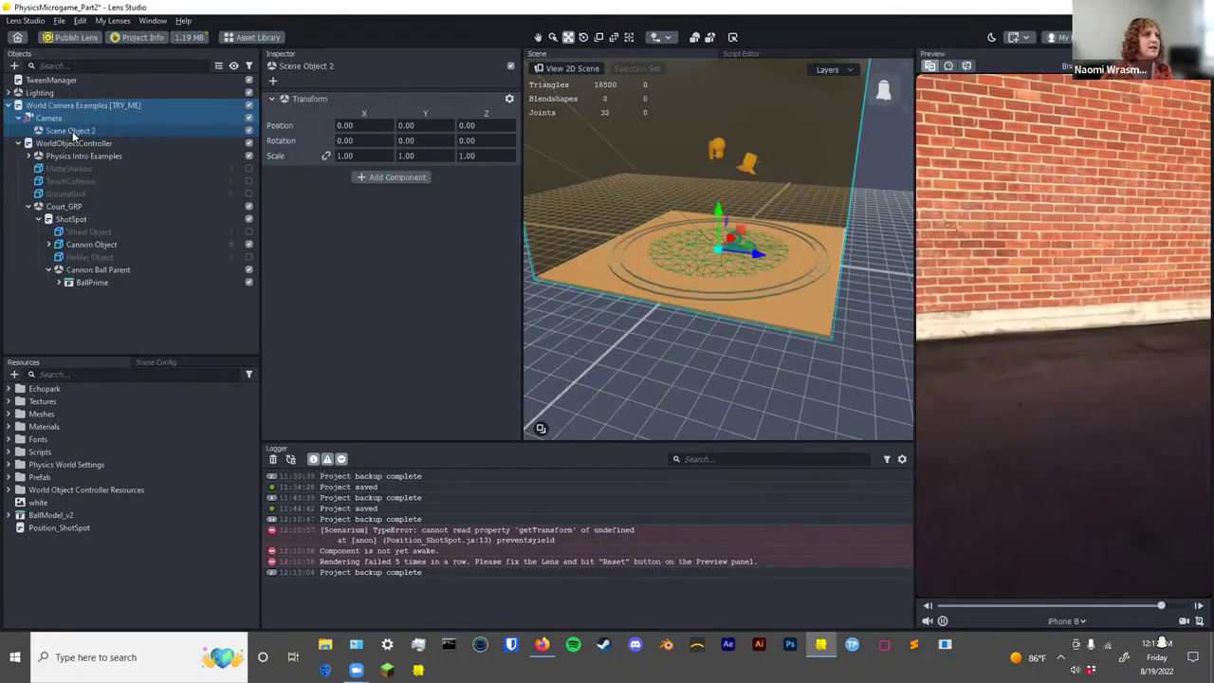
{"action": "type", "text": "Tar"}
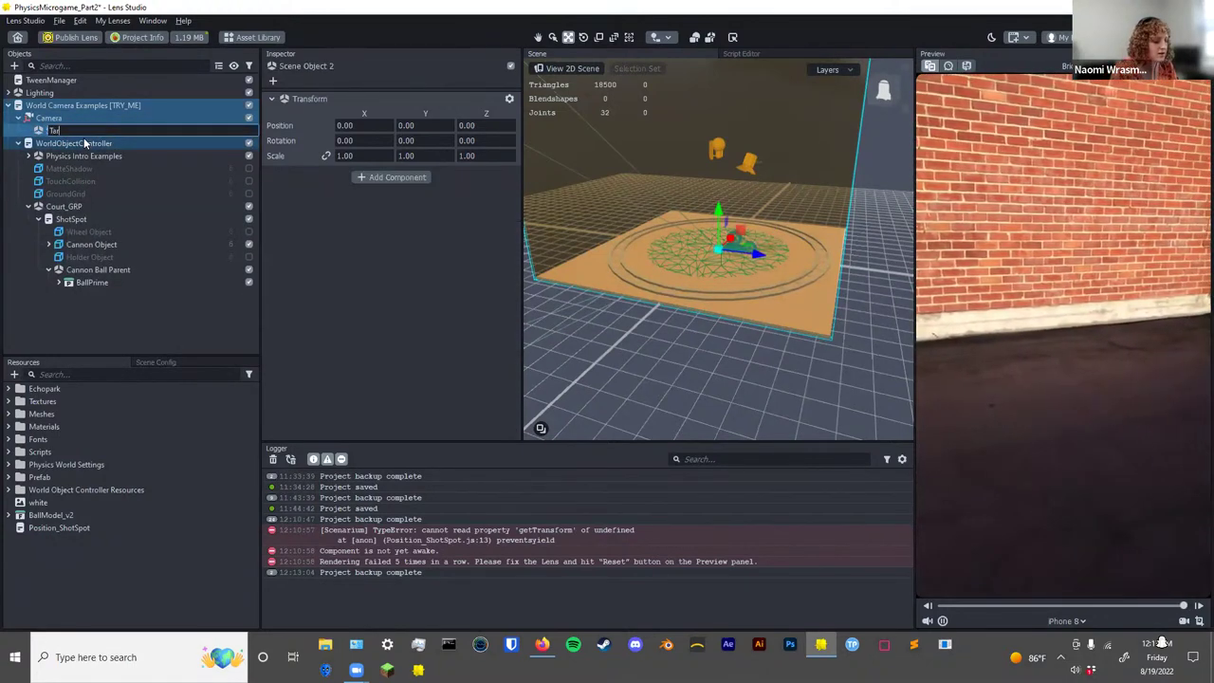
{"action": "type", "text": "get_Shot"}
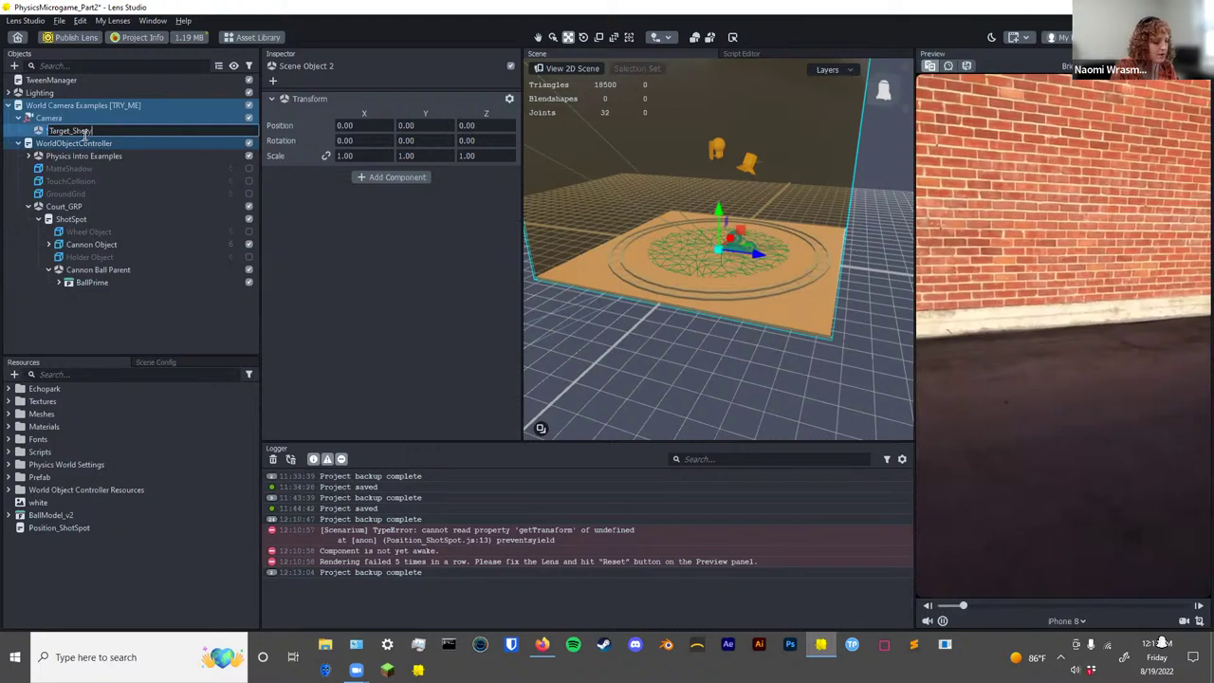
{"action": "key", "text": "Return"}
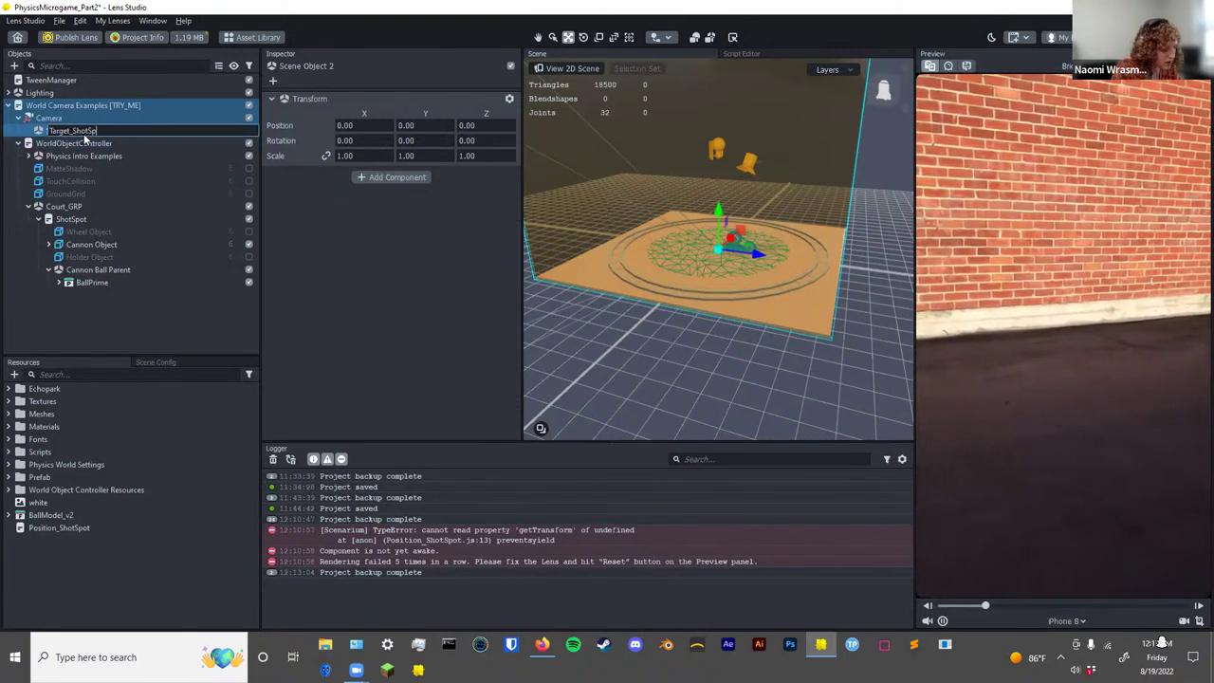
{"action": "key", "text": "Return"}
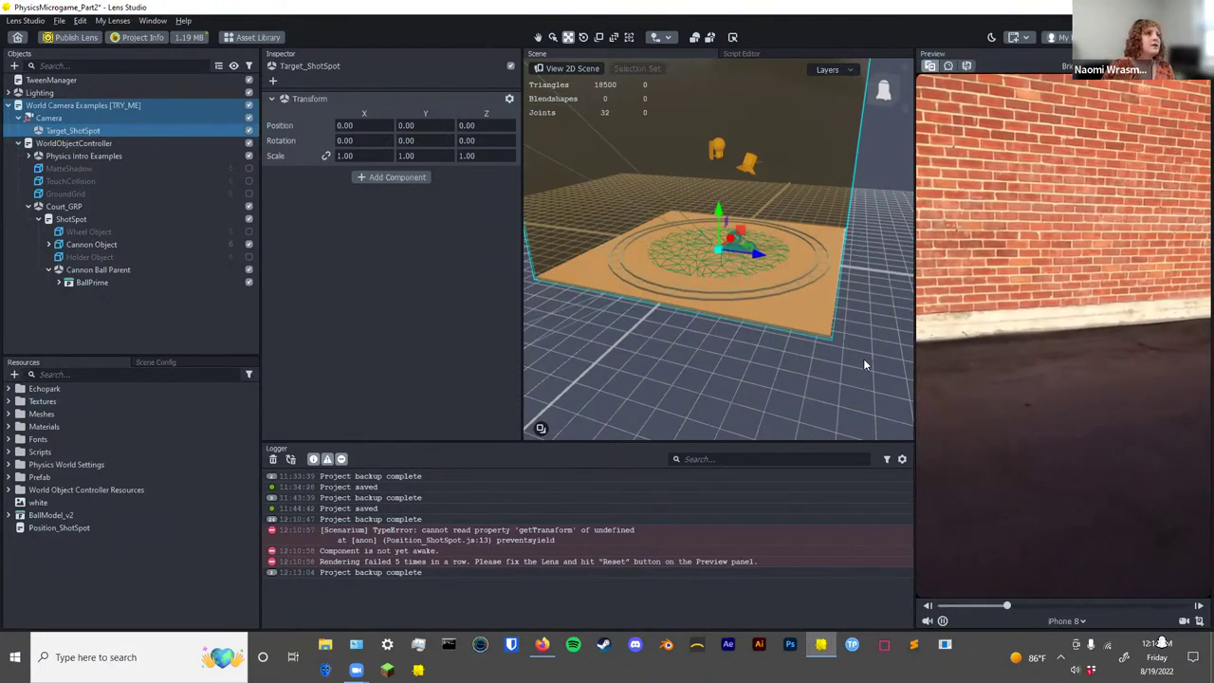
{"action": "left_click_drag", "start_coordinate": [685, 306], "coordinate": [745, 246], "text": "alt"}
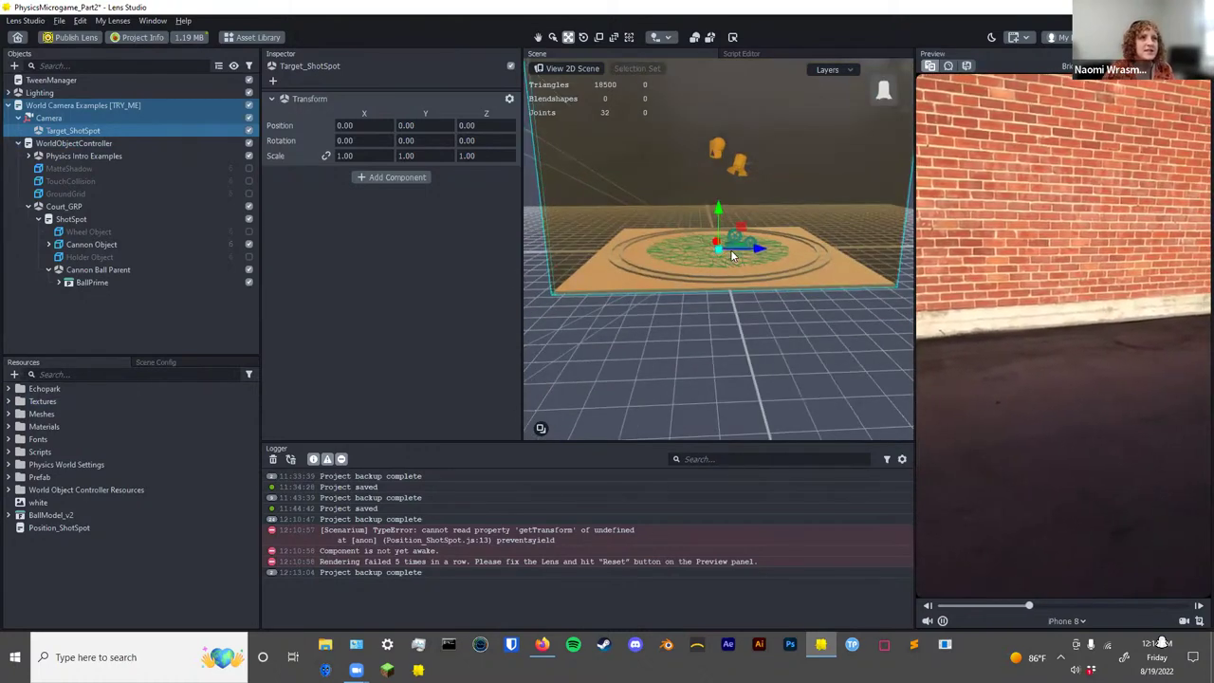
{"action": "scroll", "coordinate": [745, 247], "scroll_direction": "up", "scroll_amount": 2}
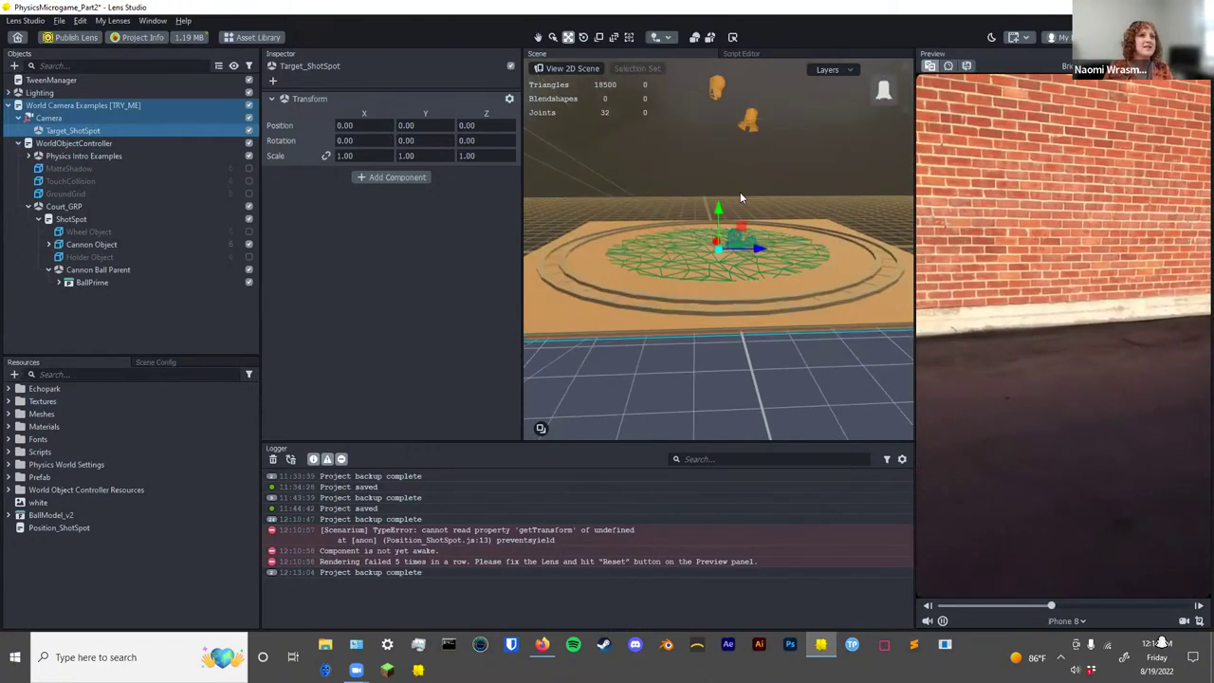
{"action": "scroll", "coordinate": [754, 271], "scroll_direction": "down", "scroll_amount": 2}
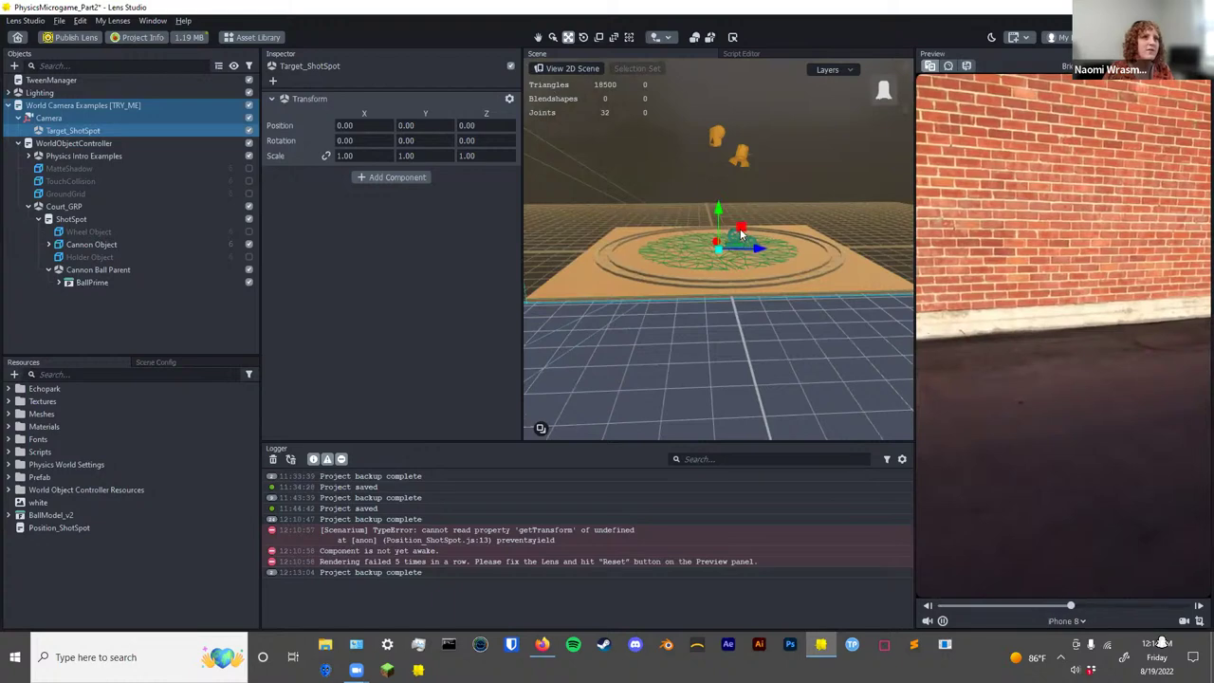
Move Target_ShotSpot to about Y -27.63, Z -76.59 and assign it as the Target of ShotSpot's Position_ShotSpot script.
{"action": "left_click_drag", "start_coordinate": [742, 233], "coordinate": [636, 303]}
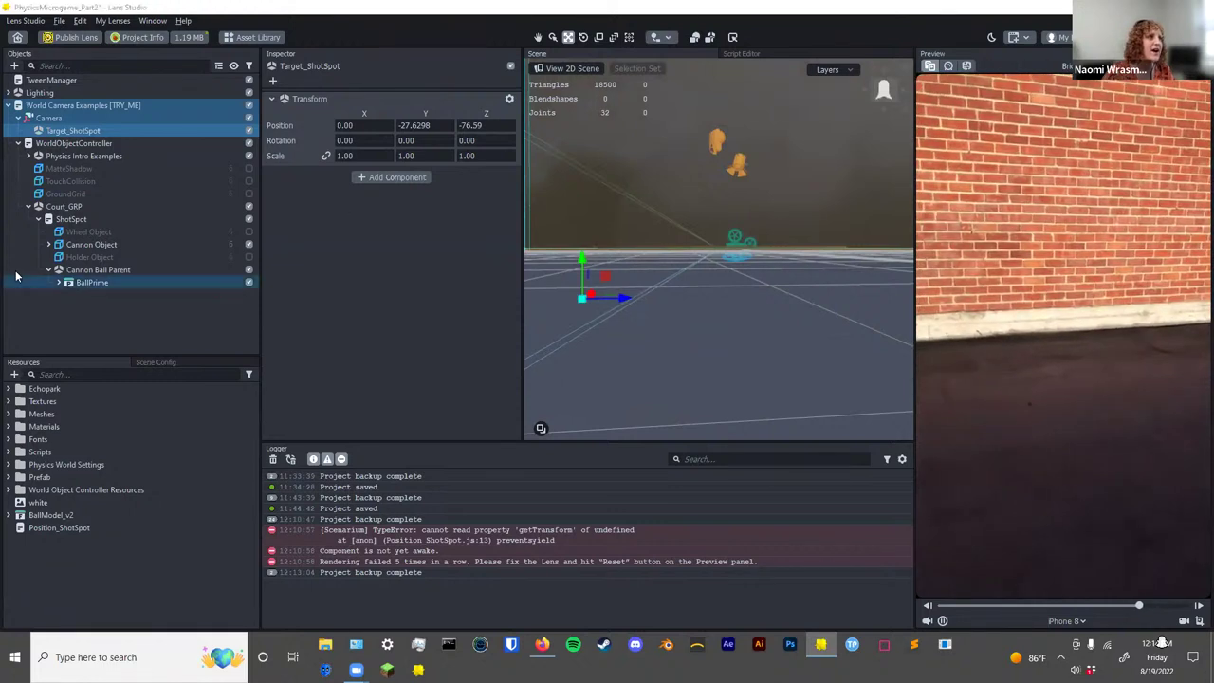
{"action": "left_click", "coordinate": [64, 206]}
{"action": "left_click", "coordinate": [71, 219]}
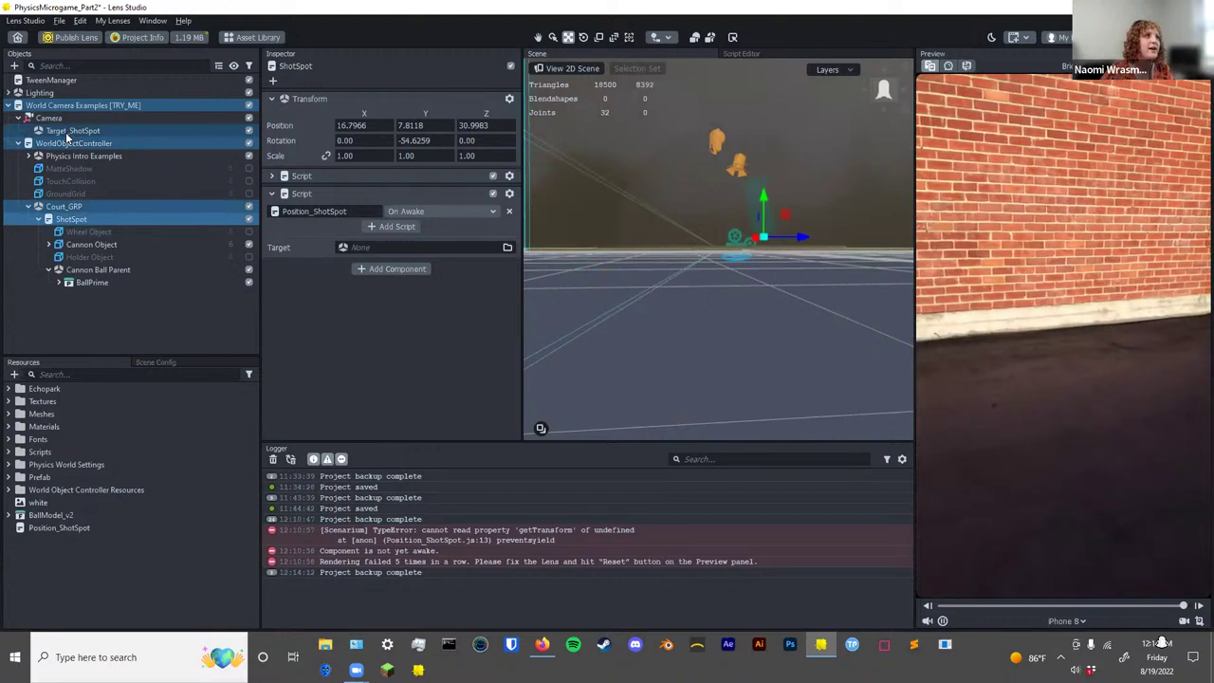
{"action": "left_click_drag", "start_coordinate": [69, 131], "coordinate": [380, 247]}
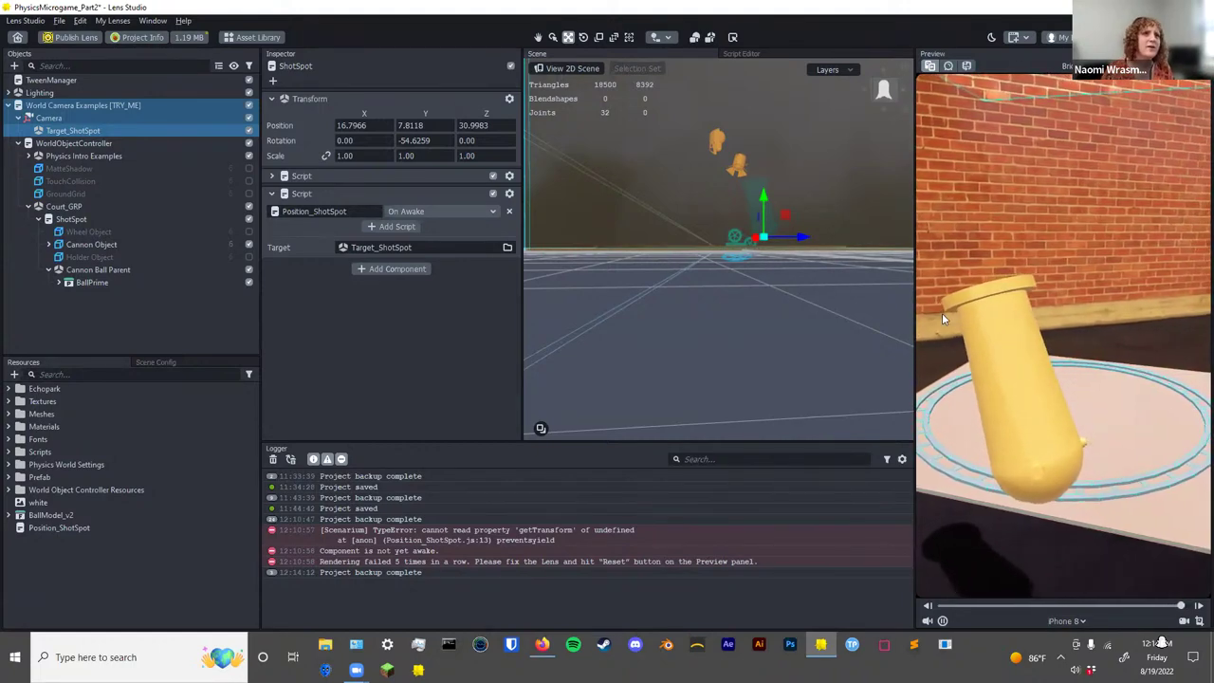
Set Target_ShotSpot's Y rotation to 90, test it with a tap in the preview, and correct it to -90.
{"action": "left_click_drag", "start_coordinate": [623, 226], "coordinate": [729, 338], "text": "alt"}
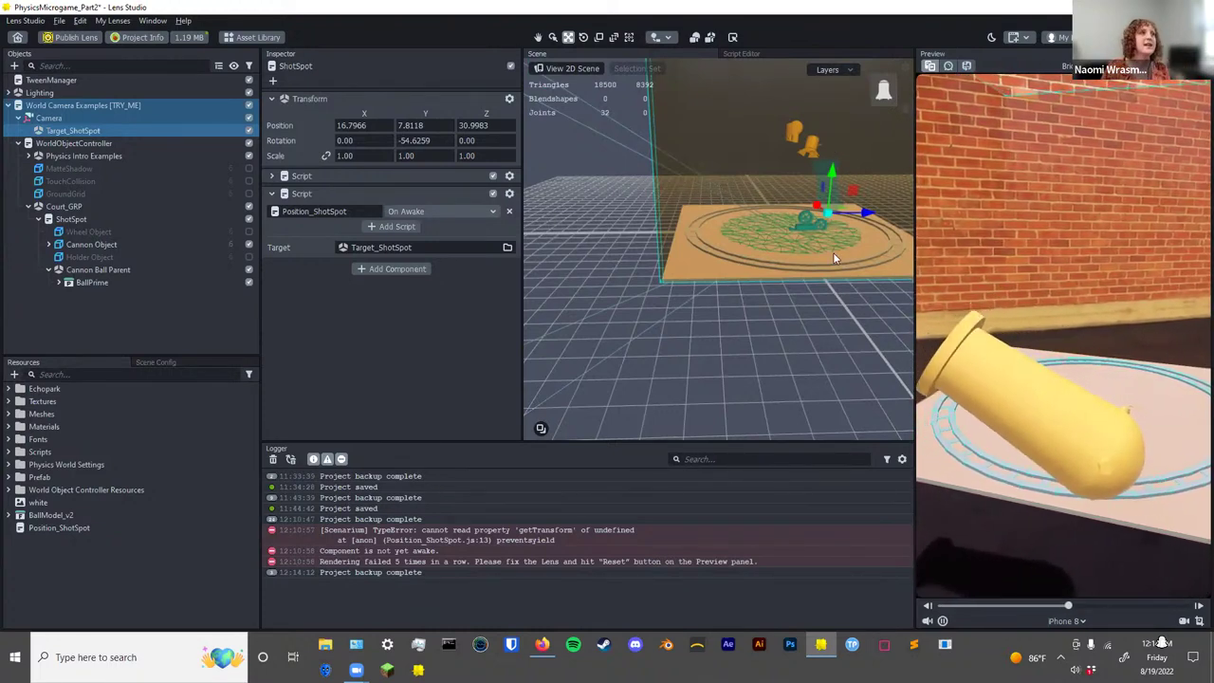
{"action": "left_click", "coordinate": [57, 118]}
{"action": "left_click", "coordinate": [72, 130]}
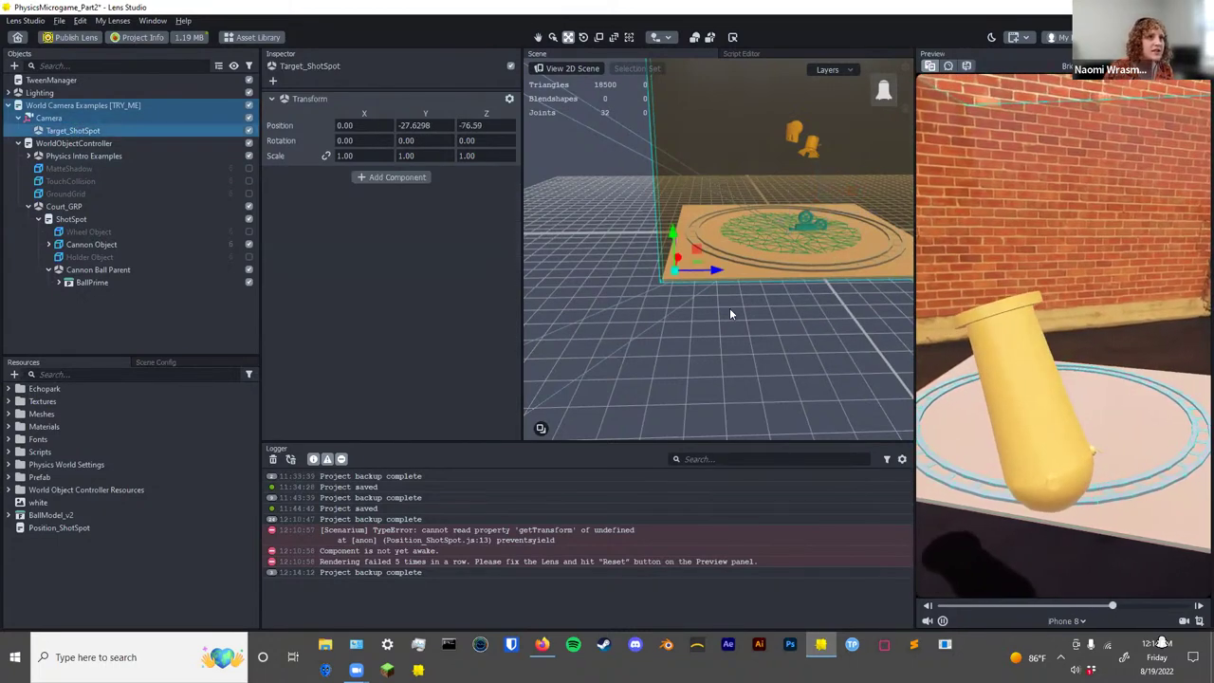
{"action": "key", "text": "f"}
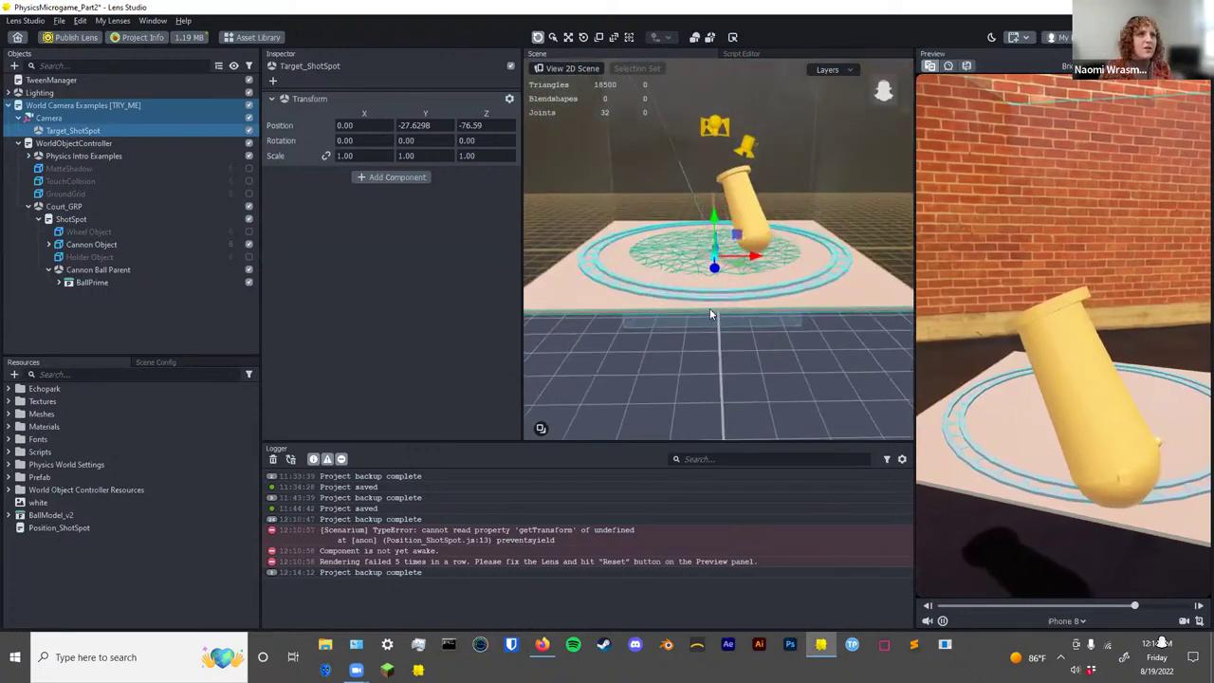
{"action": "left_click_drag", "start_coordinate": [709, 313], "coordinate": [751, 297], "text": "alt"}
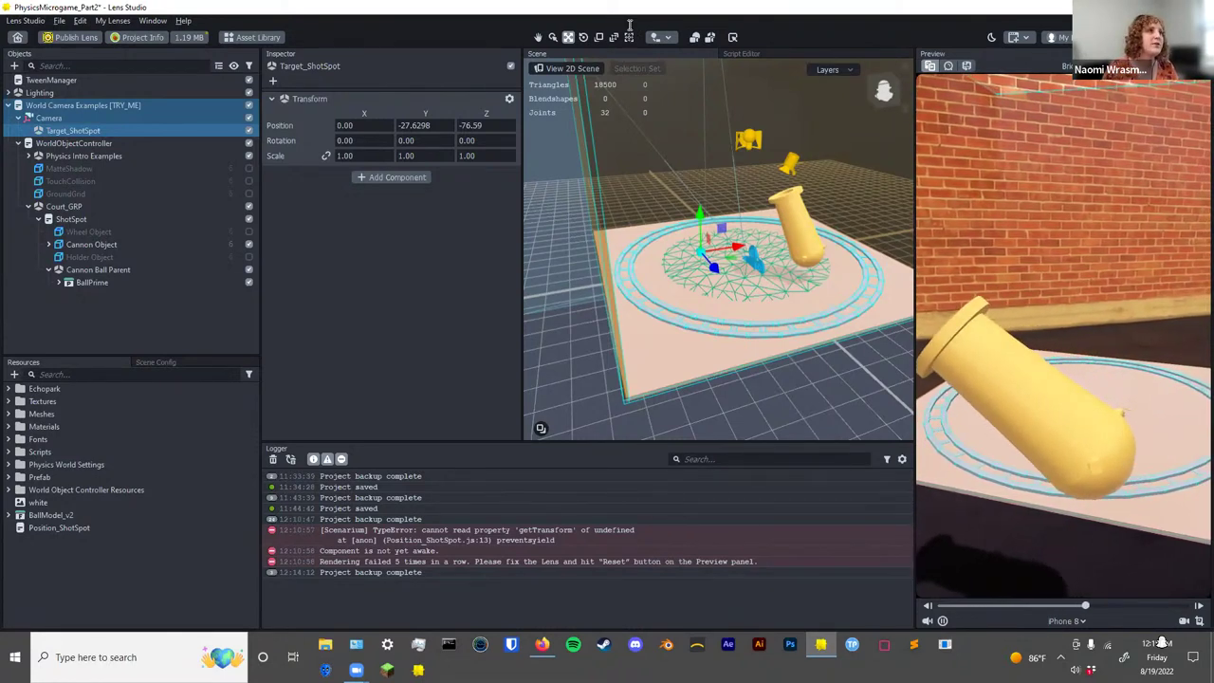
{"action": "left_click", "coordinate": [415, 141]}
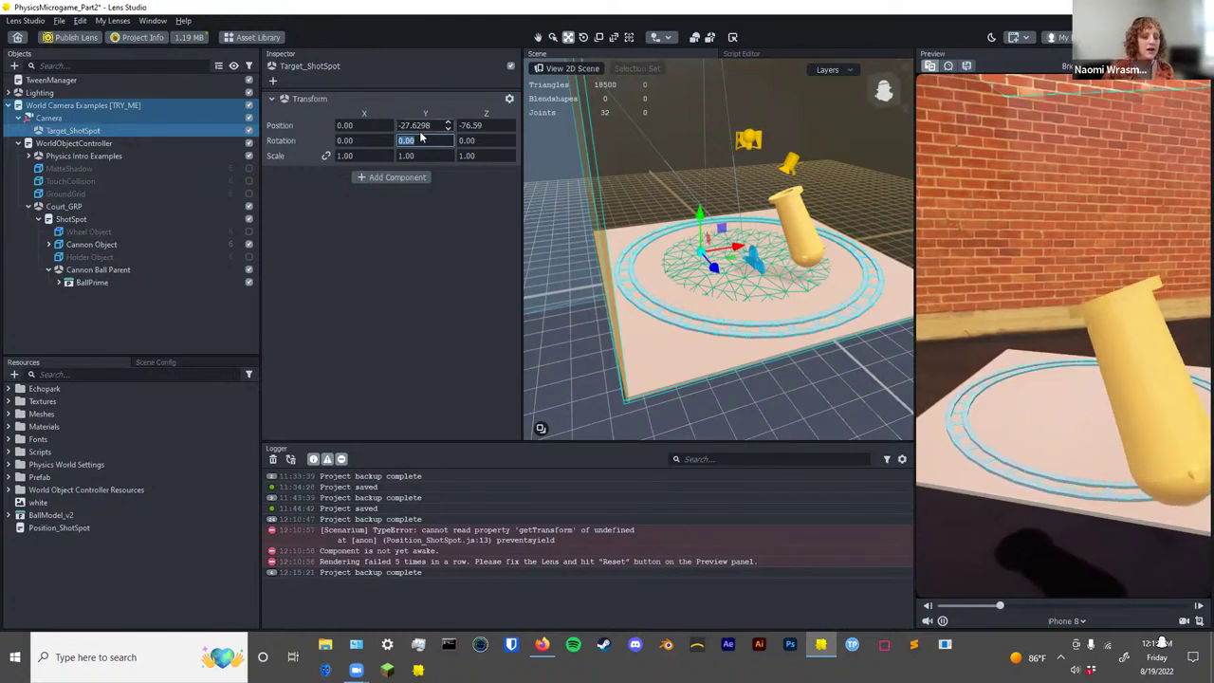
{"action": "type", "text": "90"}
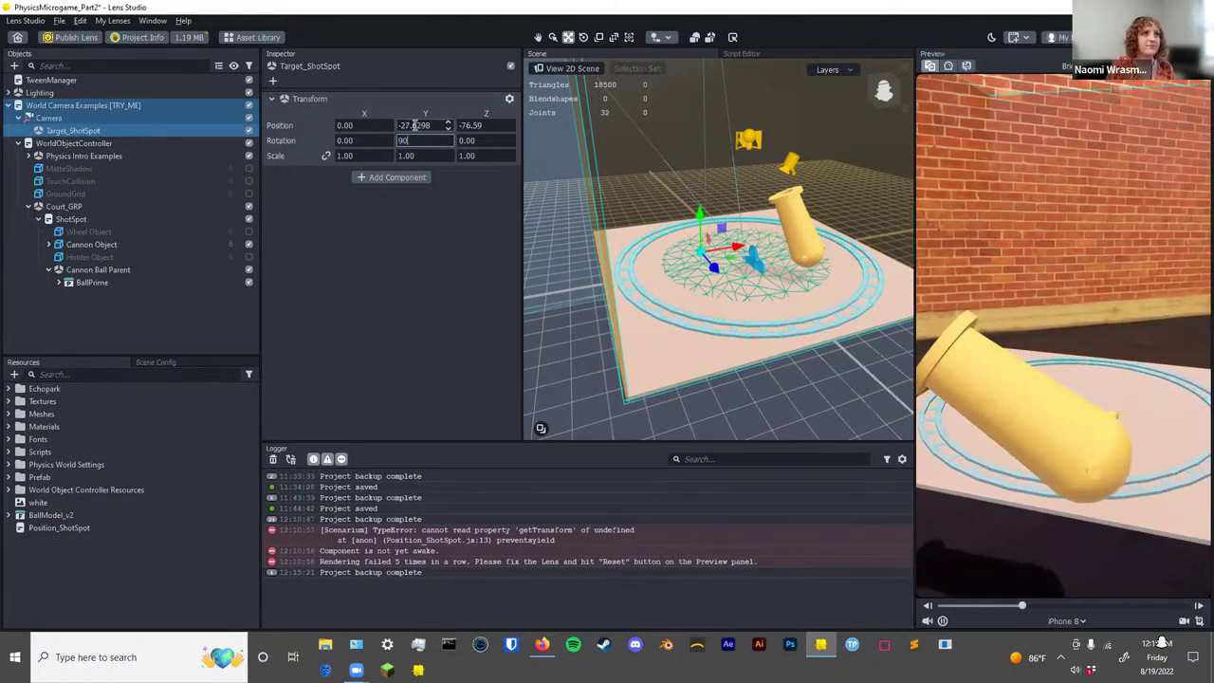
{"action": "key", "text": "Return"}
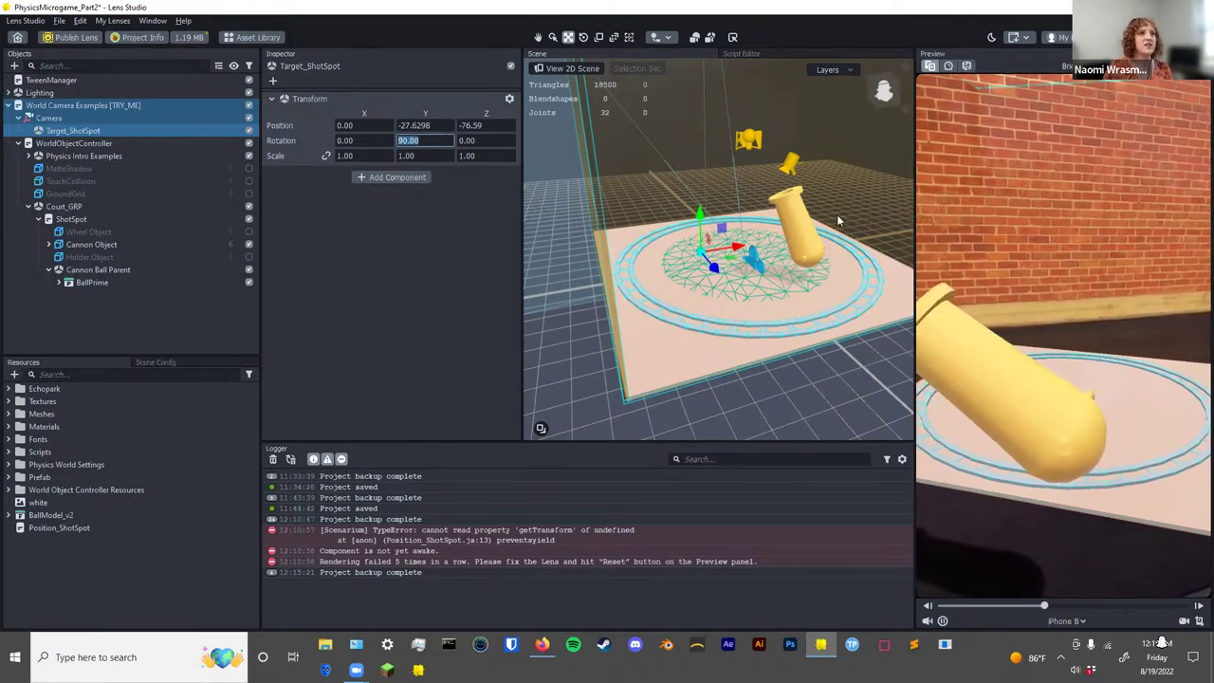
{"action": "left_click", "coordinate": [1014, 322]}
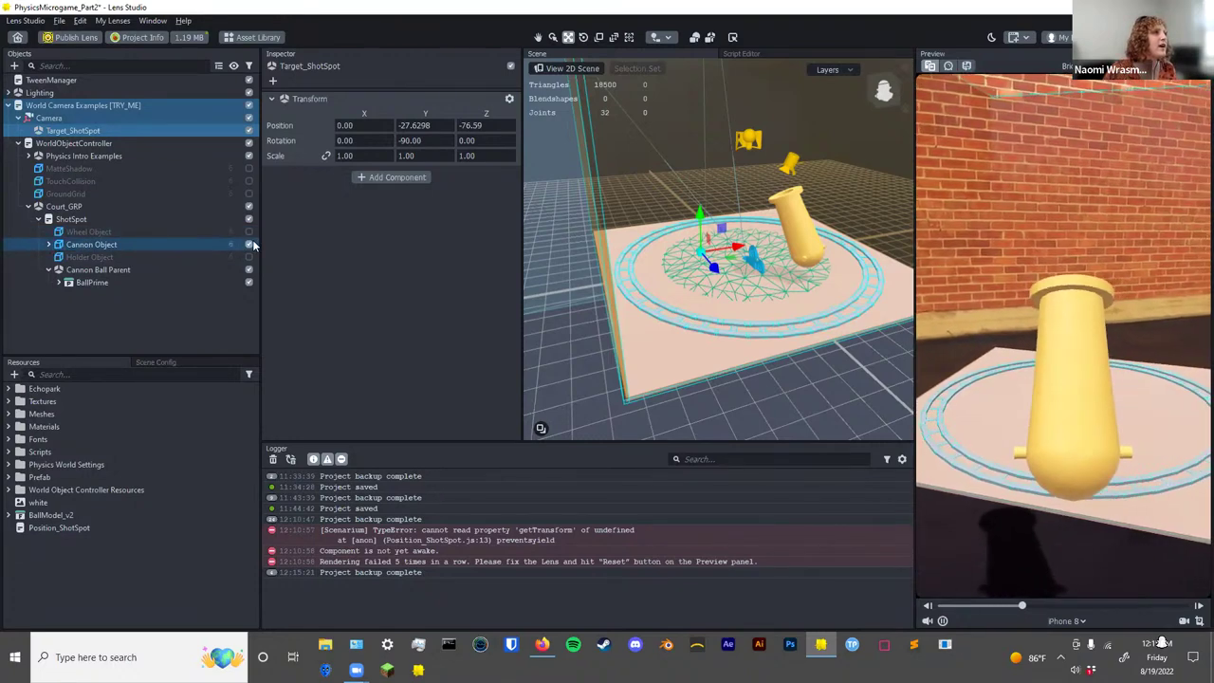
Delete the Wheel Object, the Holder Object and the five Cannon Collider Box objects under ShotSpot.
{"action": "left_click", "coordinate": [48, 244]}
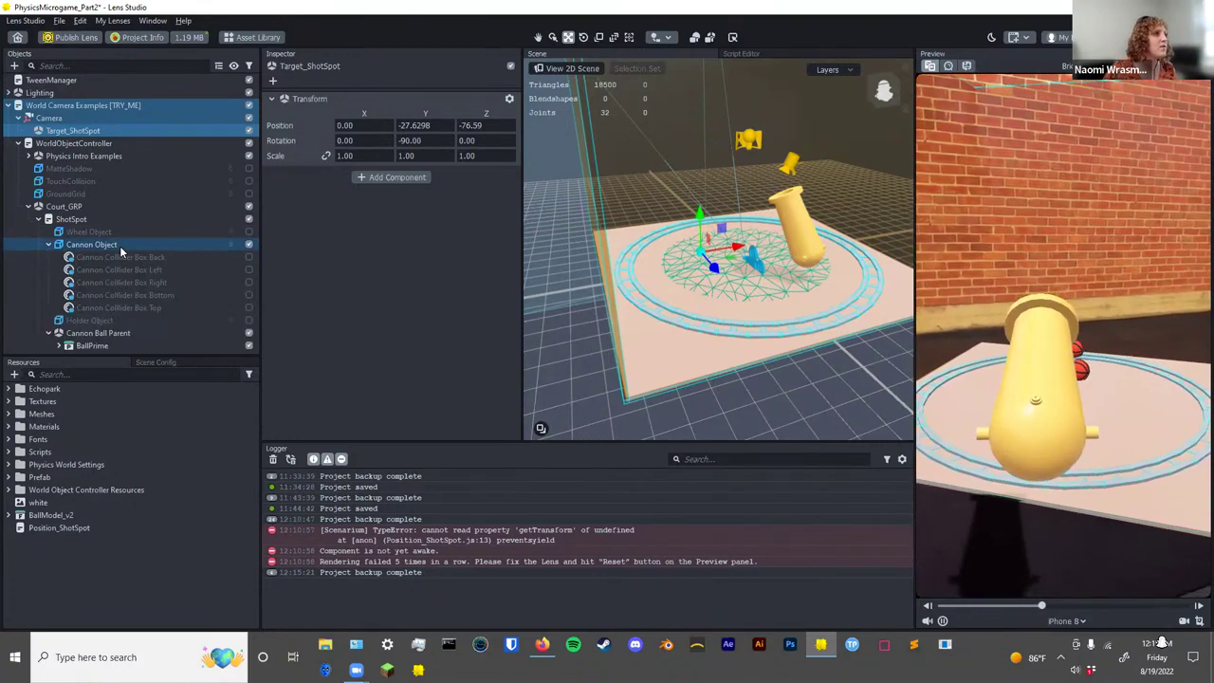
{"action": "left_click", "coordinate": [113, 232]}
{"action": "left_click", "coordinate": [110, 257], "text": "ctrl"}
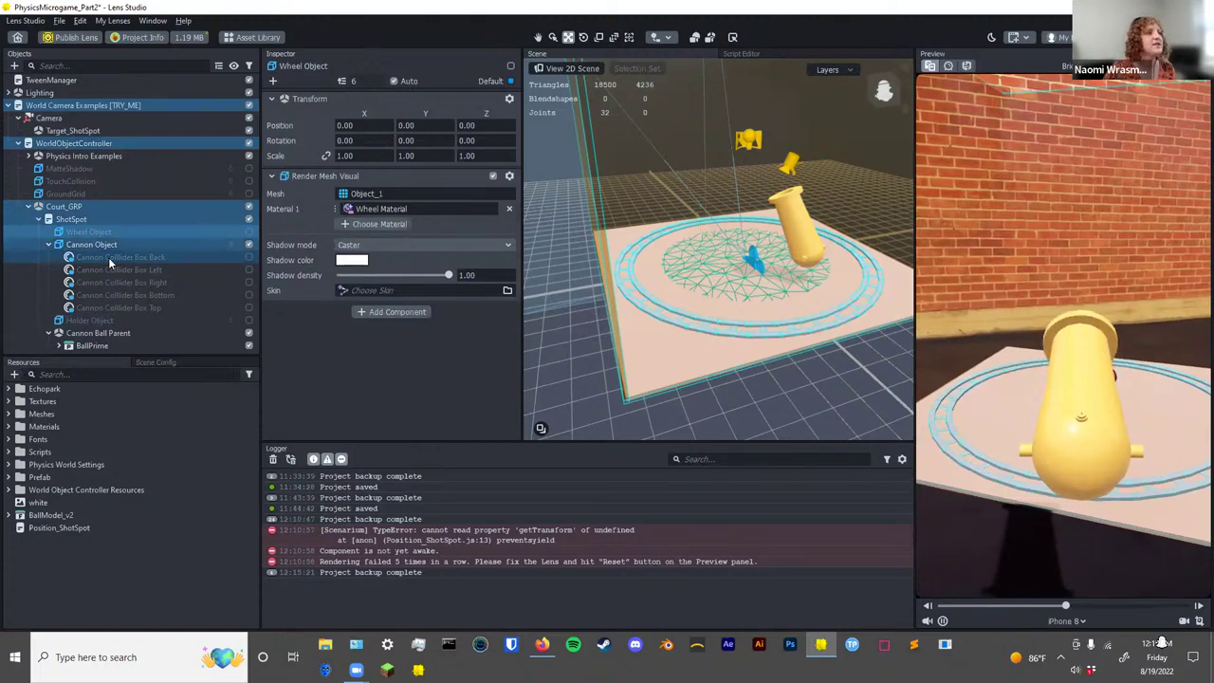
{"action": "left_click", "coordinate": [110, 270], "text": "ctrl"}
{"action": "left_click", "coordinate": [111, 282], "text": "ctrl"}
{"action": "left_click", "coordinate": [110, 295], "text": "ctrl"}
{"action": "left_click", "coordinate": [110, 306], "text": "ctrl"}
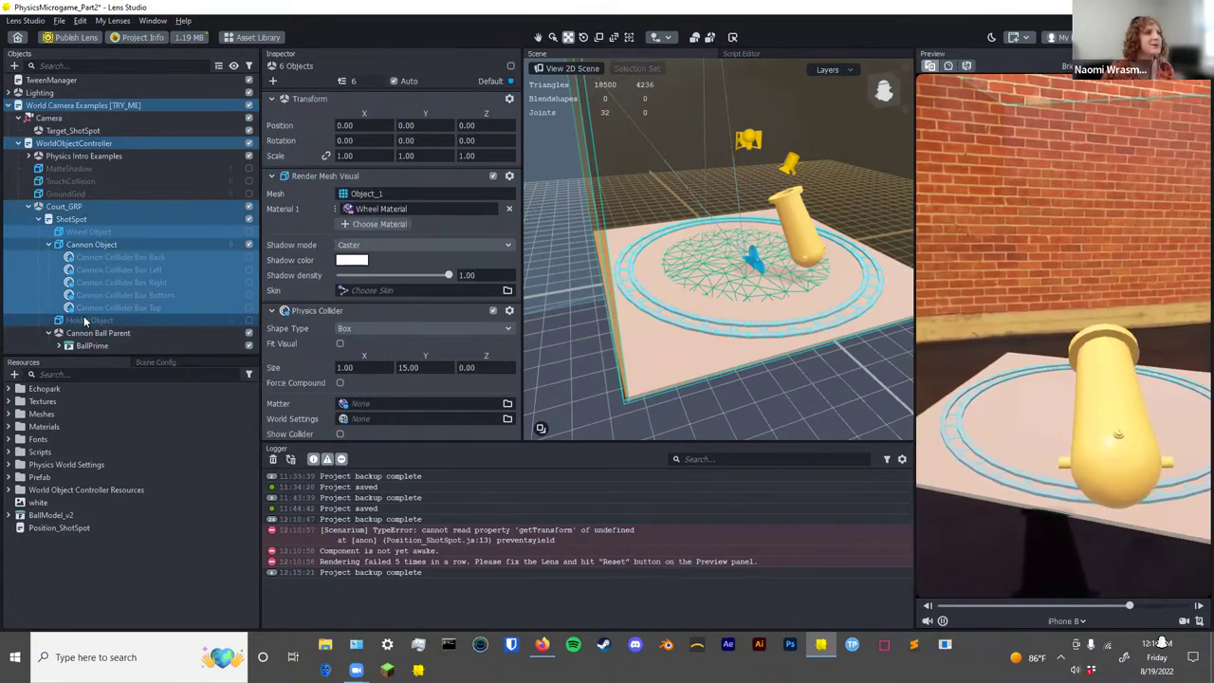
{"action": "left_click", "coordinate": [90, 320], "text": "ctrl"}
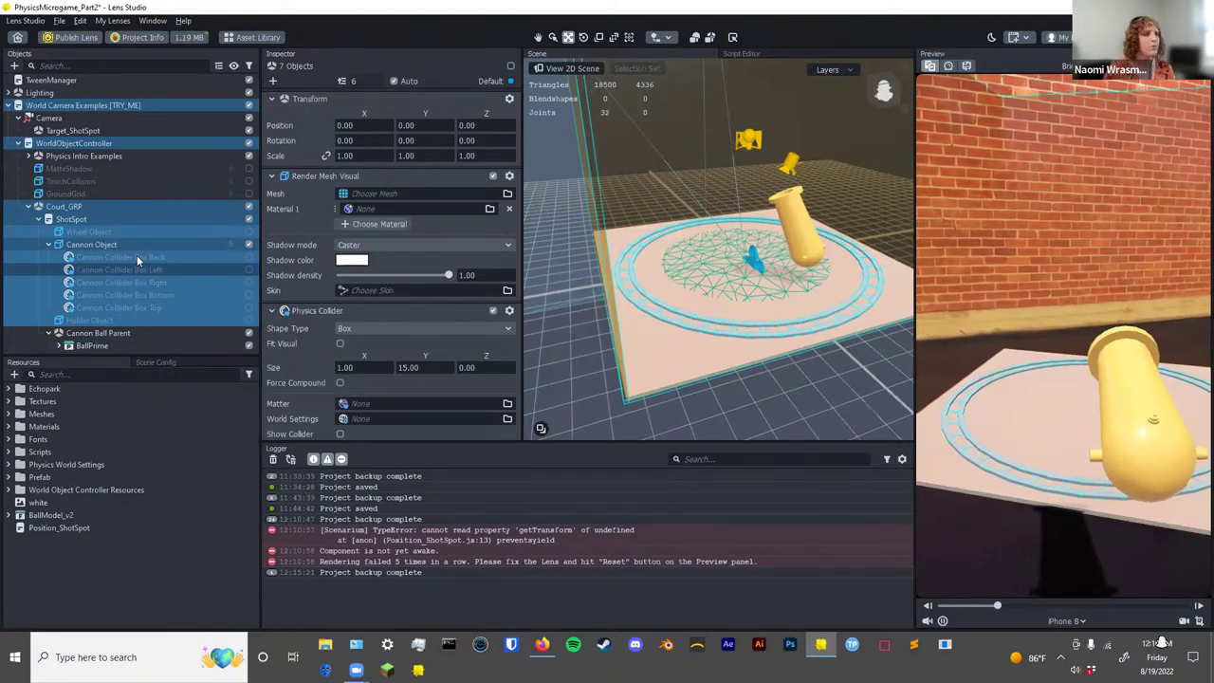
{"action": "key", "text": "Delete"}
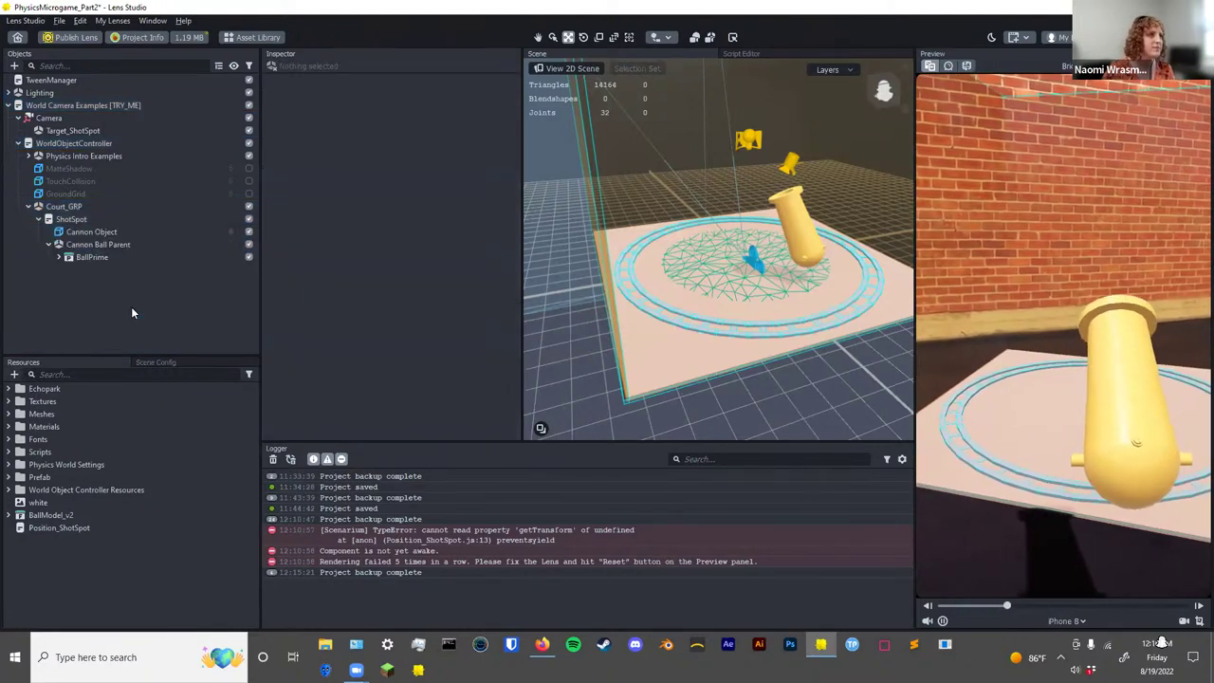
Disable the Cannon Object's Render Mesh Visual and rename the object Rotator.
{"action": "left_click", "coordinate": [95, 233]}
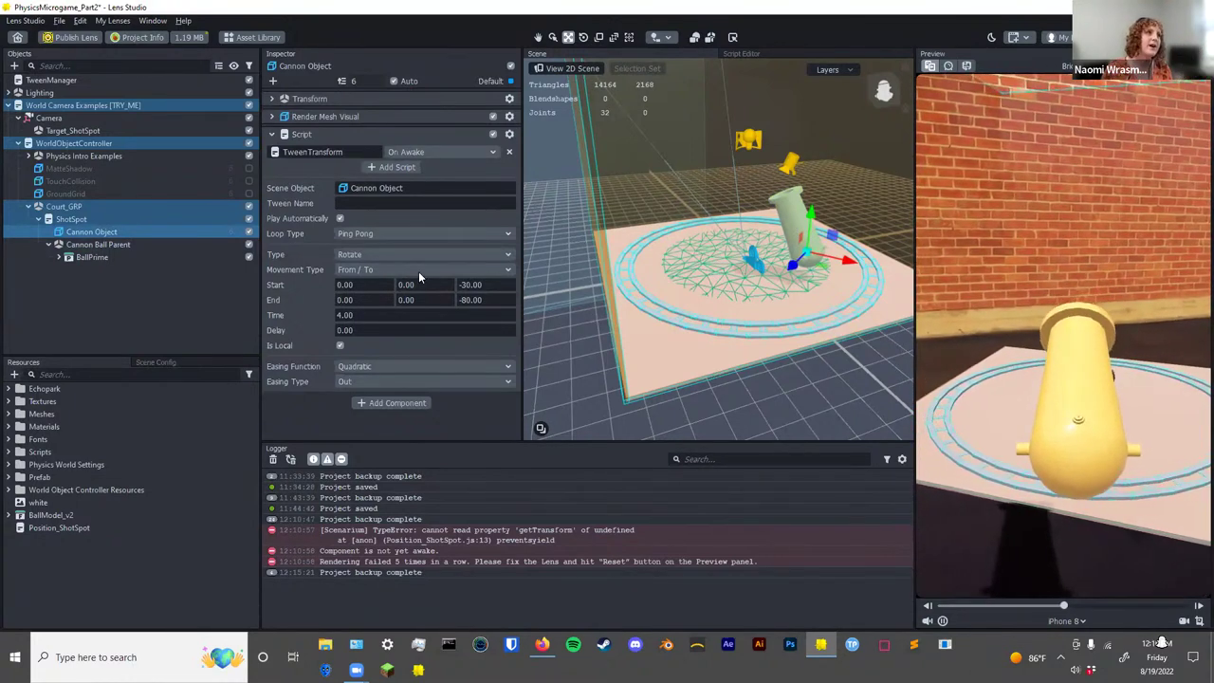
{"action": "left_click", "coordinate": [492, 115]}
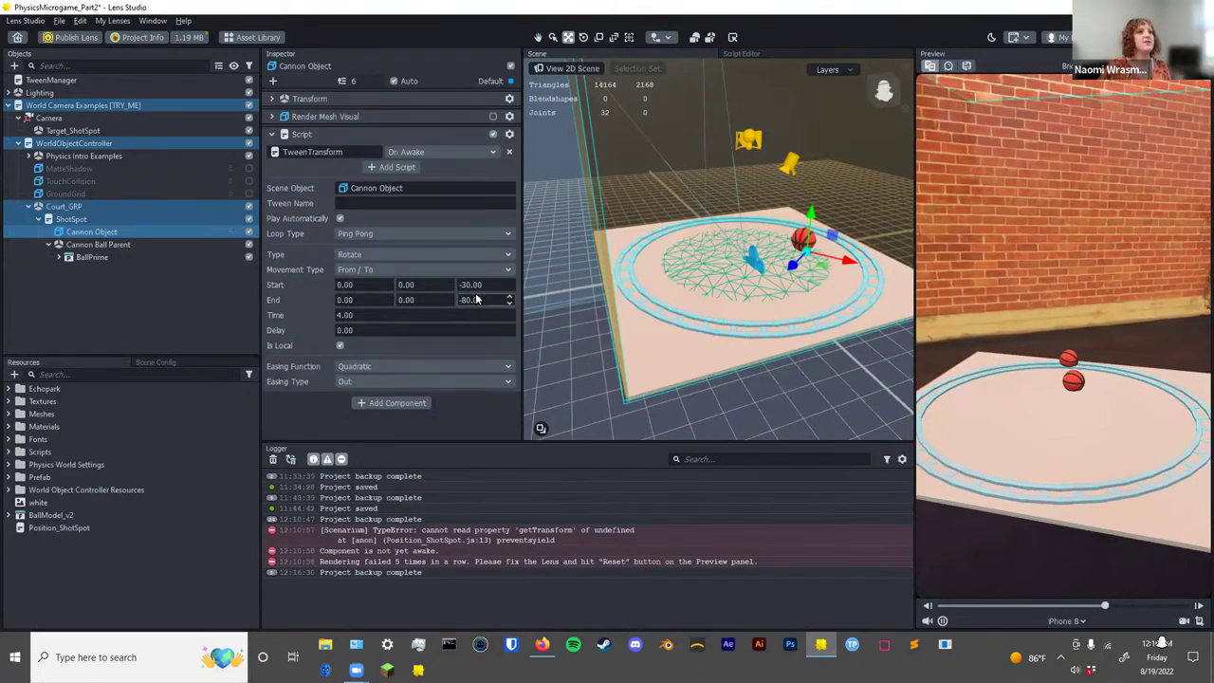
{"action": "double_click", "coordinate": [114, 236]}
{"action": "type", "text": "Ro"}
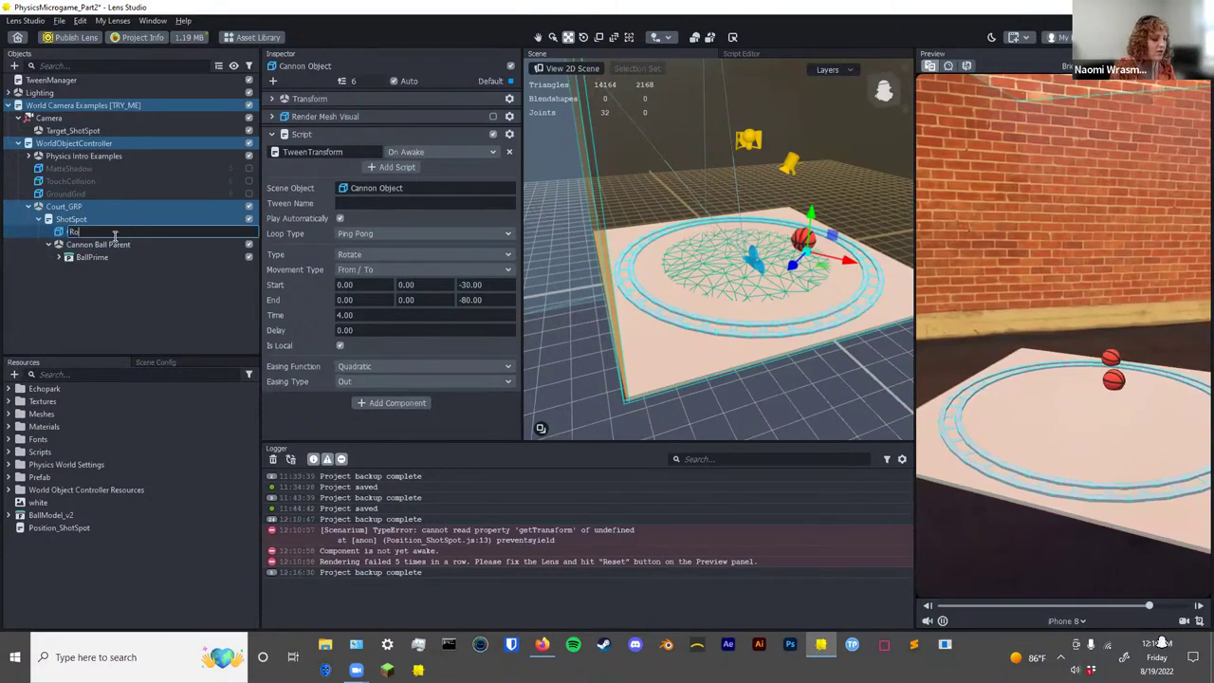
{"action": "type", "text": "tator"}
{"action": "key", "text": "Return"}
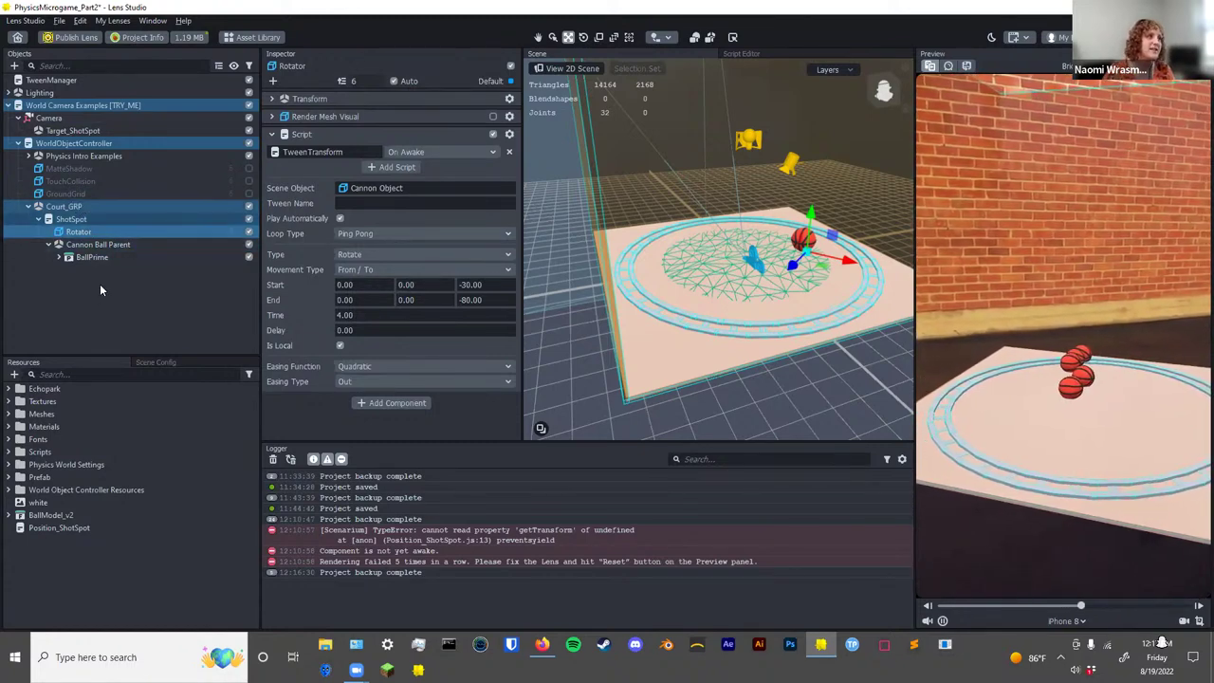
Examine ShotSpot's tap Behavior and prefab parent, the Cannon Ball Parent, and BallPrime's force value and object space settings.
{"action": "left_click", "coordinate": [91, 220]}
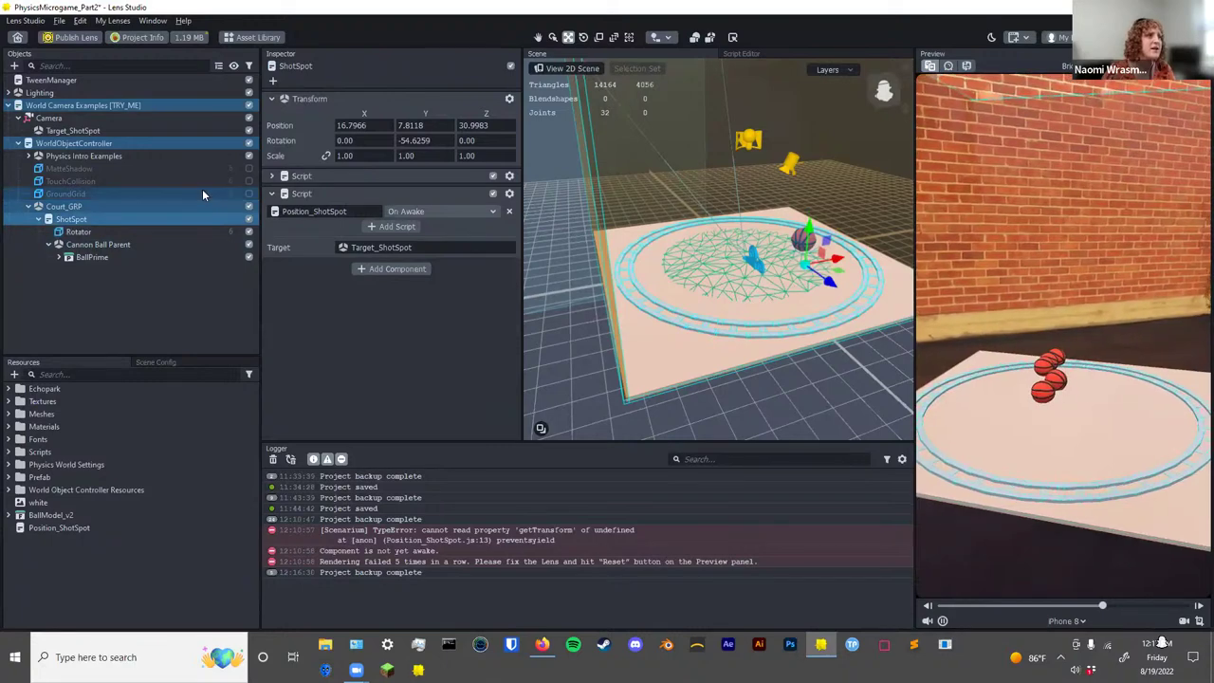
{"action": "left_click", "coordinate": [316, 175]}
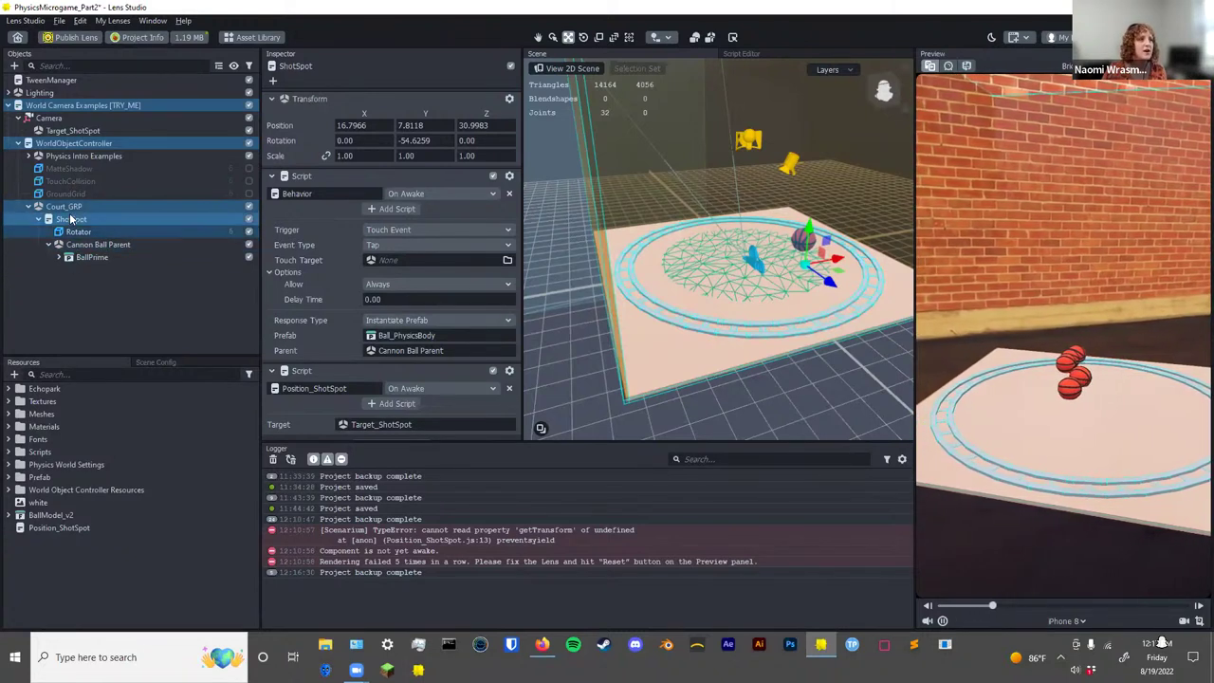
{"action": "scroll", "coordinate": [418, 376], "scroll_direction": "down", "scroll_amount": 1}
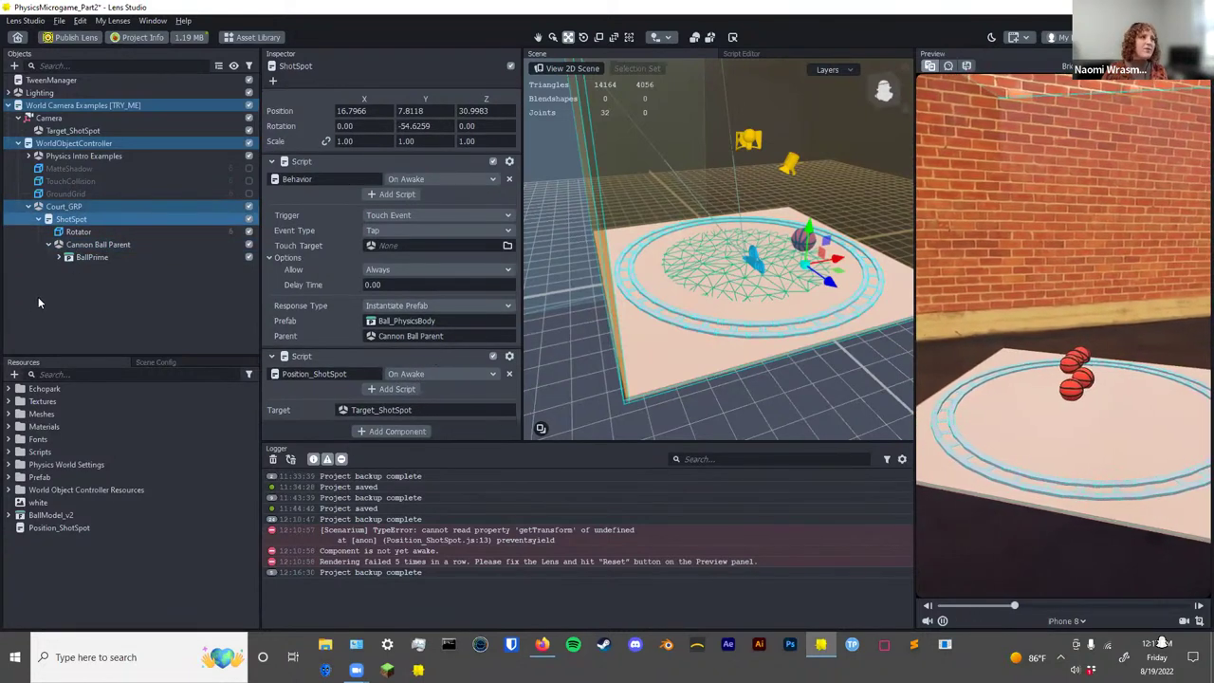
{"action": "left_click", "coordinate": [88, 244]}
{"action": "left_click", "coordinate": [75, 220]}
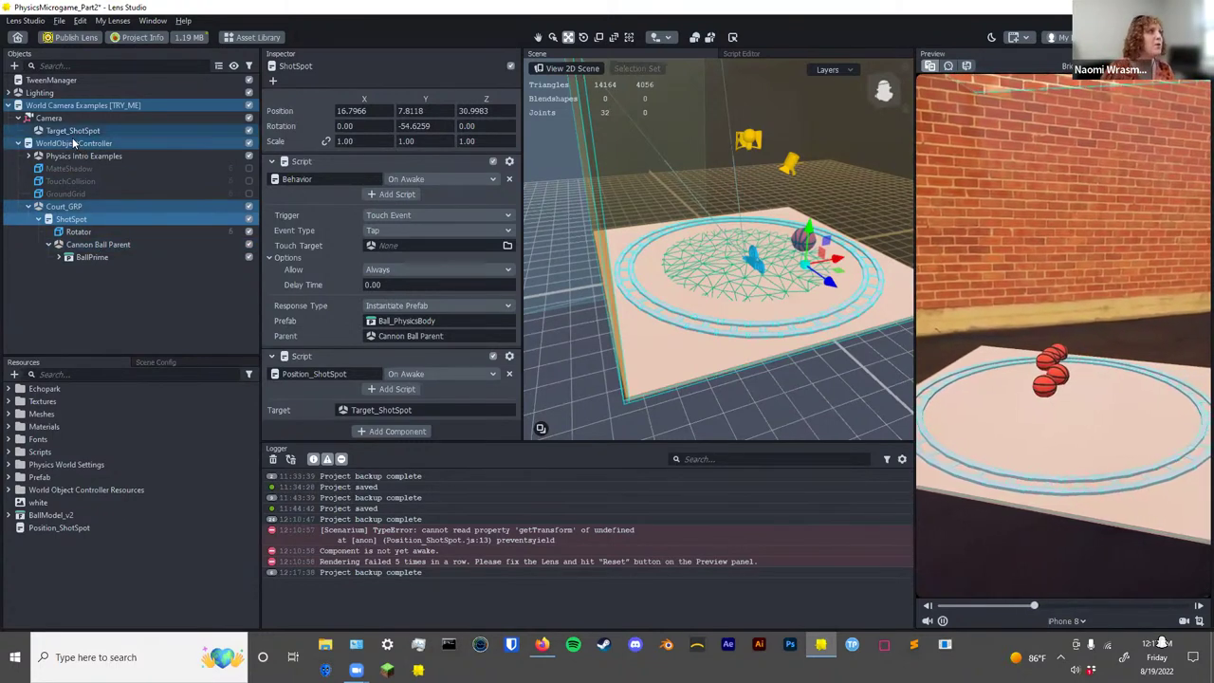
{"action": "left_click", "coordinate": [92, 257]}
{"action": "scroll", "coordinate": [396, 413], "scroll_direction": "down", "scroll_amount": 1}
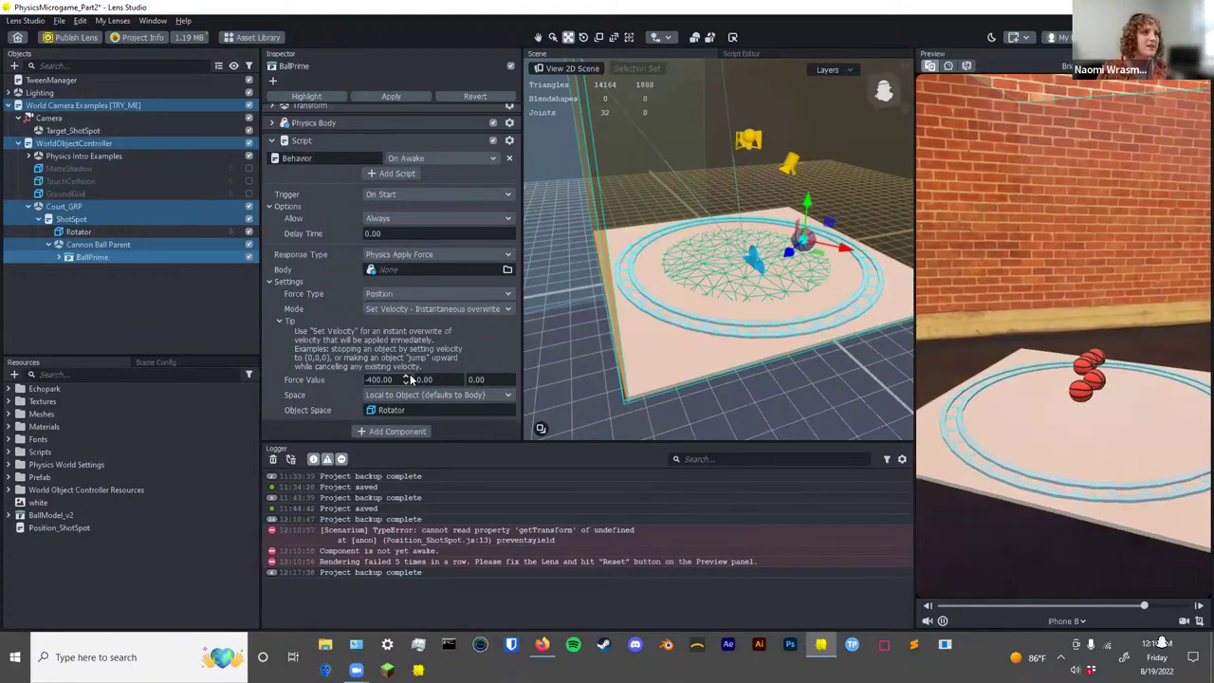
{"action": "left_click", "coordinate": [114, 243]}
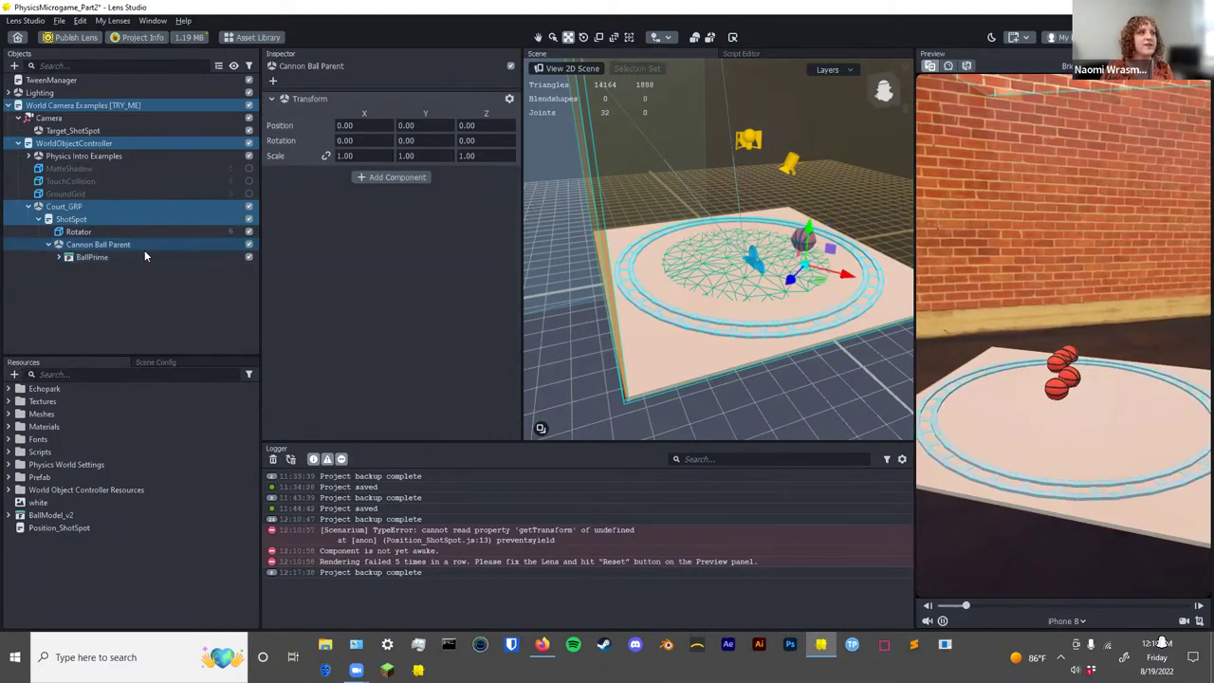
Turn the Rotator's Render Mesh Visual on temporarily and turn it off again.
{"action": "left_click", "coordinate": [100, 232]}
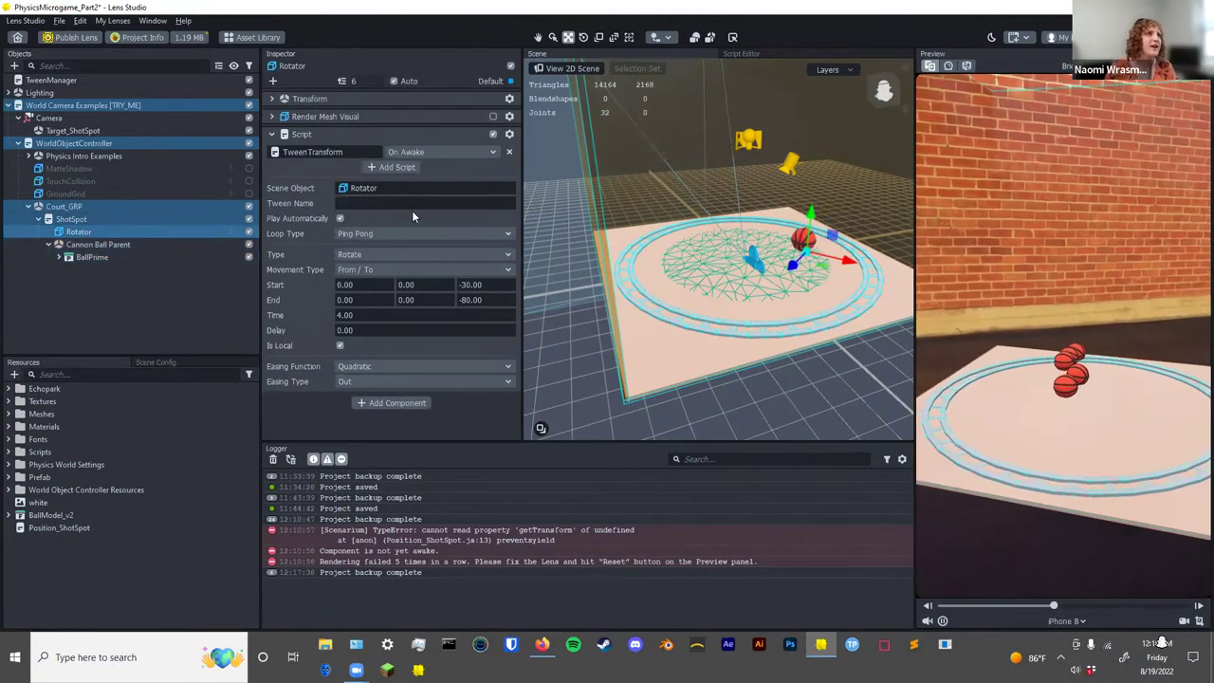
{"action": "left_click", "coordinate": [492, 115]}
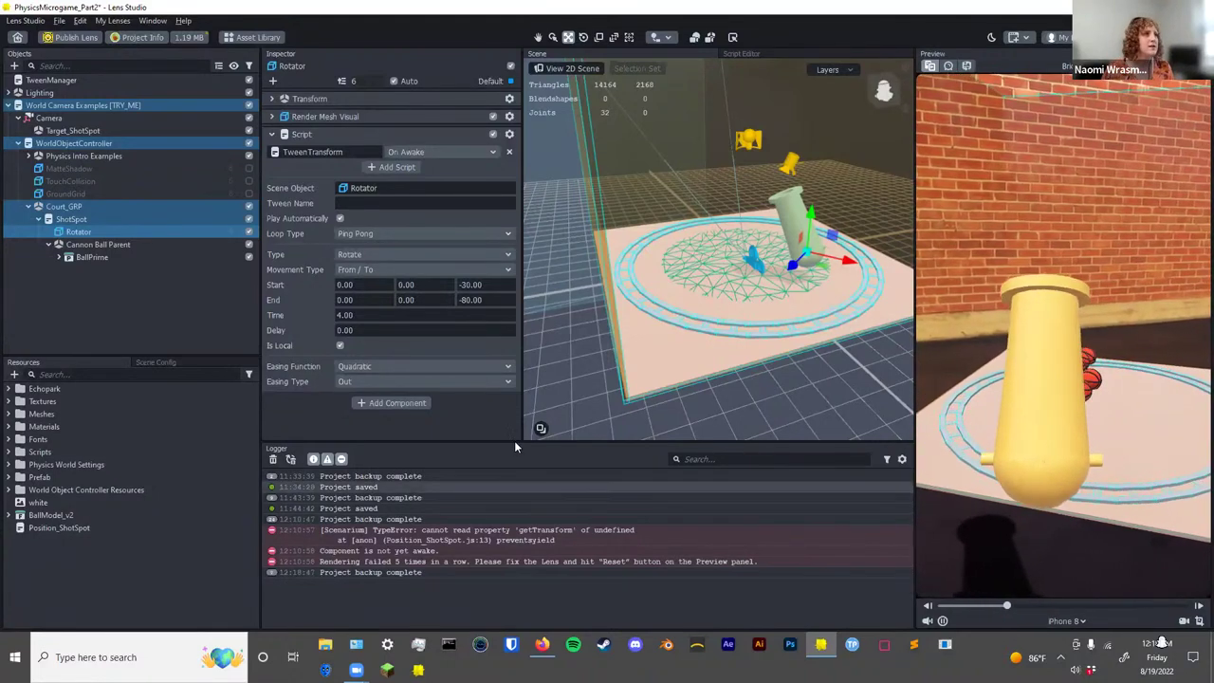
{"action": "left_click", "coordinate": [493, 116]}
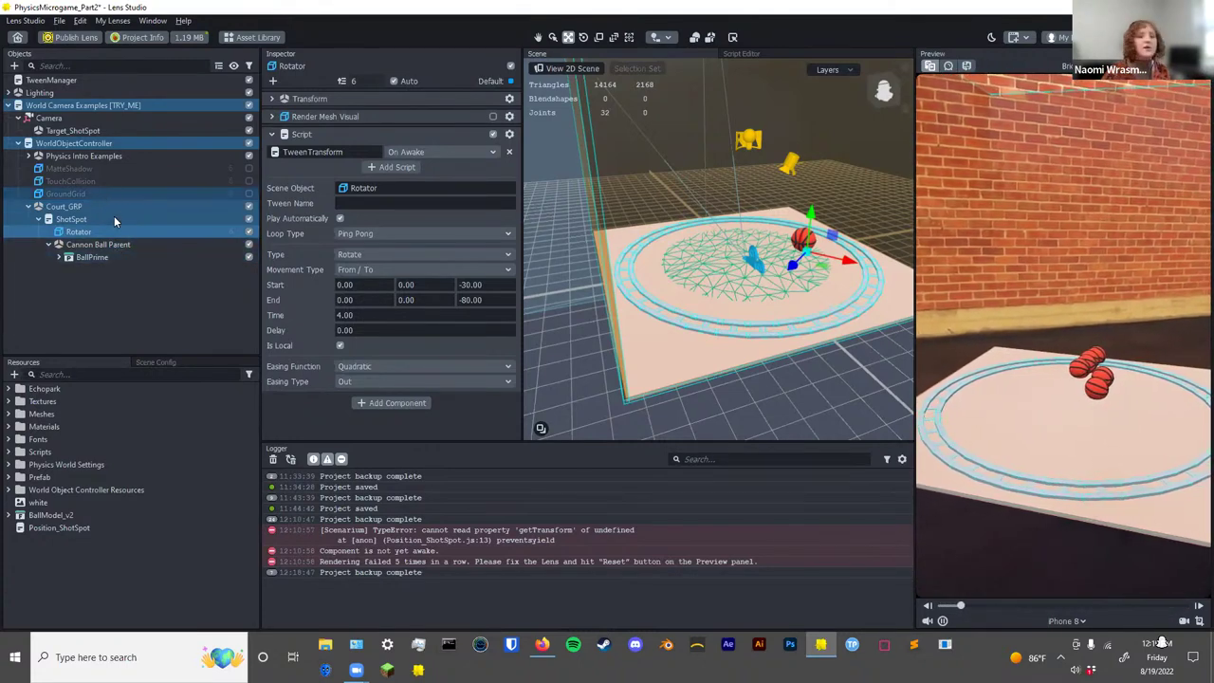
Rename the rail object under Advanced Example - Train to Hoop_Colliders and inspect the physics collider on its child Object_1.001.
{"action": "left_click", "coordinate": [28, 155]}
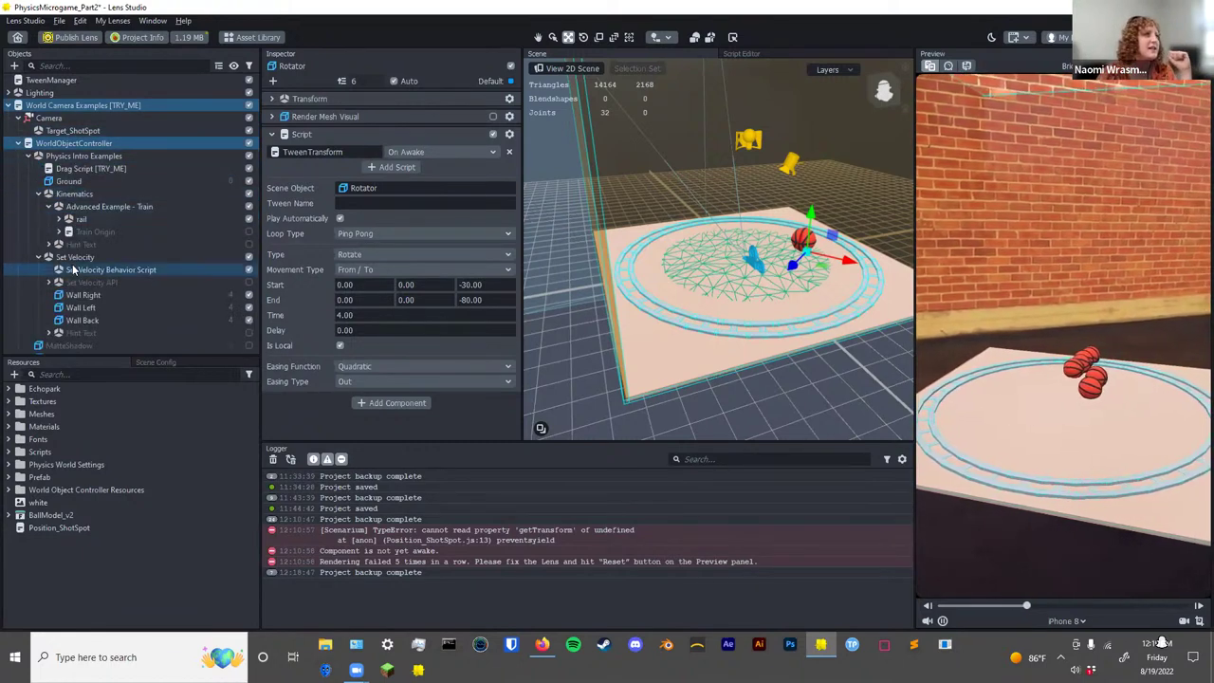
{"action": "left_click", "coordinate": [111, 215]}
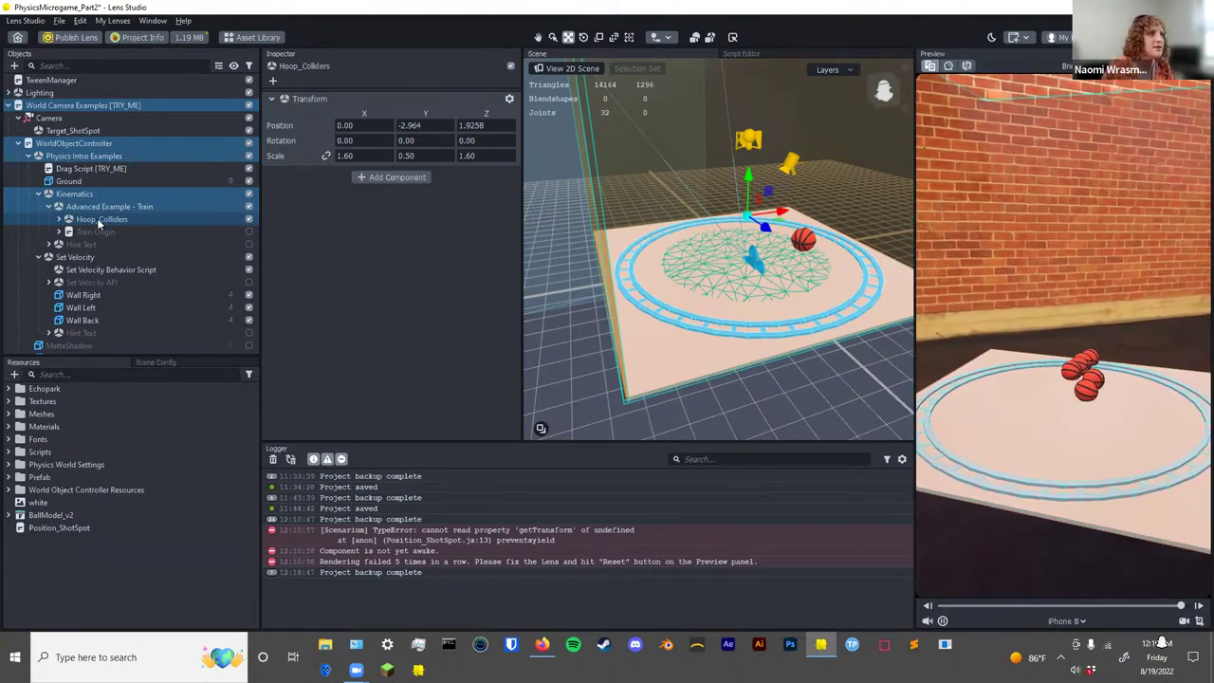
{"action": "double_click", "coordinate": [97, 221]}
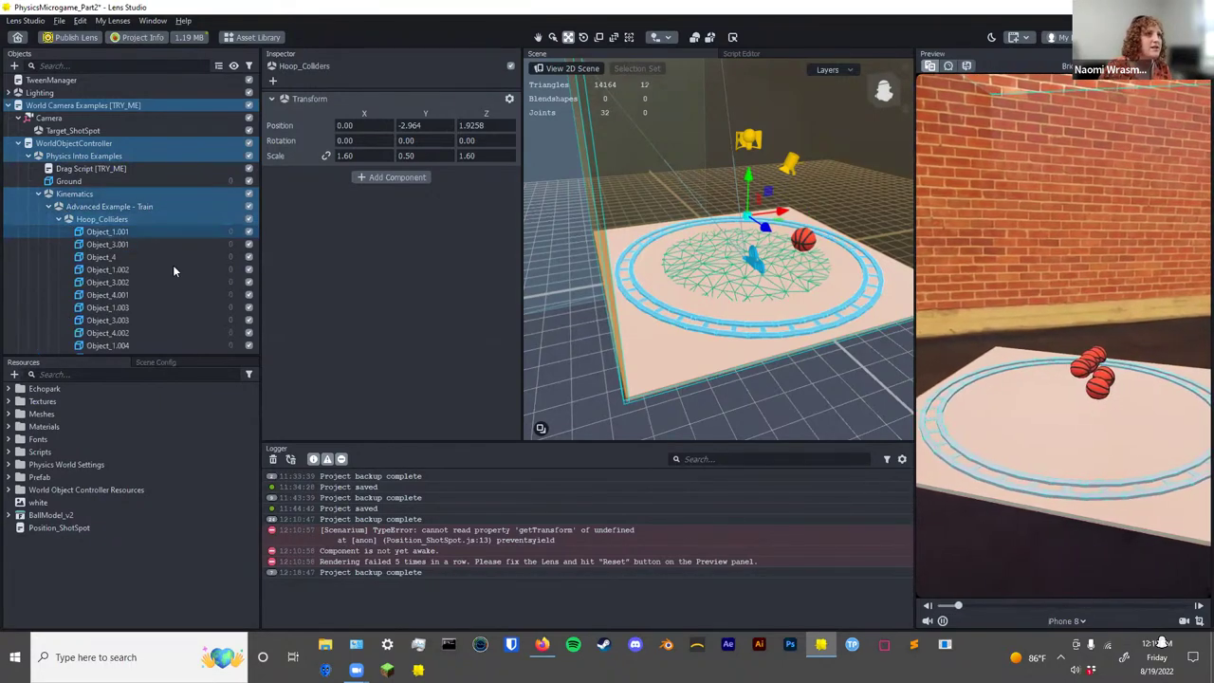
{"action": "left_click", "coordinate": [107, 232]}
{"action": "key", "text": "f"}
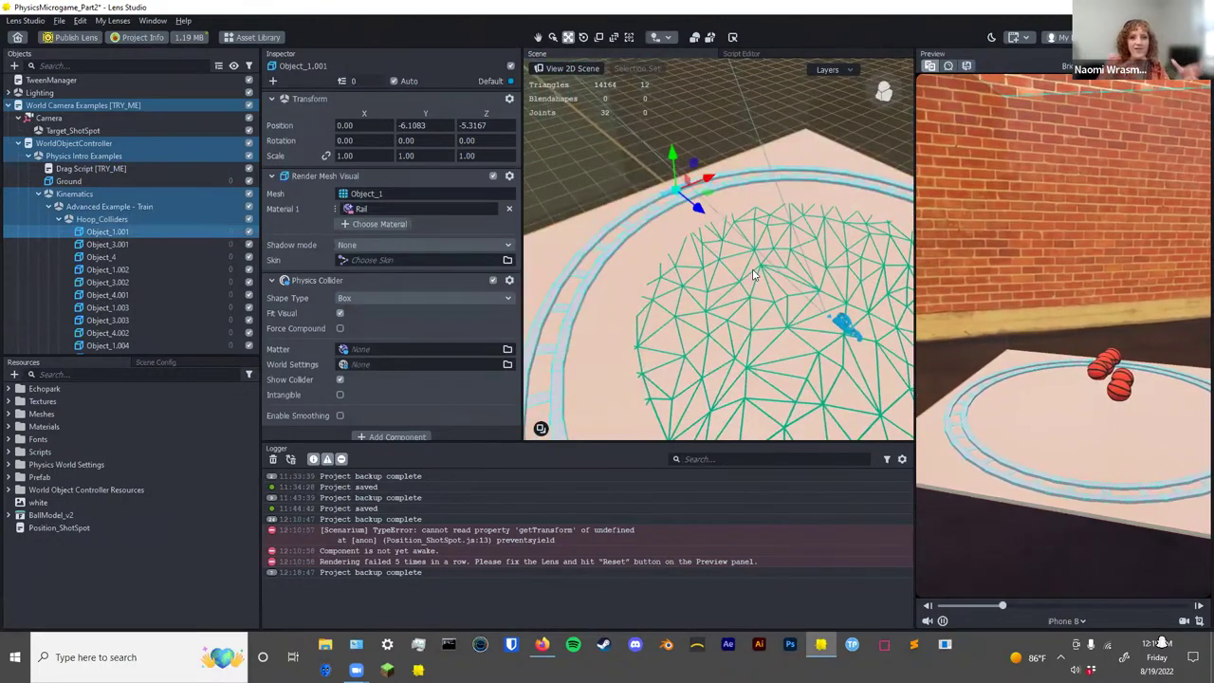
Move Hoop_Colliders out of Advanced Example - Train and make it a child of Court_GRP.
{"action": "left_click", "coordinate": [58, 219]}
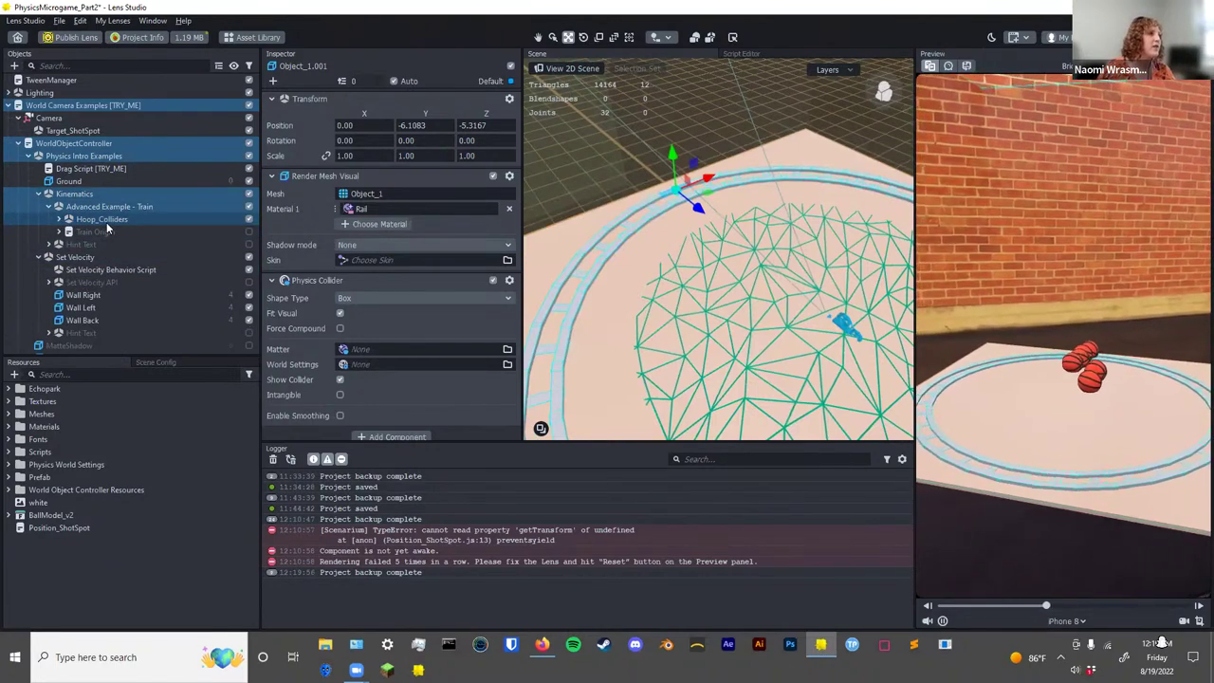
{"action": "scroll", "coordinate": [102, 189], "scroll_direction": "down", "scroll_amount": 3}
{"action": "left_click_drag", "start_coordinate": [98, 133], "coordinate": [80, 299]}
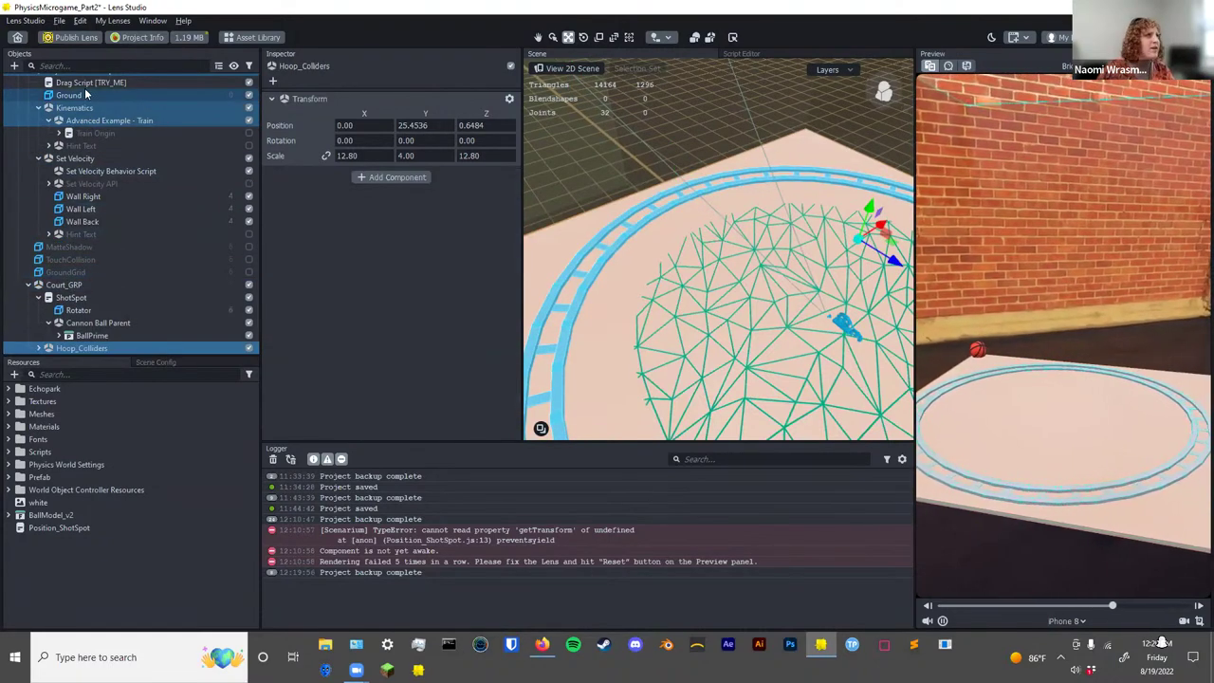
Move Ground, Wall Right, Wall Left and Wall Back out of the physics examples and make them children of Court_GRP.
{"action": "left_click_drag", "start_coordinate": [85, 94], "coordinate": [53, 277]}
{"action": "left_click", "coordinate": [76, 157]}
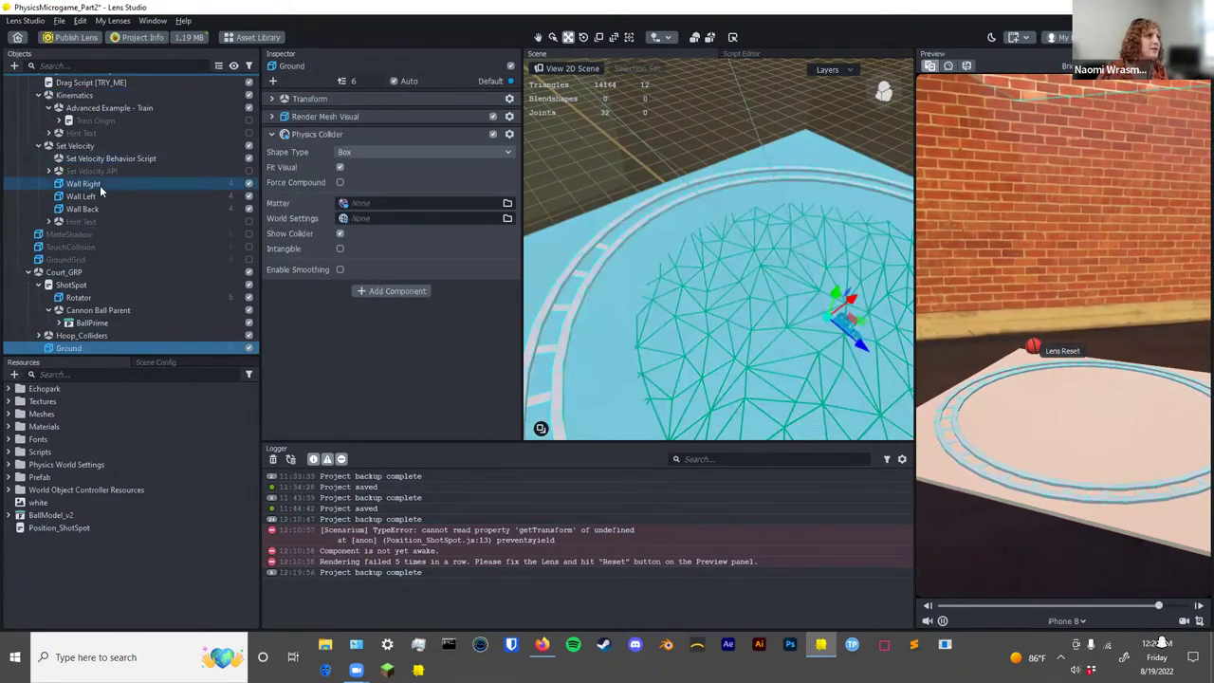
{"action": "left_click", "coordinate": [83, 190], "text": "ctrl"}
{"action": "left_click", "coordinate": [82, 209], "text": "shift"}
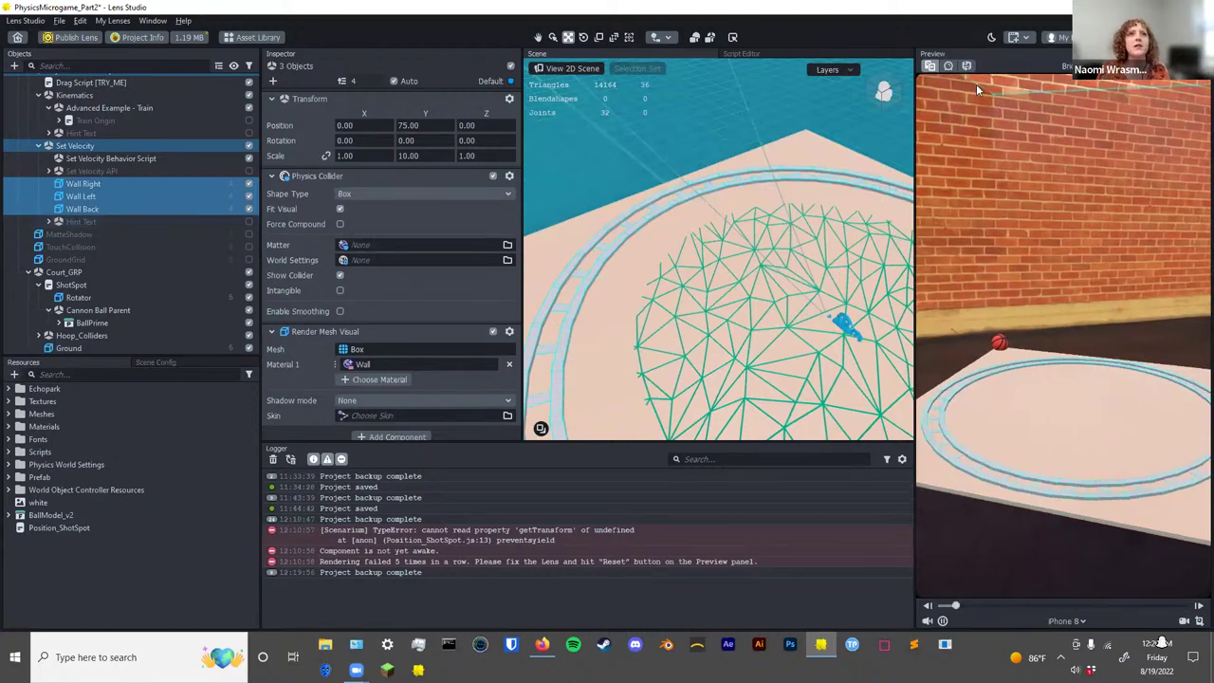
{"action": "left_click_drag", "start_coordinate": [721, 266], "coordinate": [745, 258], "text": "alt"}
{"action": "key", "text": "f"}
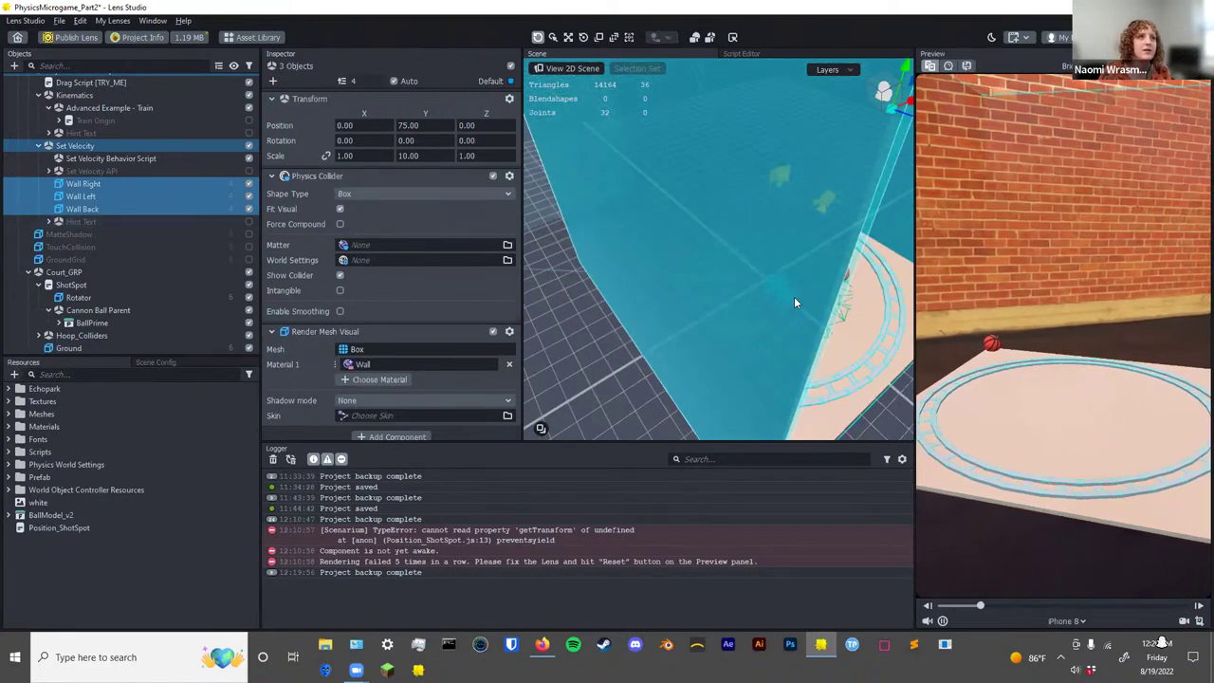
{"action": "scroll", "coordinate": [796, 296], "scroll_direction": "down", "scroll_amount": 6}
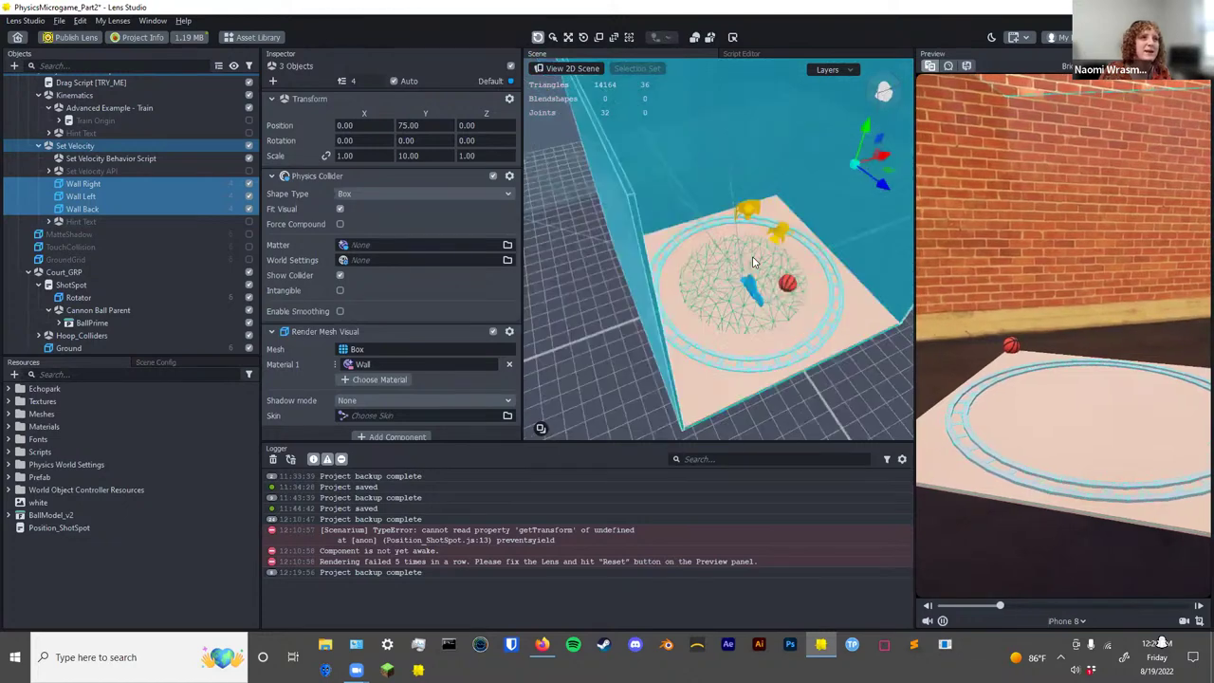
{"action": "left_click_drag", "start_coordinate": [754, 261], "coordinate": [794, 266], "text": "alt"}
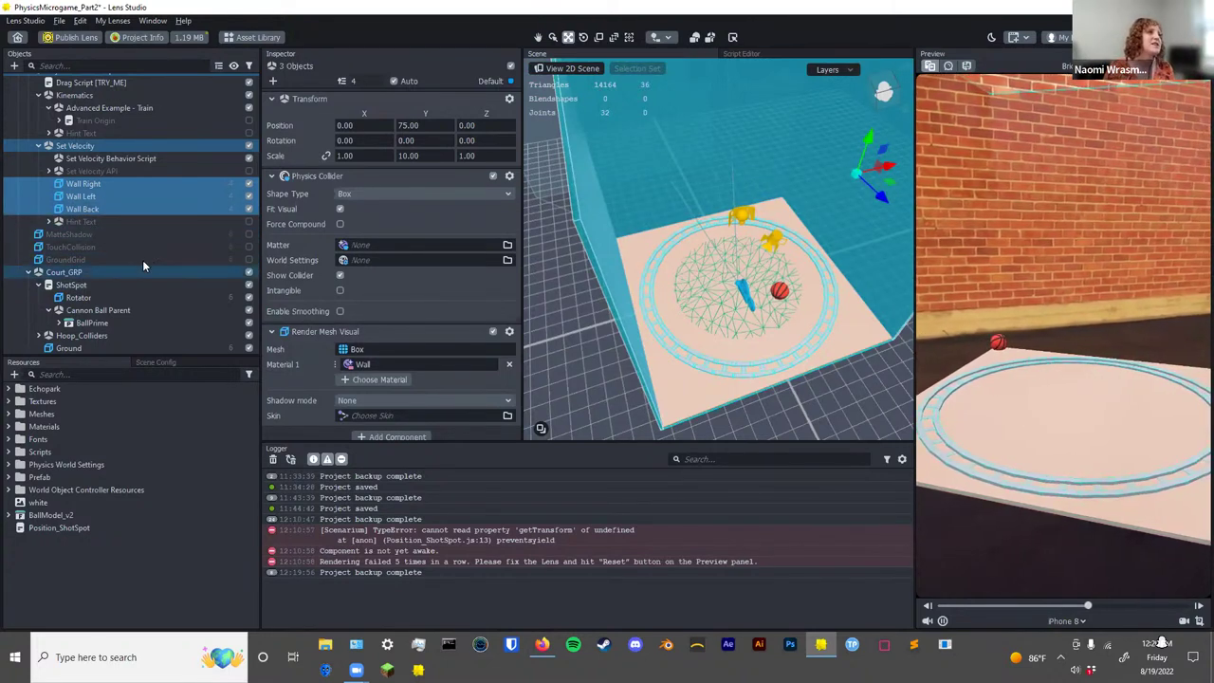
{"action": "left_click", "coordinate": [58, 272]}
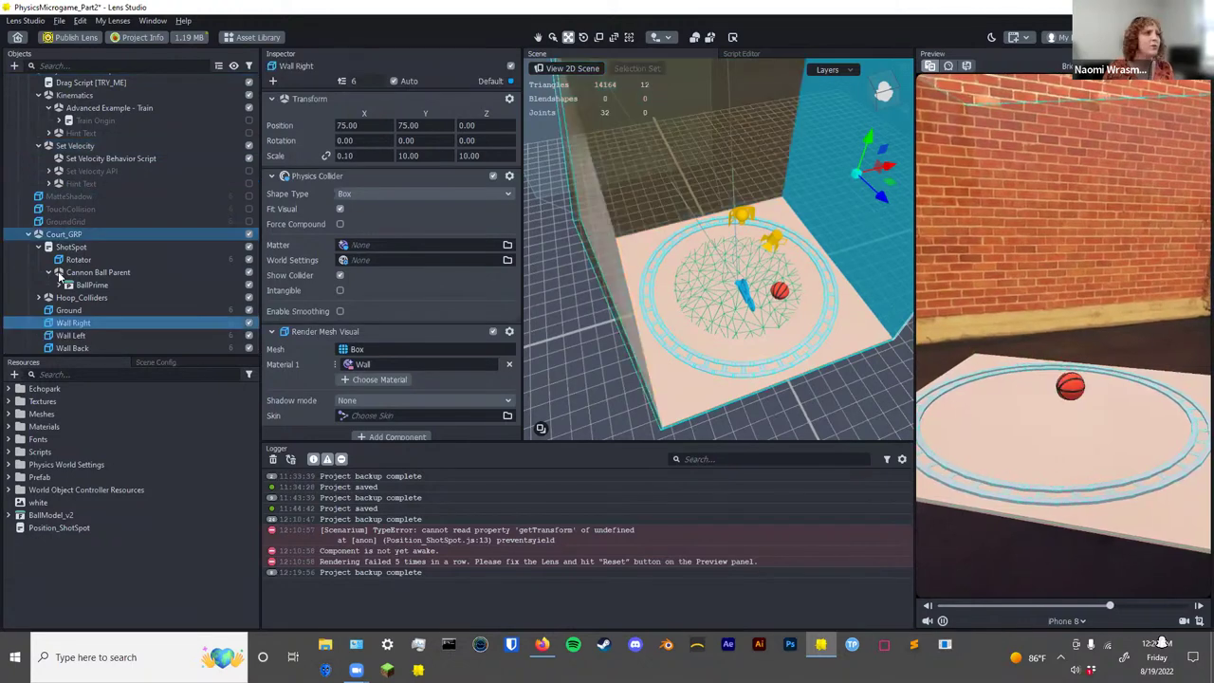
Collapse the Kinematics, Set Velocity and Physics Intro Examples groups and disable Physics Intro Examples.
{"action": "scroll", "coordinate": [70, 257], "scroll_direction": "up", "scroll_amount": 3}
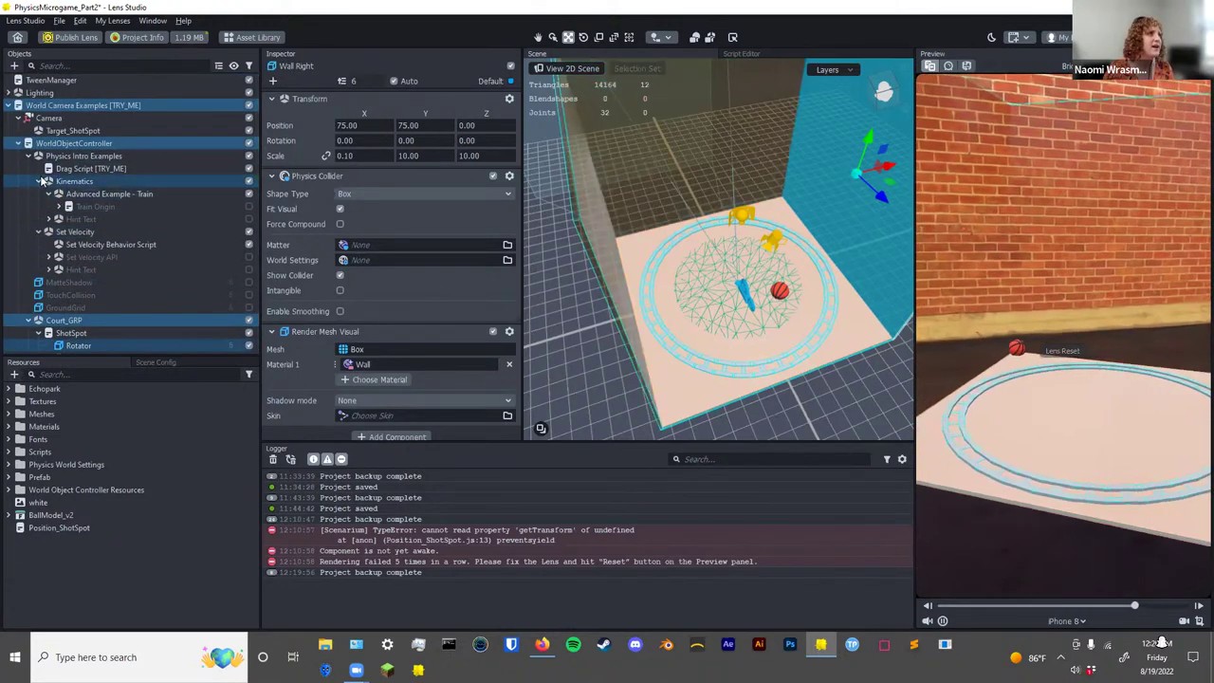
{"action": "left_click", "coordinate": [38, 182]}
{"action": "left_click", "coordinate": [38, 193]}
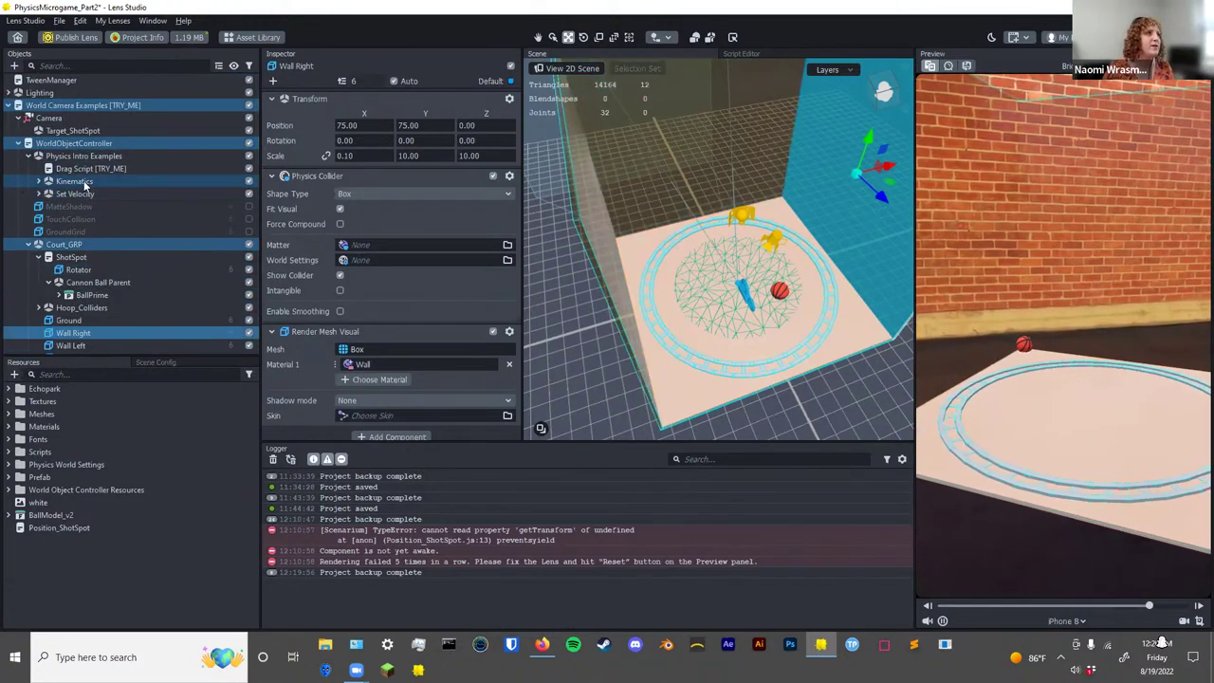
{"action": "left_click", "coordinate": [29, 156]}
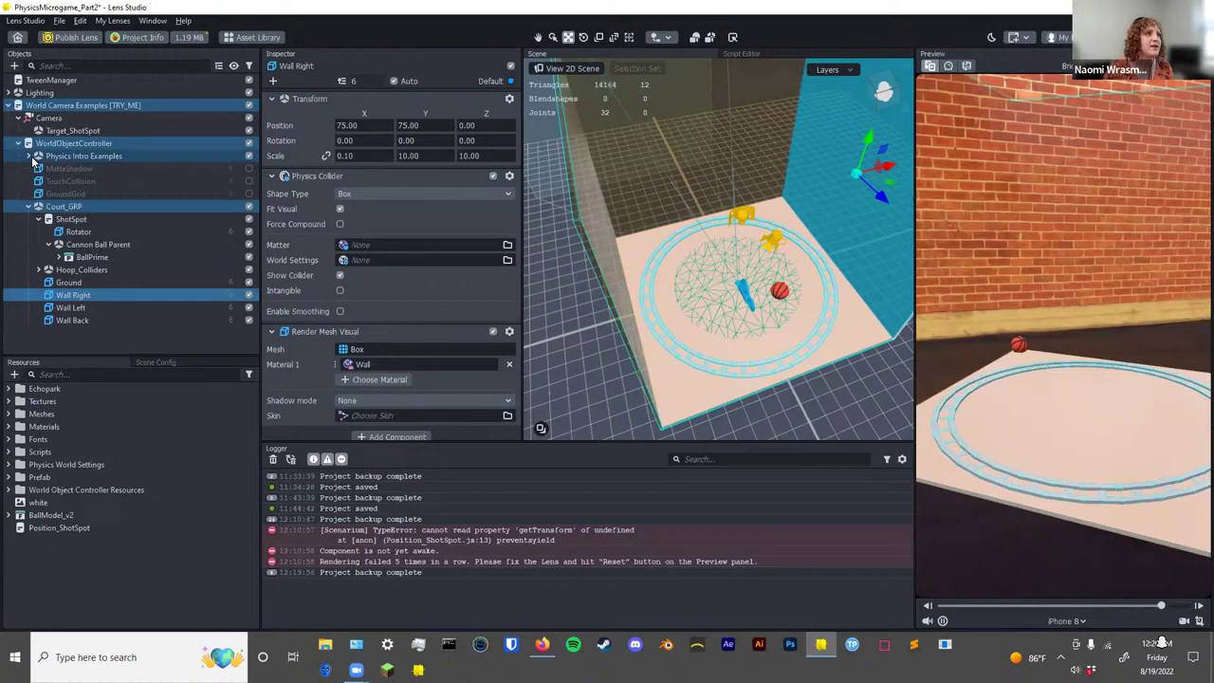
{"action": "left_click", "coordinate": [250, 156]}
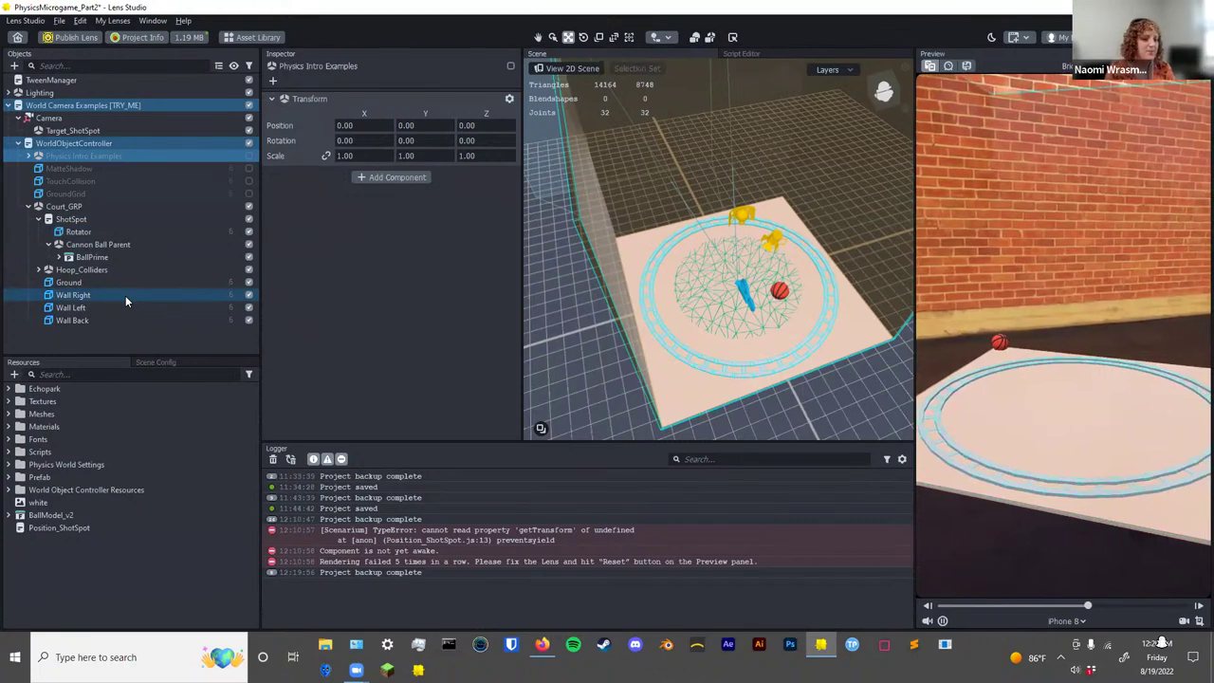
Scale Hoop_Colliders down uniformly to about X 3.09, Y 0.96, Z 3.09.
{"action": "left_click", "coordinate": [81, 273]}
{"action": "left_click", "coordinate": [81, 270]}
{"action": "left_click_drag", "start_coordinate": [758, 417], "coordinate": [689, 232], "text": "alt"}
{"action": "key", "text": "r"}
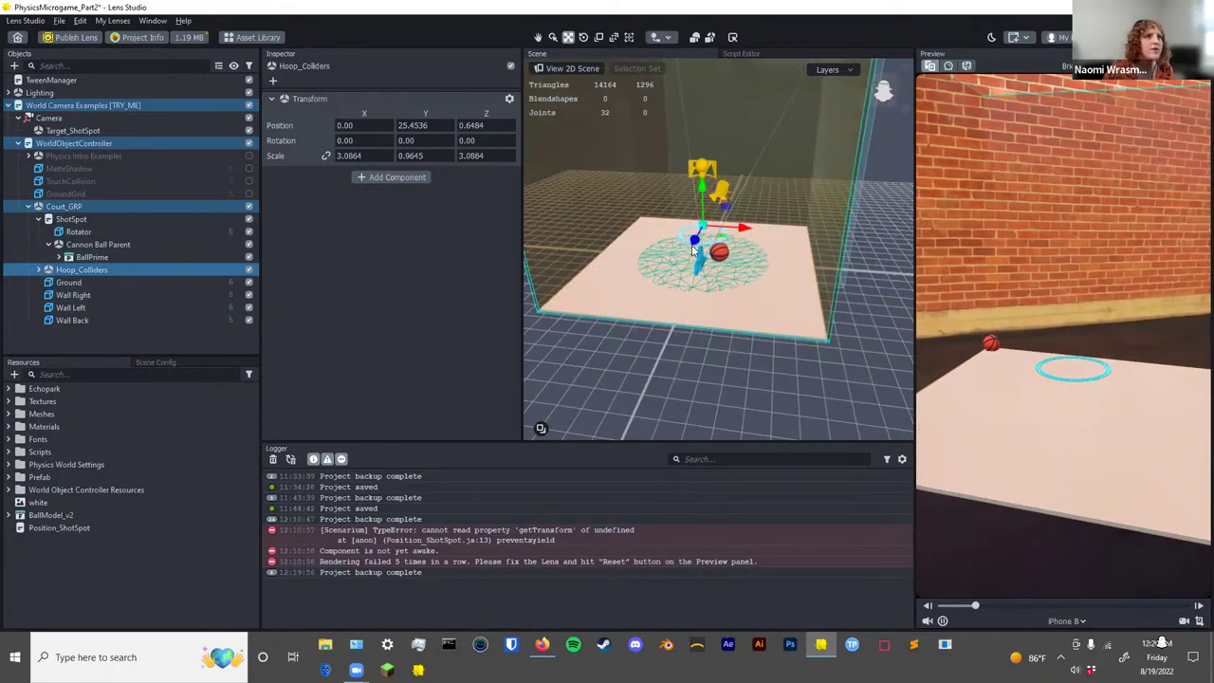
Reposition Hoop_Colliders over the court to about X 2.00, Z 52.15, shooting test balls in the preview between adjustments.
{"action": "left_click_drag", "start_coordinate": [694, 243], "coordinate": [728, 270]}
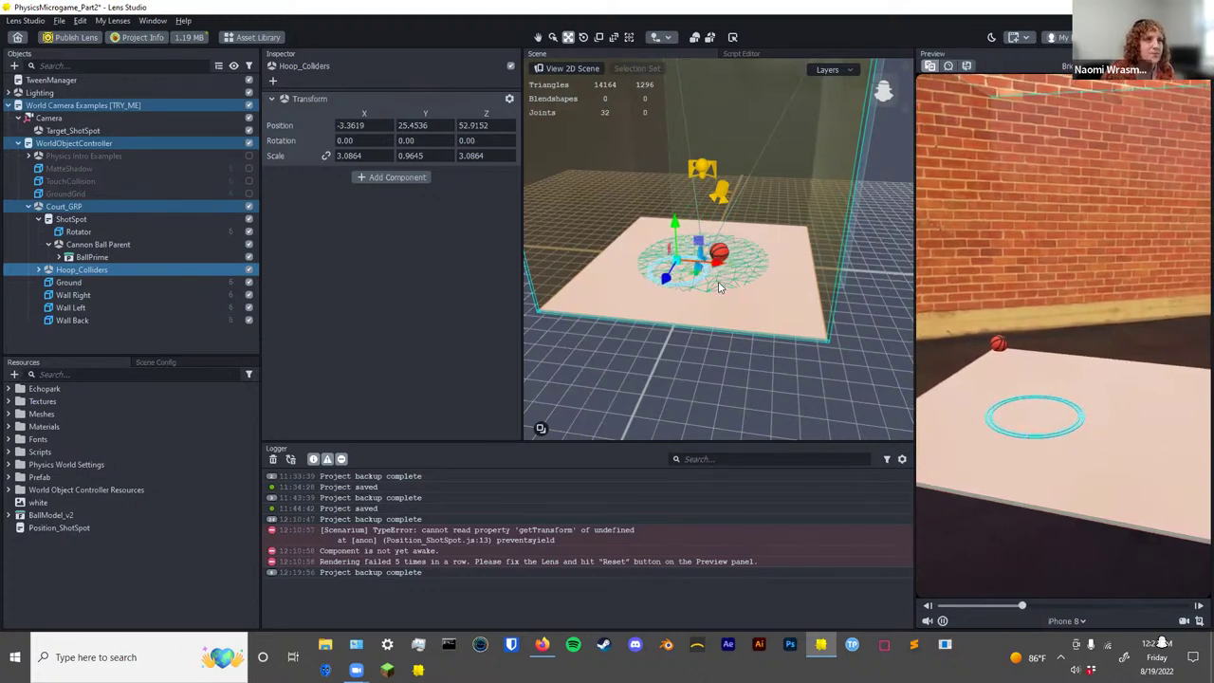
{"action": "scroll", "coordinate": [718, 286], "scroll_direction": "down", "scroll_amount": 5}
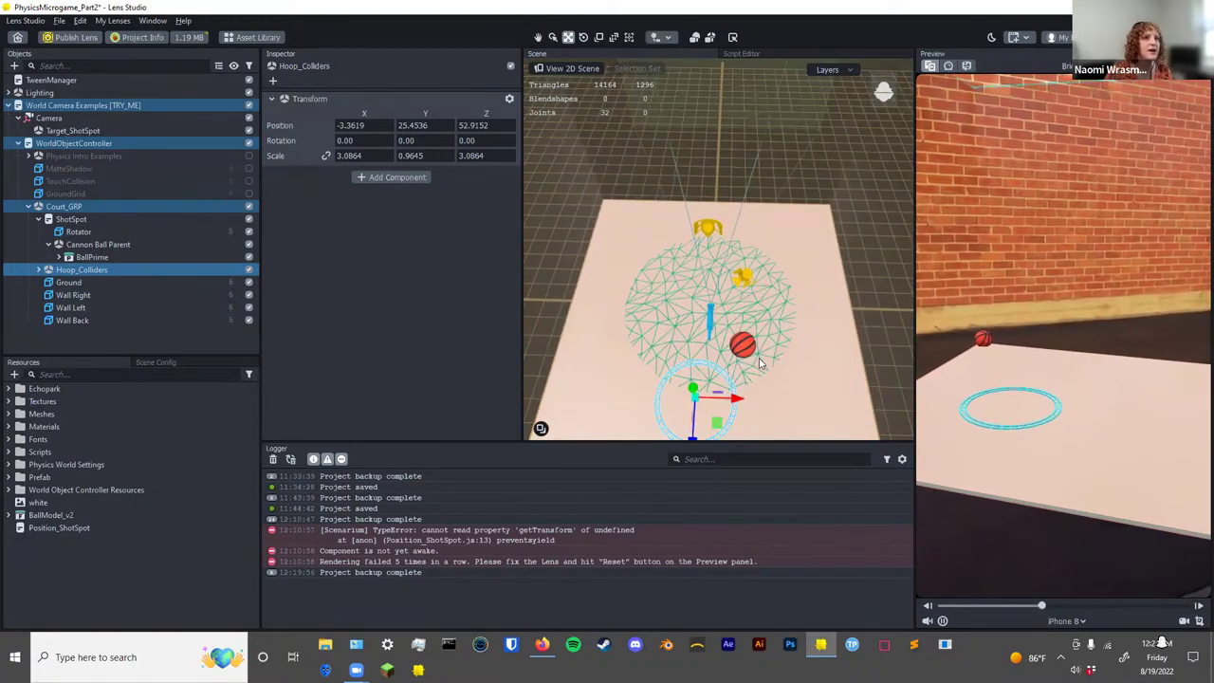
{"action": "middle_click_drag", "start_coordinate": [759, 357], "coordinate": [765, 298]}
{"action": "left_click_drag", "start_coordinate": [768, 282], "coordinate": [795, 319]}
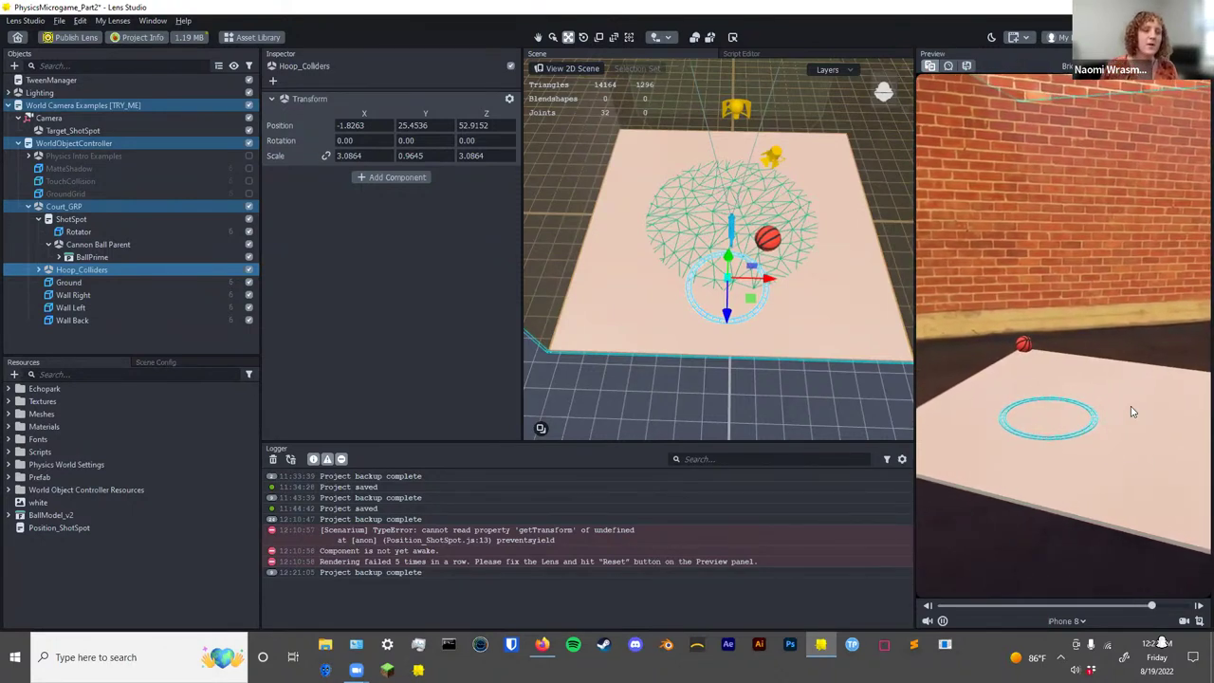
{"action": "left_click", "coordinate": [1089, 447]}
{"action": "left_click", "coordinate": [1089, 456]}
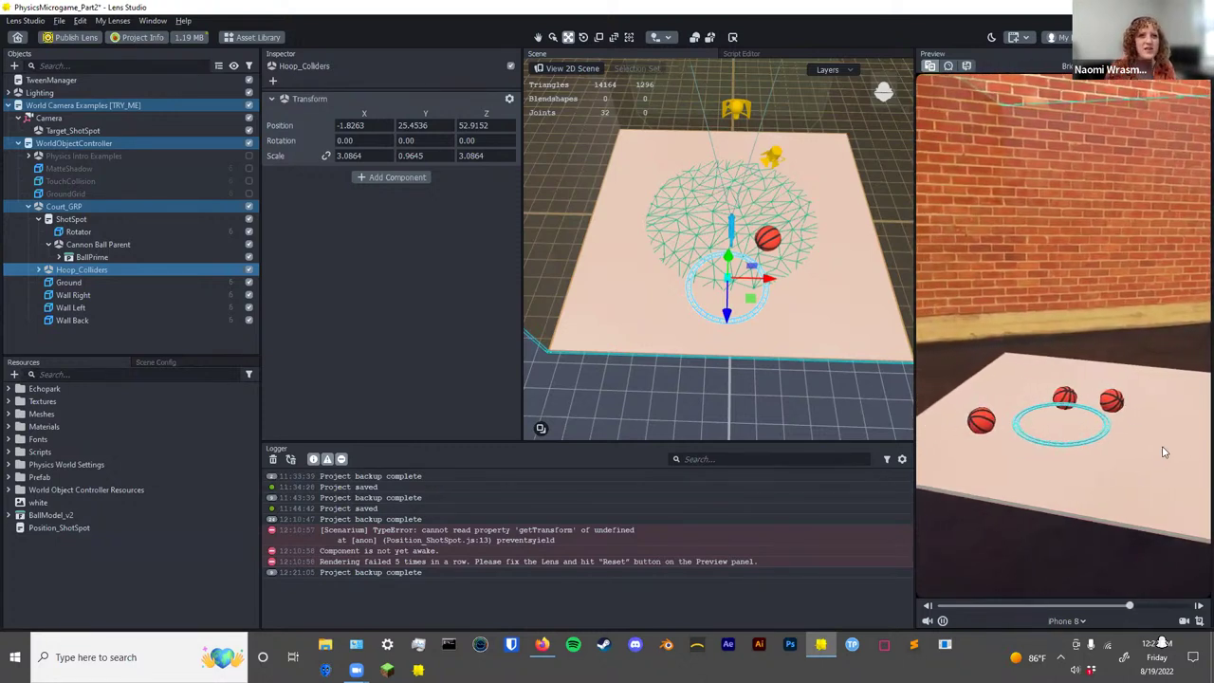
{"action": "left_click_drag", "start_coordinate": [704, 292], "coordinate": [751, 155]}
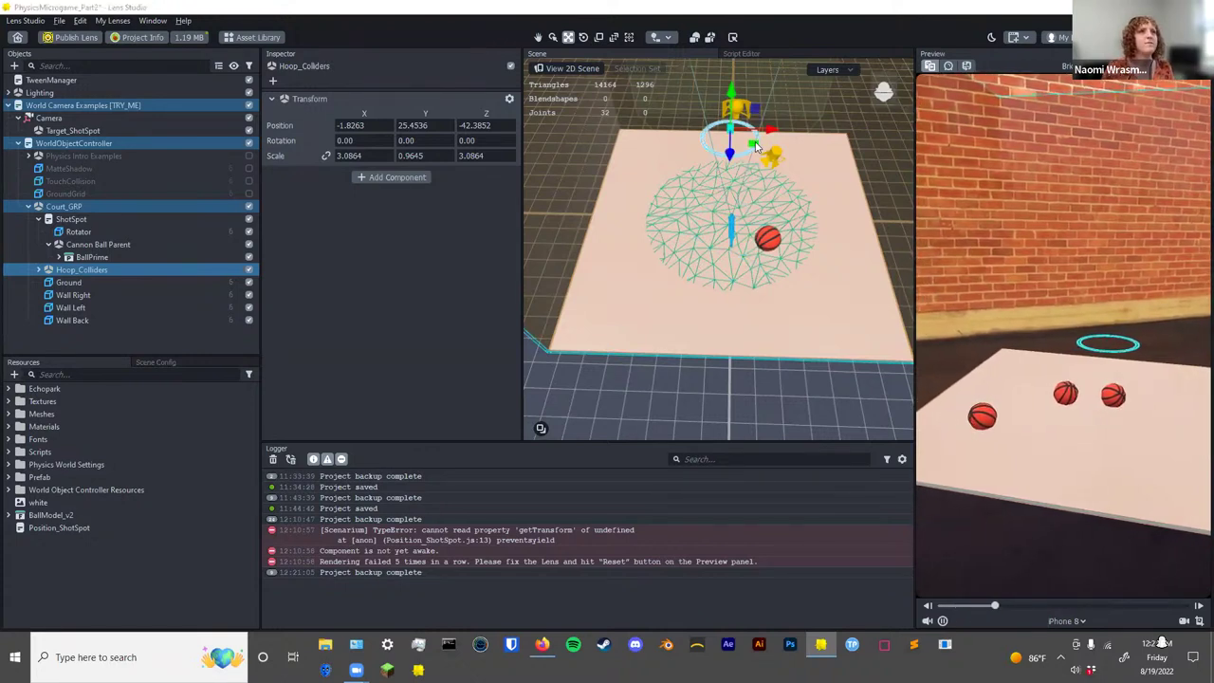
{"action": "left_click_drag", "start_coordinate": [729, 140], "coordinate": [729, 289]}
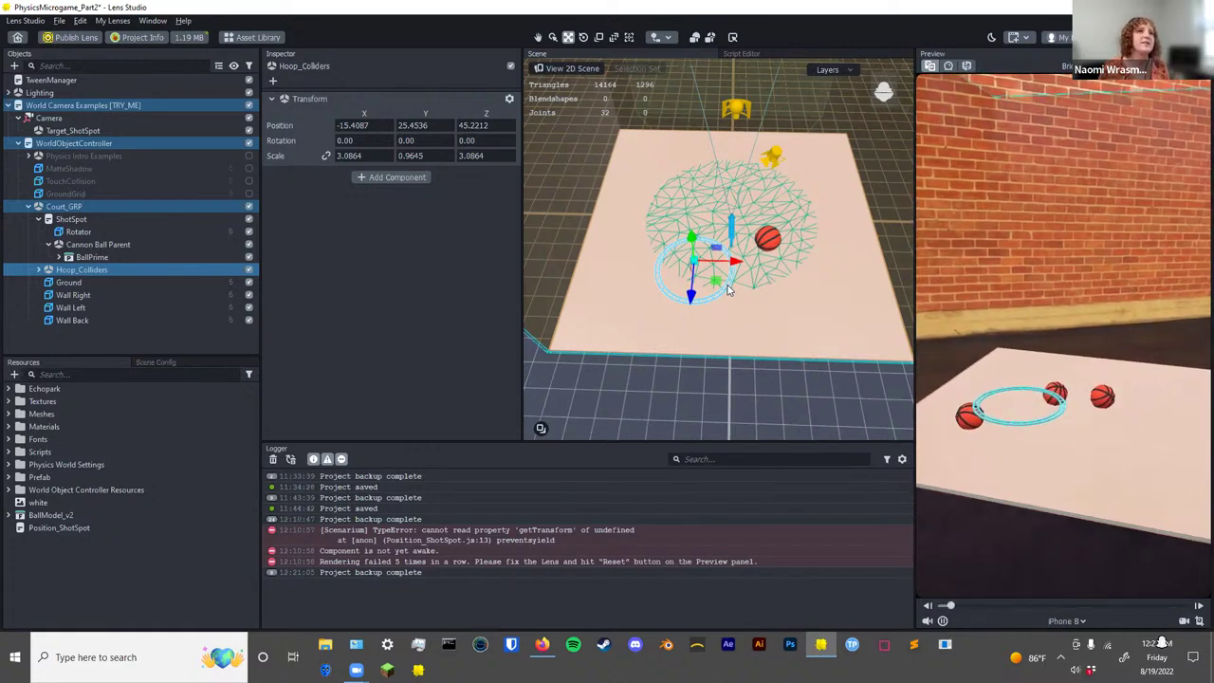
{"action": "left_click", "coordinate": [978, 322]}
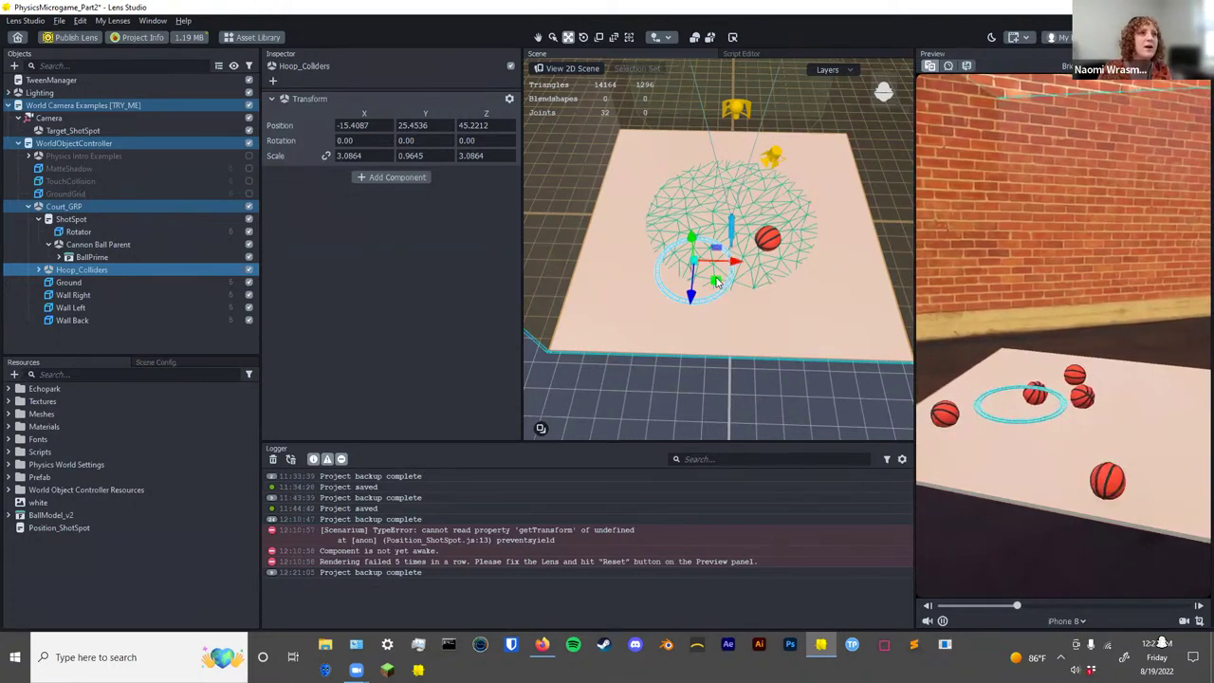
{"action": "left_click_drag", "start_coordinate": [716, 281], "coordinate": [725, 291]}
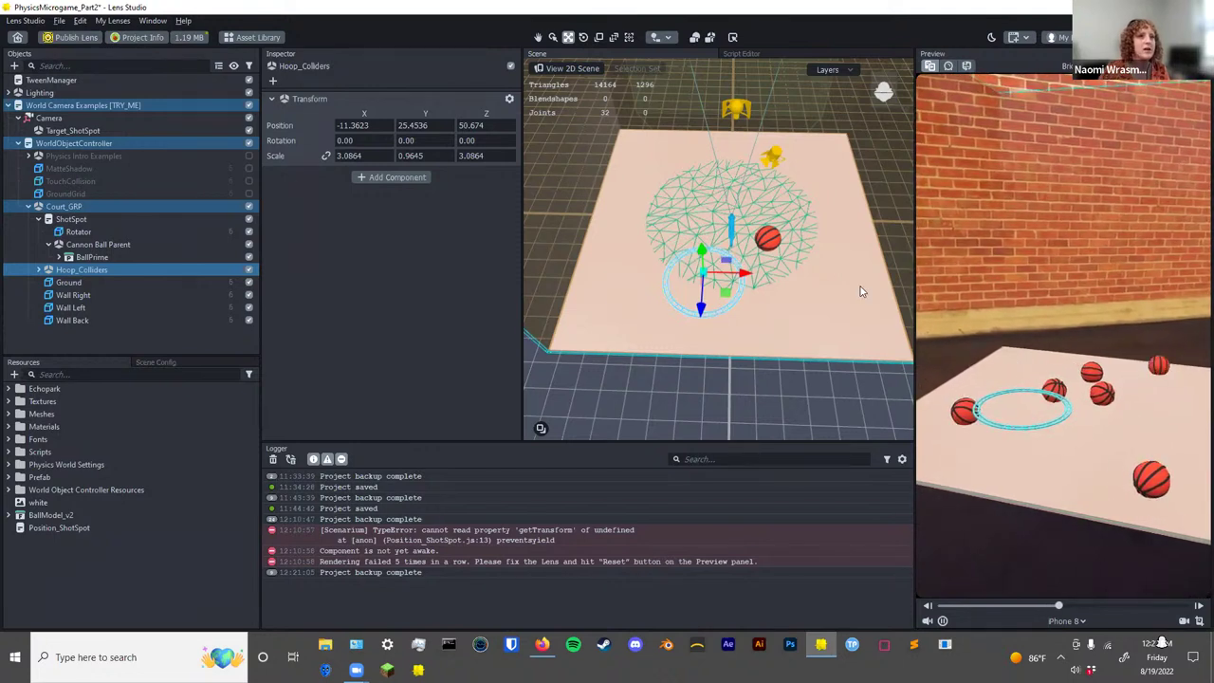
{"action": "left_click_drag", "start_coordinate": [719, 297], "coordinate": [761, 301]}
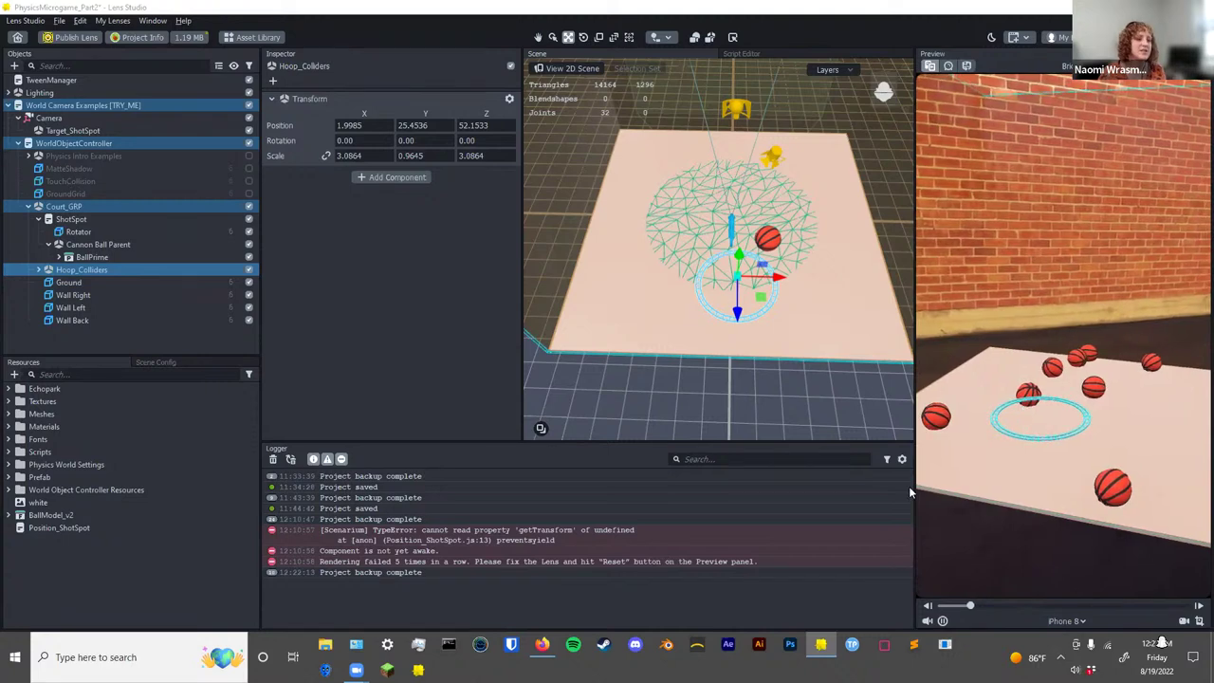
Scale Hoop_Colliders down further to about X 2.53, Y 0.79, Z 2.53, and toggle its visibility off and back on.
{"action": "middle_click_drag", "start_coordinate": [786, 325], "coordinate": [774, 325]}
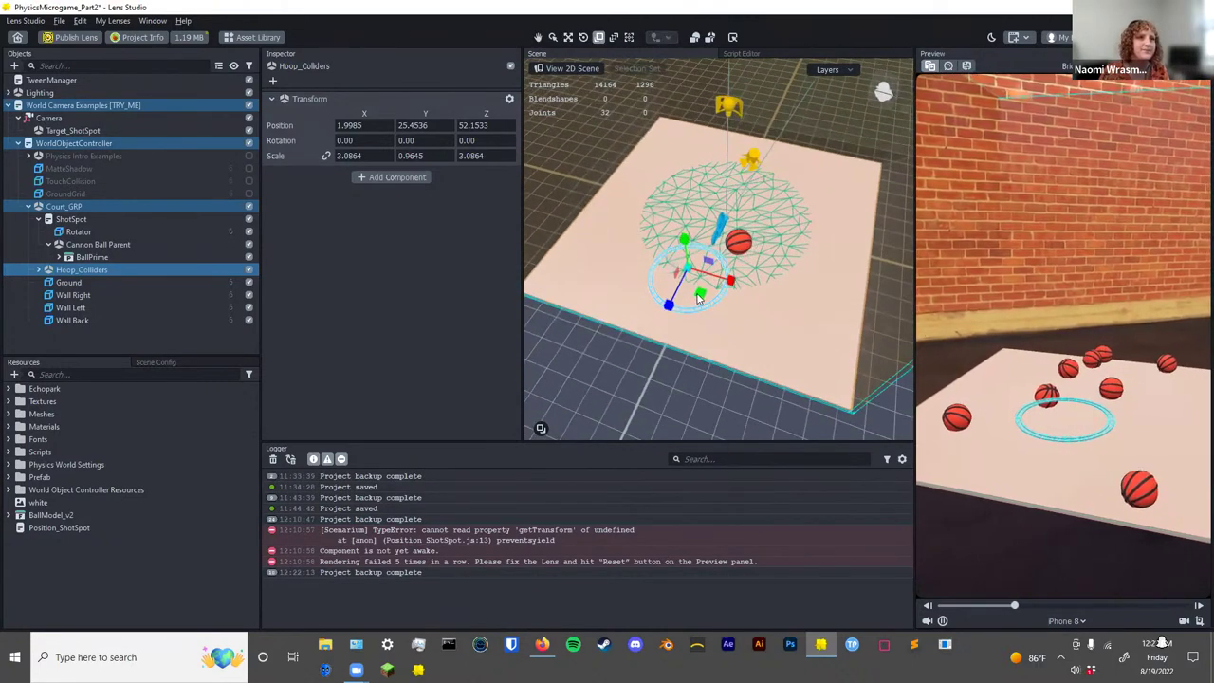
{"action": "left_click_drag", "start_coordinate": [700, 292], "coordinate": [685, 272]}
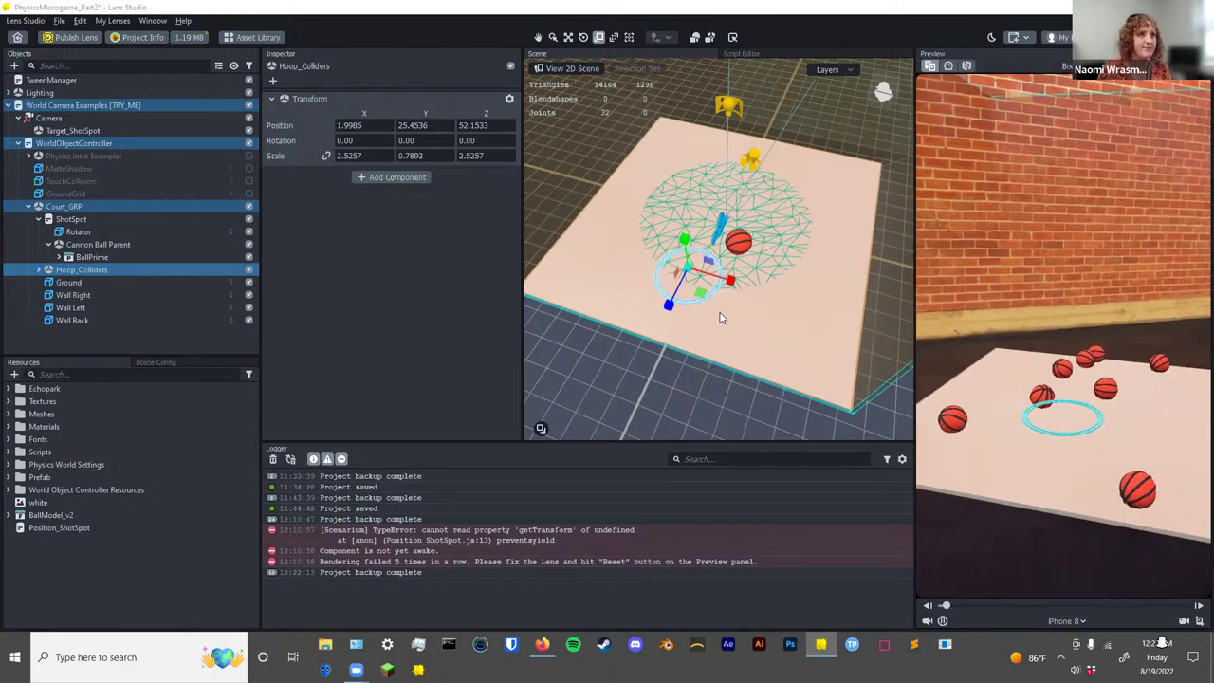
{"action": "left_click_drag", "start_coordinate": [723, 313], "coordinate": [632, 216], "text": "alt"}
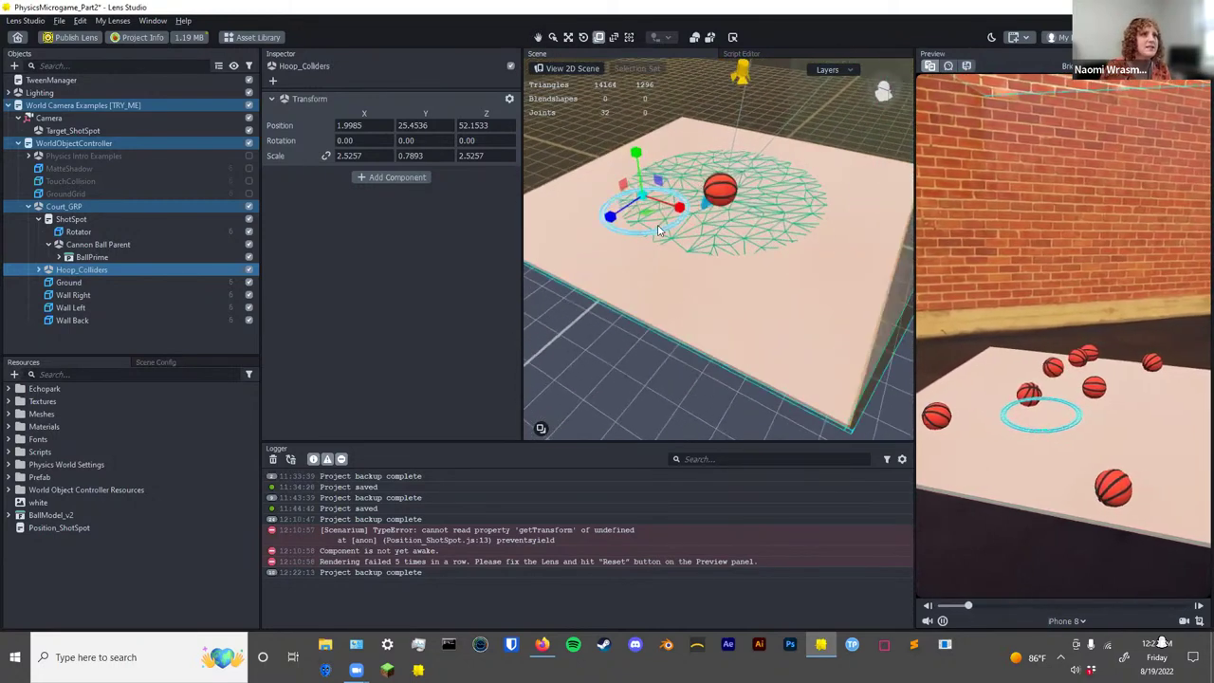
{"action": "double_click", "coordinate": [245, 268]}
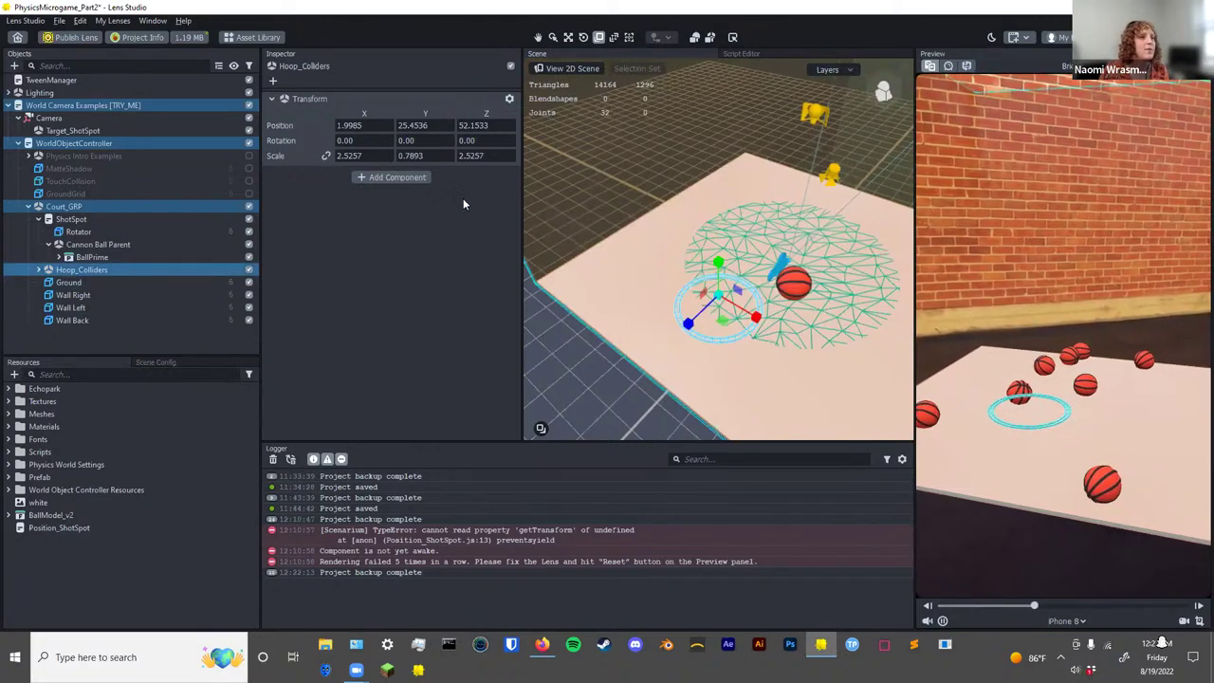
{"action": "left_click_drag", "start_coordinate": [679, 321], "coordinate": [737, 323], "text": "alt"}
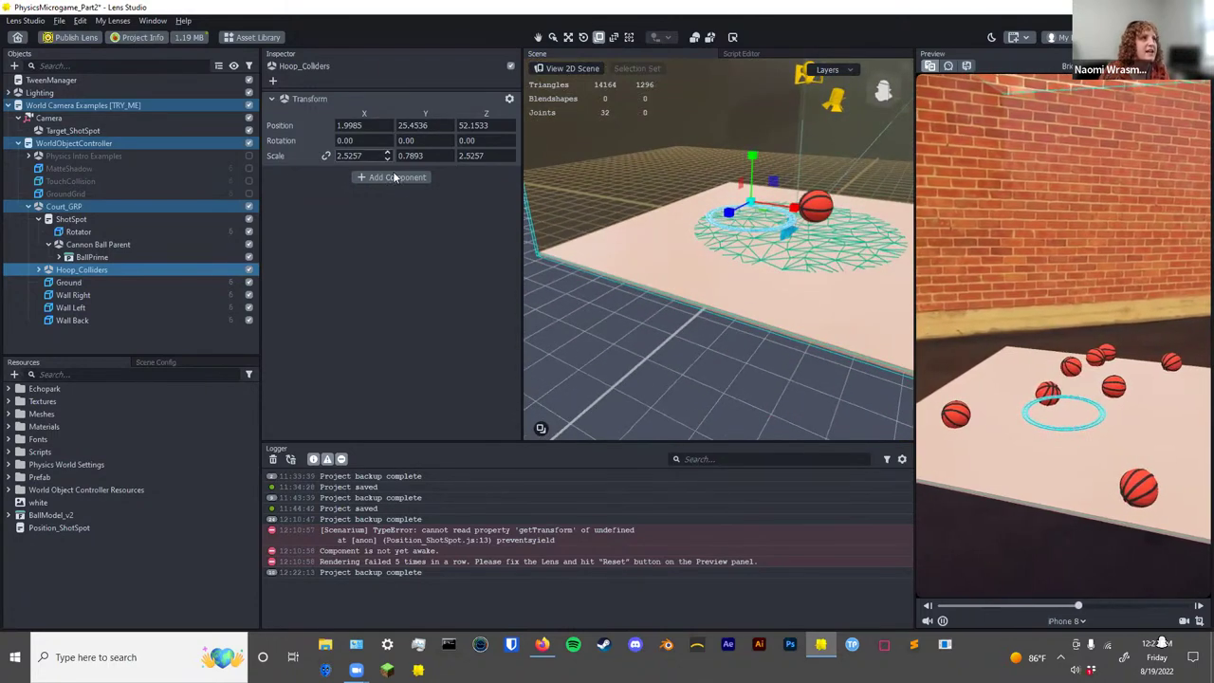
Create a new scene object under Hoop_Colliders and name it ScoreDetector.
{"action": "right_click", "coordinate": [80, 273]}
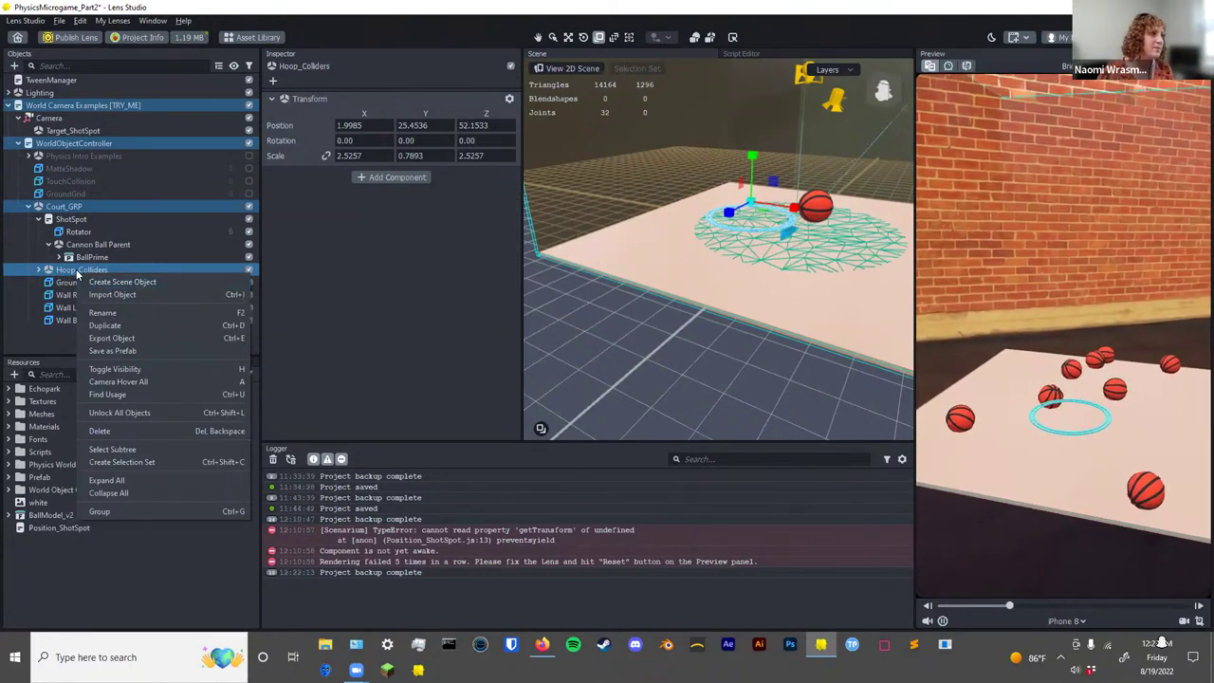
{"action": "left_click", "coordinate": [451, 298]}
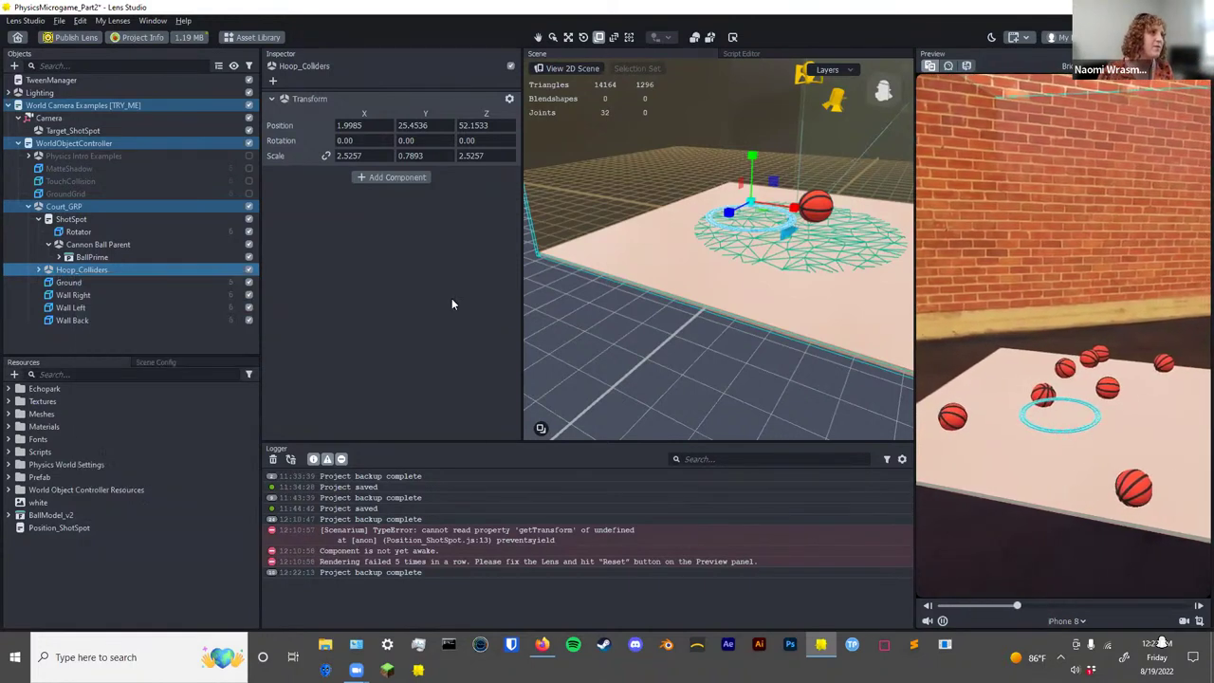
{"action": "right_click", "coordinate": [95, 273]}
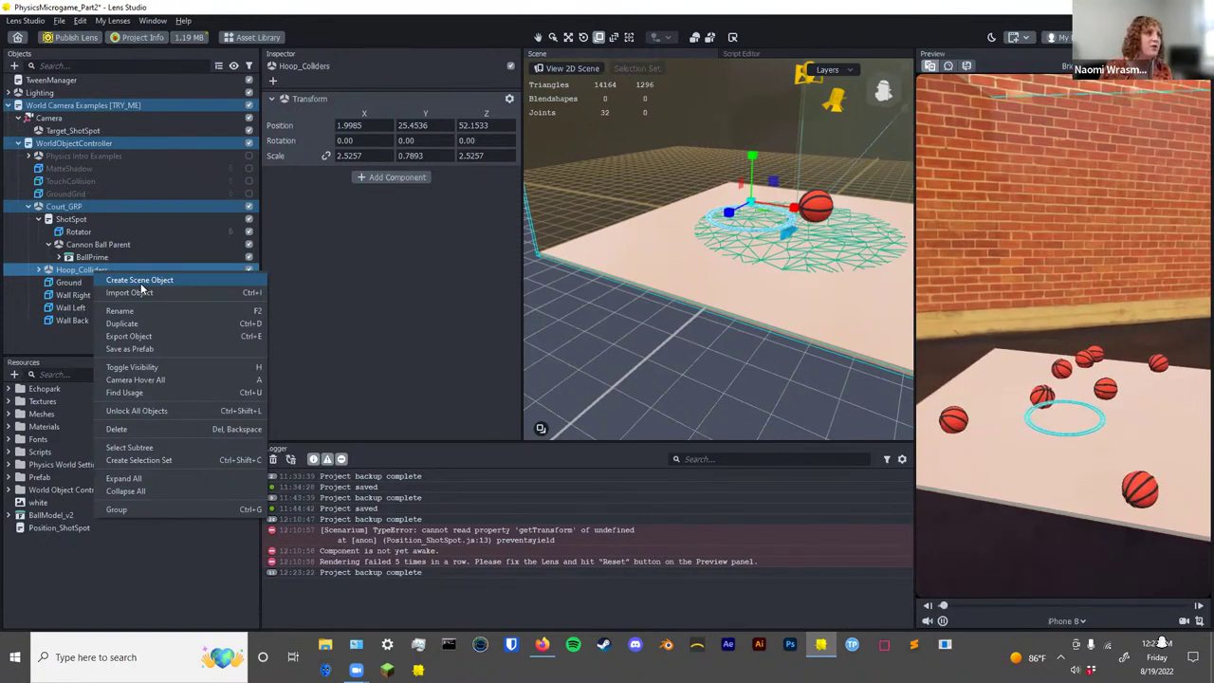
{"action": "left_click", "coordinate": [140, 280]}
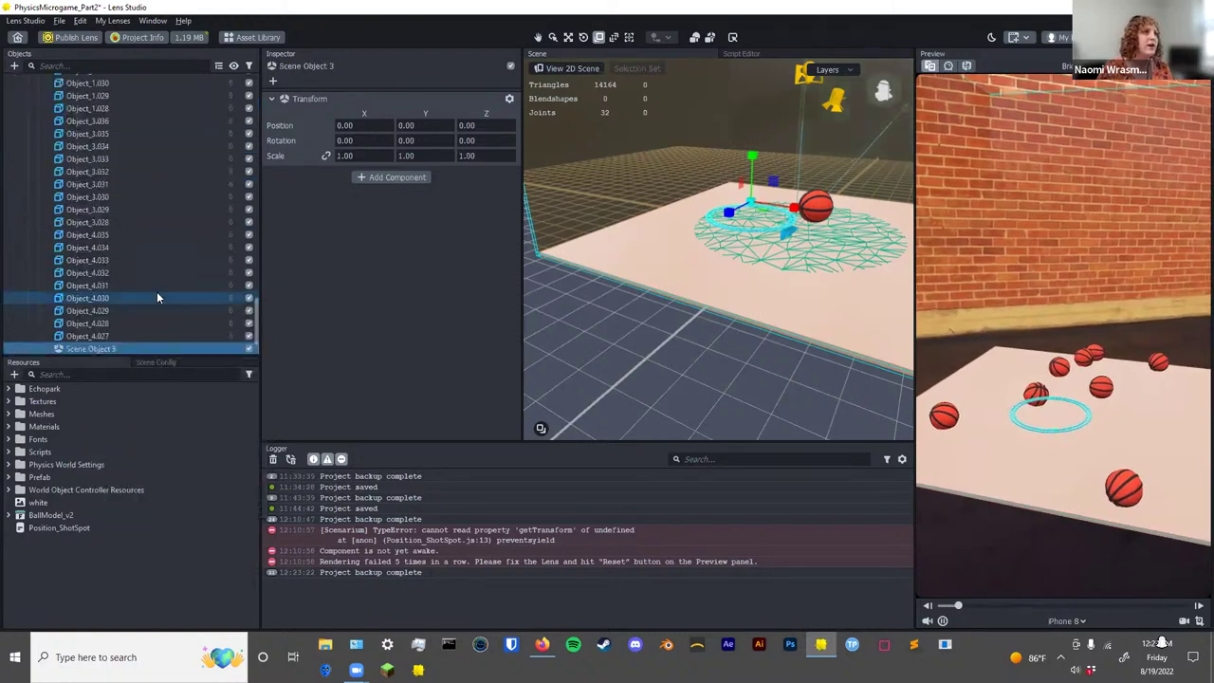
{"action": "left_click", "coordinate": [92, 346]}
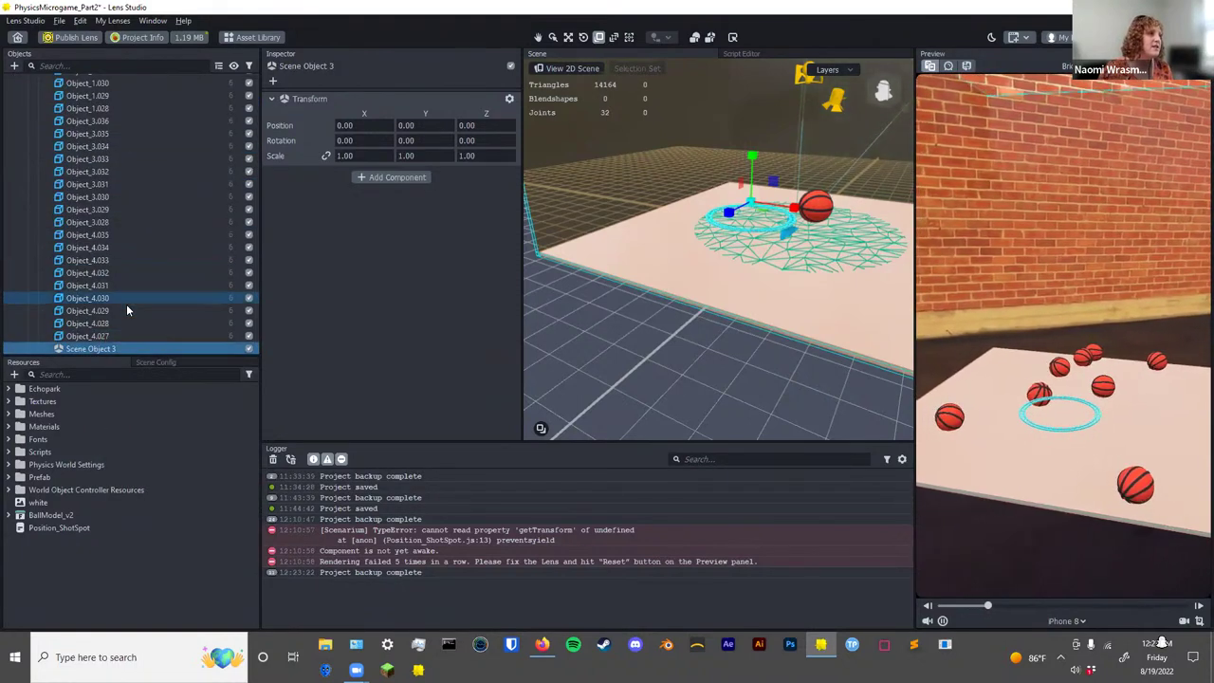
{"action": "type", "text": "Score"}
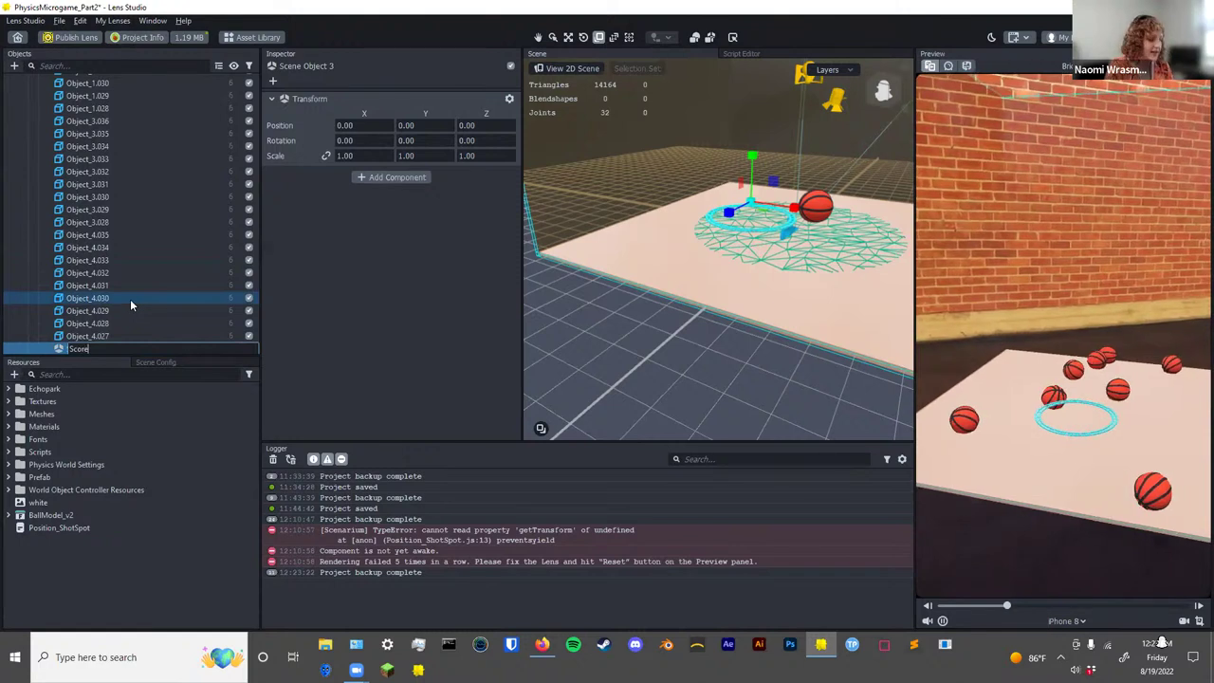
{"action": "type", "text": "Detector"}
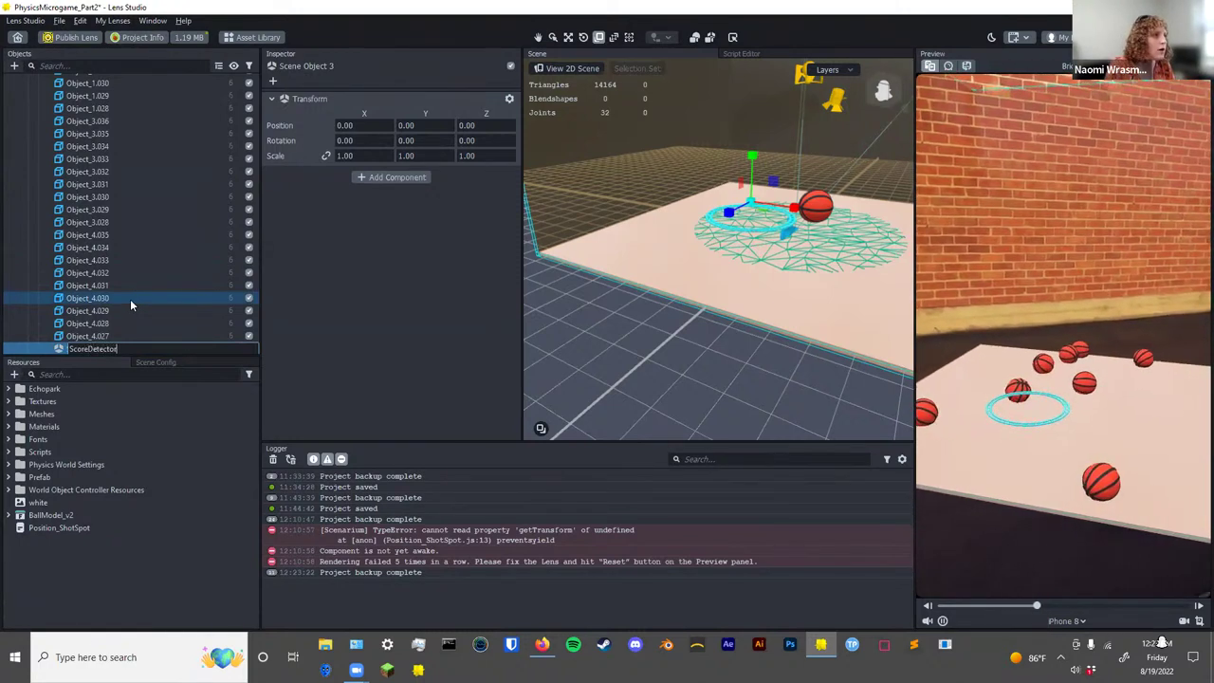
{"action": "key", "text": "Return"}
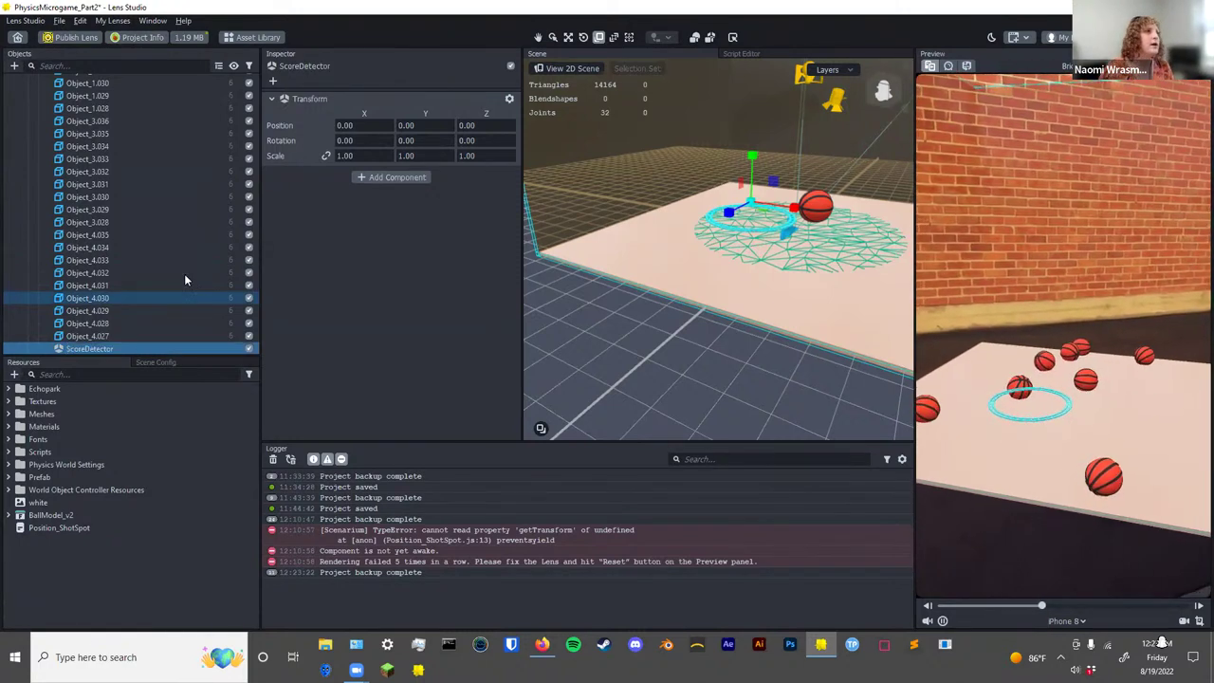
Add a Physics Collider component to ScoreDetector.
{"action": "left_click", "coordinate": [398, 179]}
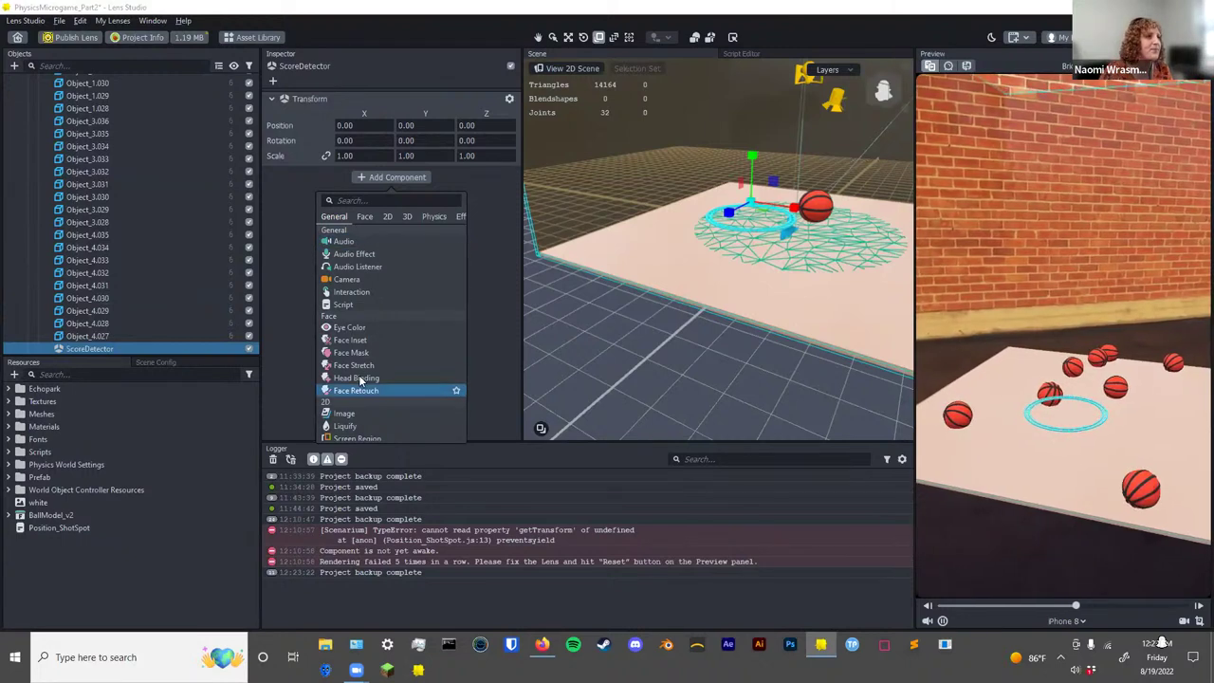
{"action": "left_click", "coordinate": [360, 201]}
{"action": "type", "text": "coll"}
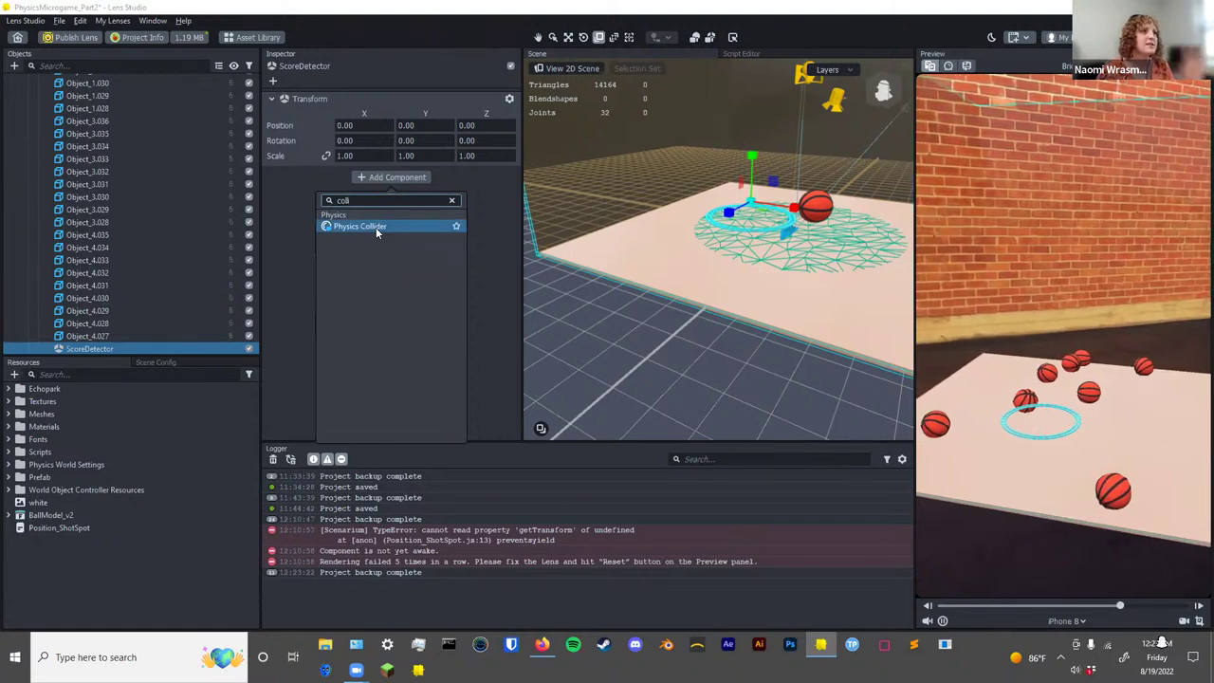
{"action": "left_click", "coordinate": [375, 226]}
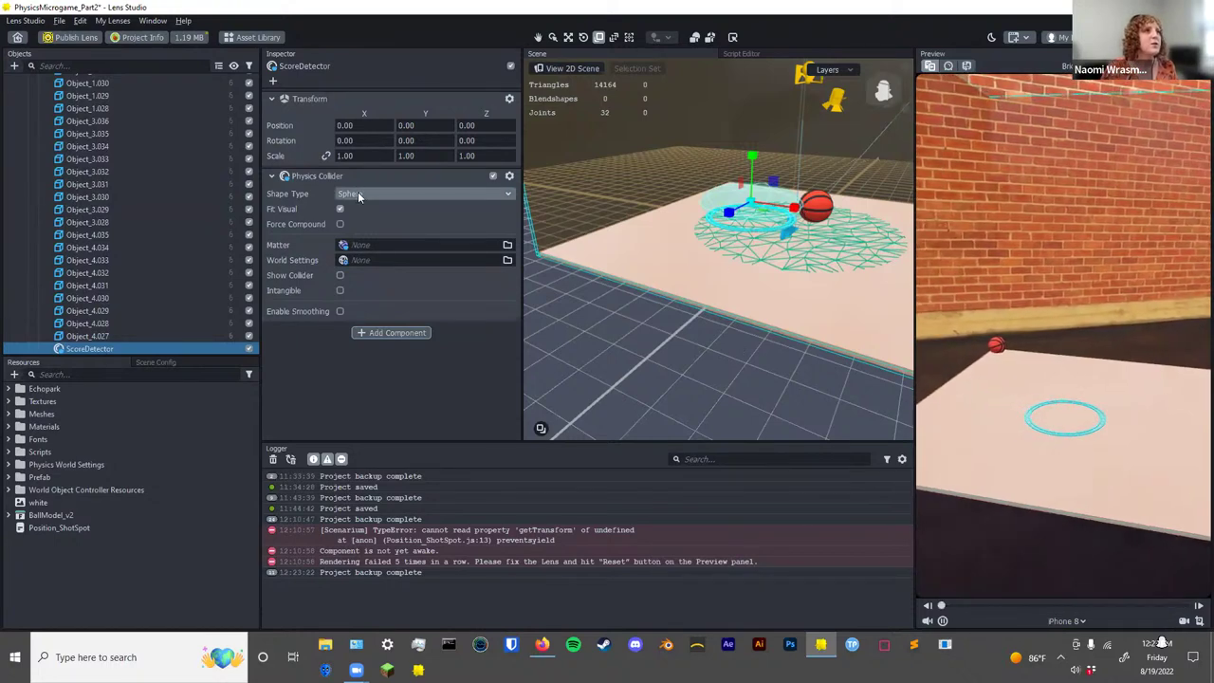
Move ScoreDetector out of Hoop_Colliders so it sits directly under Court_GRP, and collapse Hoop_Colliders' list of children.
{"action": "left_click_drag", "start_coordinate": [873, 211], "coordinate": [538, 220], "text": "alt"}
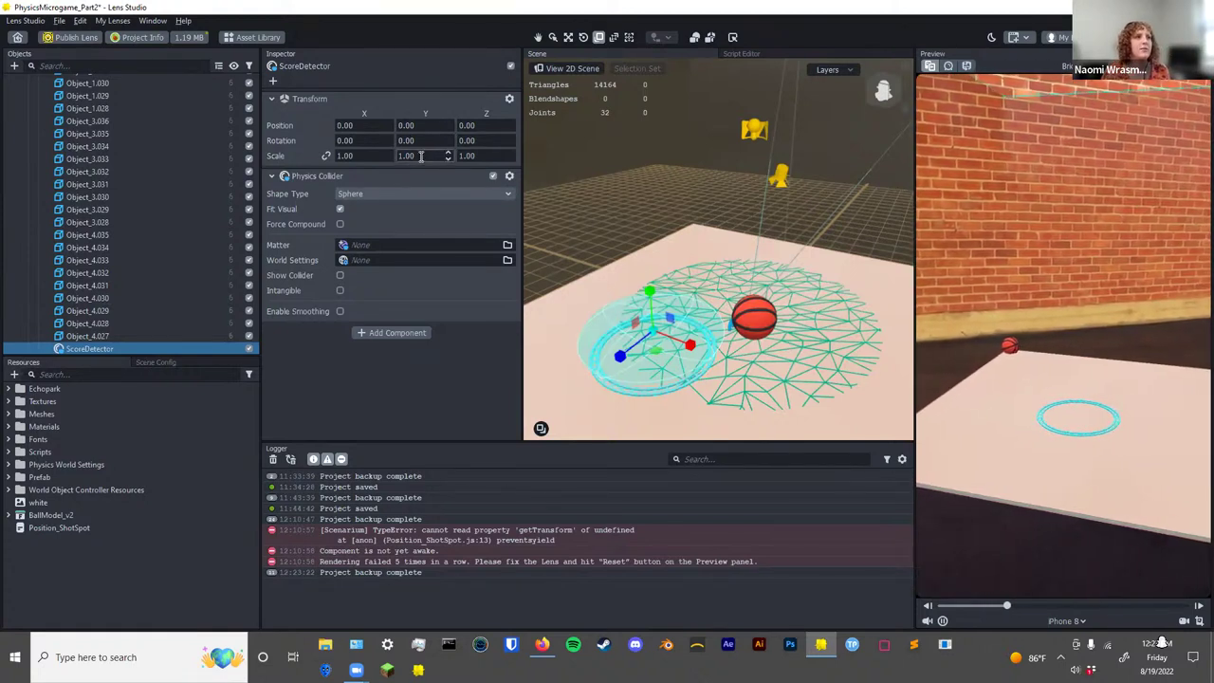
{"action": "scroll", "coordinate": [123, 218], "scroll_direction": "up", "scroll_amount": 8}
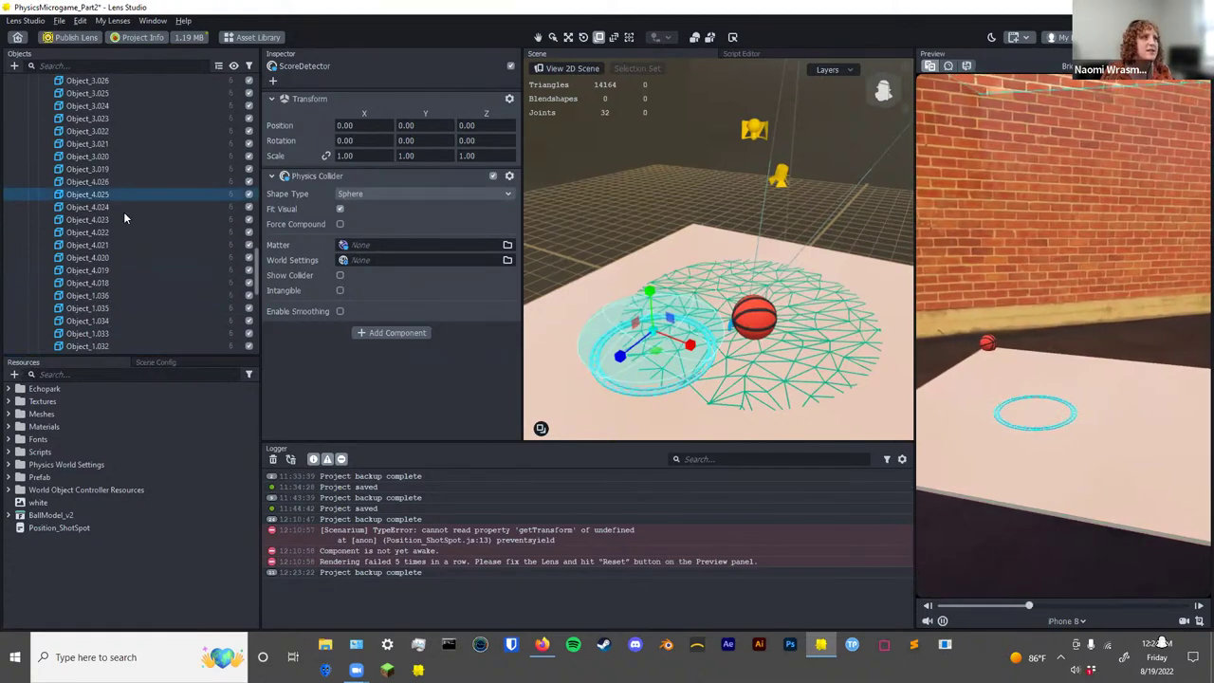
{"action": "scroll", "coordinate": [123, 218], "scroll_direction": "up", "scroll_amount": 10}
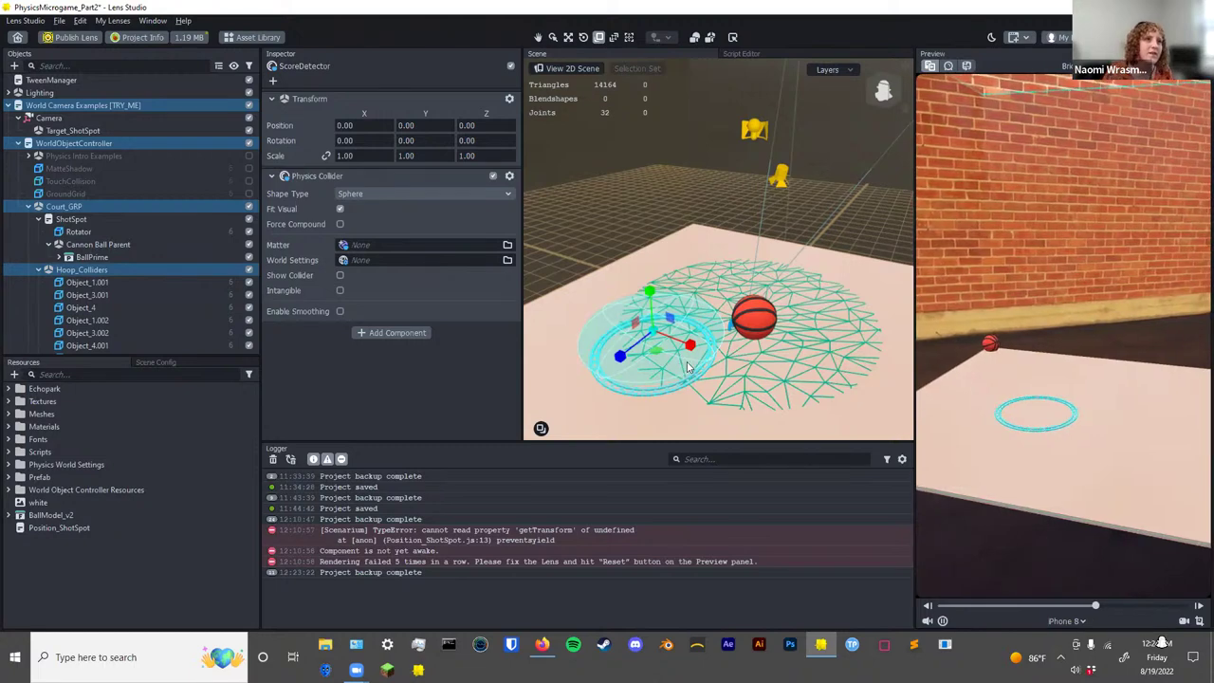
{"action": "middle_click_drag", "start_coordinate": [684, 368], "coordinate": [721, 313]}
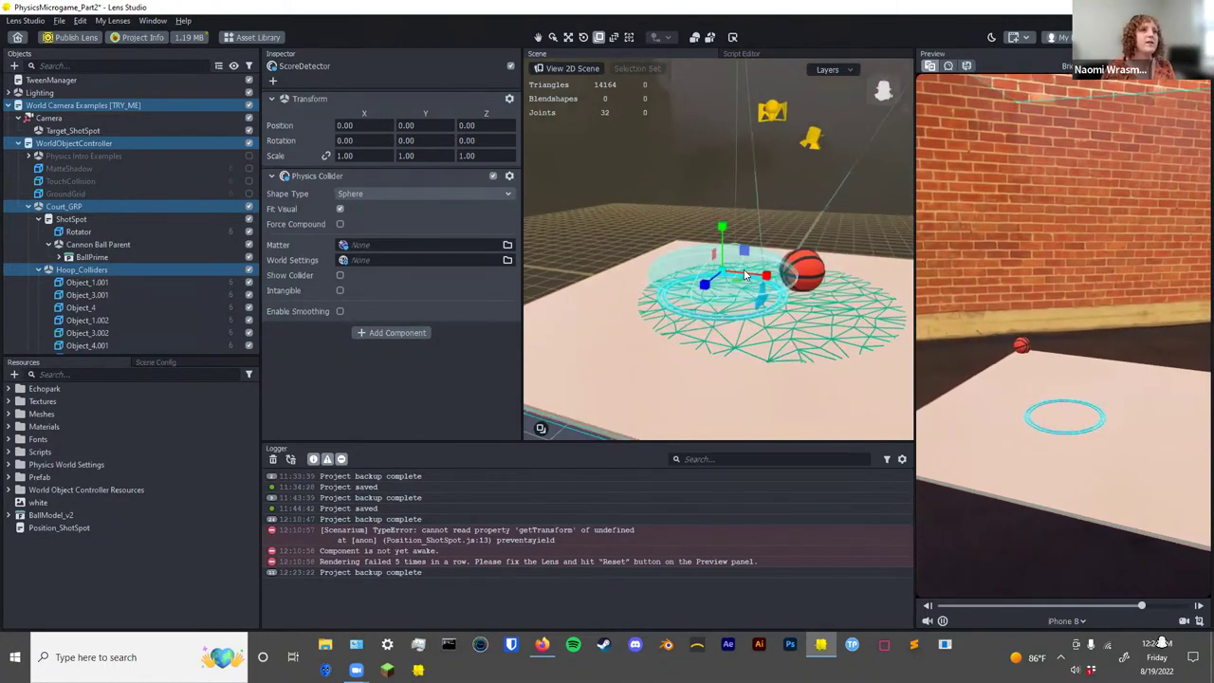
{"action": "scroll", "coordinate": [115, 281], "scroll_direction": "down", "scroll_amount": 10}
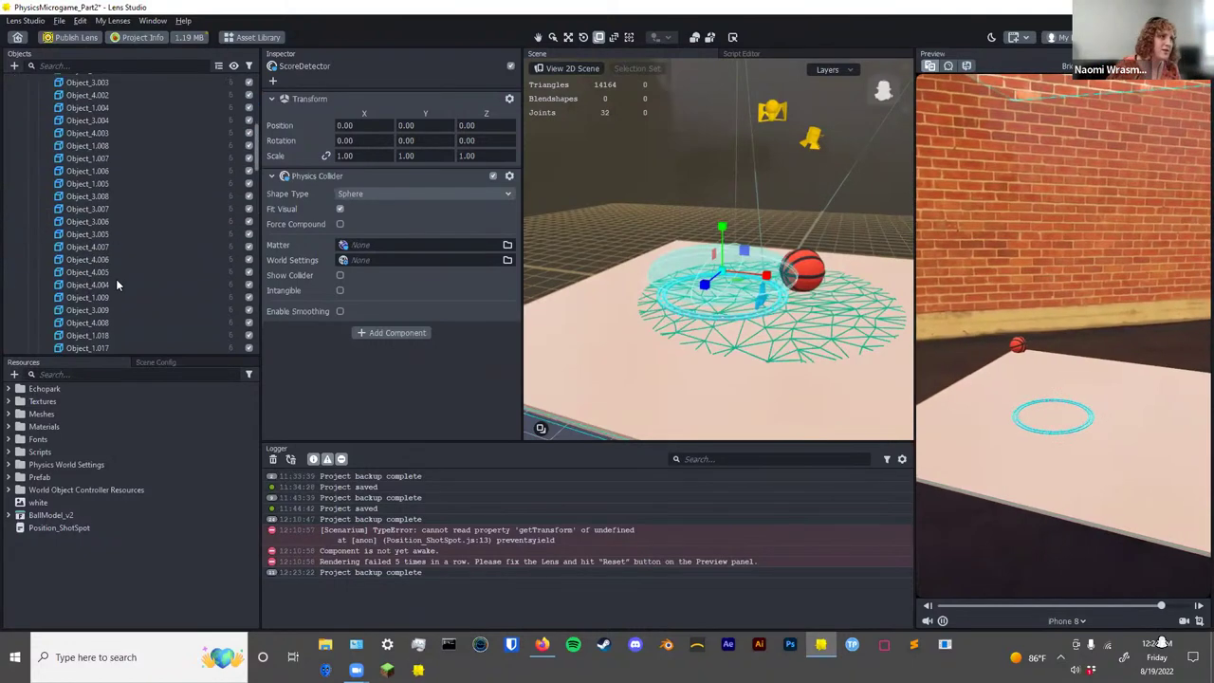
{"action": "scroll", "coordinate": [115, 283], "scroll_direction": "down", "scroll_amount": 5}
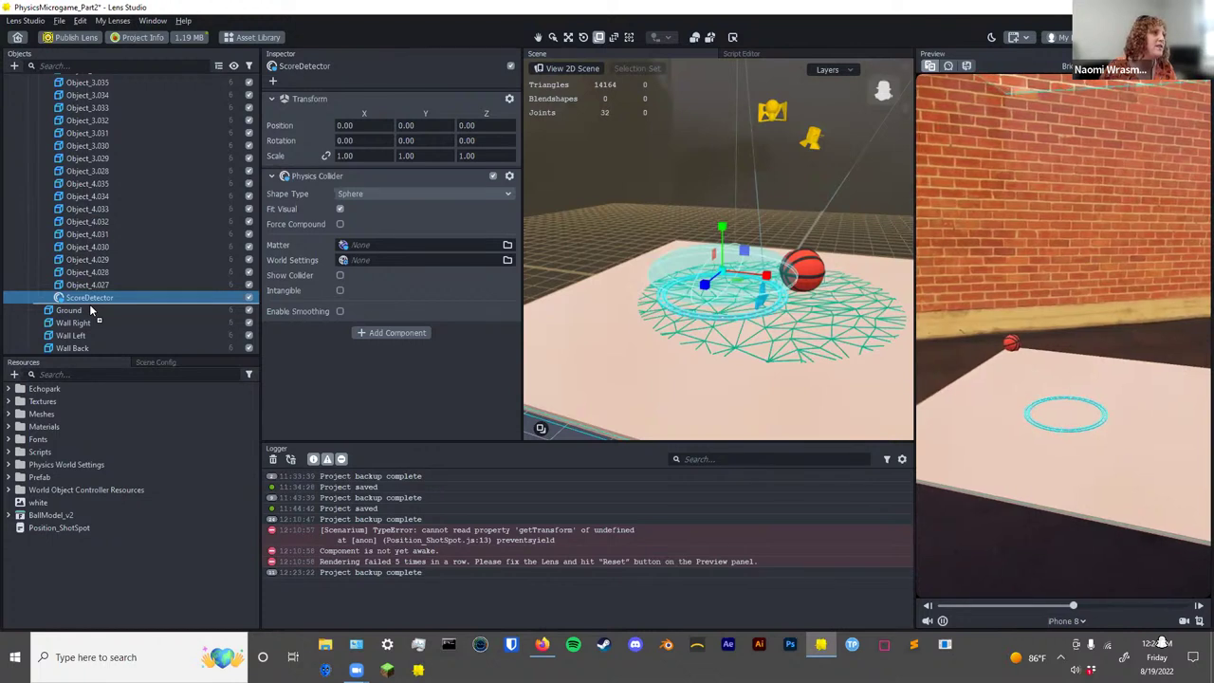
{"action": "left_click_drag", "start_coordinate": [89, 304], "coordinate": [91, 305]}
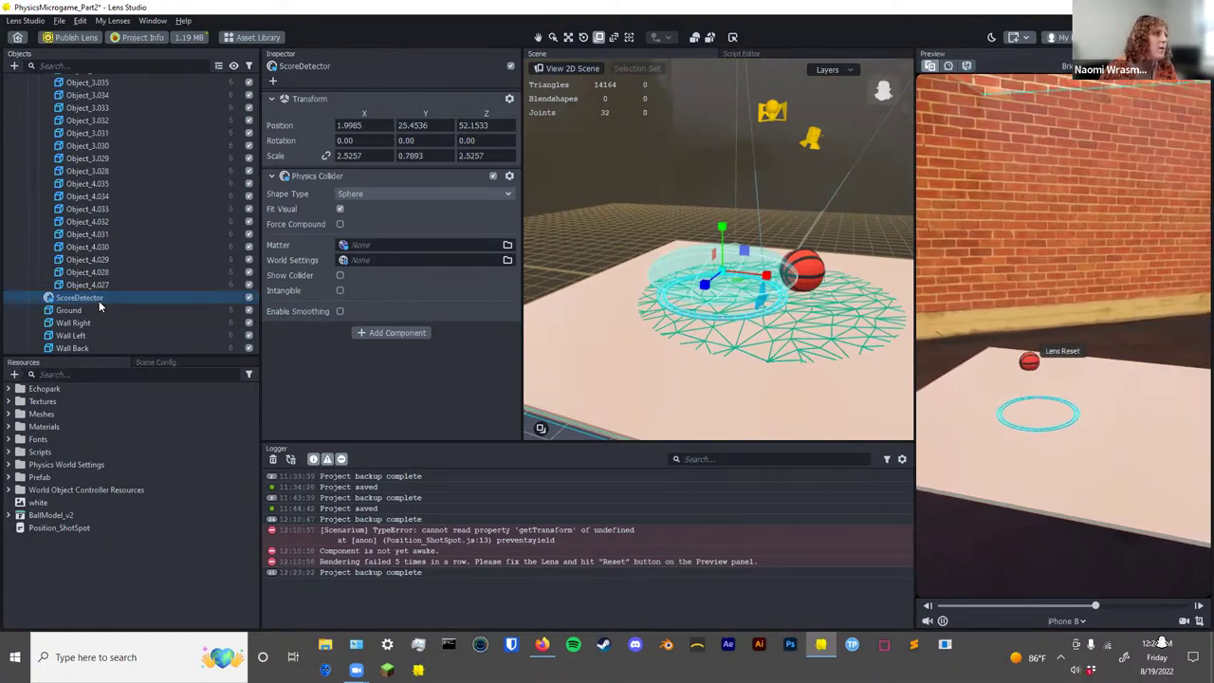
{"action": "scroll", "coordinate": [57, 304], "scroll_direction": "up", "scroll_amount": 10}
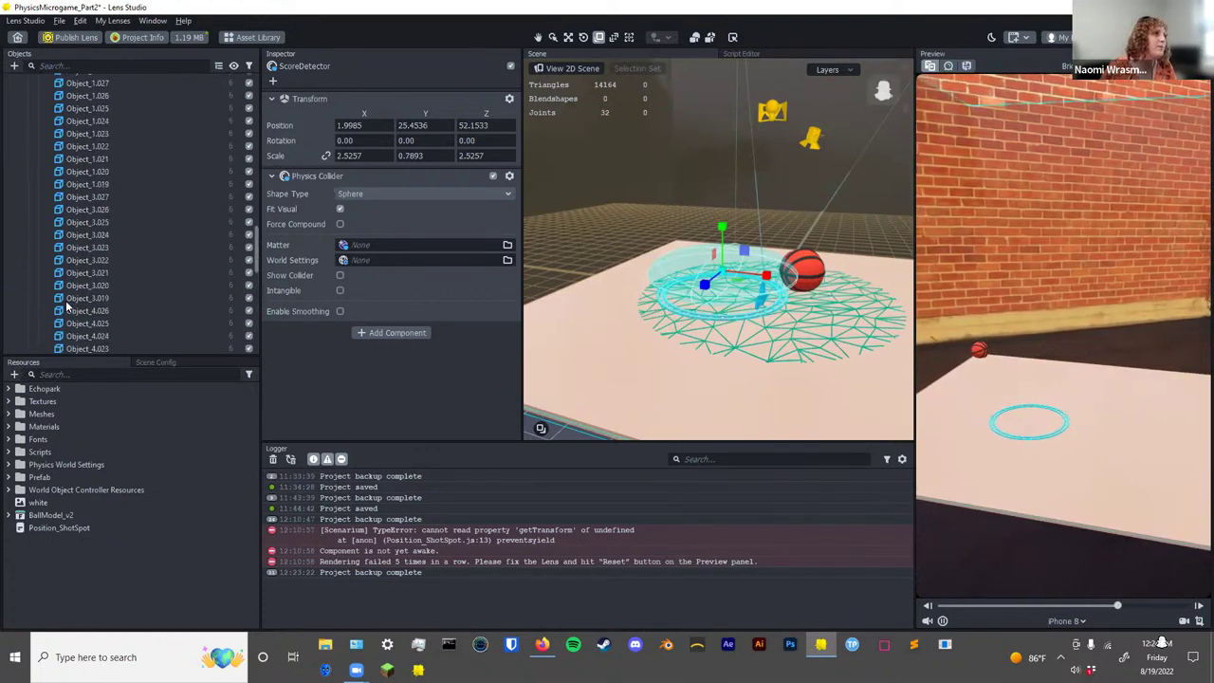
{"action": "scroll", "coordinate": [62, 309], "scroll_direction": "up", "scroll_amount": 2}
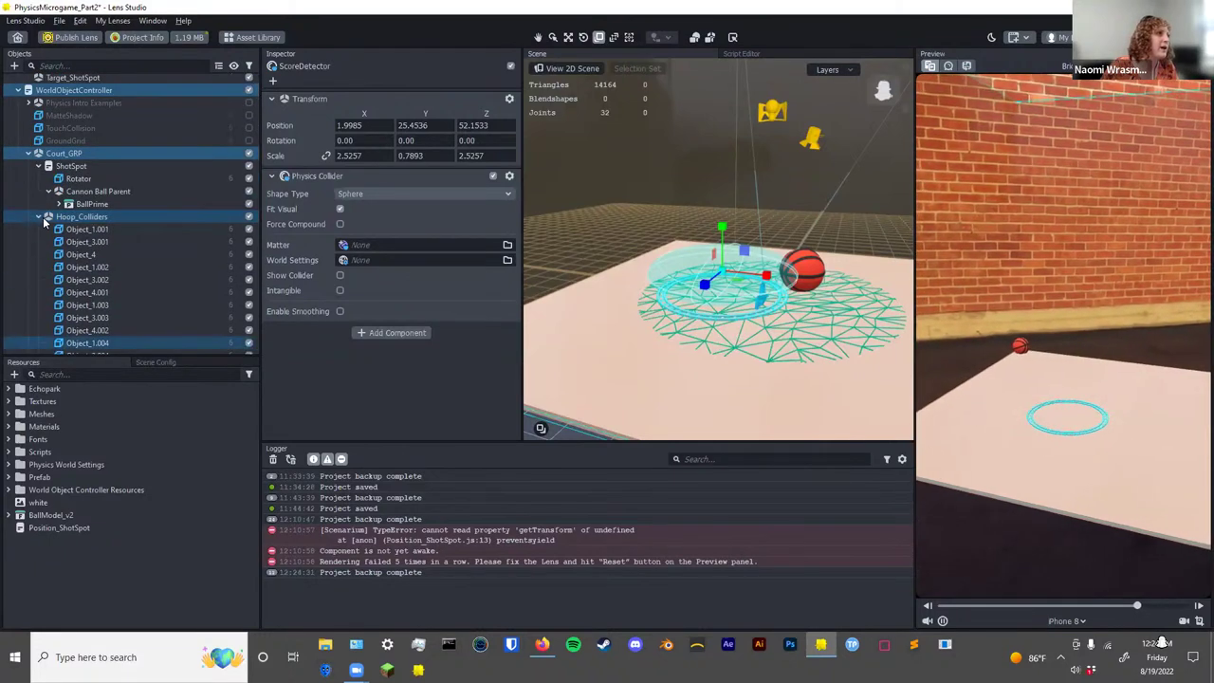
{"action": "left_click", "coordinate": [42, 231]}
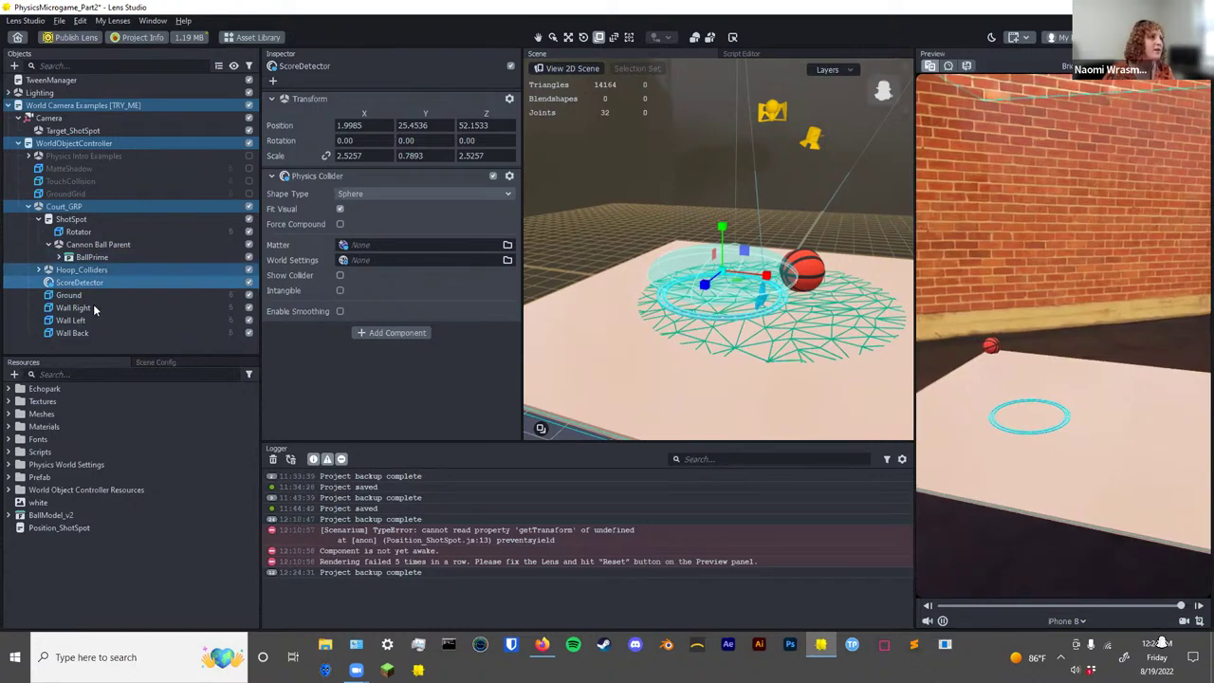
Set ScoreDetector's scale to 1 on X, Y and Z.
{"action": "left_click", "coordinate": [66, 209]}
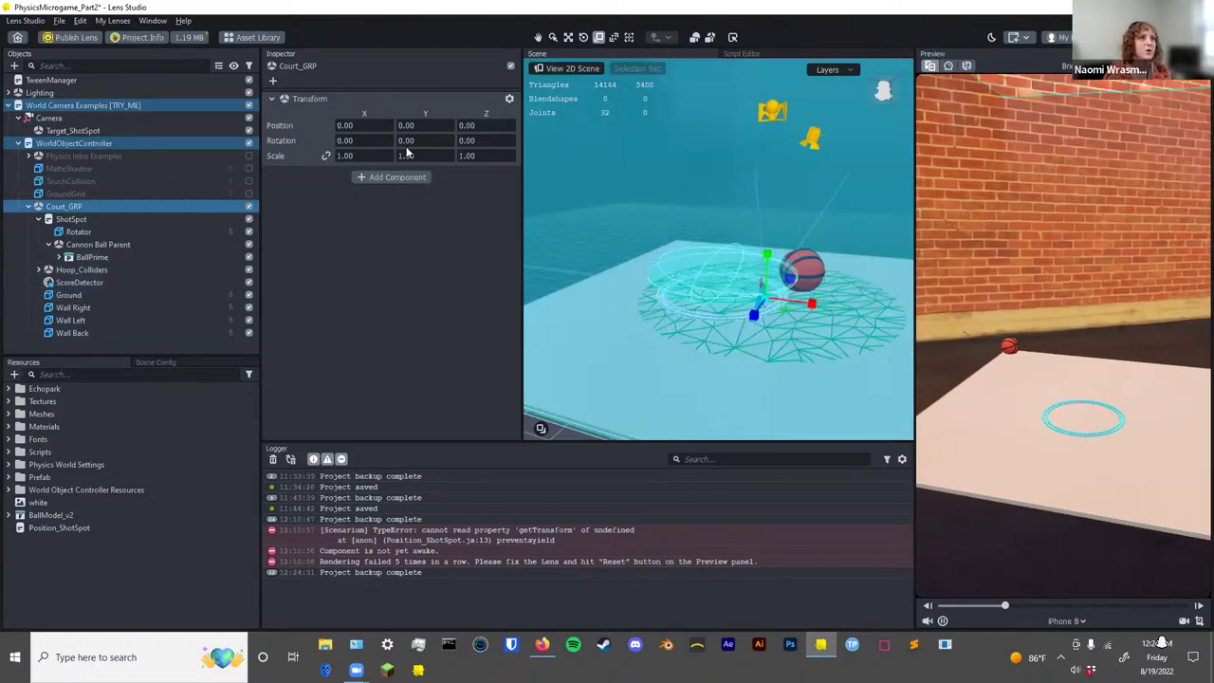
{"action": "left_click", "coordinate": [78, 284]}
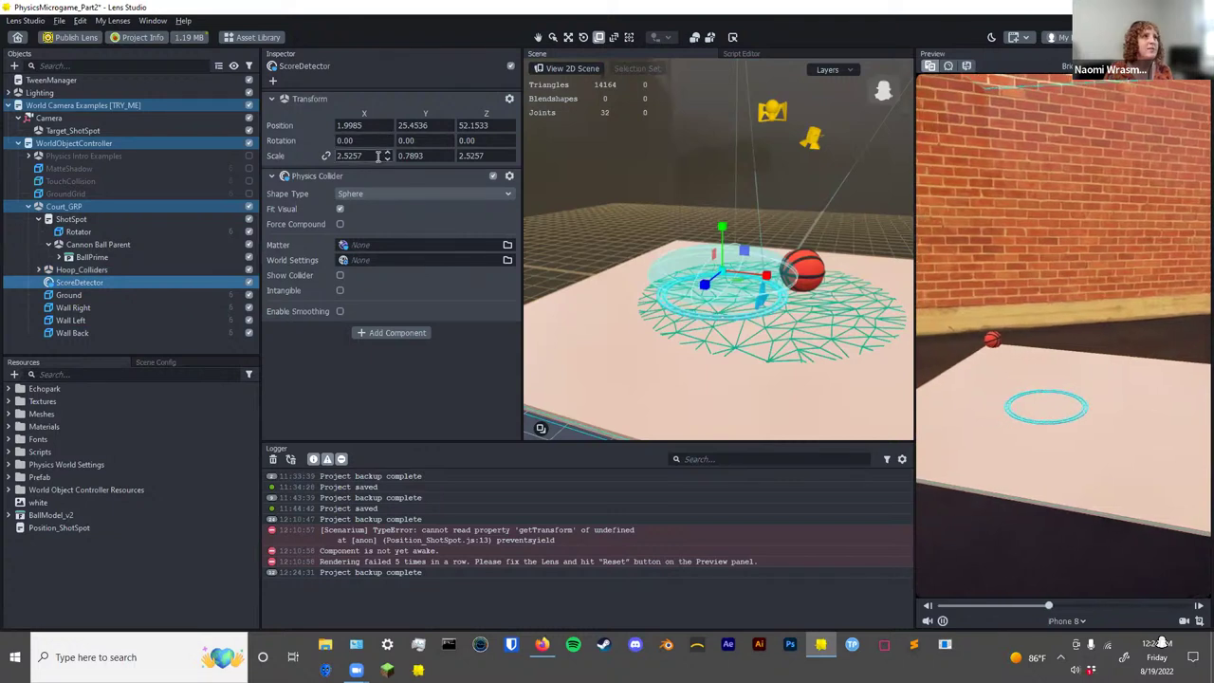
{"action": "left_click", "coordinate": [349, 156]}
{"action": "type", "text": "1"}
{"action": "key", "text": "Tab"}
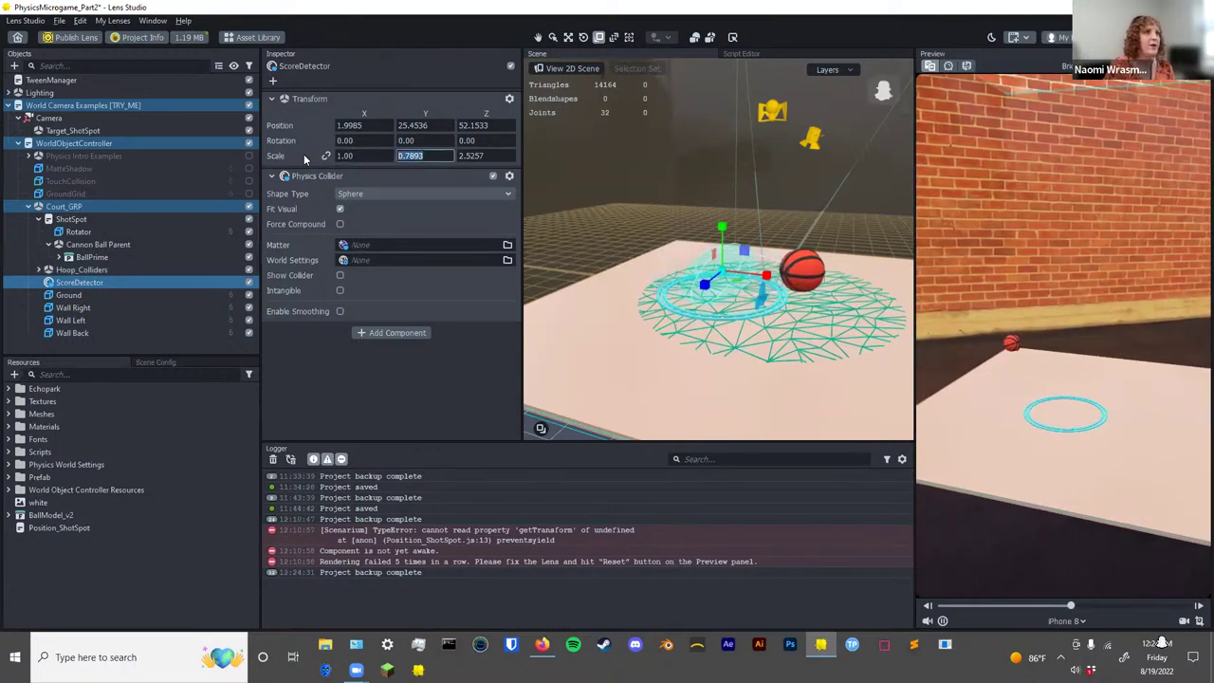
{"action": "type", "text": "1"}
{"action": "key", "text": "Tab"}
{"action": "type", "text": "1"}
Try resetting ScoreDetector's Z position to 0, and undo the change.
{"action": "key", "text": "shift+Tab"}
{"action": "key", "text": "shift+Tab"}
{"action": "key", "text": "shift+Tab"}
{"action": "key", "text": "shift+Tab"}
{"action": "key", "text": "shift+Tab"}
{"action": "key", "text": "shift+Tab"}
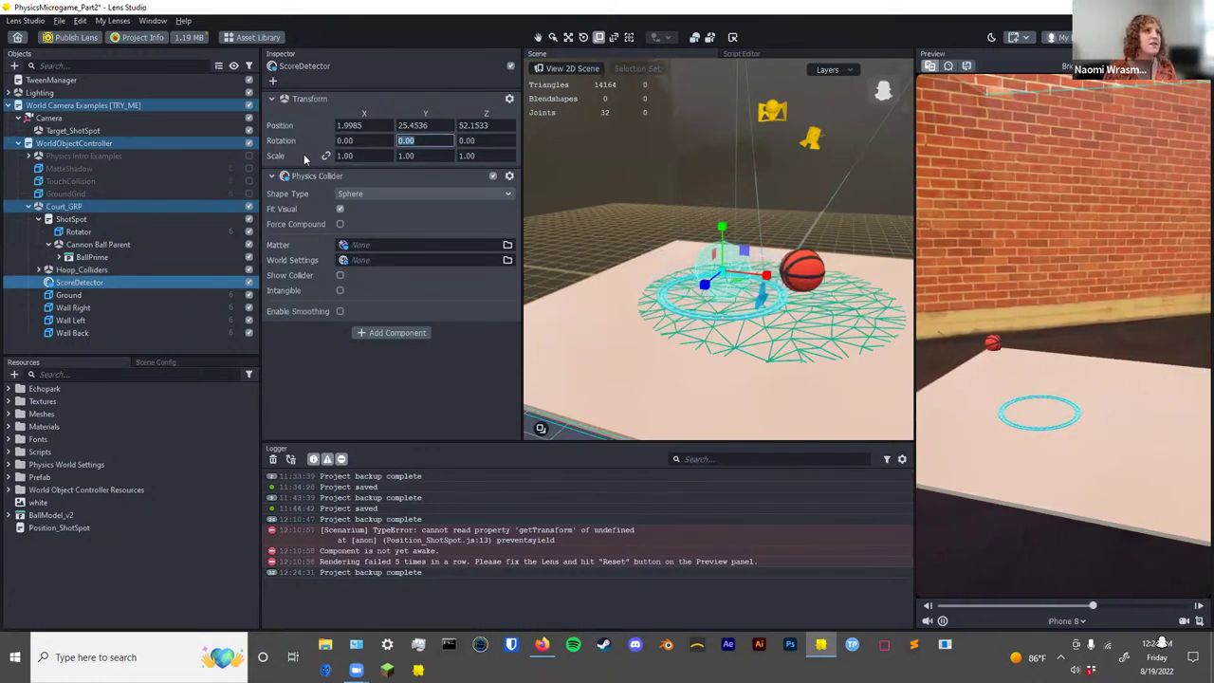
{"action": "type", "text": "0"}
{"action": "key", "text": "shift+Tab"}
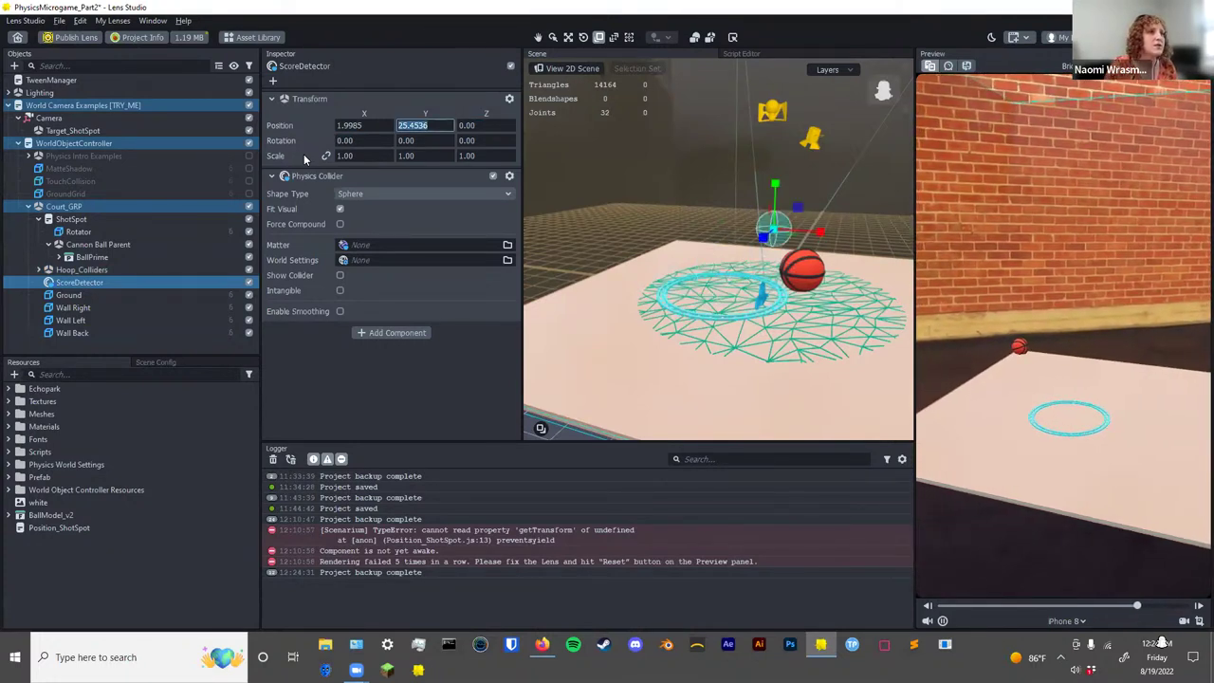
{"action": "left_click", "coordinate": [495, 345]}
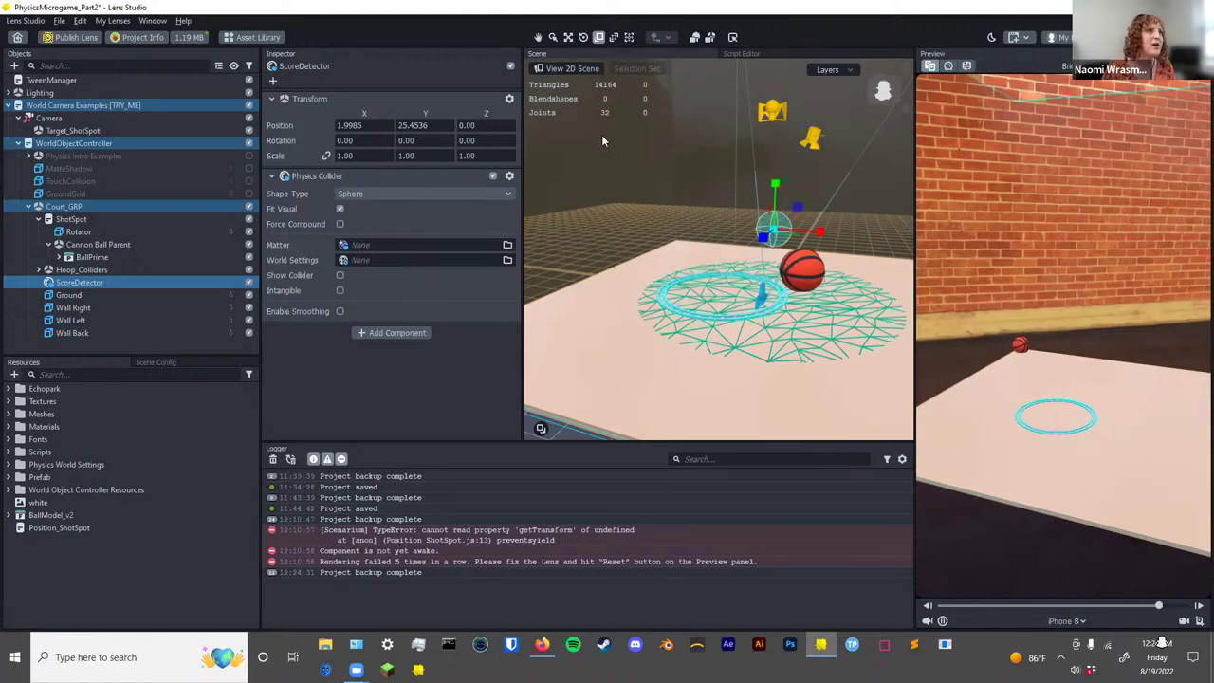
{"action": "key", "text": "ctrl+z"}
{"action": "left_click_drag", "start_coordinate": [793, 326], "coordinate": [642, 334], "text": "alt"}
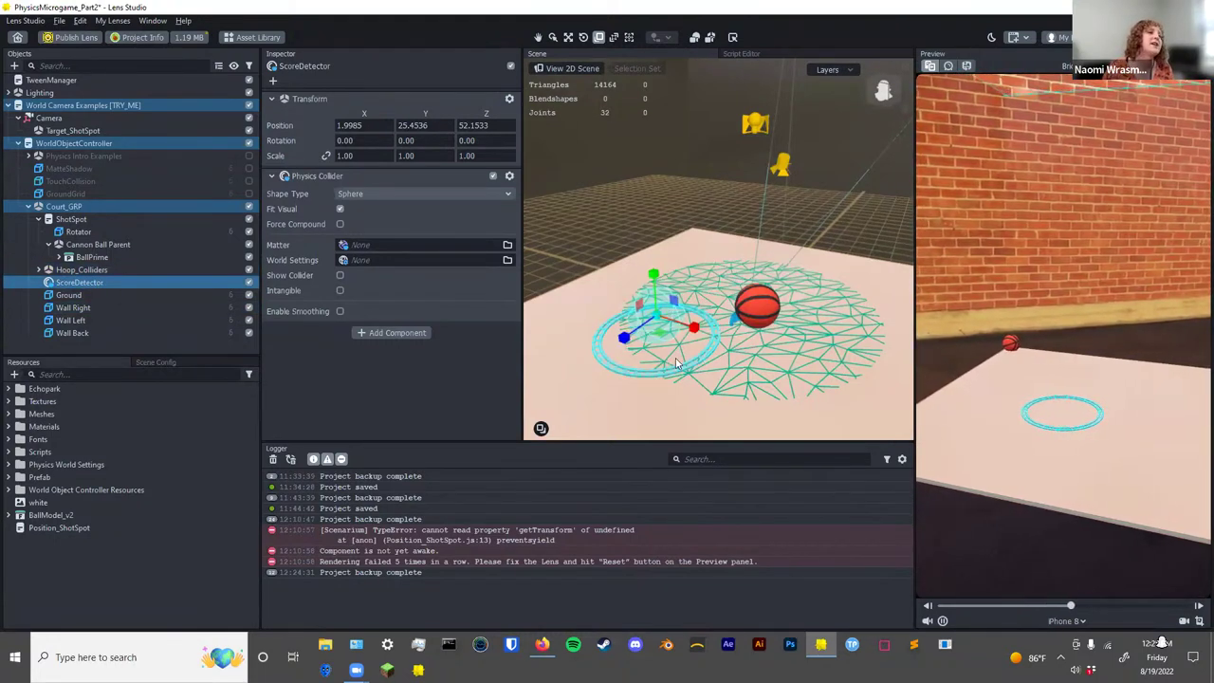
Duplicate ScoreDetector and rename the copy Hoop_GRP.
{"action": "right_click", "coordinate": [70, 287]}
{"action": "left_click", "coordinate": [72, 296]}
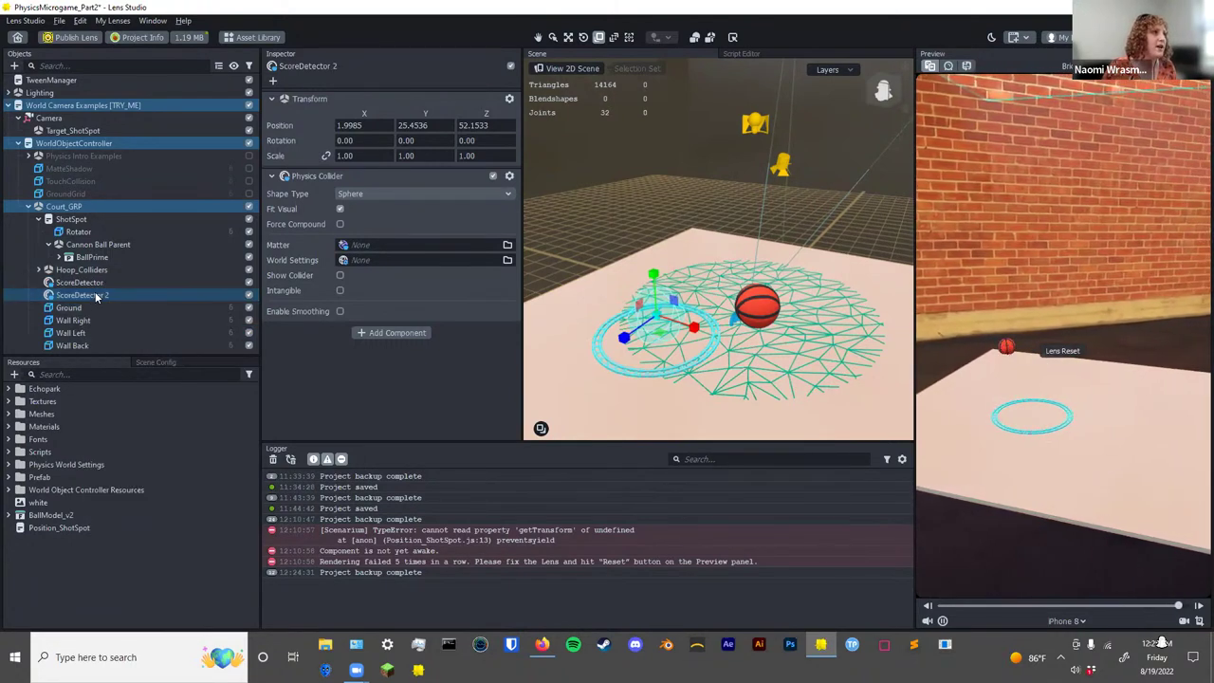
{"action": "double_click", "coordinate": [96, 296]}
{"action": "type", "text": "Ho"}
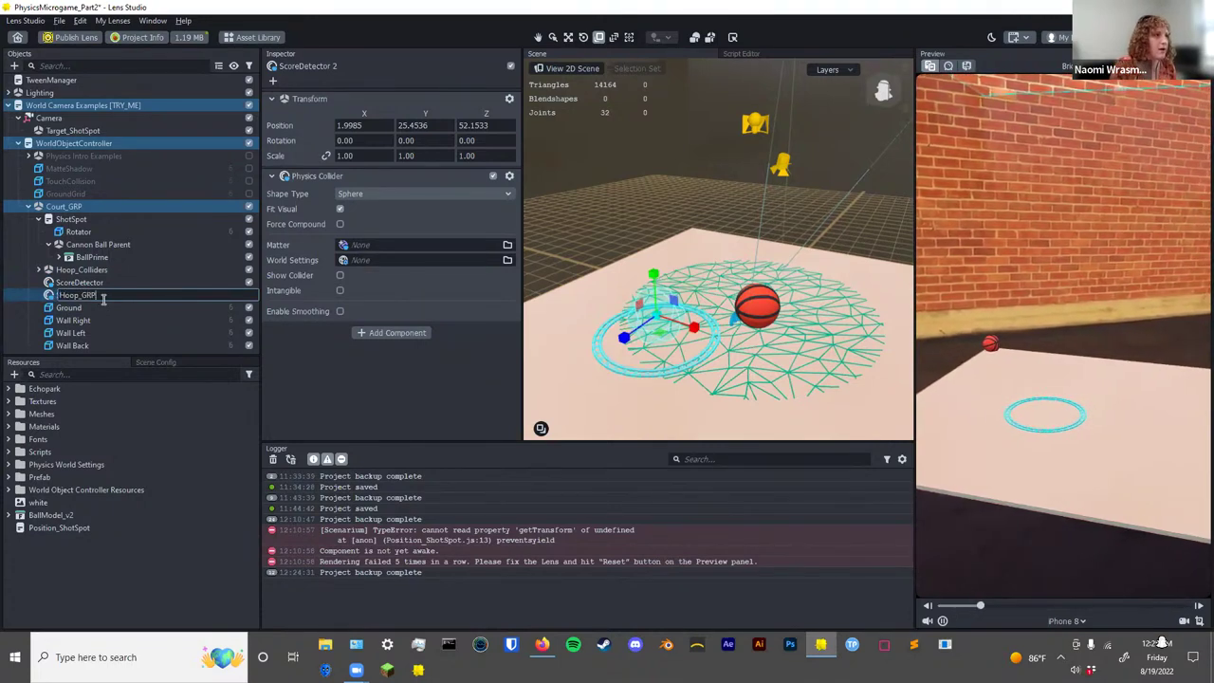
{"action": "type", "text": "op_GRP"}
{"action": "key", "text": "Return"}
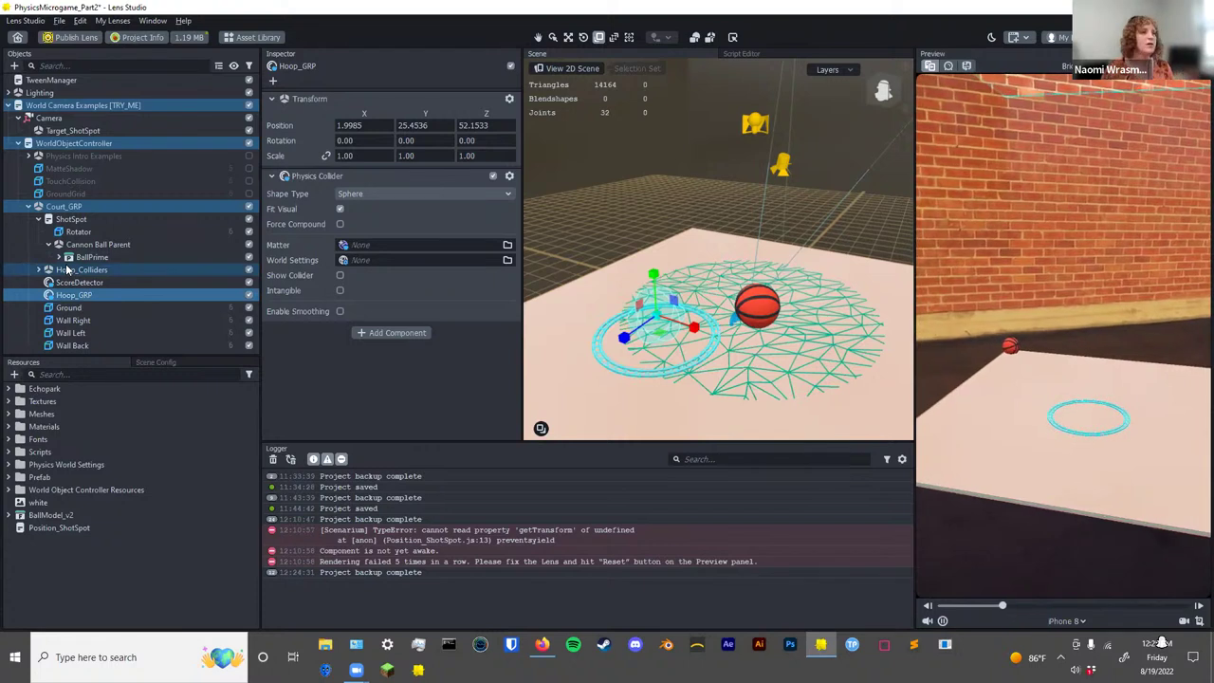
Parent both Hoop_Colliders and ScoreDetector under Hoop_GRP.
{"action": "left_click", "coordinate": [81, 294]}
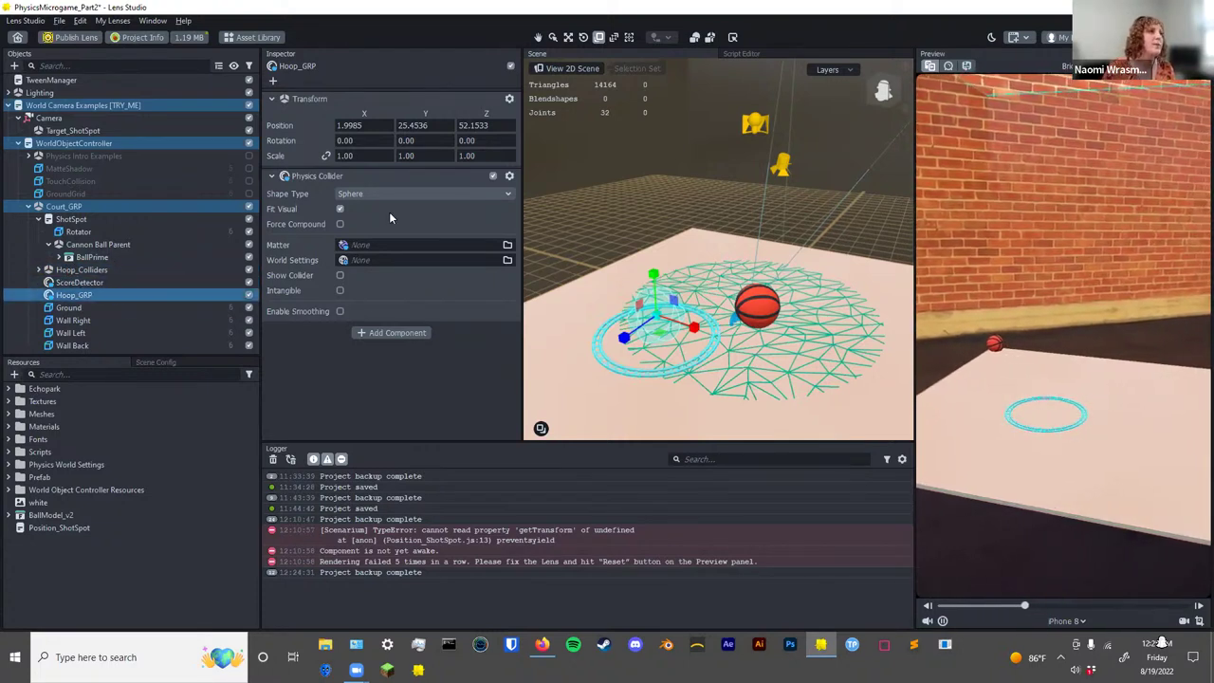
{"action": "left_click", "coordinate": [99, 270]}
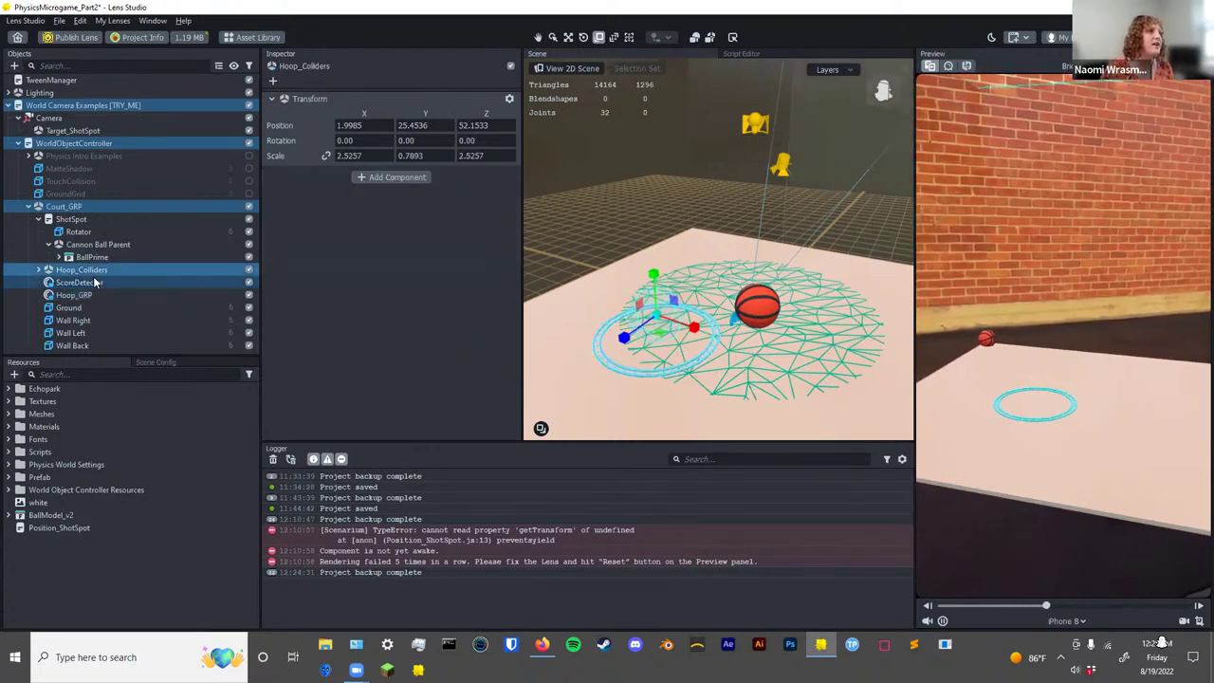
{"action": "left_click", "coordinate": [100, 284], "text": "shift"}
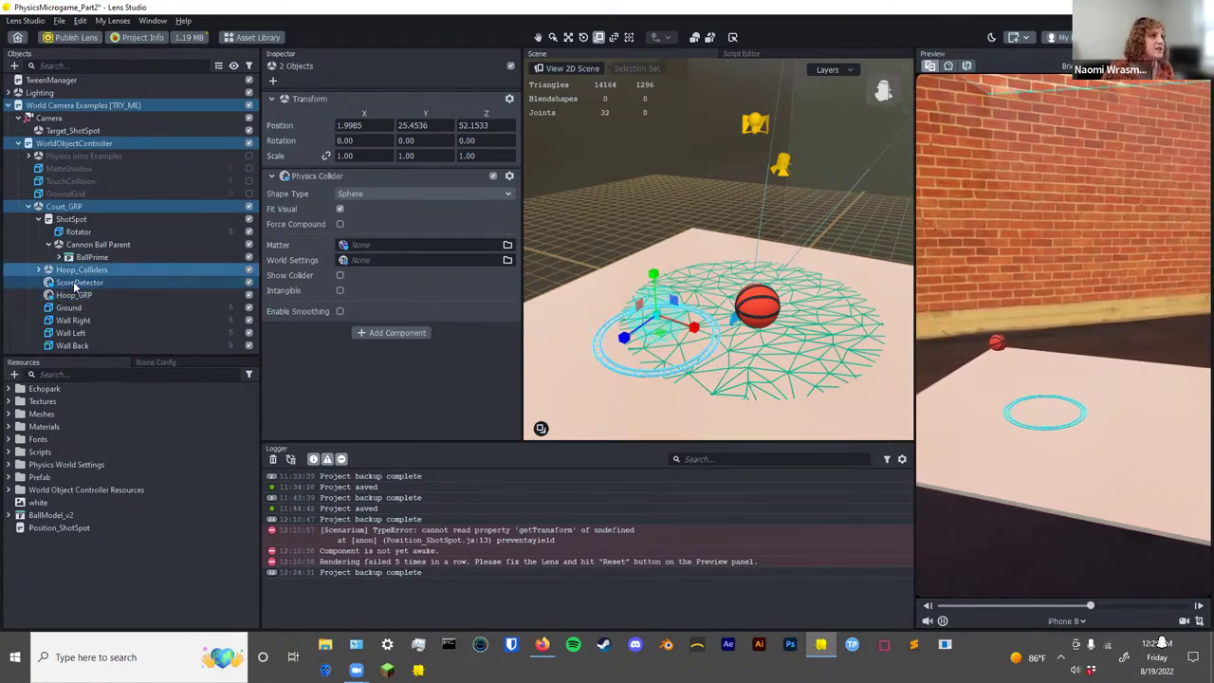
{"action": "left_click_drag", "start_coordinate": [75, 284], "coordinate": [92, 297]}
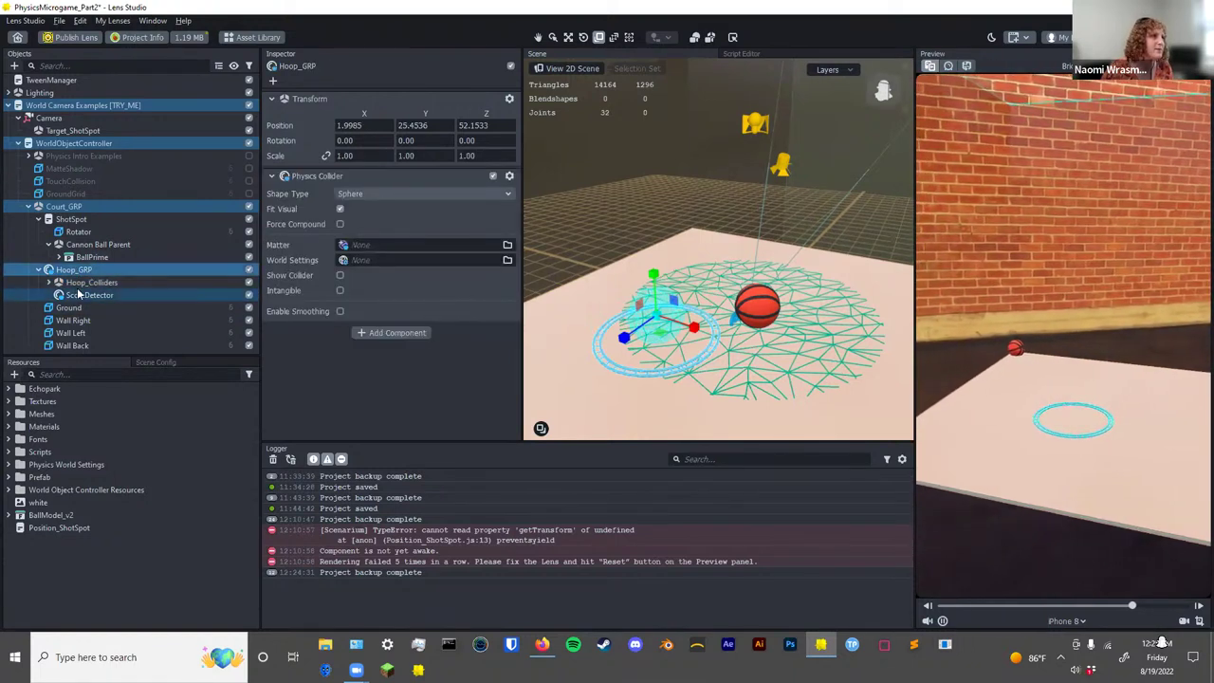
Remove the Physics Collider component from Hoop_GRP.
{"action": "left_click", "coordinate": [101, 297]}
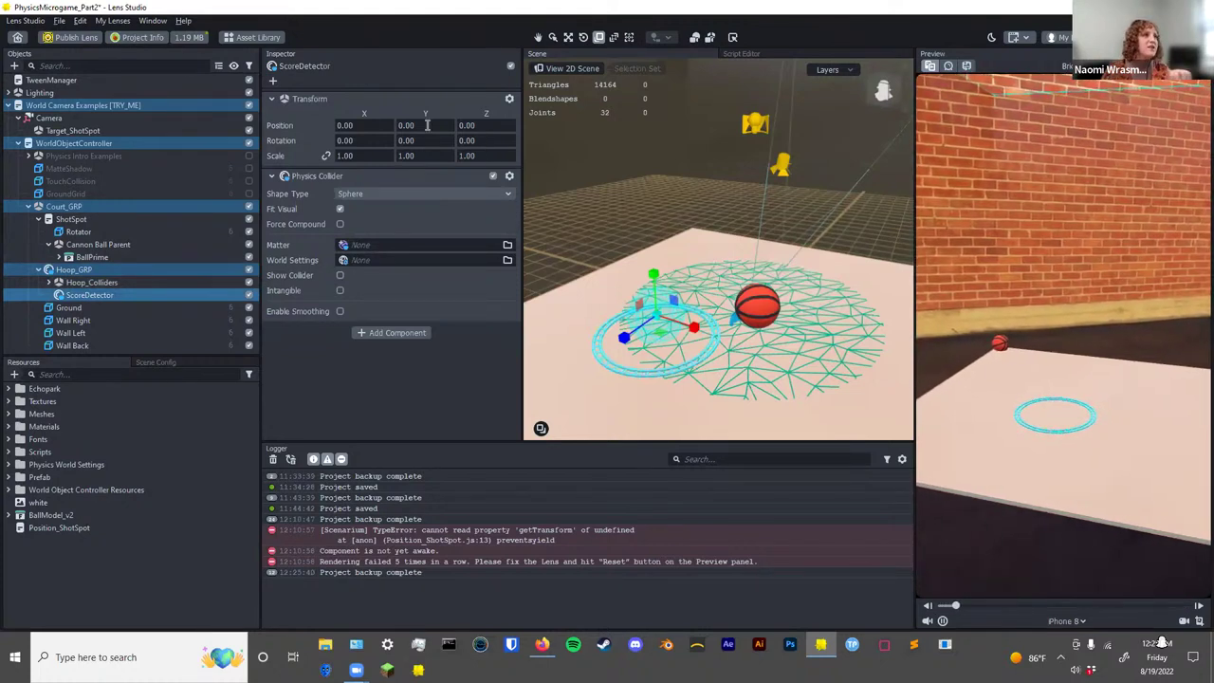
{"action": "left_click", "coordinate": [74, 269]}
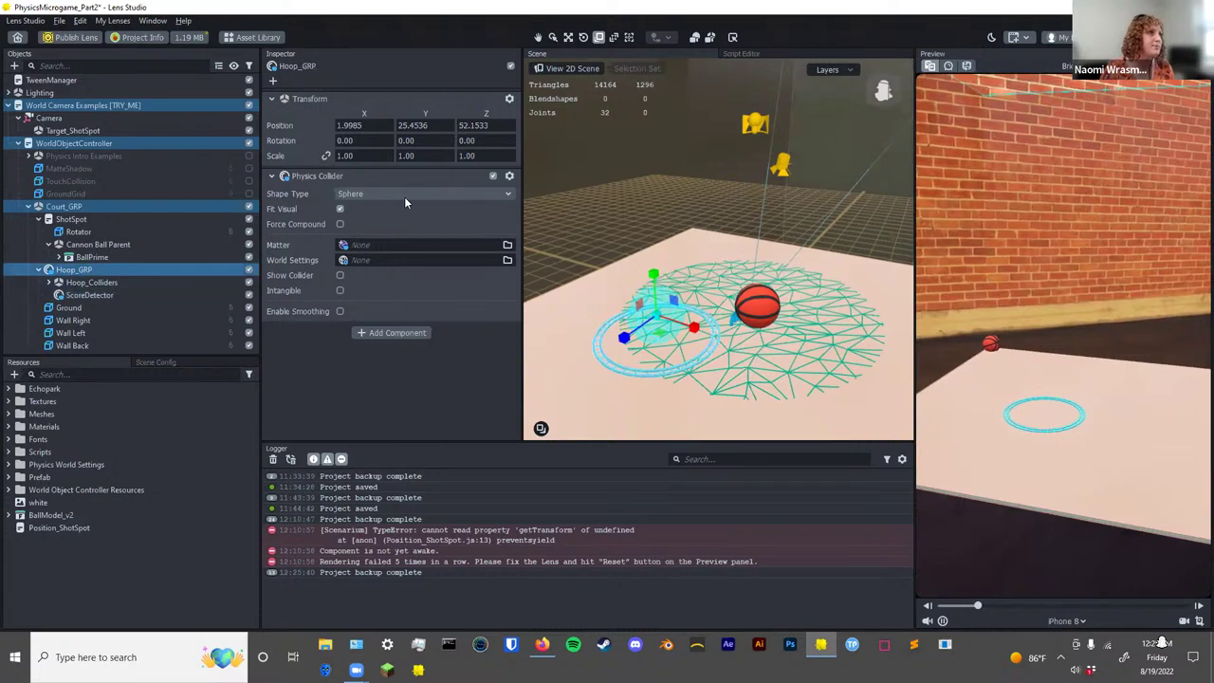
{"action": "right_click", "coordinate": [361, 172]}
{"action": "left_click", "coordinate": [417, 233]}
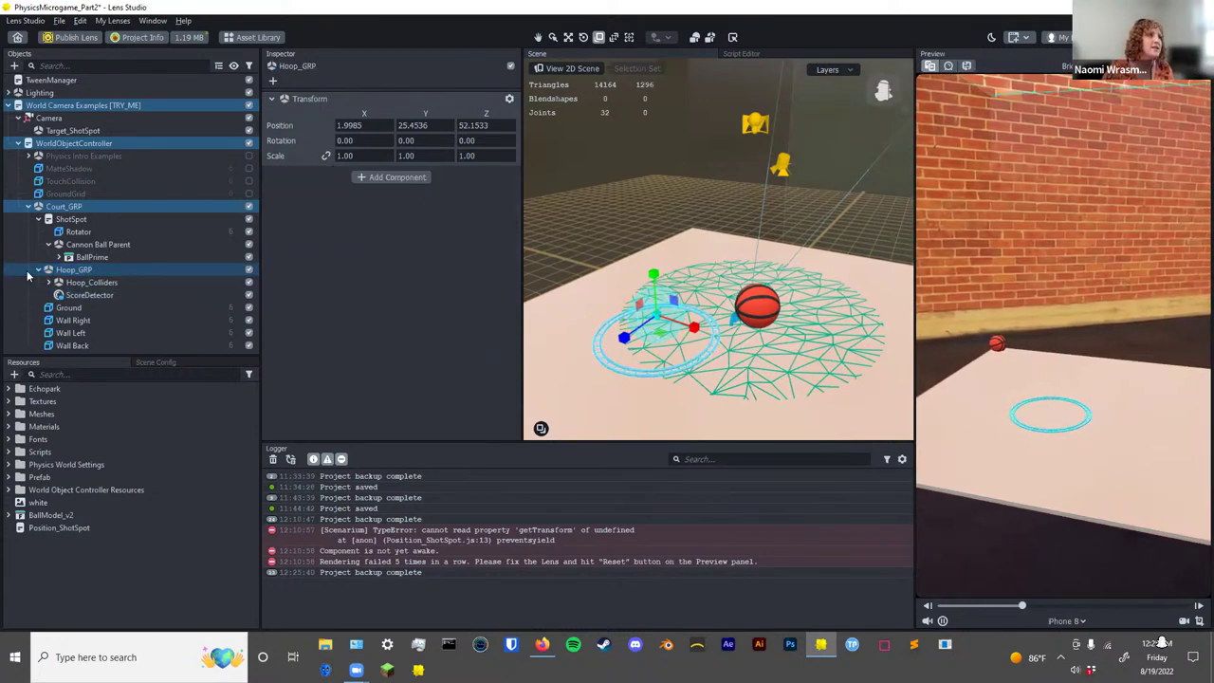
Raise Hoop_Colliders within Hoop_GRP to a Y position of about 4.74, level with the ScoreDetector sphere.
{"action": "left_click", "coordinate": [57, 295]}
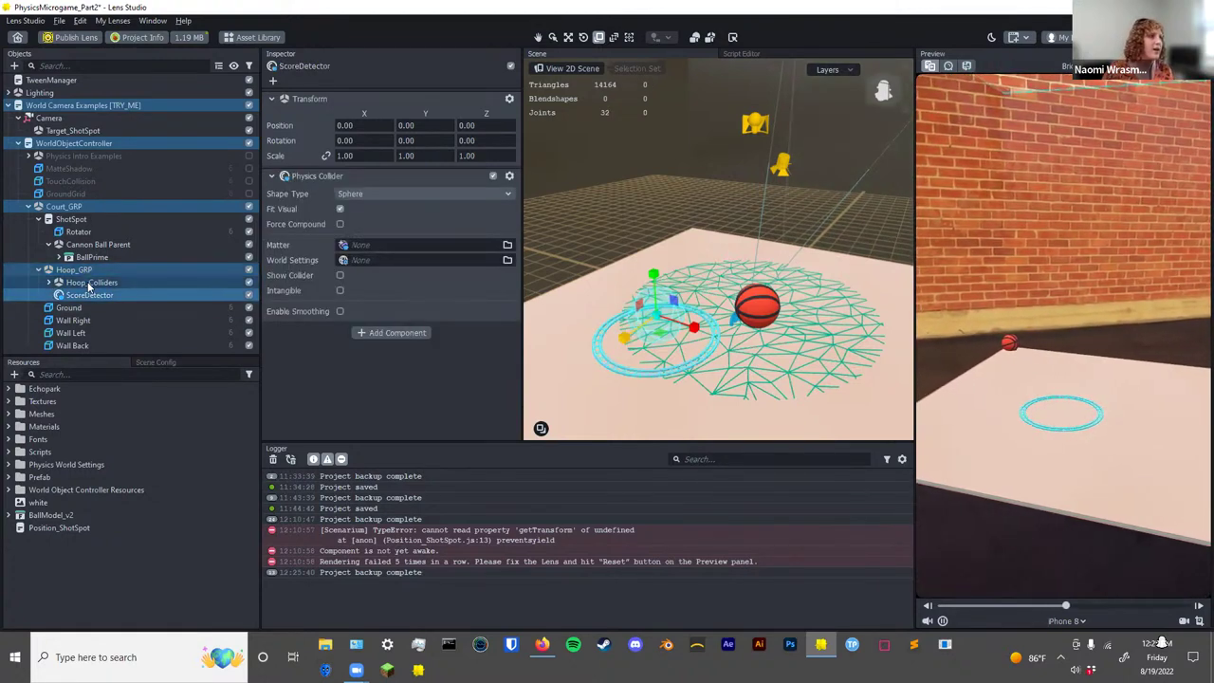
{"action": "left_click", "coordinate": [88, 283]}
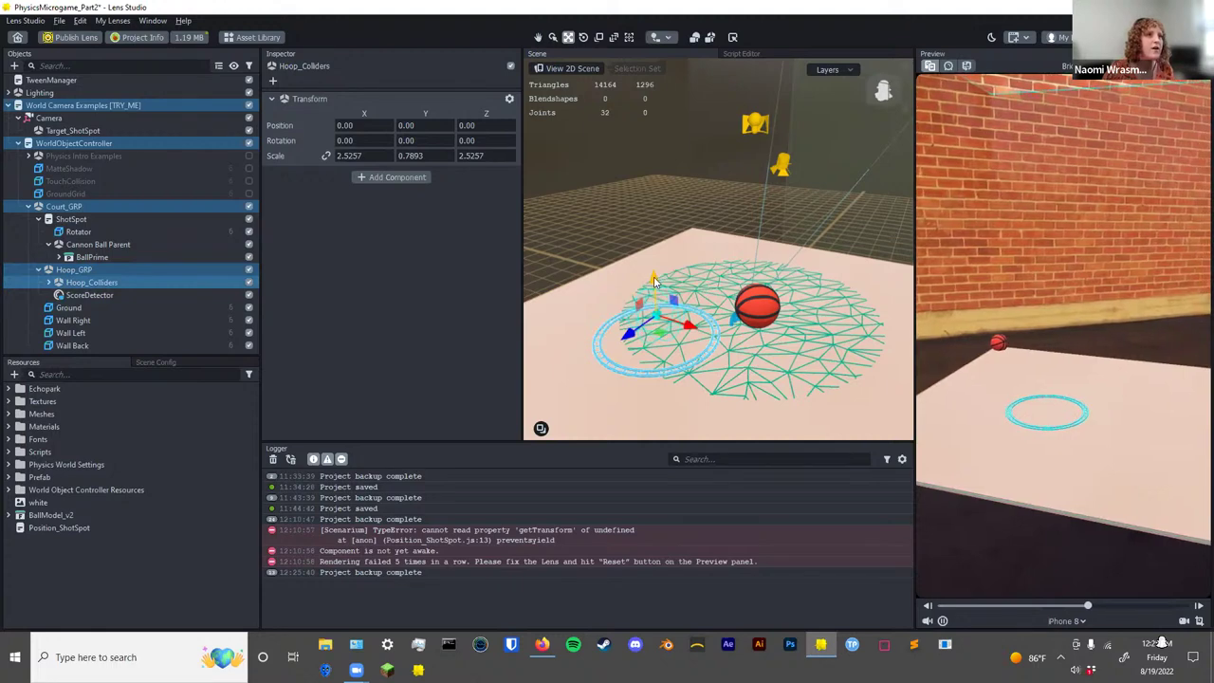
{"action": "left_click_drag", "start_coordinate": [653, 280], "coordinate": [657, 258]}
{"action": "left_click_drag", "start_coordinate": [703, 336], "coordinate": [710, 322], "text": "alt"}
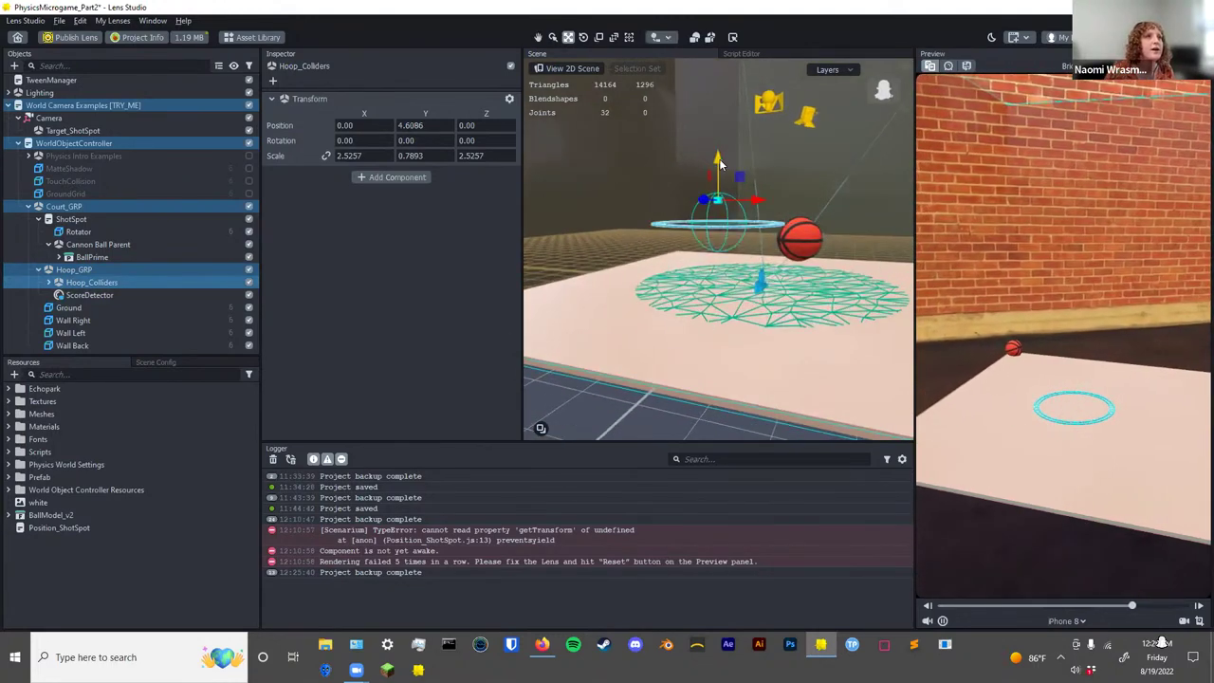
{"action": "left_click_drag", "start_coordinate": [720, 164], "coordinate": [719, 163]}
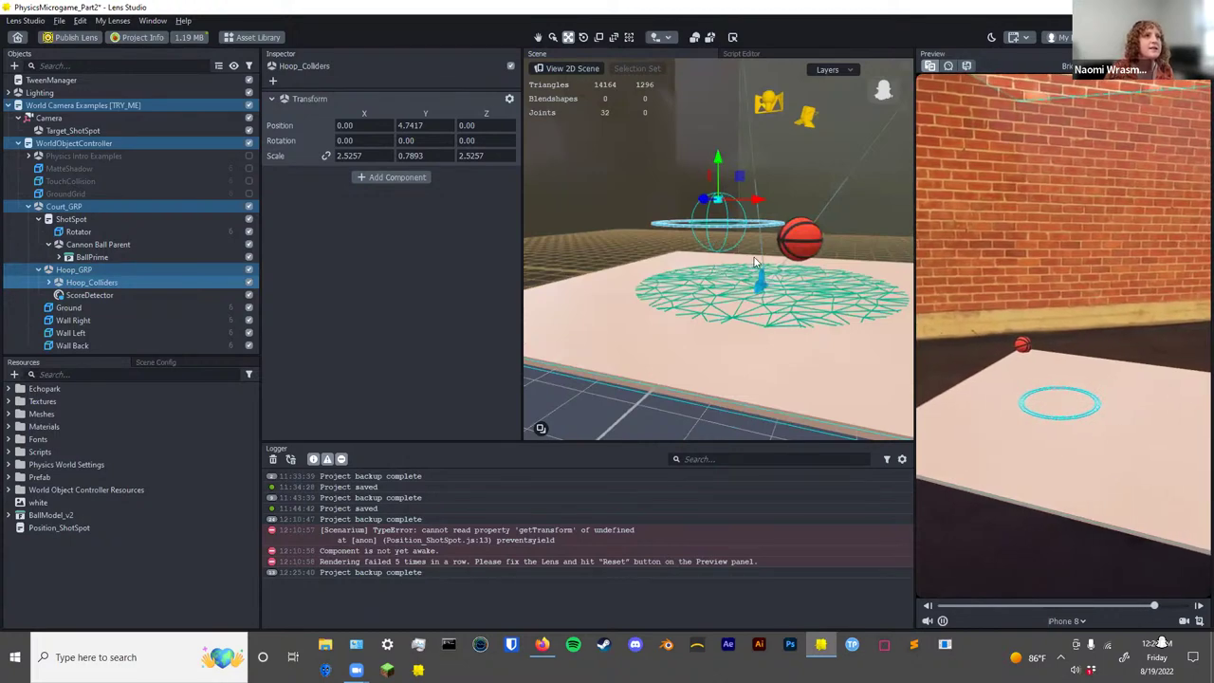
{"action": "left_click_drag", "start_coordinate": [665, 224], "coordinate": [641, 276], "text": "alt"}
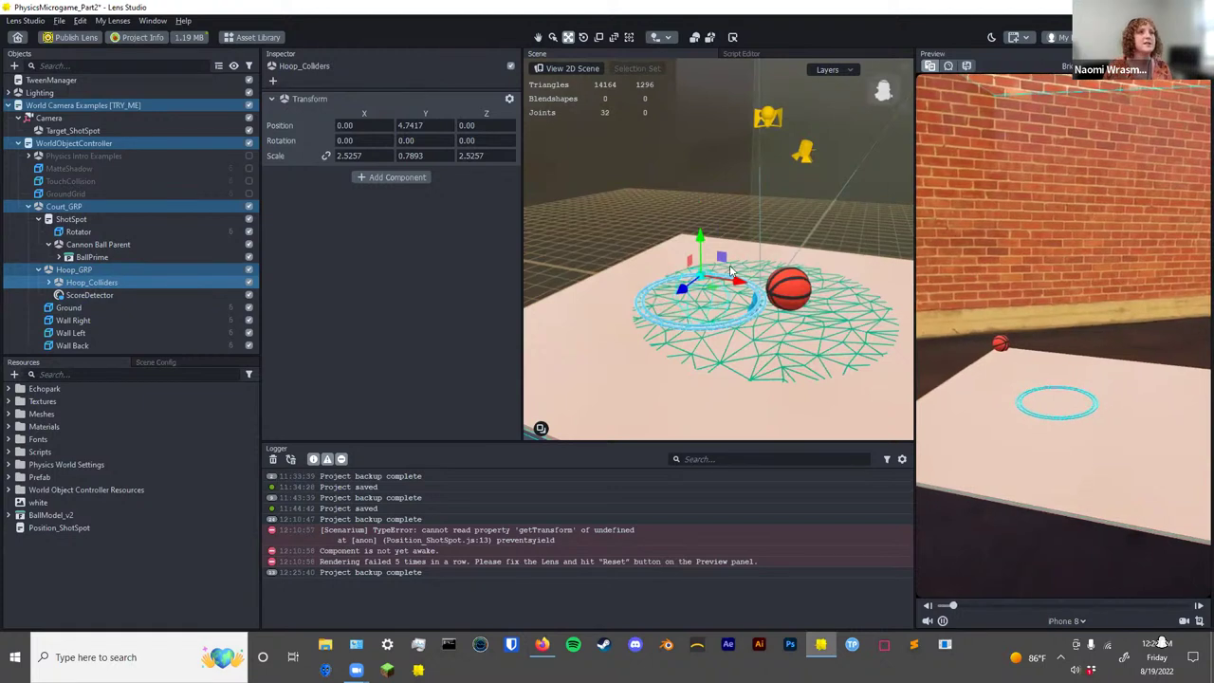
Create a new scene object inside Hoop_GRP and add a Physics Collider component to it.
{"action": "left_click", "coordinate": [92, 296]}
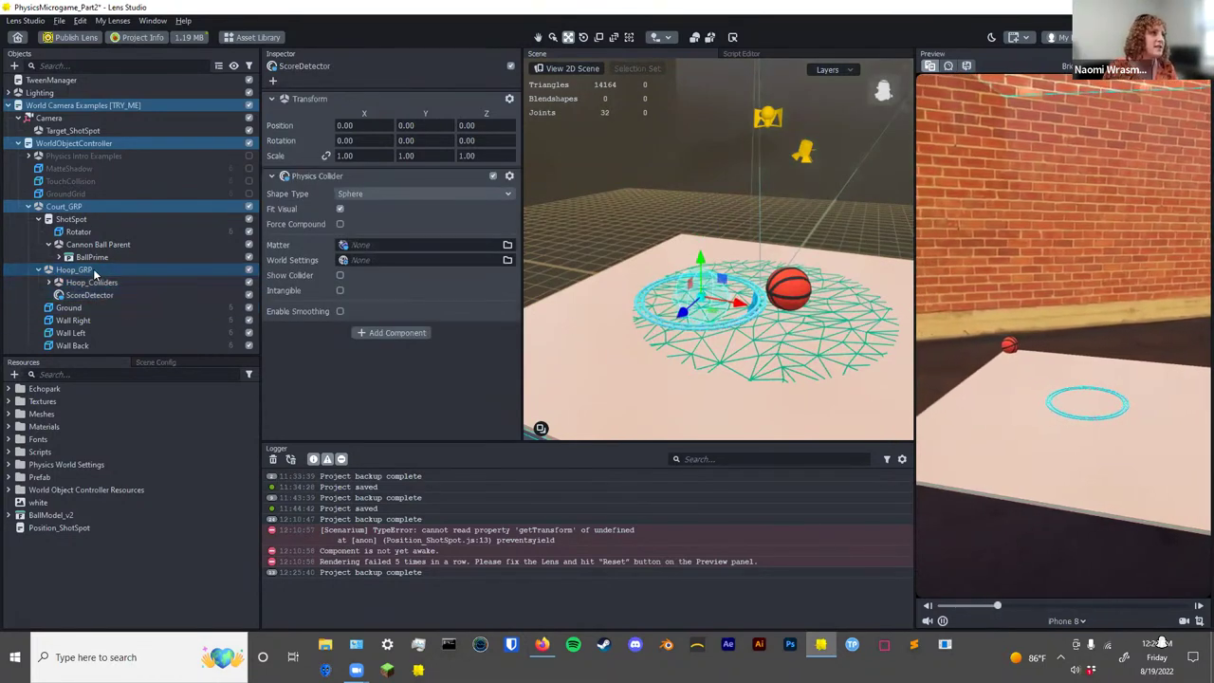
{"action": "left_click", "coordinate": [98, 270]}
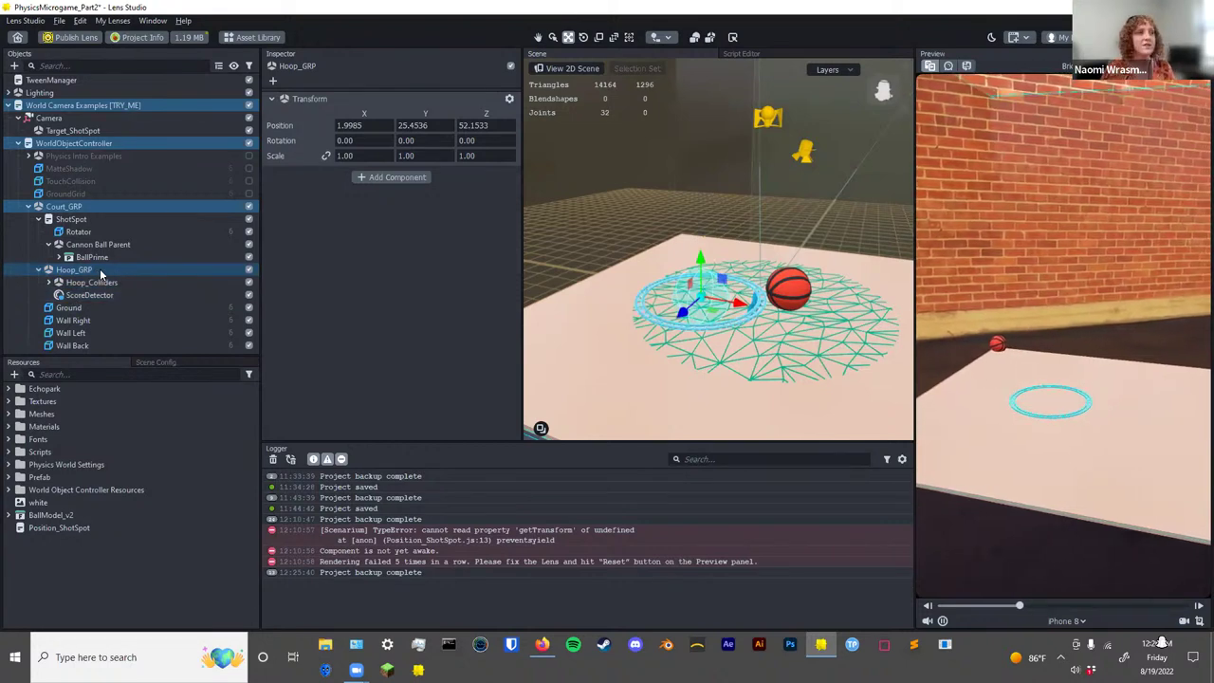
{"action": "right_click", "coordinate": [108, 271]}
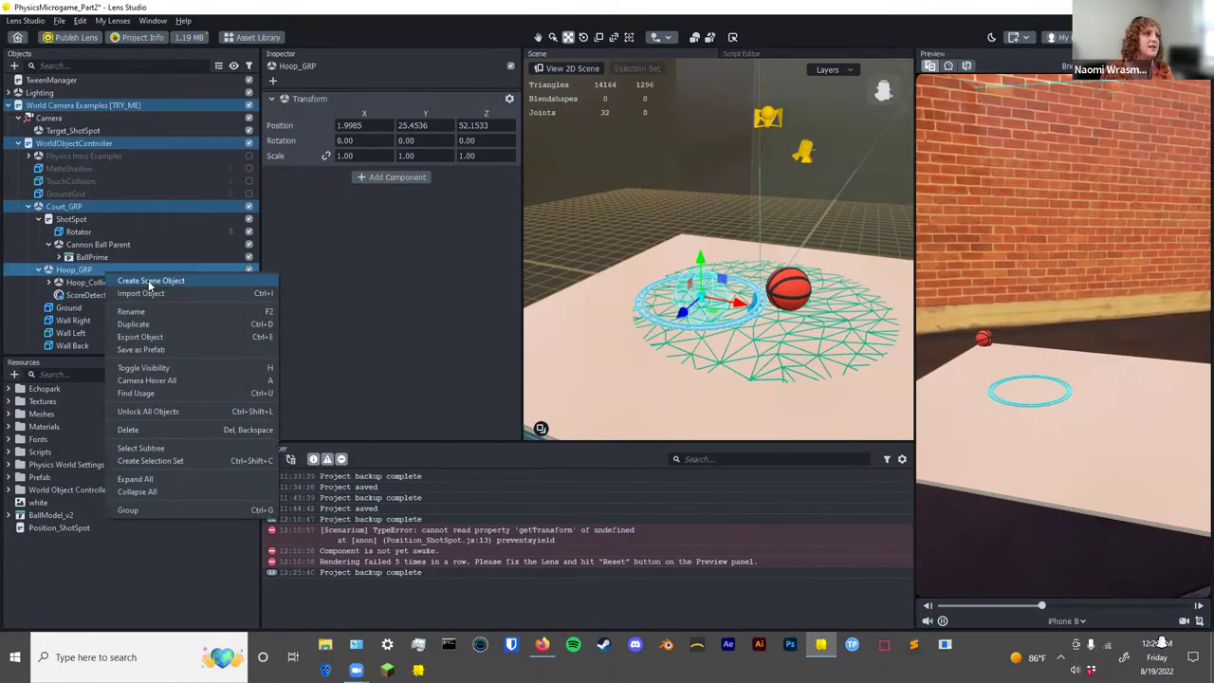
{"action": "left_click", "coordinate": [151, 280]}
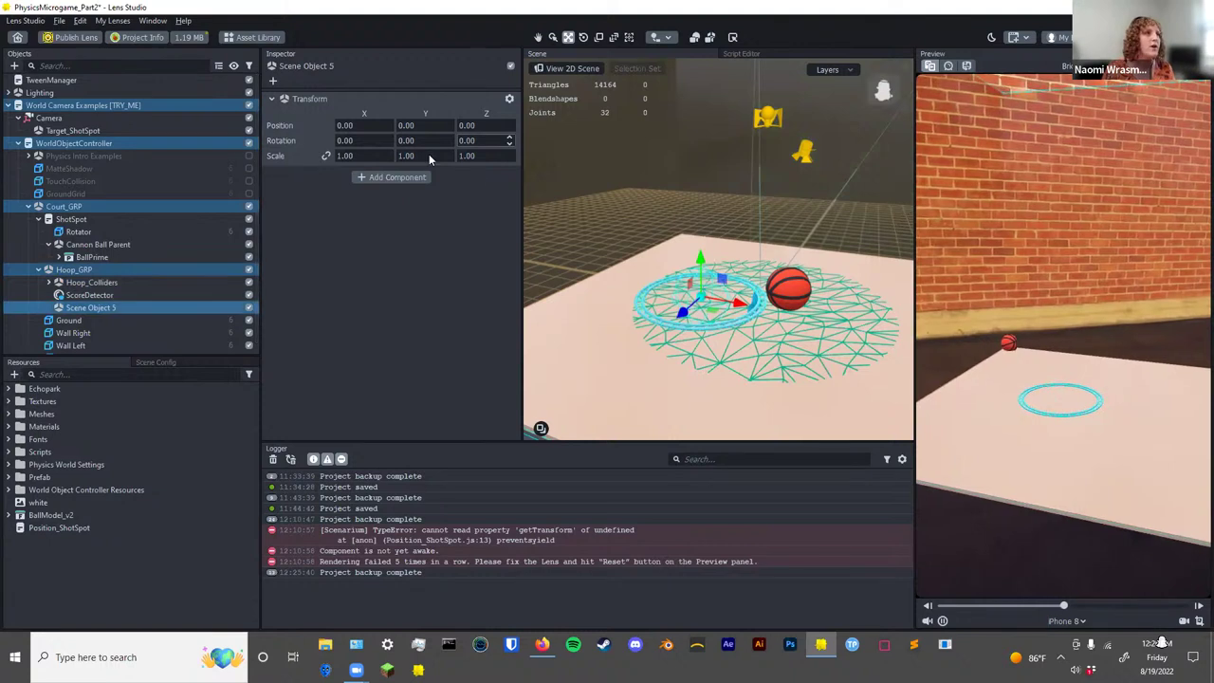
{"action": "left_click", "coordinate": [392, 177]}
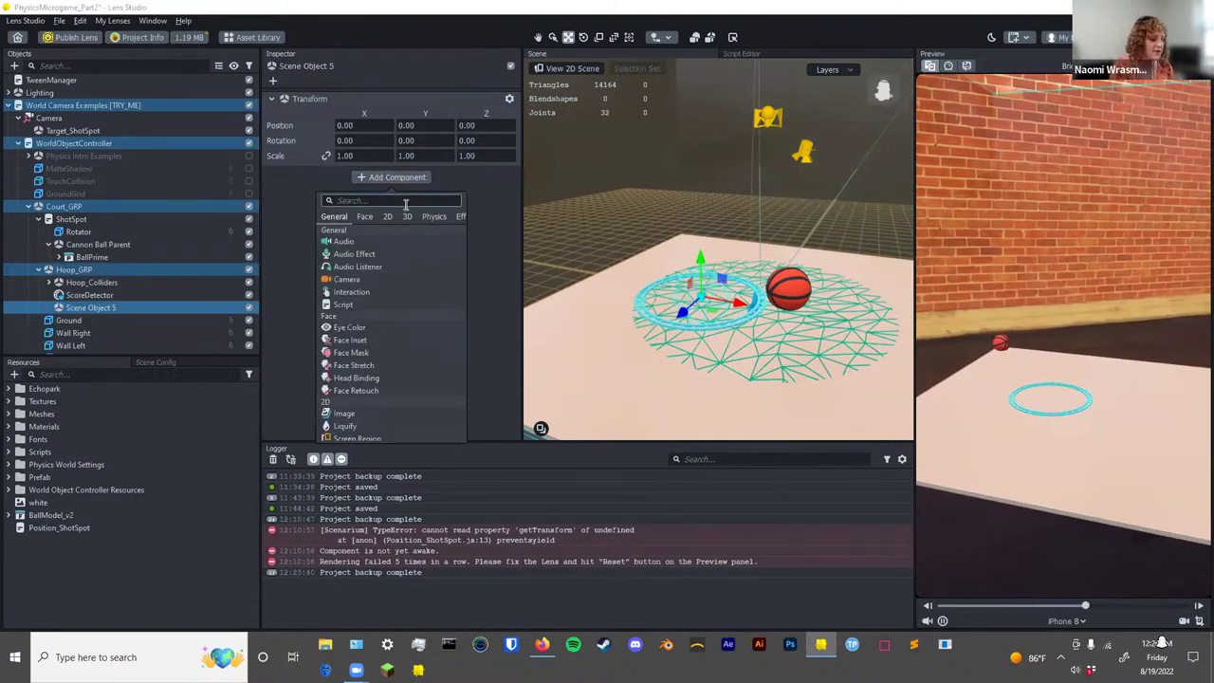
{"action": "type", "text": "collid"}
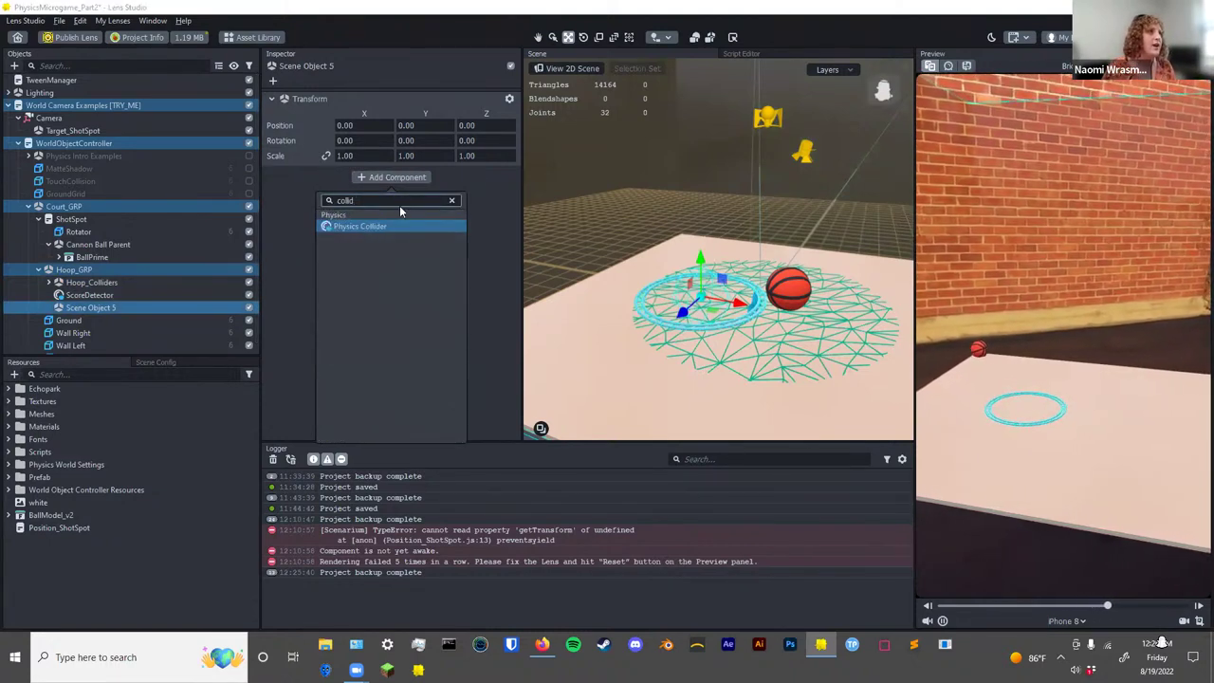
{"action": "left_click", "coordinate": [399, 224]}
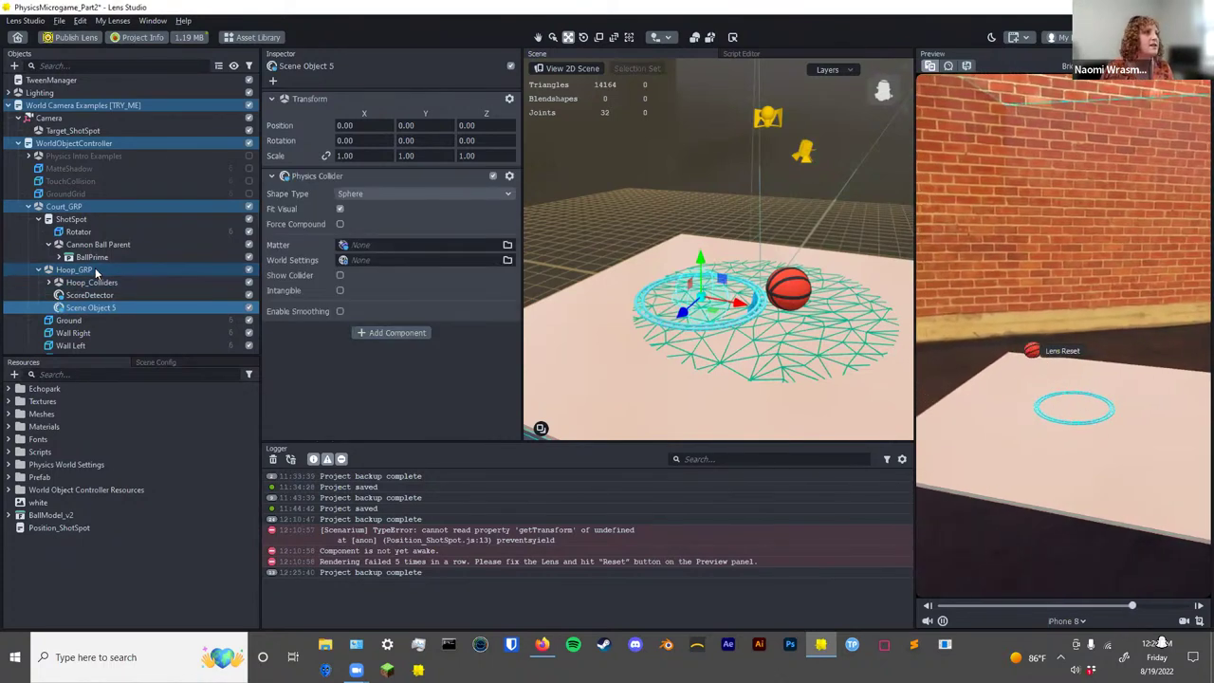
Rename the new collider object Backboard and set its collider shape type to Box.
{"action": "double_click", "coordinate": [96, 306]}
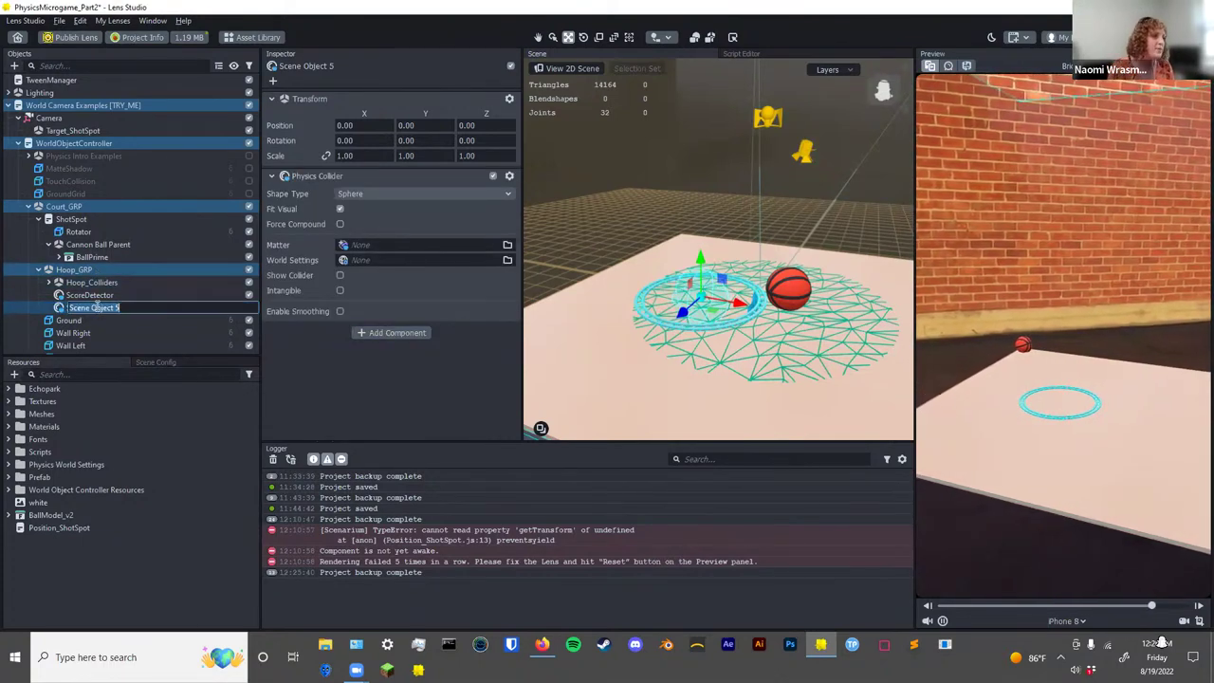
{"action": "type", "text": "Backboard"}
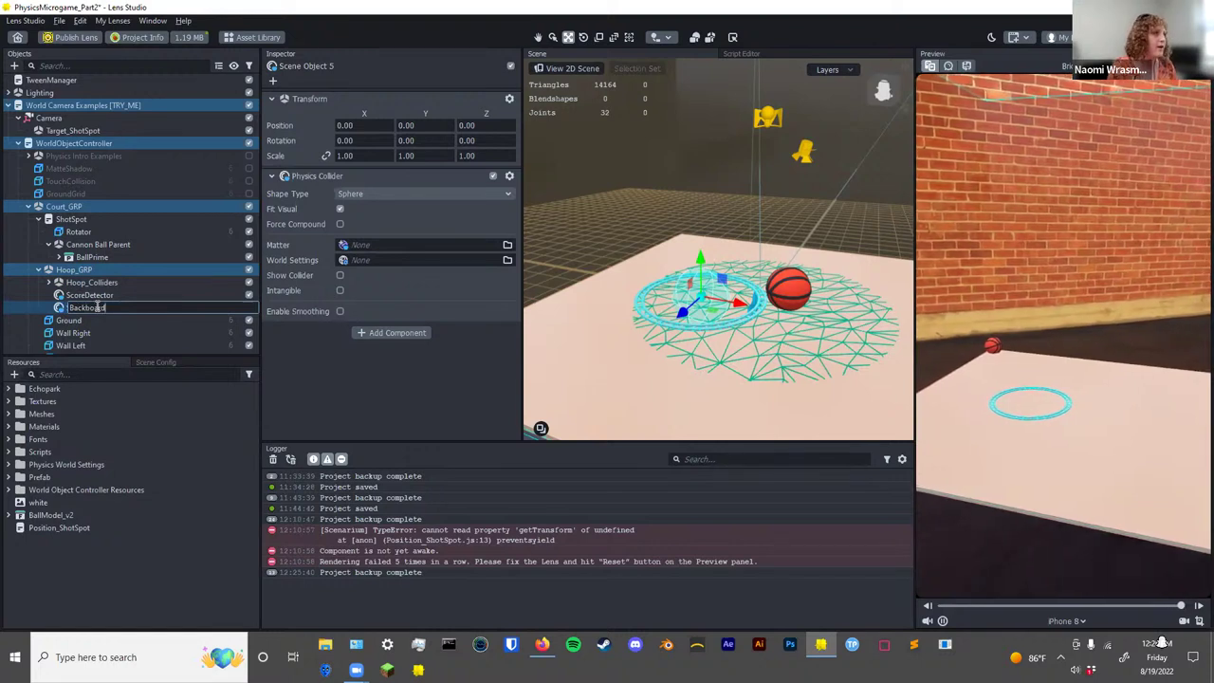
{"action": "key", "text": "Return"}
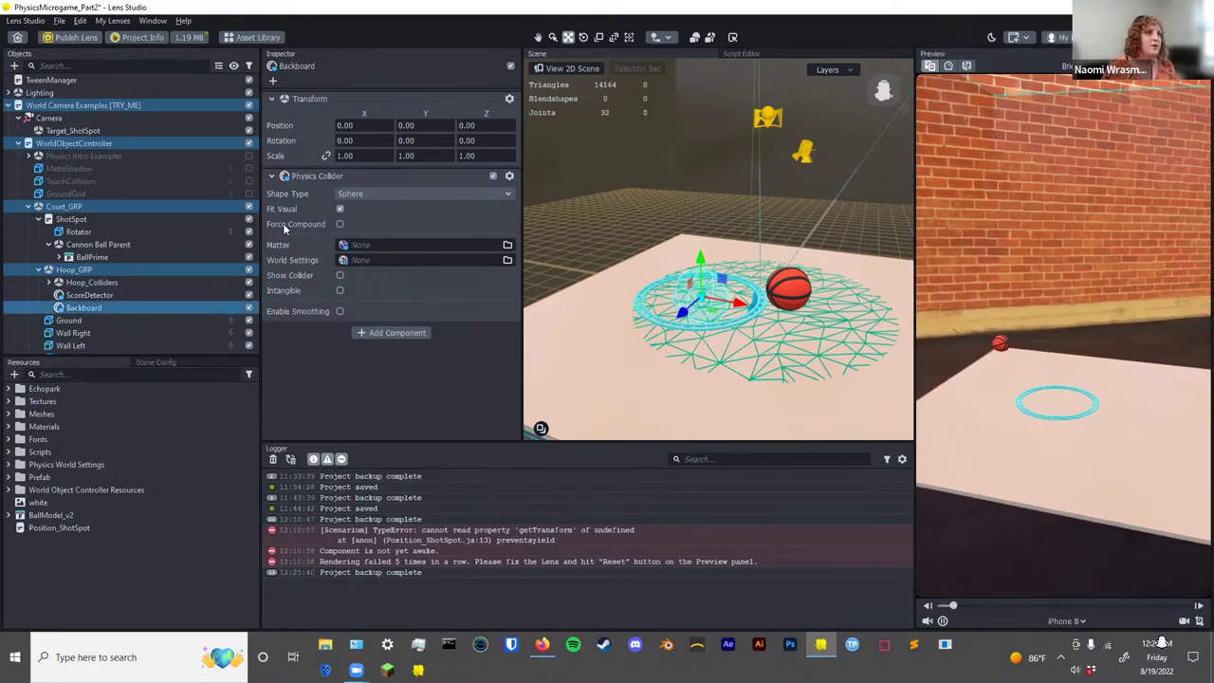
{"action": "left_click", "coordinate": [380, 192]}
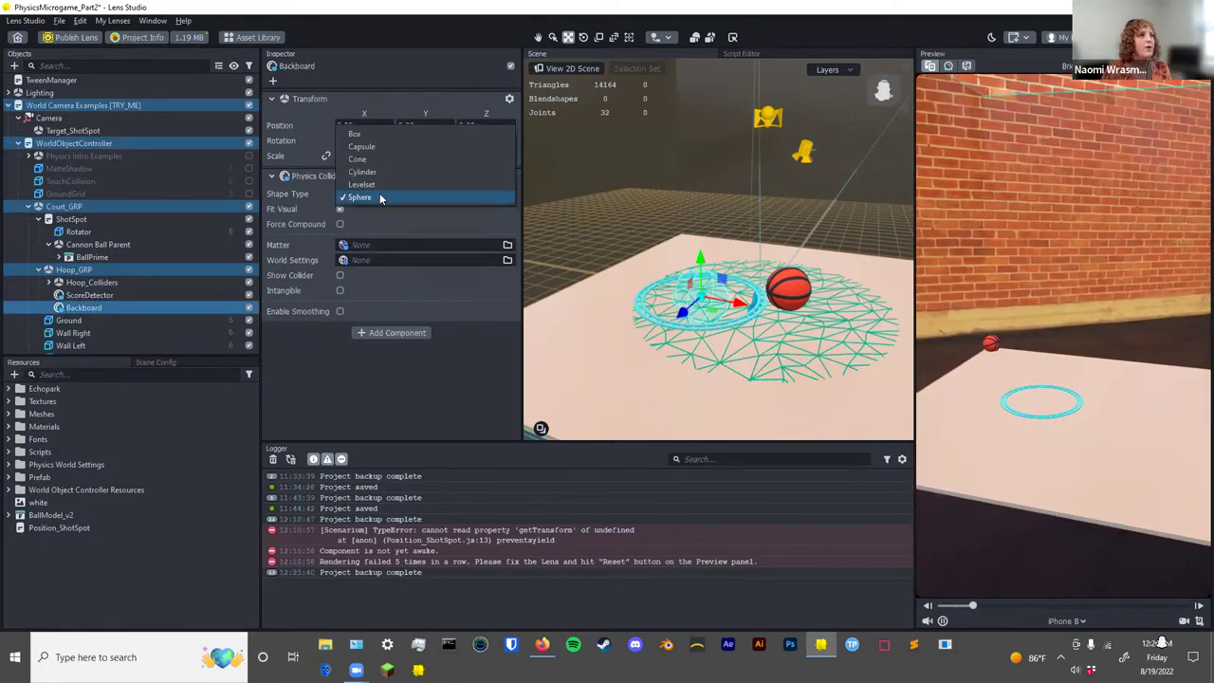
{"action": "left_click", "coordinate": [369, 134]}
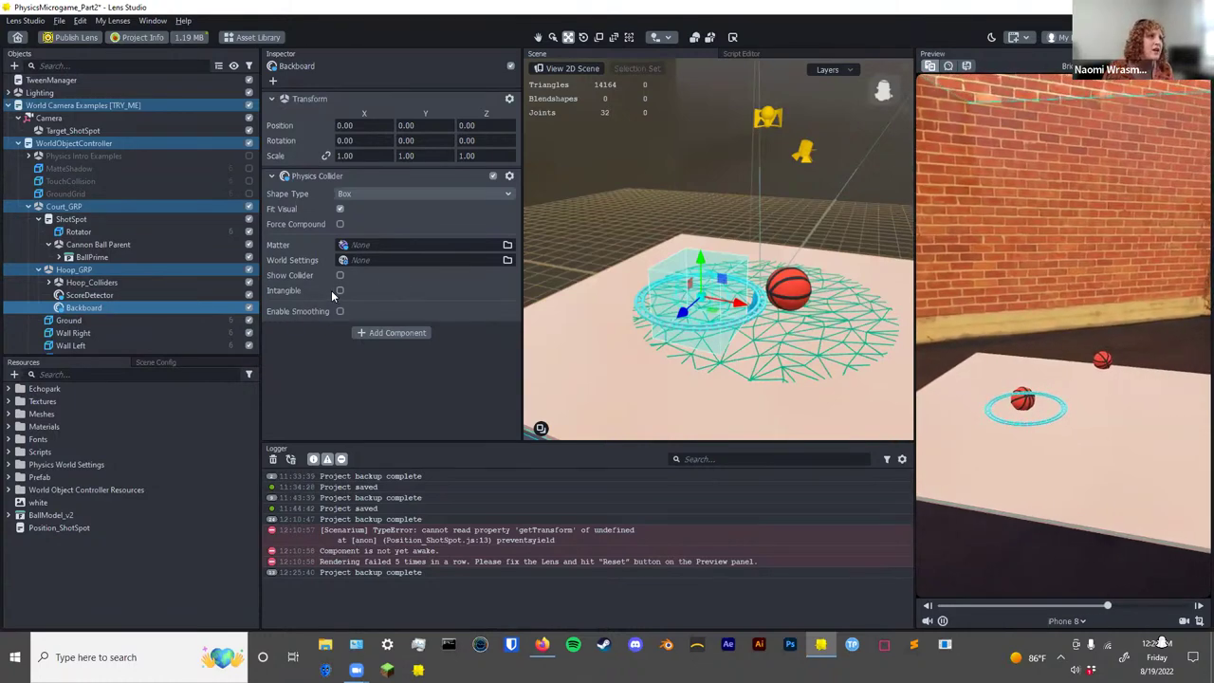
Move Backboard up and behind the hoop ring, to a position of about Y 10.46 and Z -16.55.
{"action": "scroll", "coordinate": [651, 344], "scroll_direction": "up", "scroll_amount": 2}
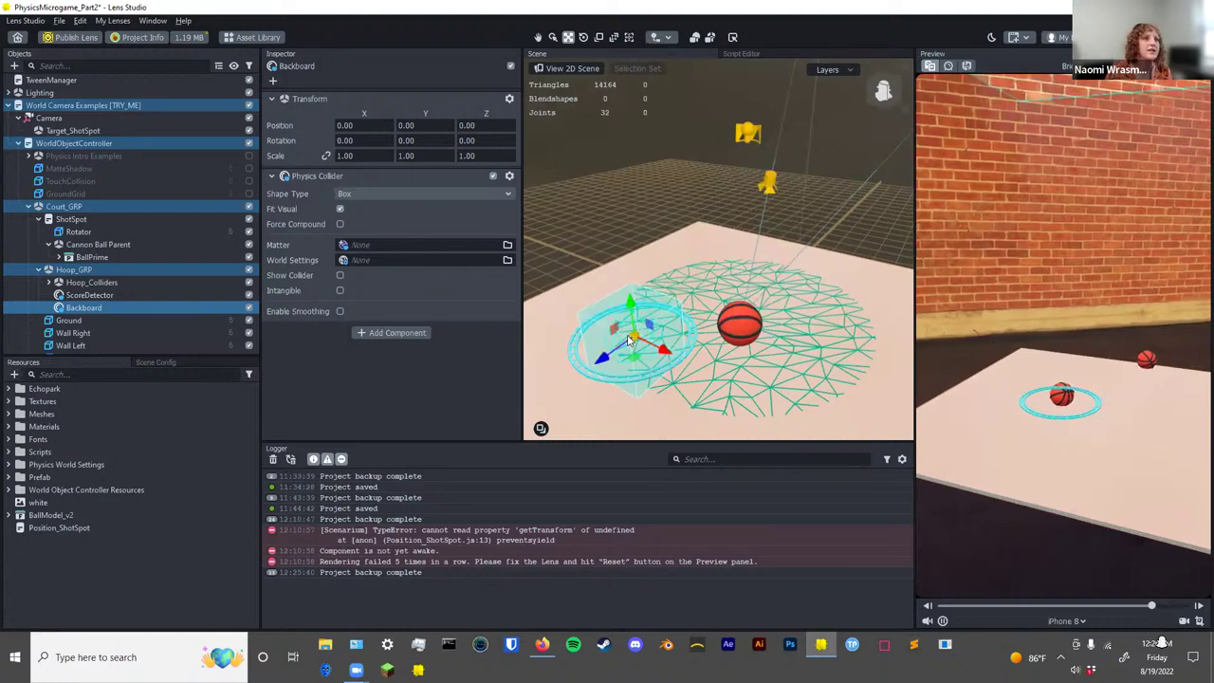
{"action": "left_click_drag", "start_coordinate": [628, 341], "coordinate": [678, 228]}
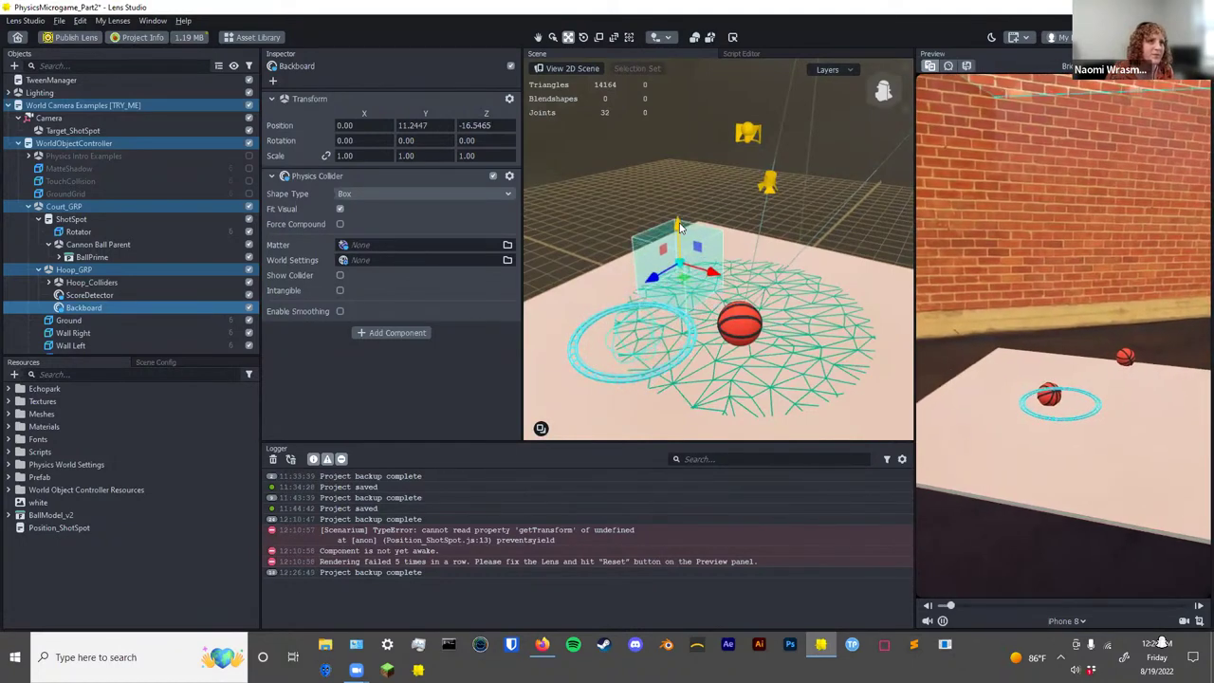
{"action": "right_click_drag", "start_coordinate": [726, 297], "coordinate": [517, 358]}
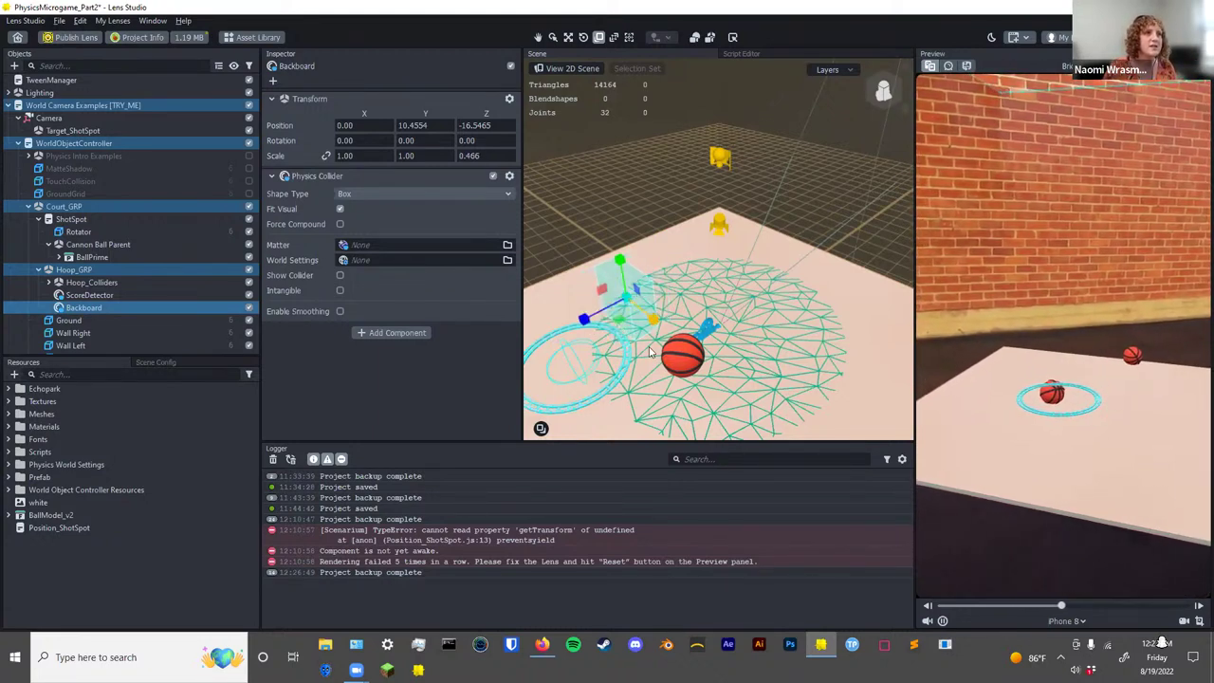
Scale Backboard into a wide, thin panel of about 2.70 in X, 2.05 in Y and 0.35 in Z.
{"action": "mouse_move", "coordinate": [660, 327]}
{"action": "left_mouse_down", "text": "alt"}
{"action": "mouse_move", "coordinate": [614, 308]}
{"action": "mouse_move", "coordinate": [678, 343]}
{"action": "left_mouse_up", "text": "alt"}
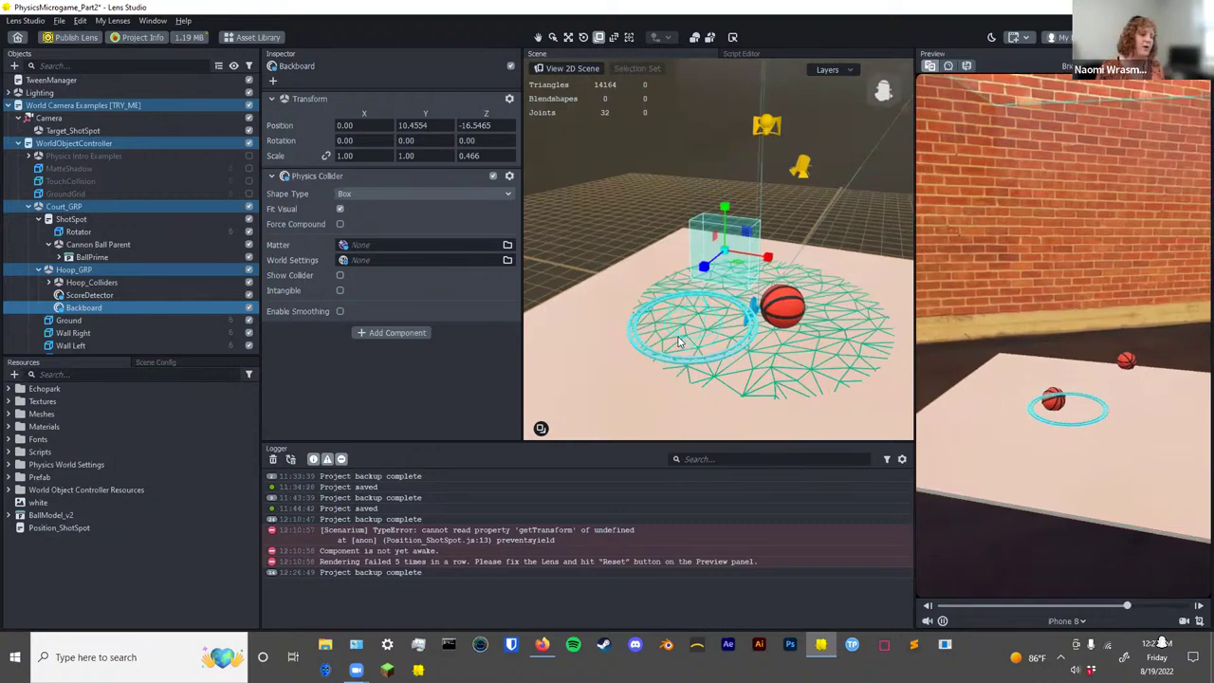
{"action": "left_click_drag", "start_coordinate": [709, 288], "coordinate": [617, 352], "text": "alt"}
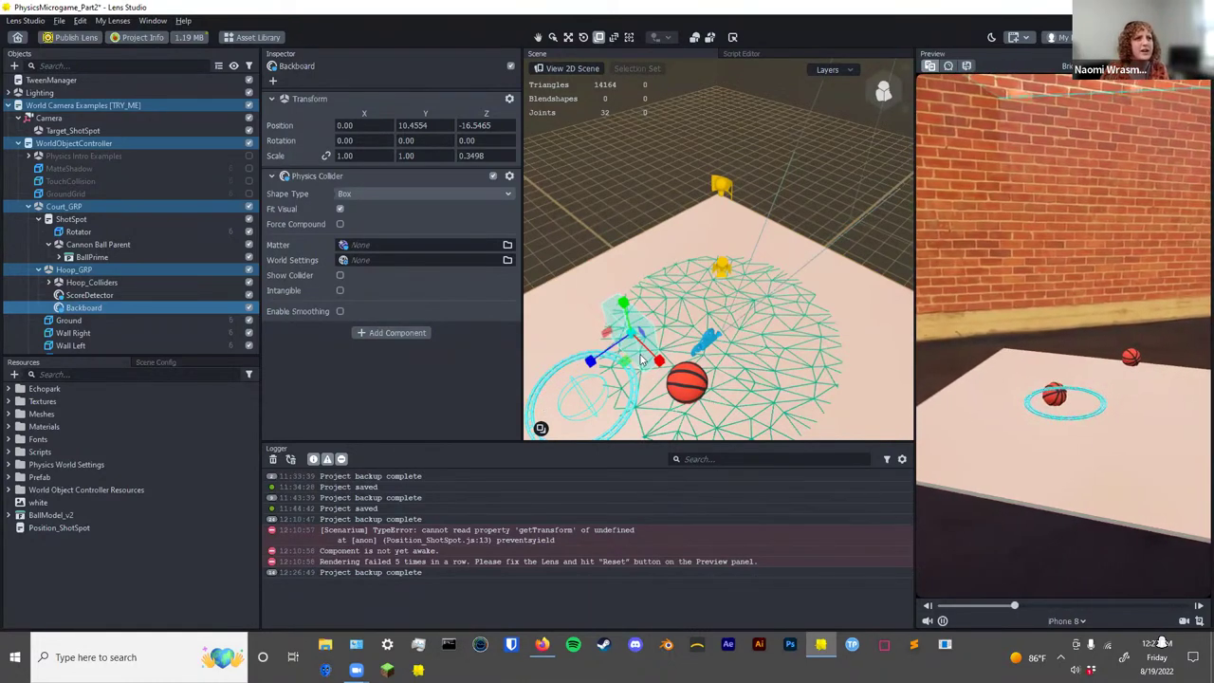
{"action": "middle_click_drag", "start_coordinate": [642, 360], "coordinate": [638, 336]}
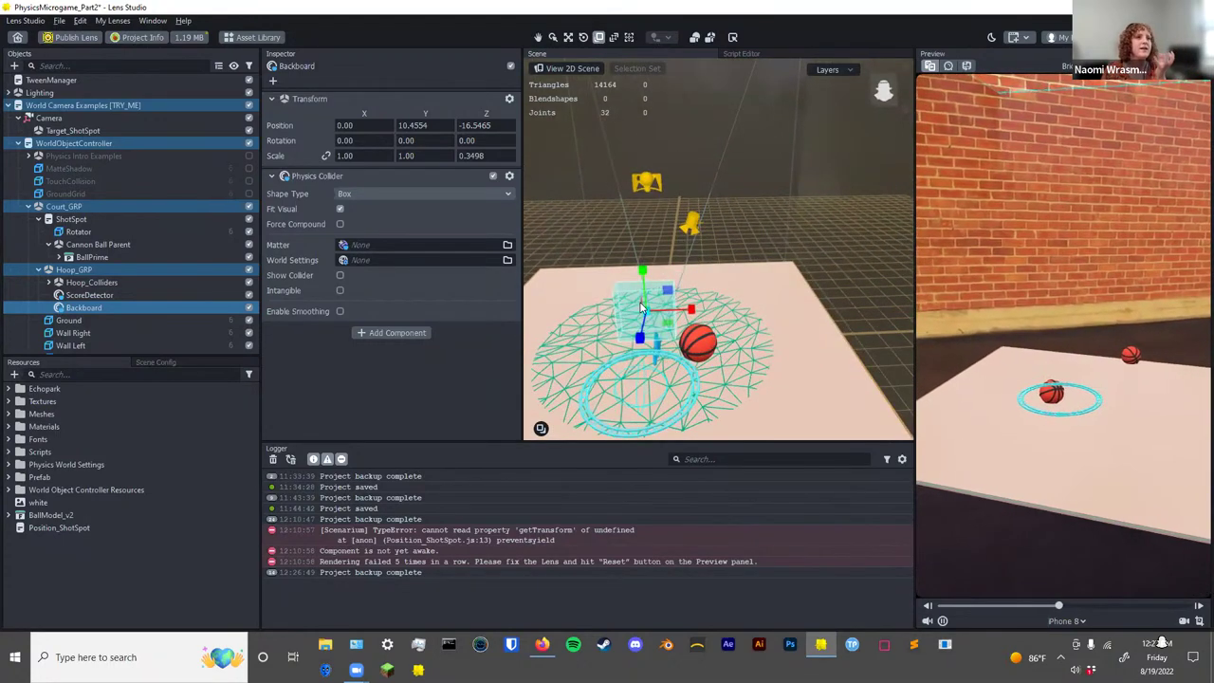
{"action": "middle_click_drag", "start_coordinate": [627, 301], "coordinate": [661, 370]}
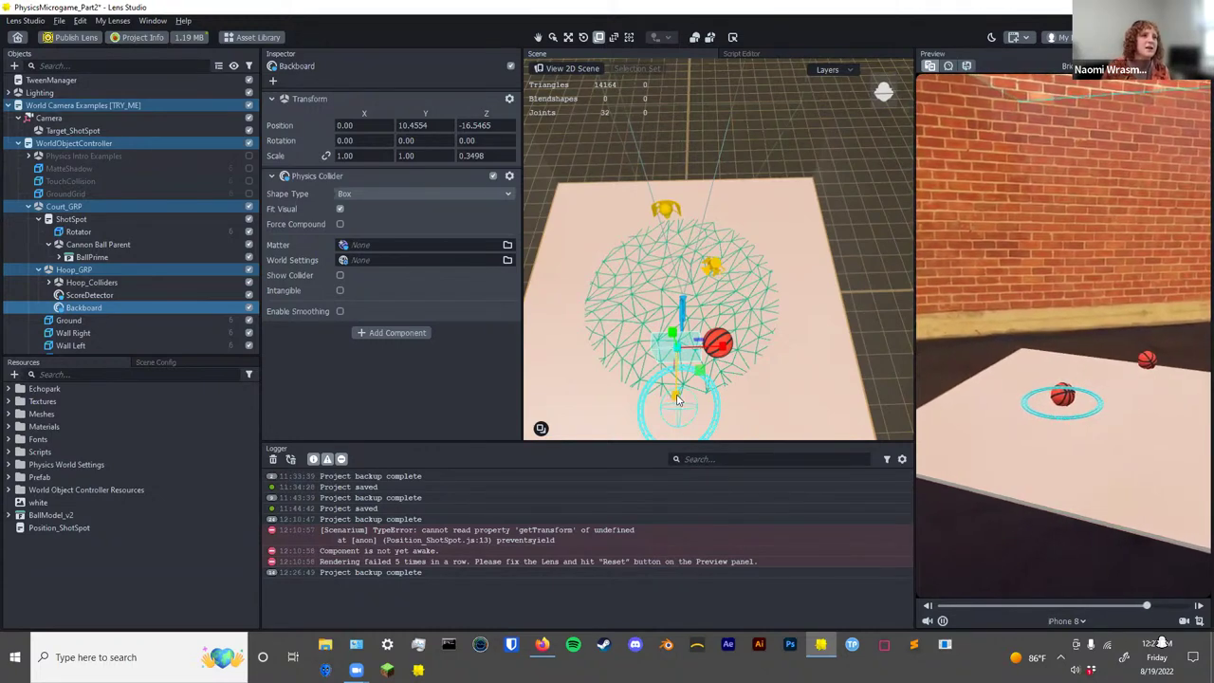
{"action": "left_click_drag", "start_coordinate": [697, 342], "coordinate": [791, 247], "text": "alt"}
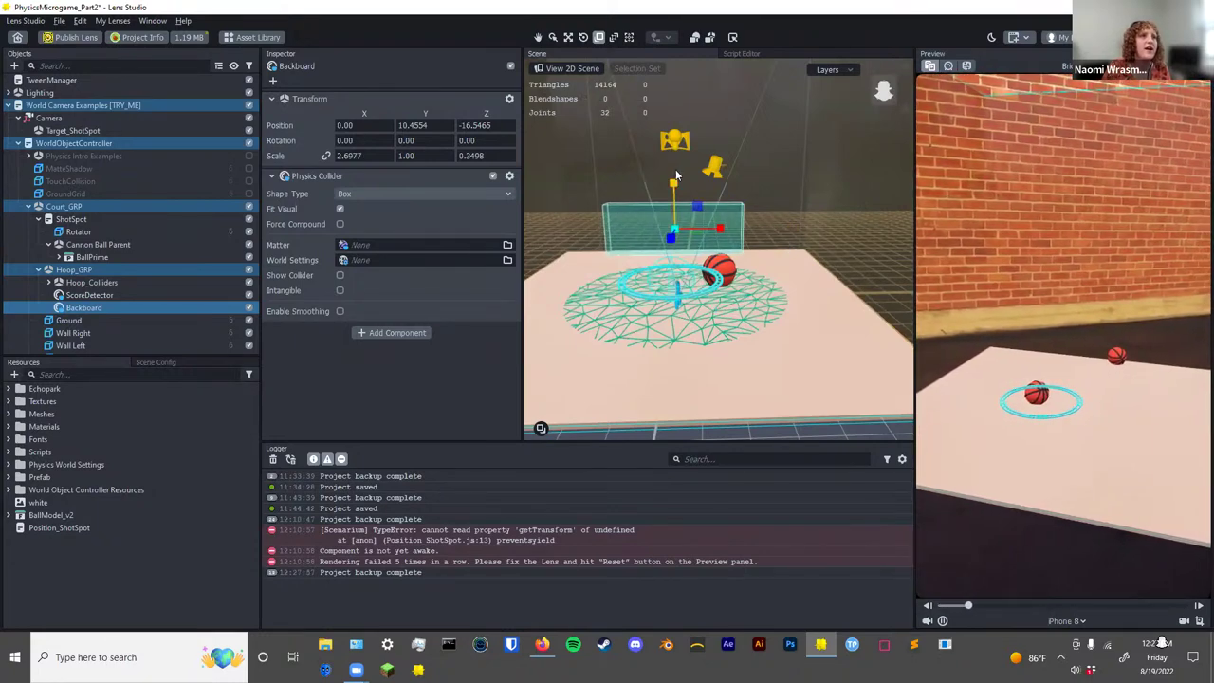
{"action": "left_click_drag", "start_coordinate": [672, 183], "coordinate": [690, 295]}
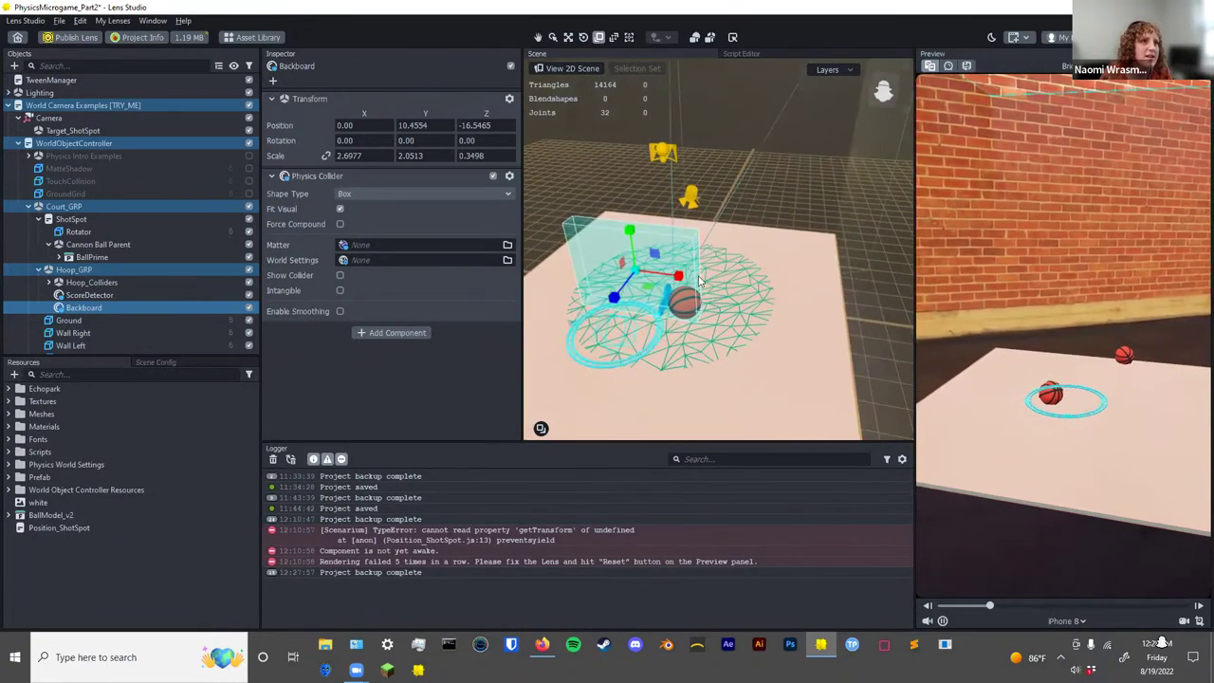
Scale Hoop_Colliders down proportionally to about 2.10 in X and Z and 0.66 in Y.
{"action": "left_click", "coordinate": [95, 283]}
{"action": "left_click_drag", "start_coordinate": [679, 409], "coordinate": [687, 370], "text": "alt"}
{"action": "key", "text": "r"}
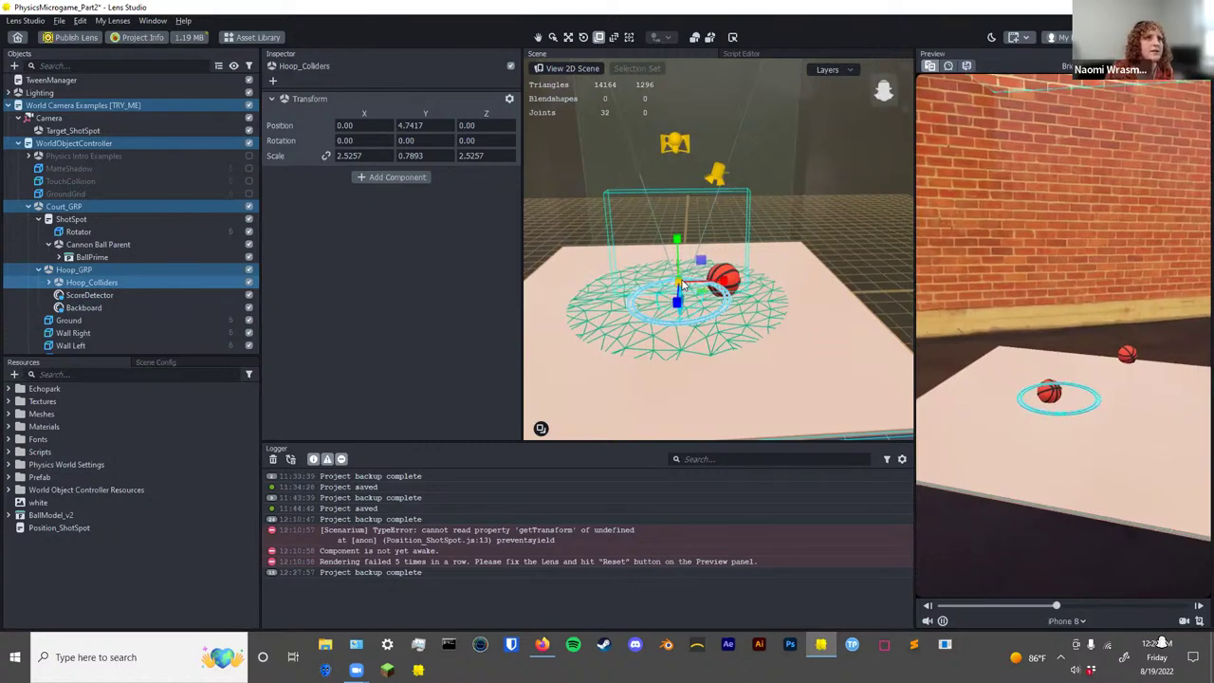
{"action": "left_click_drag", "start_coordinate": [677, 287], "coordinate": [749, 383]}
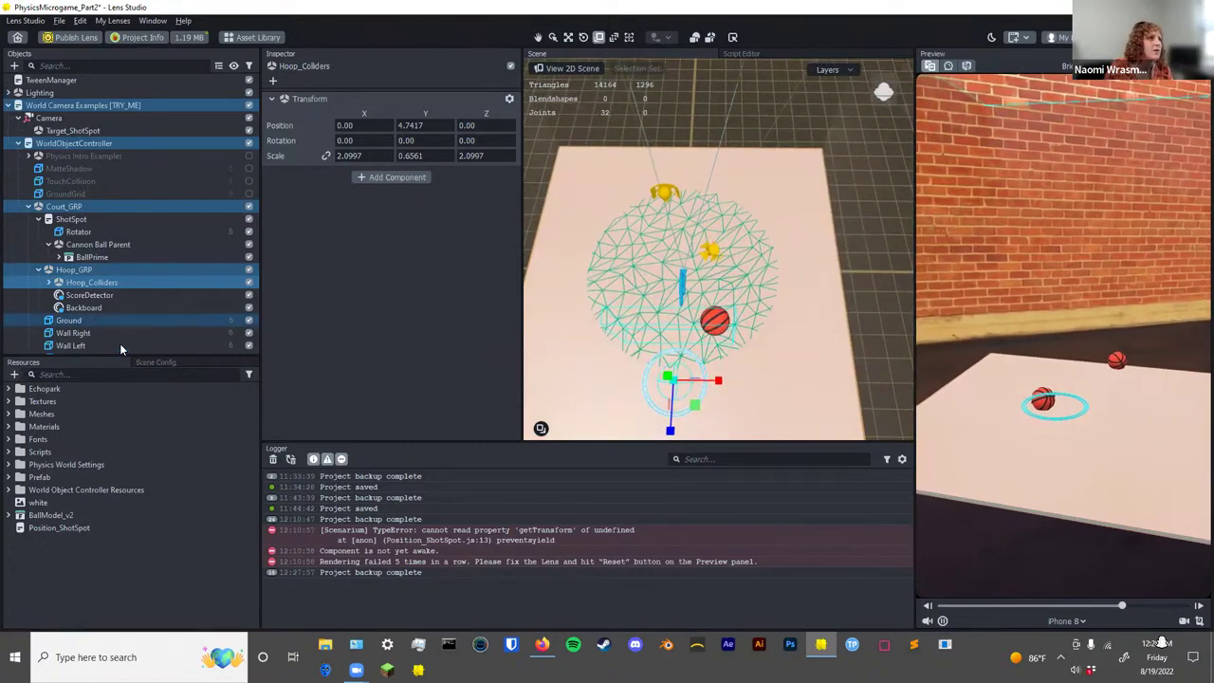
Move BallPrime over the hoop ring to compare their sizes, and undo the move.
{"action": "left_click_drag", "start_coordinate": [110, 307], "coordinate": [85, 250]}
{"action": "left_click", "coordinate": [86, 248]}
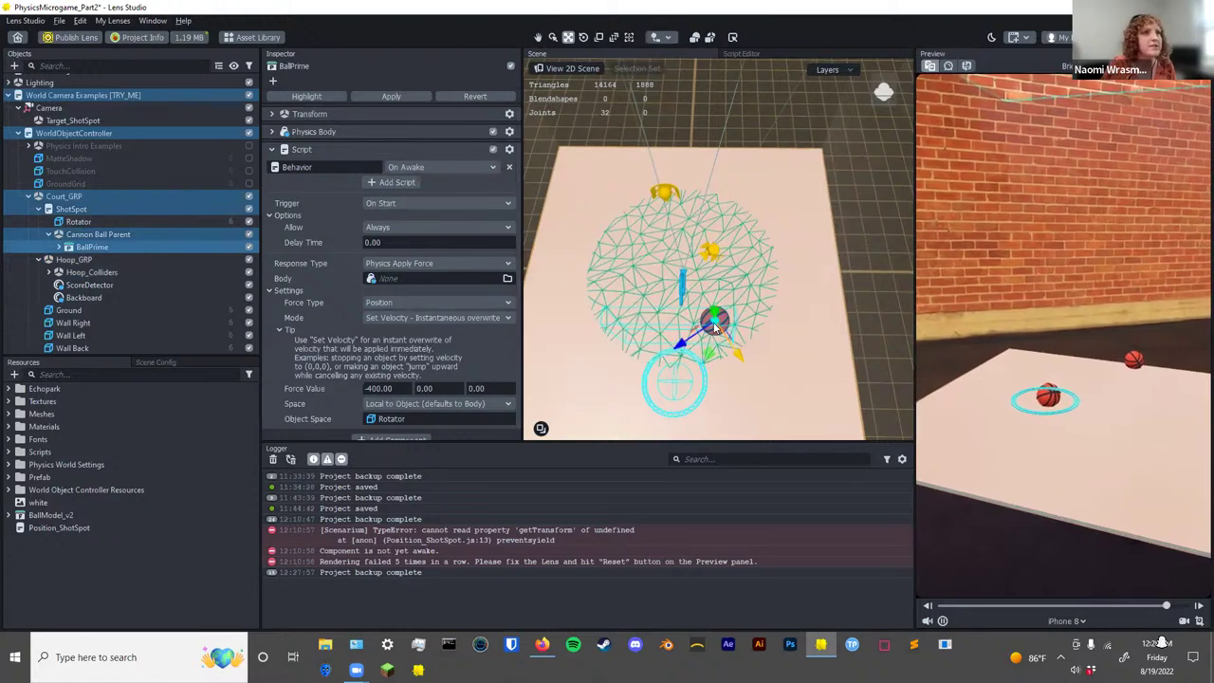
{"action": "left_click_drag", "start_coordinate": [706, 330], "coordinate": [677, 419]}
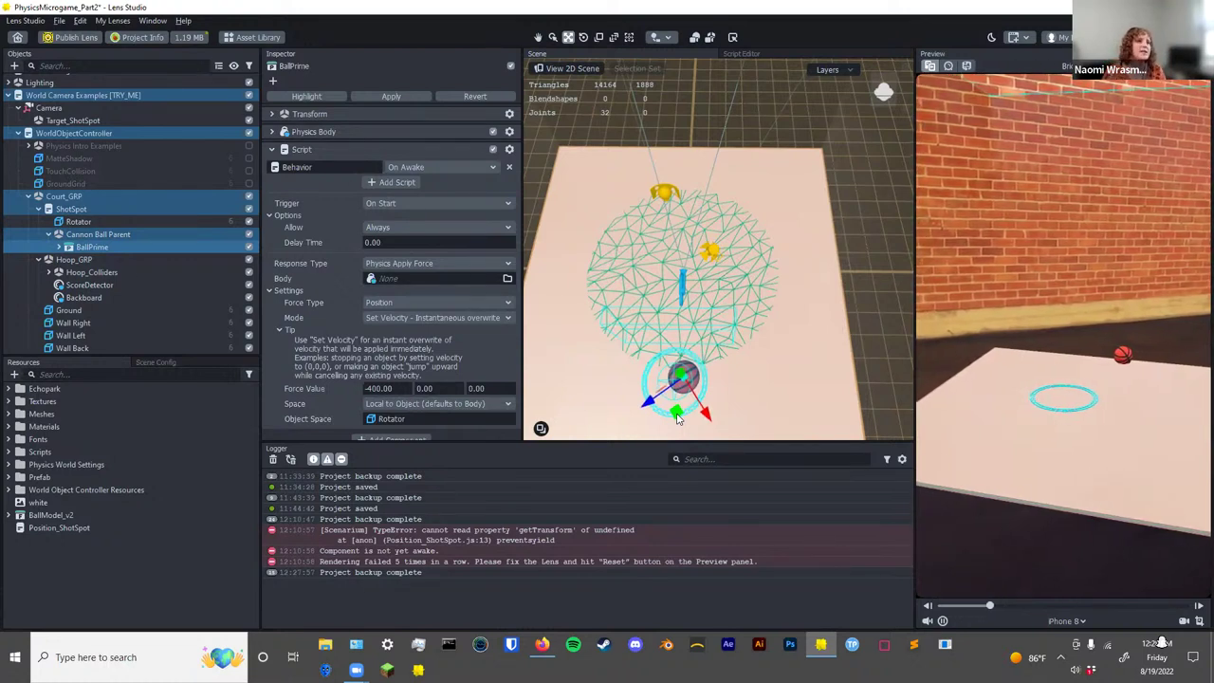
{"action": "key", "text": "ctrl+z"}
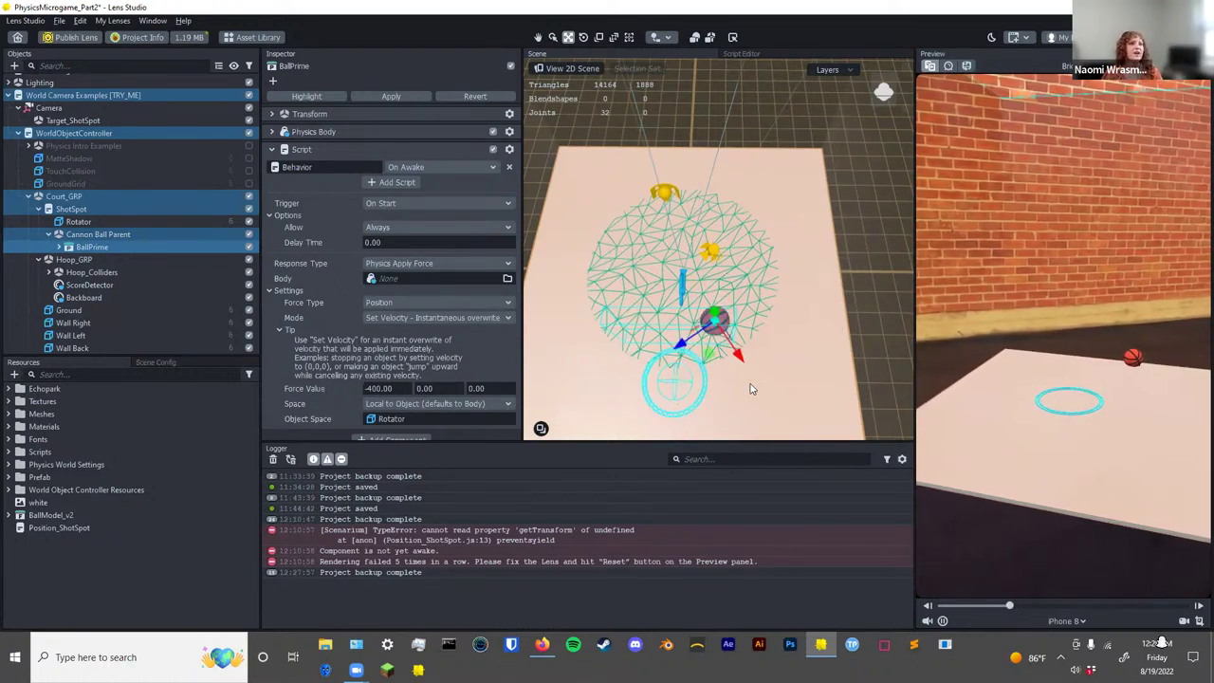
Scale ScoreDetector down uniformly to about 0.44 so its sphere is small within the hoop ring.
{"action": "left_click", "coordinate": [149, 287]}
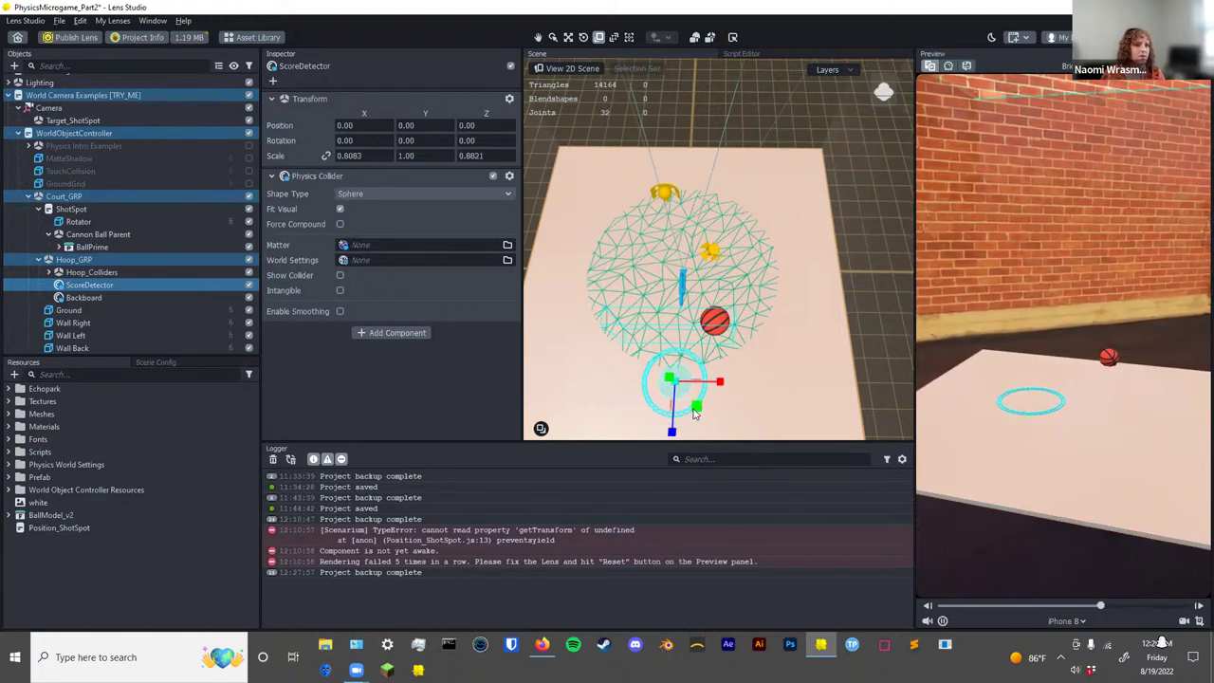
{"action": "right_click_drag", "start_coordinate": [692, 389], "coordinate": [637, 285]}
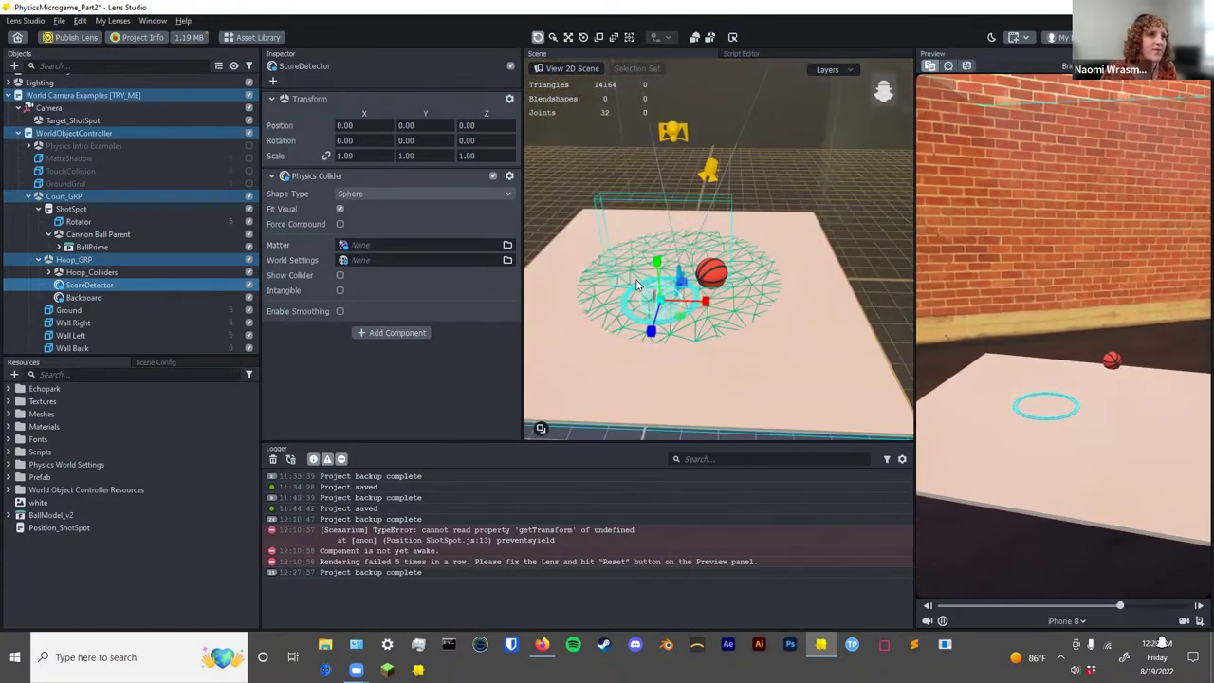
{"action": "left_click_drag", "start_coordinate": [661, 305], "coordinate": [655, 309]}
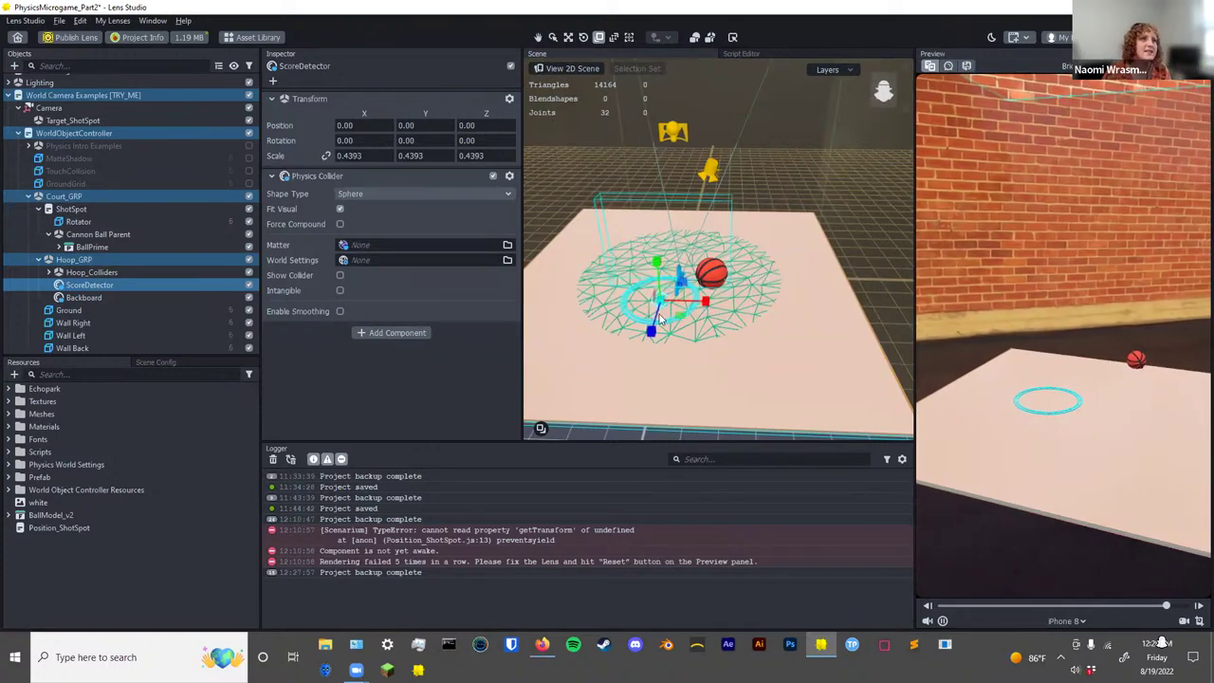
Try BallPrime inside the hoop ring to check its fit around the ScoreDetector sphere.
{"action": "right_click_drag", "start_coordinate": [699, 344], "coordinate": [661, 349]}
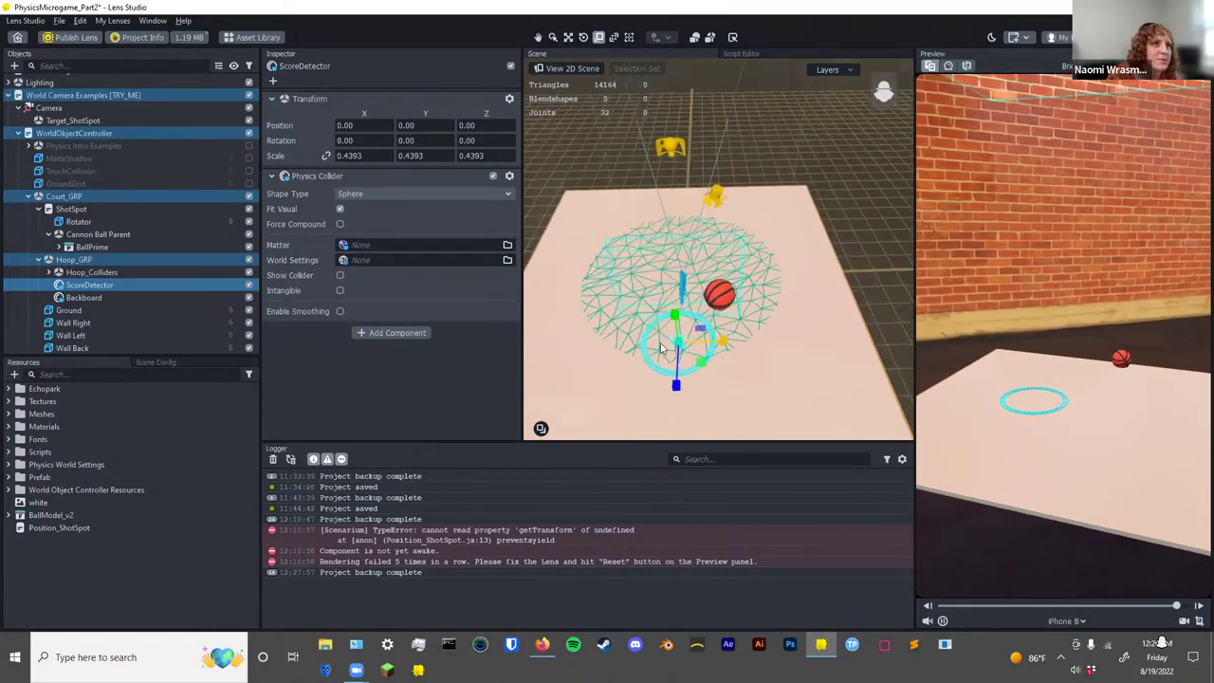
{"action": "left_click", "coordinate": [91, 246]}
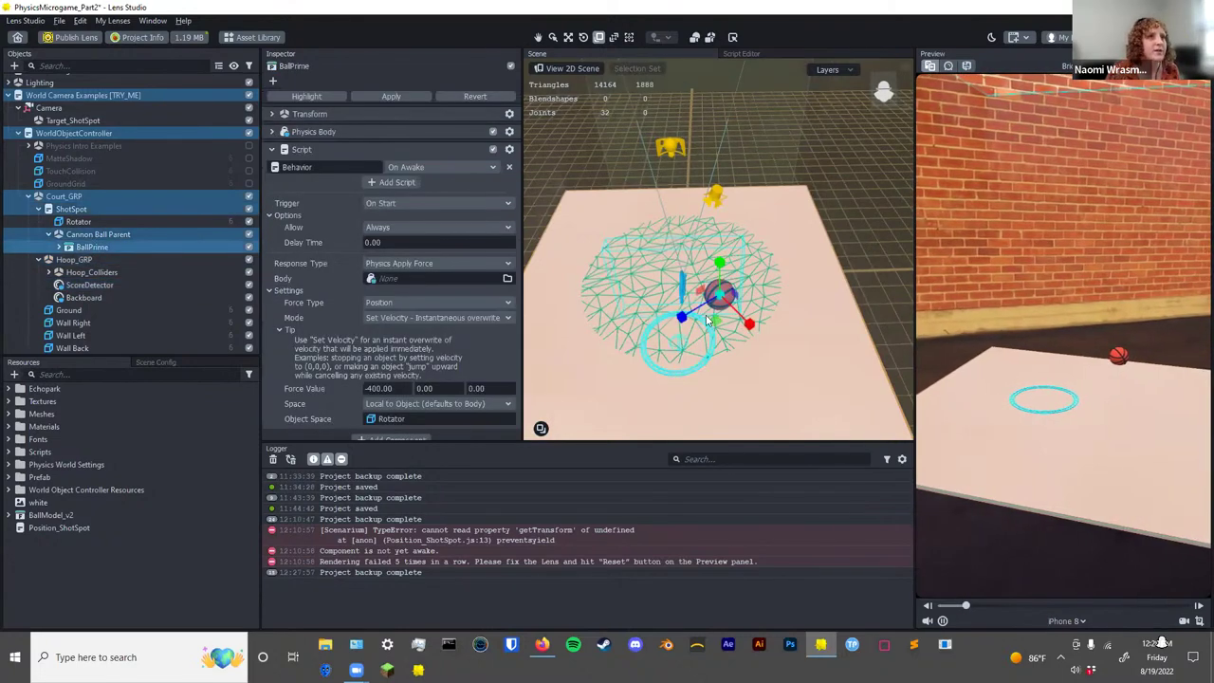
{"action": "left_click_drag", "start_coordinate": [715, 327], "coordinate": [687, 368]}
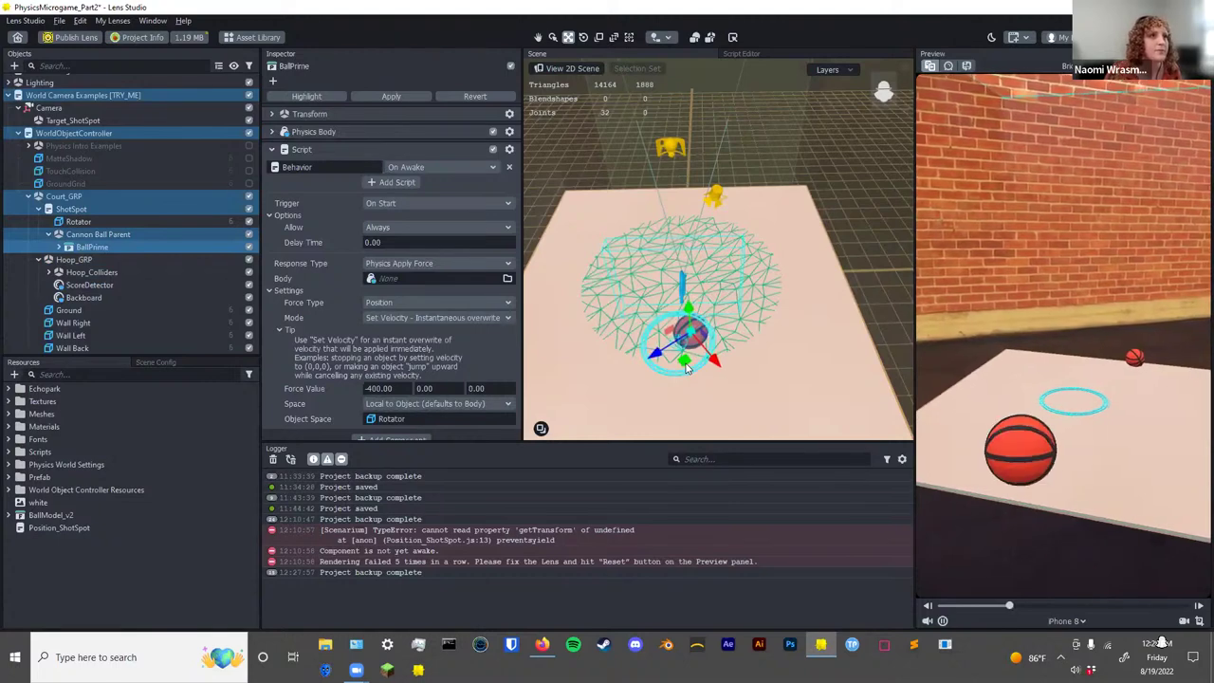
Disable the BallPrime object under Cannon Ball Parent.
{"action": "left_click_drag", "start_coordinate": [685, 322], "coordinate": [713, 352], "text": "alt"}
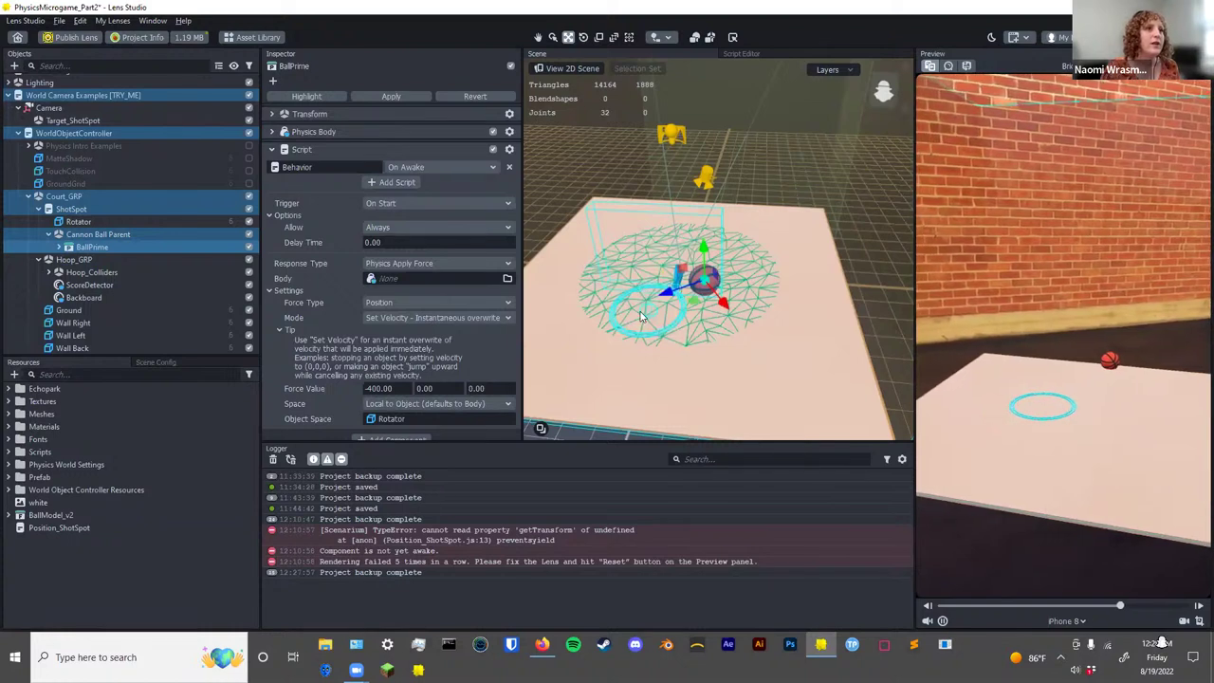
{"action": "left_click", "coordinate": [249, 247]}
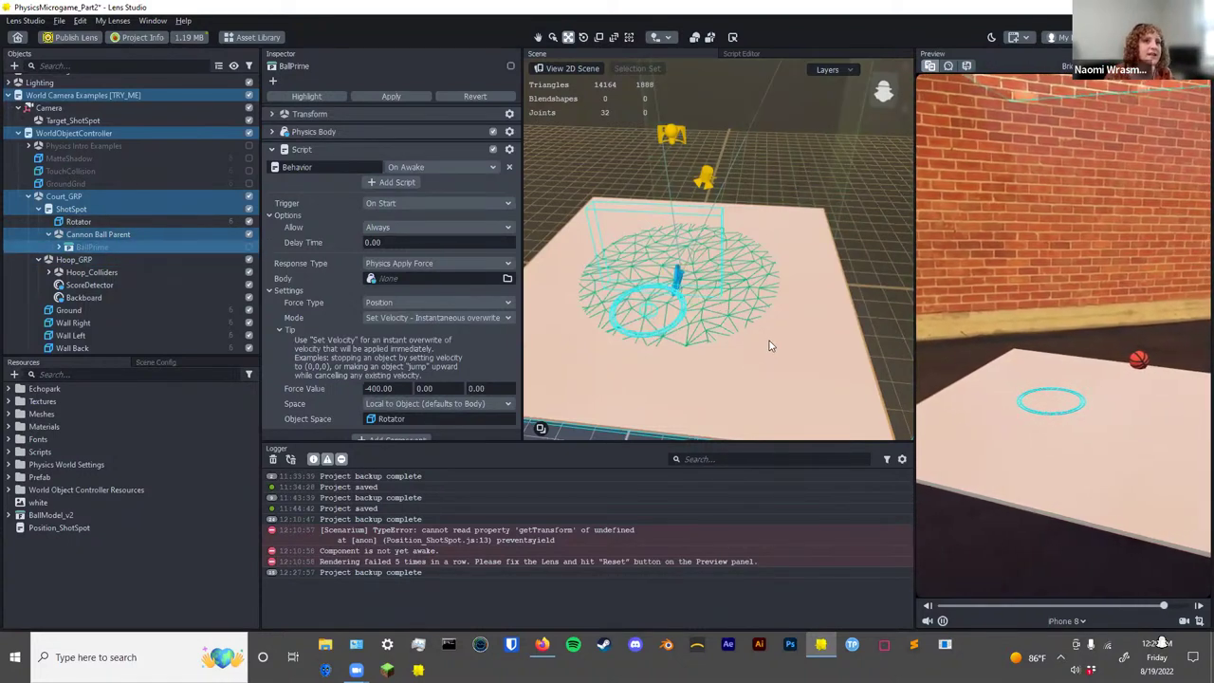
Turn on Show Collider for the ScoreDetector and Backboard physics colliders in Hoop_GRP.
{"action": "left_click_drag", "start_coordinate": [674, 332], "coordinate": [158, 256], "text": "alt"}
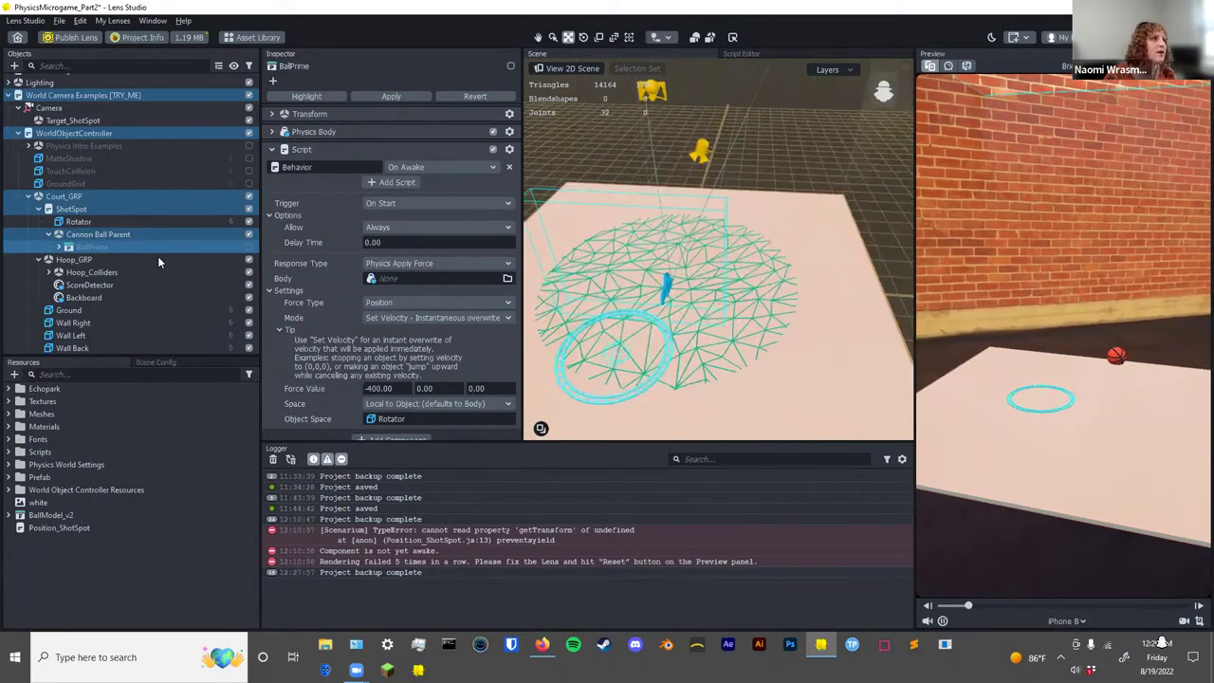
{"action": "left_click", "coordinate": [95, 285]}
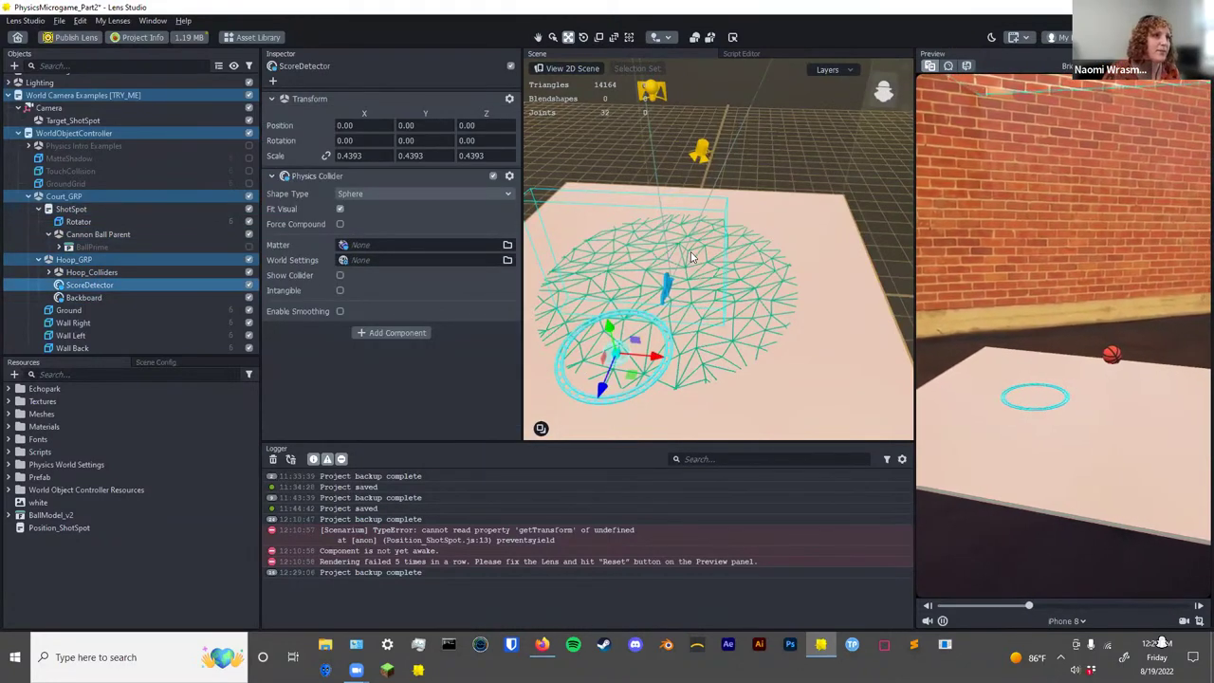
{"action": "left_click_drag", "start_coordinate": [588, 361], "coordinate": [712, 275], "text": "alt"}
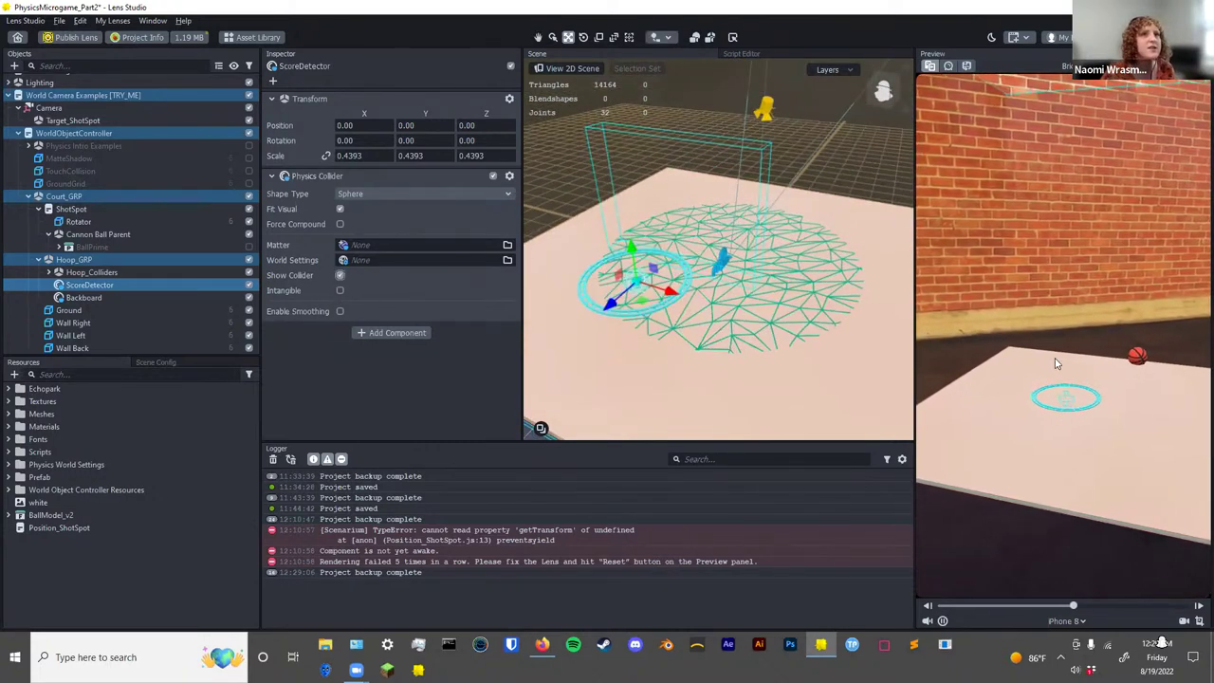
{"action": "left_click", "coordinate": [91, 296]}
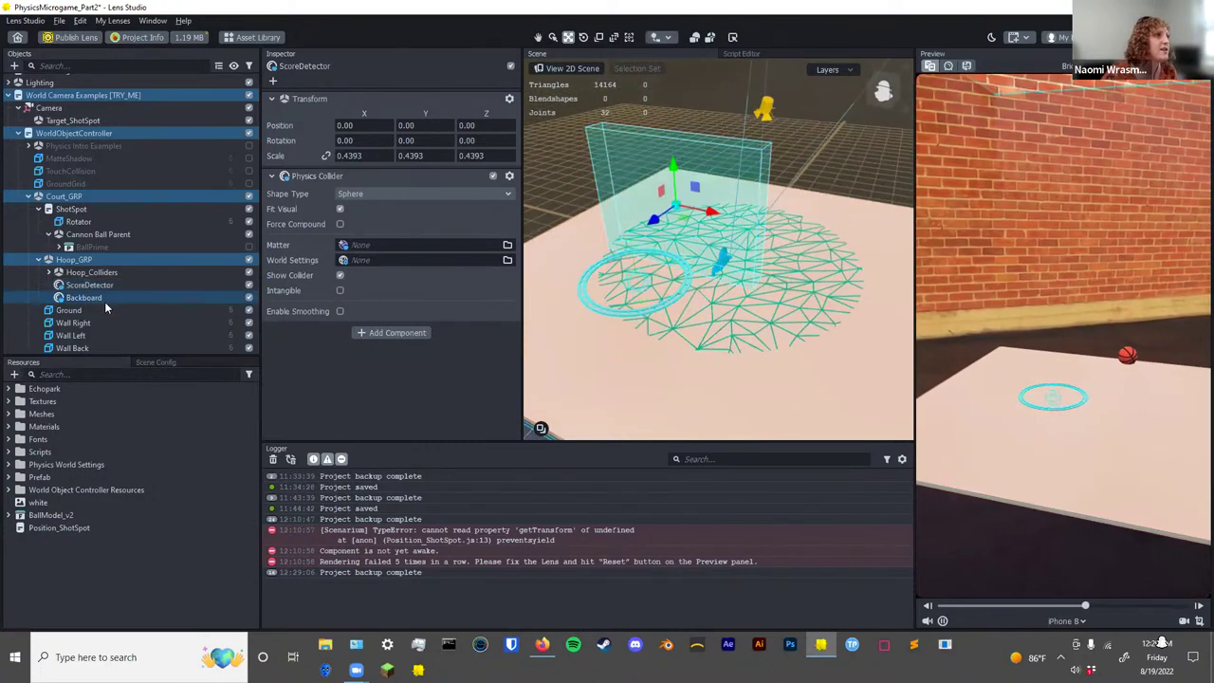
{"action": "left_click", "coordinate": [340, 275]}
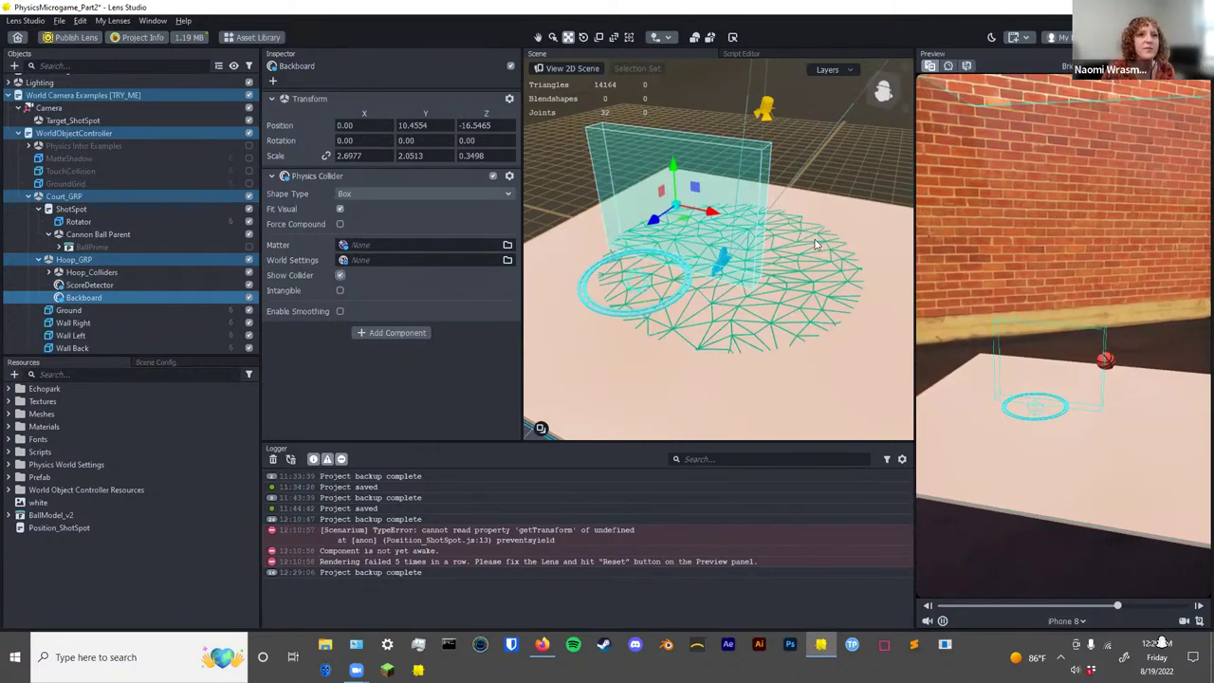
Launch a test ball at the hoop in the preview and make the ScoreDetector's physics collider Intangible.
{"action": "left_click", "coordinate": [1026, 396]}
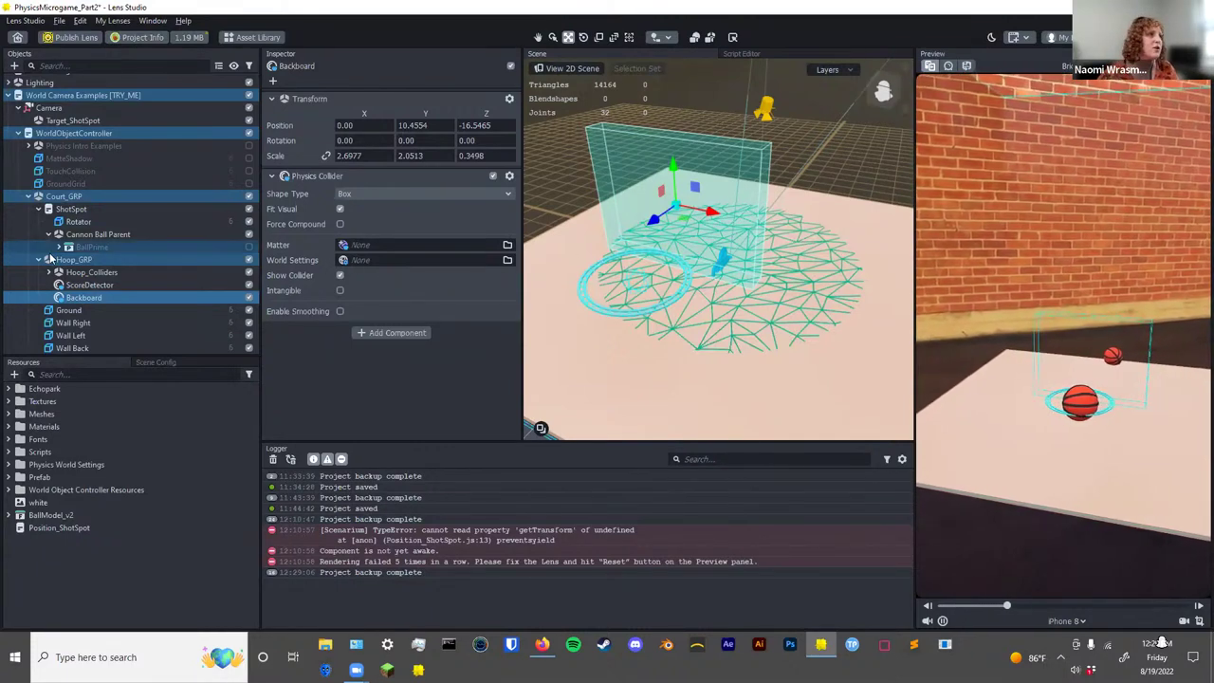
{"action": "left_click", "coordinate": [90, 284]}
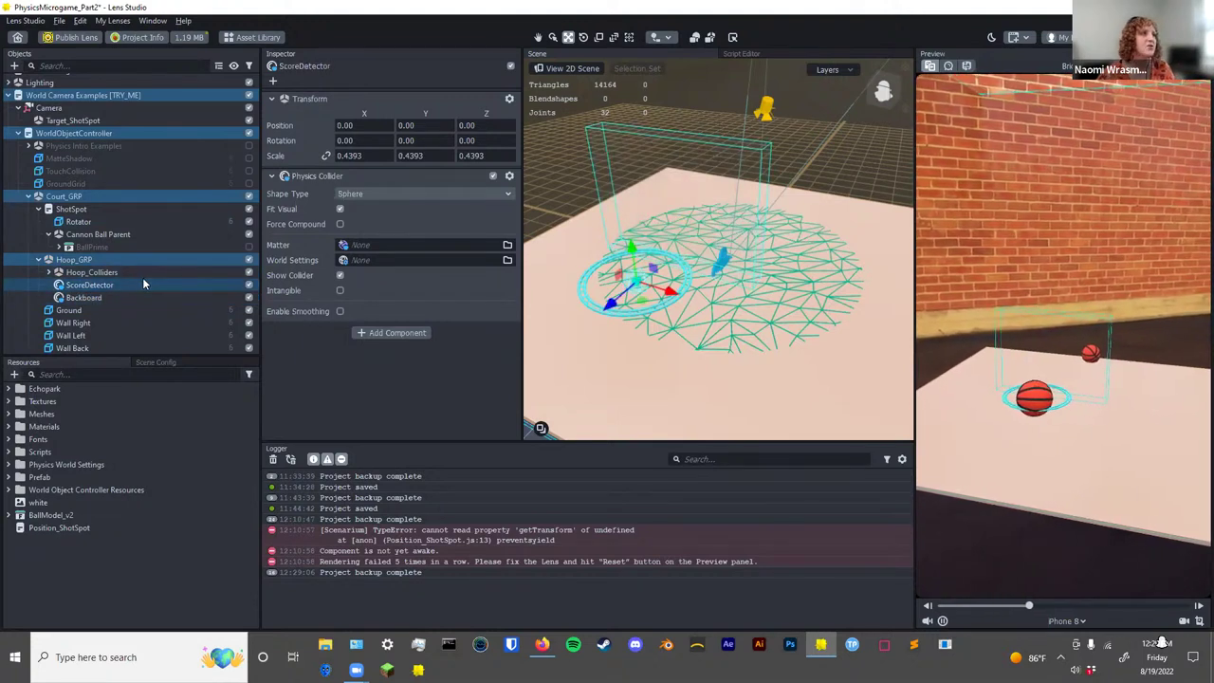
{"action": "left_click", "coordinate": [340, 290]}
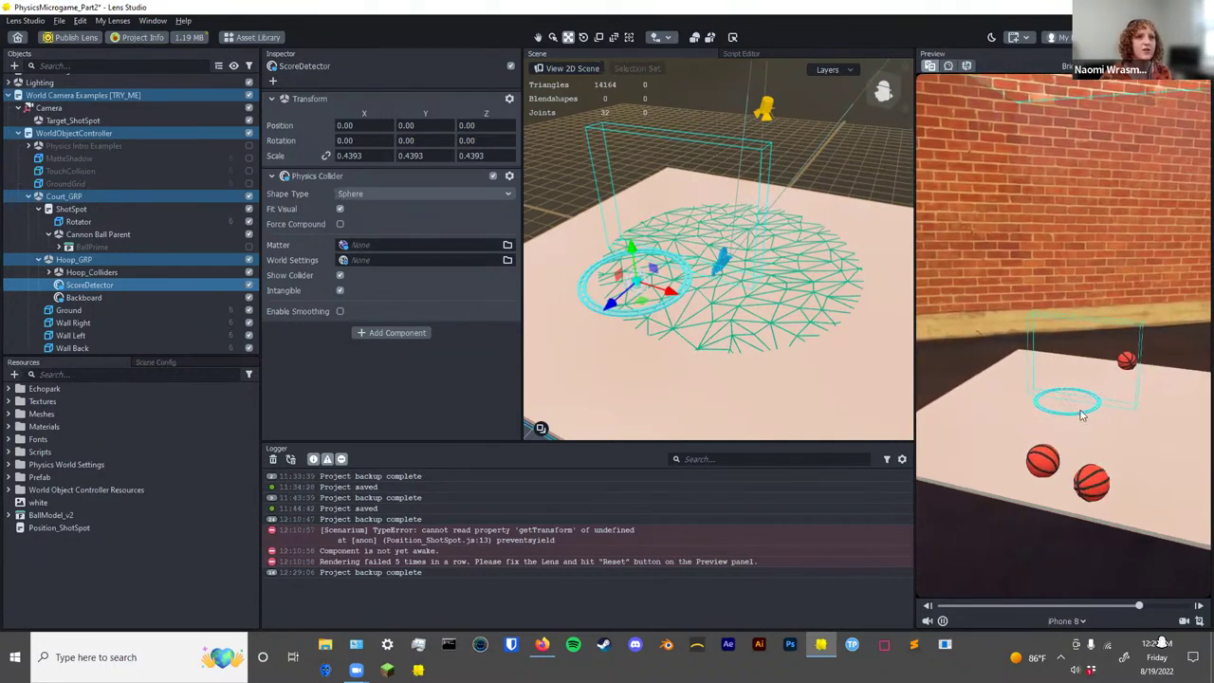
Add a Script component to the ScoreDetector object.
{"action": "left_click", "coordinate": [331, 180]}
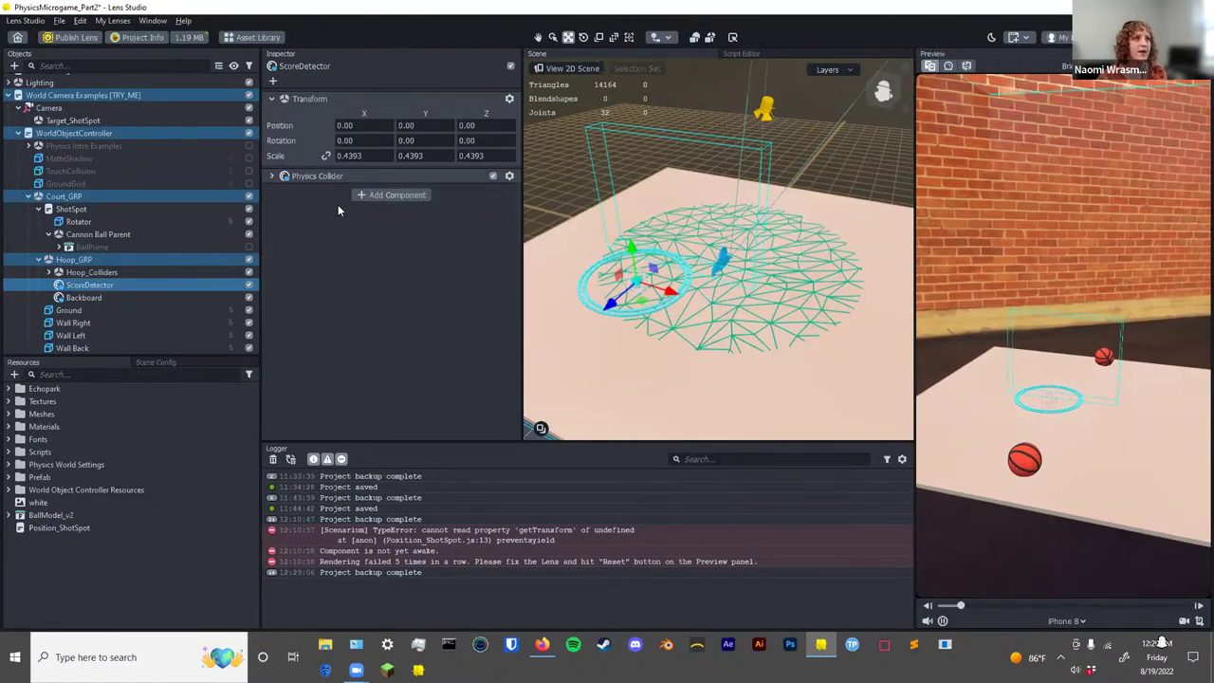
{"action": "left_click", "coordinate": [393, 194]}
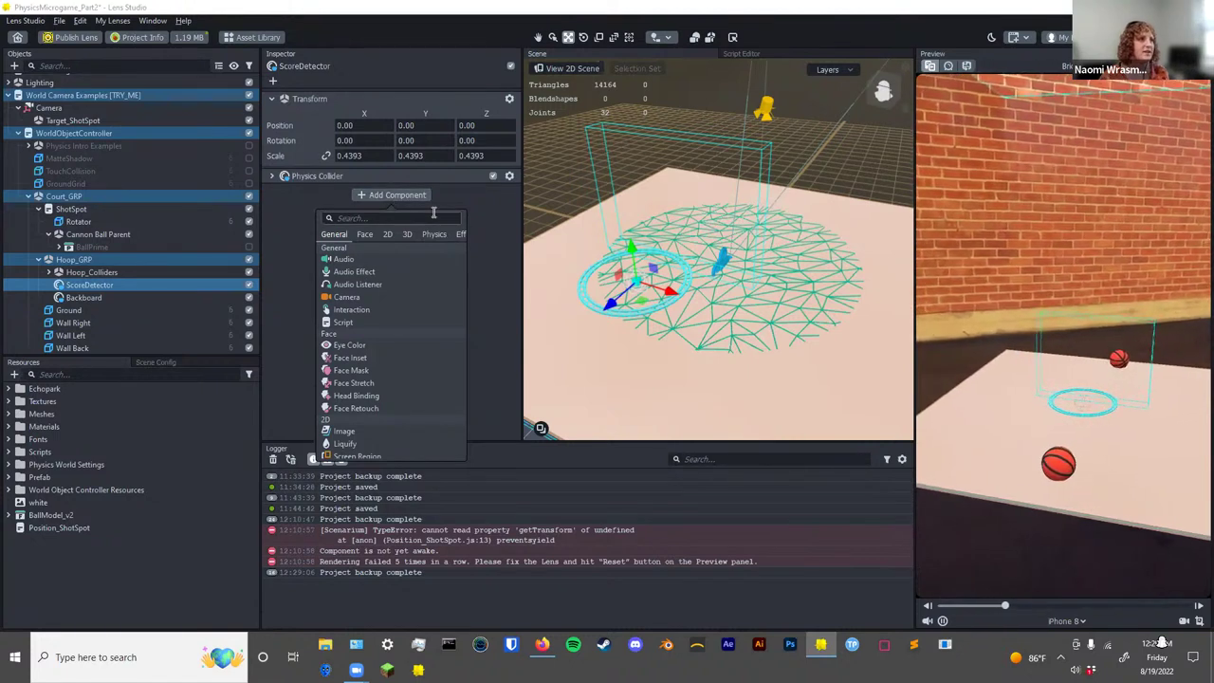
{"action": "left_click", "coordinate": [430, 218]}
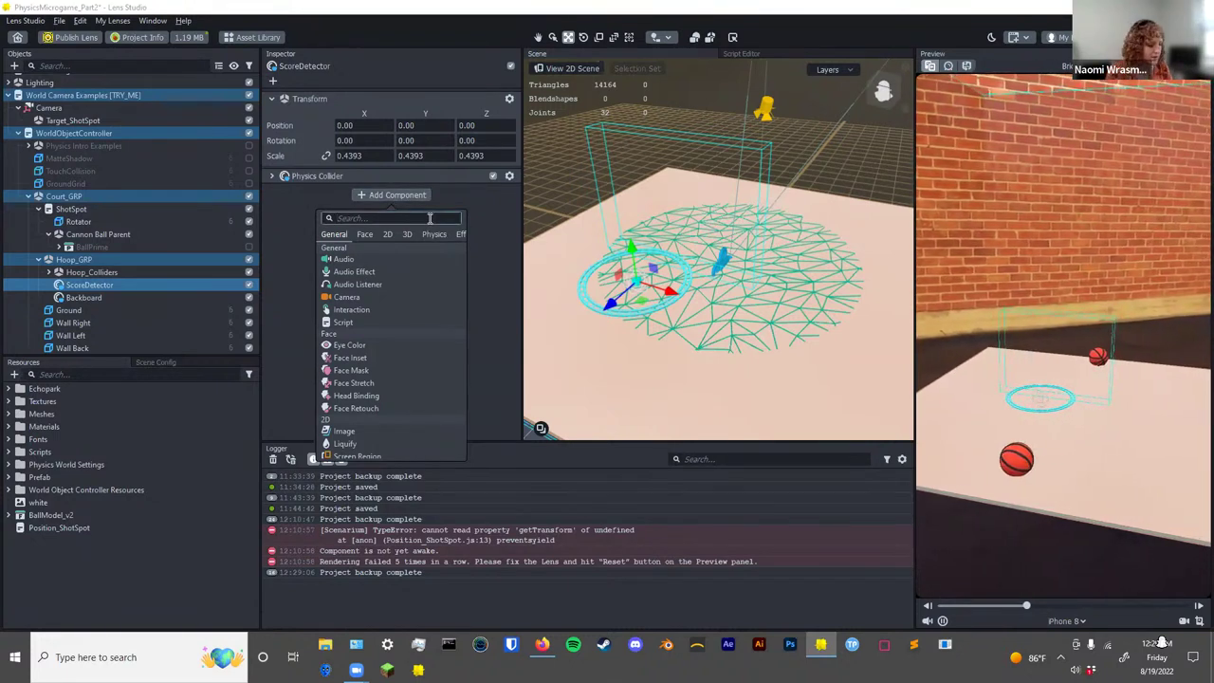
{"action": "type", "text": "scrip"}
{"action": "key", "text": "Return"}
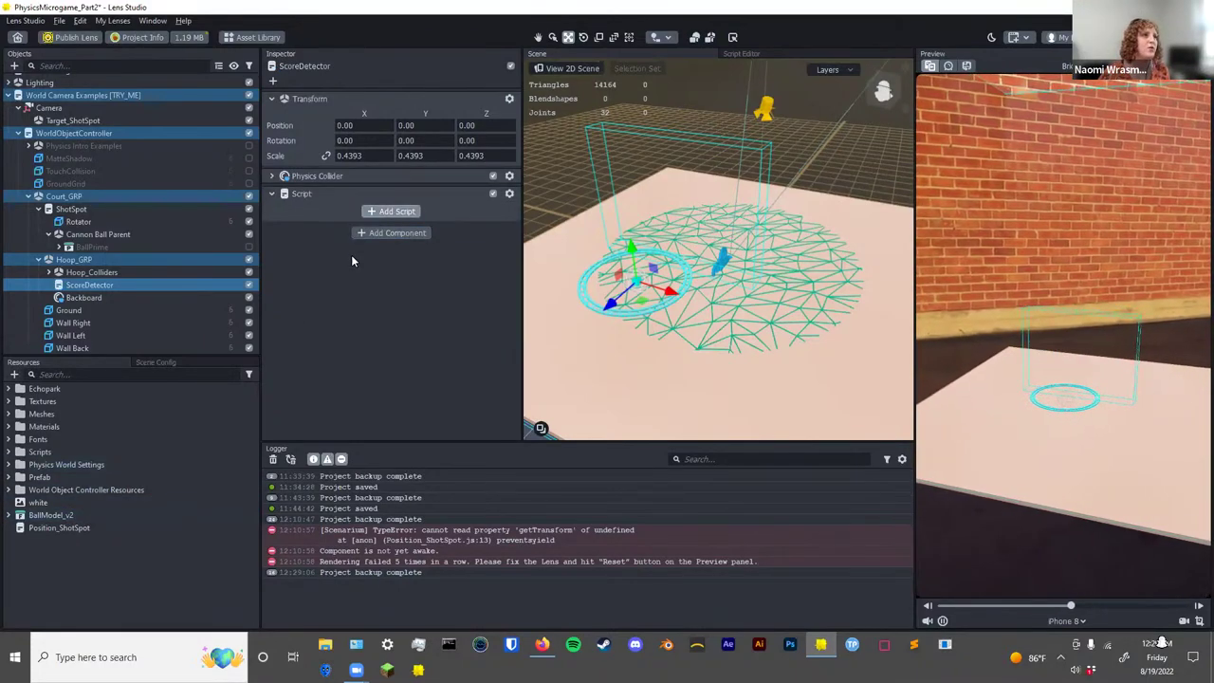
Attach the Behavior script to the ScoreDetector's Script component.
{"action": "left_click", "coordinate": [370, 212]}
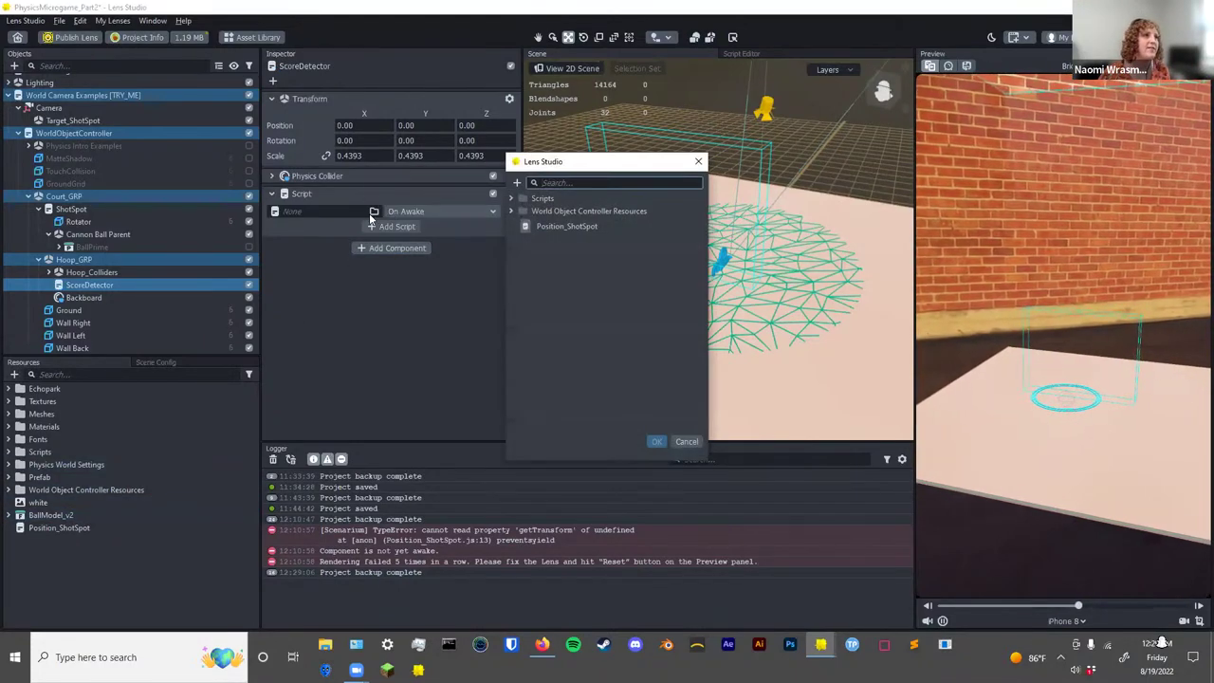
{"action": "left_click", "coordinate": [555, 183]}
{"action": "type", "text": "behavior"}
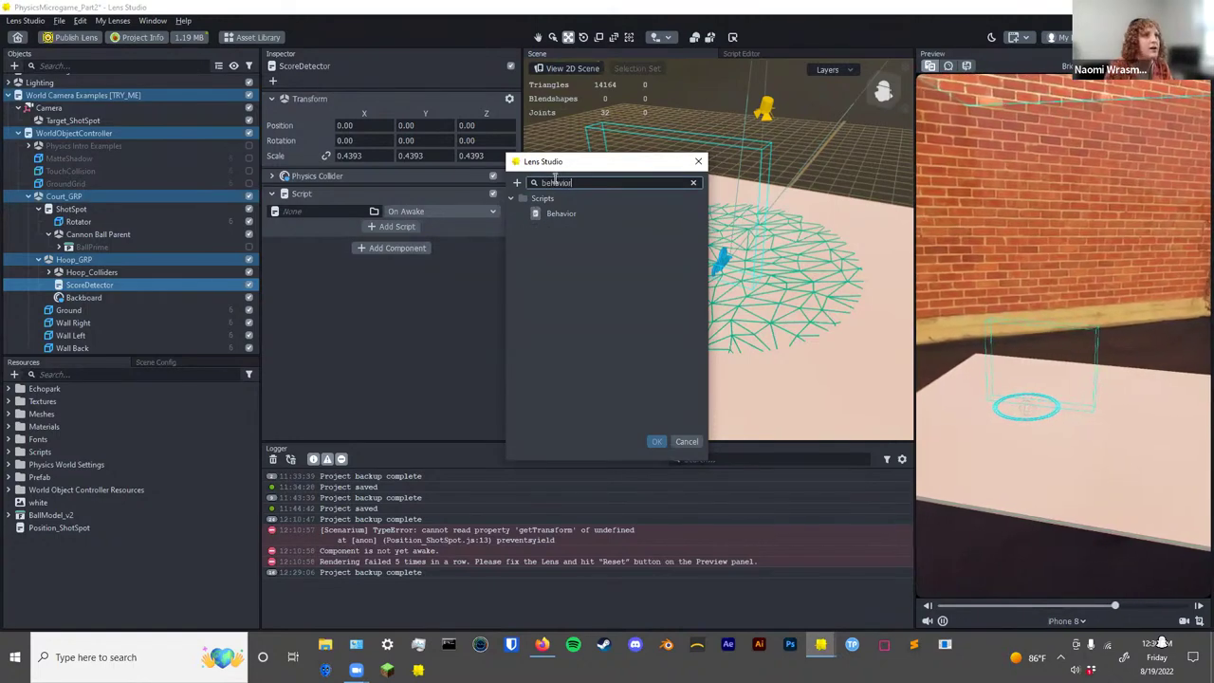
{"action": "left_click", "coordinate": [558, 220]}
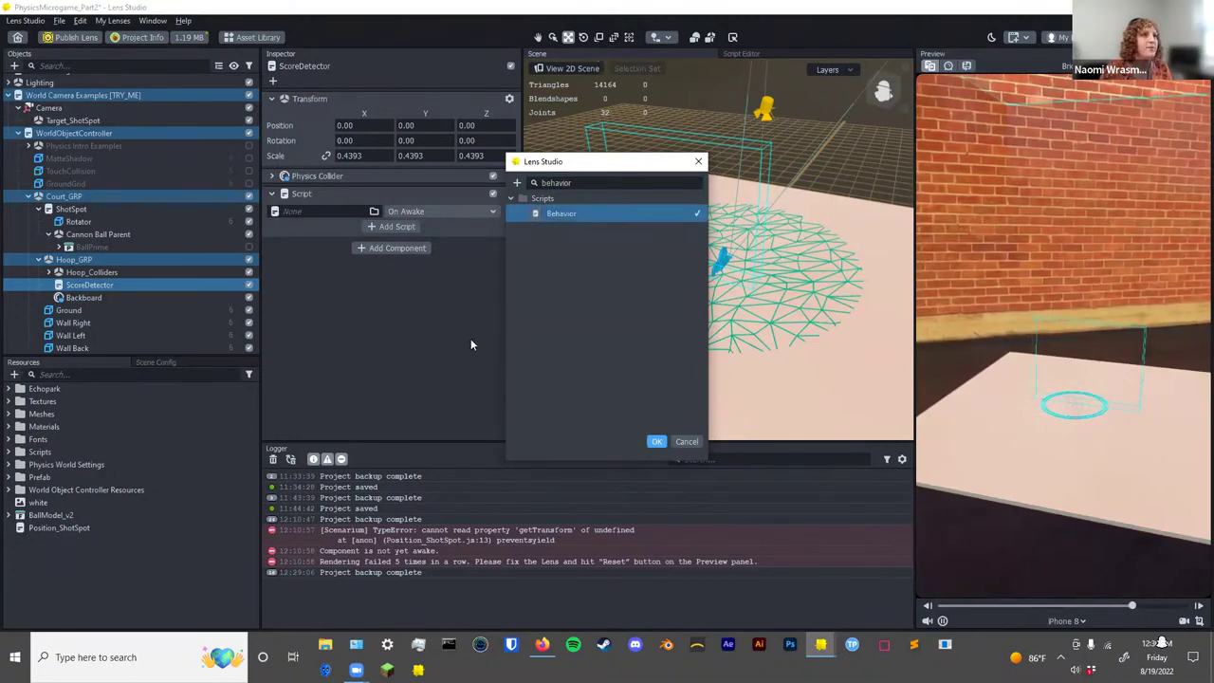
{"action": "left_click", "coordinate": [656, 442]}
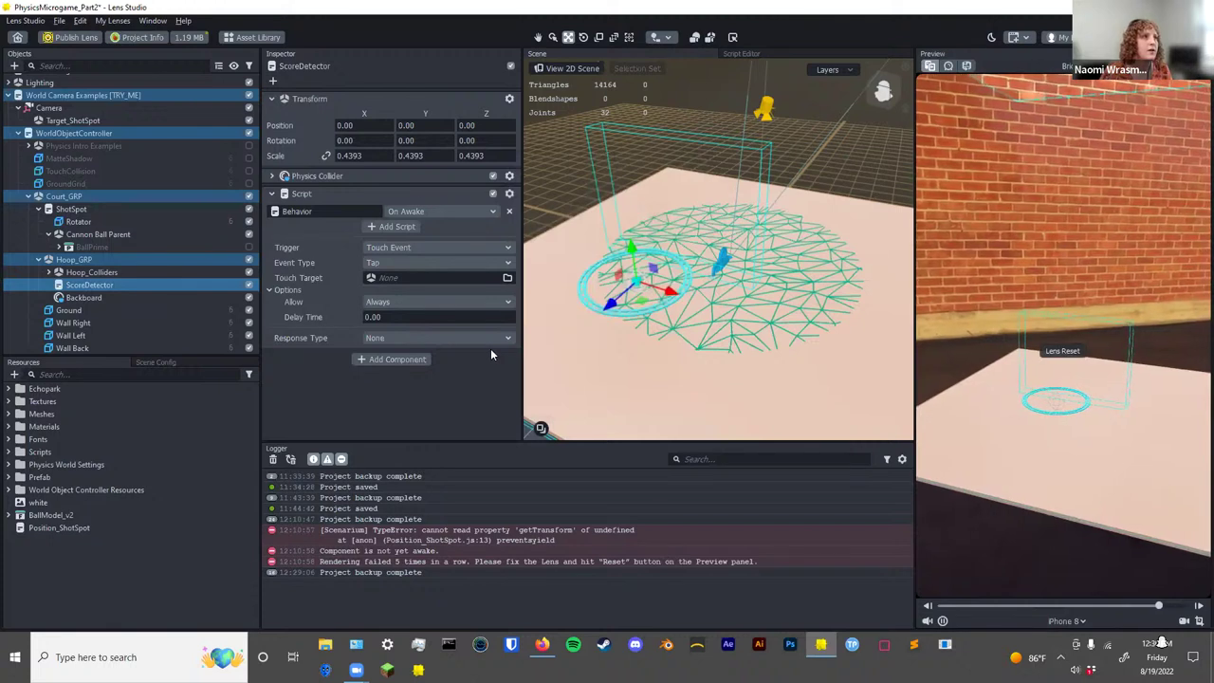
Set the Behavior trigger to Physics Collider Event and assign the ScoreDetector's physics collider as its Collider.
{"action": "left_click", "coordinate": [278, 290]}
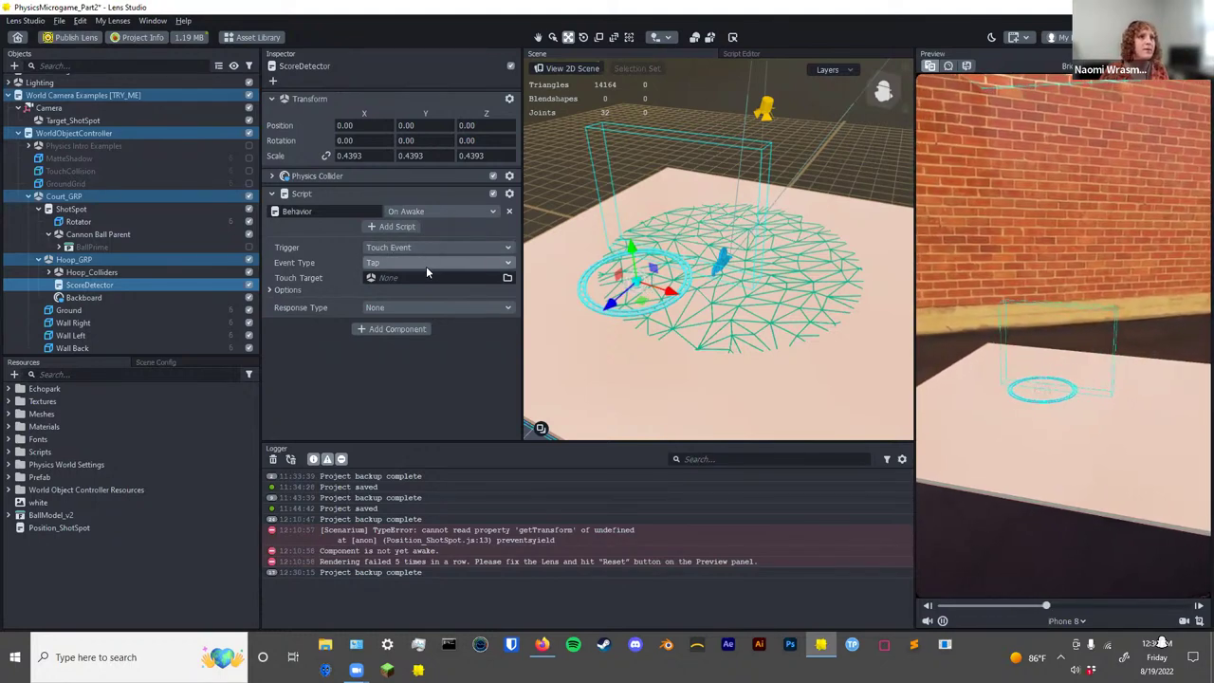
{"action": "left_click", "coordinate": [400, 250]}
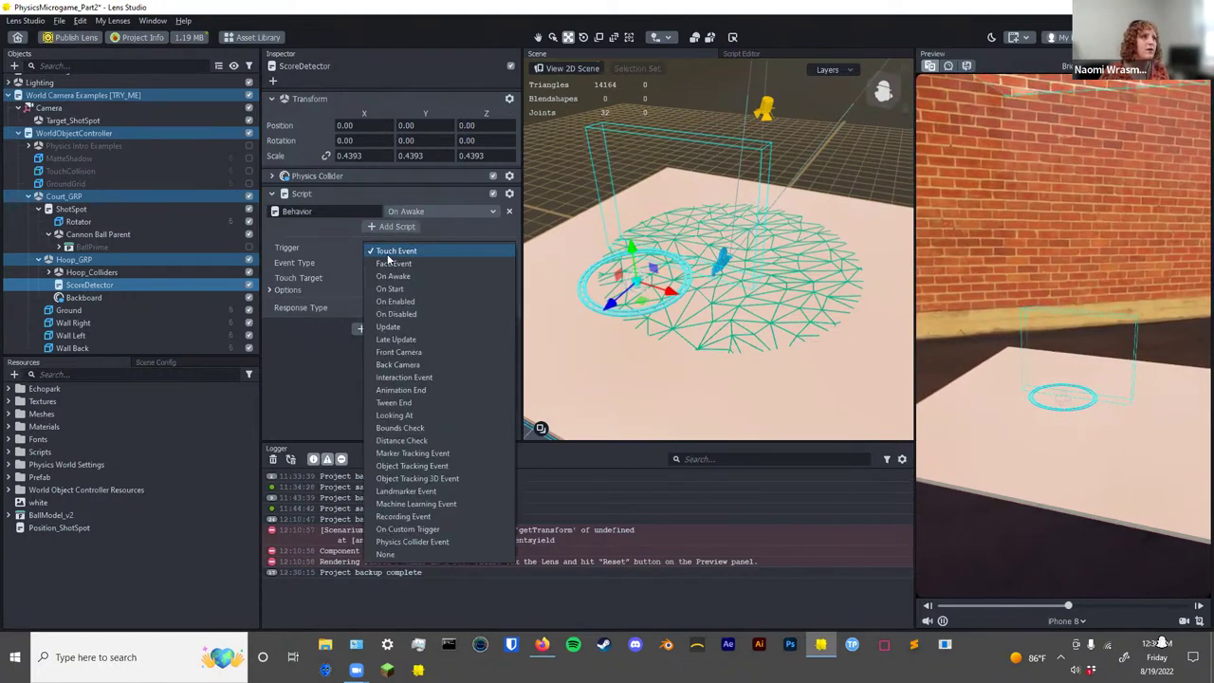
{"action": "left_click", "coordinate": [432, 544]}
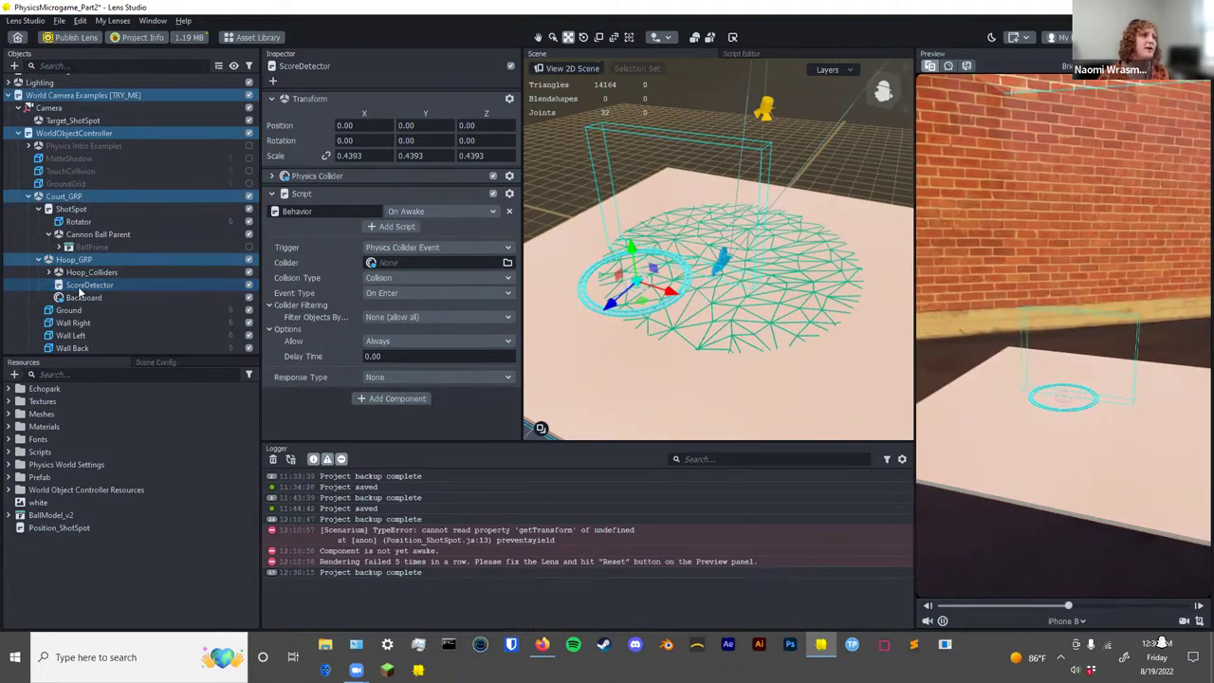
{"action": "left_click", "coordinate": [393, 262]}
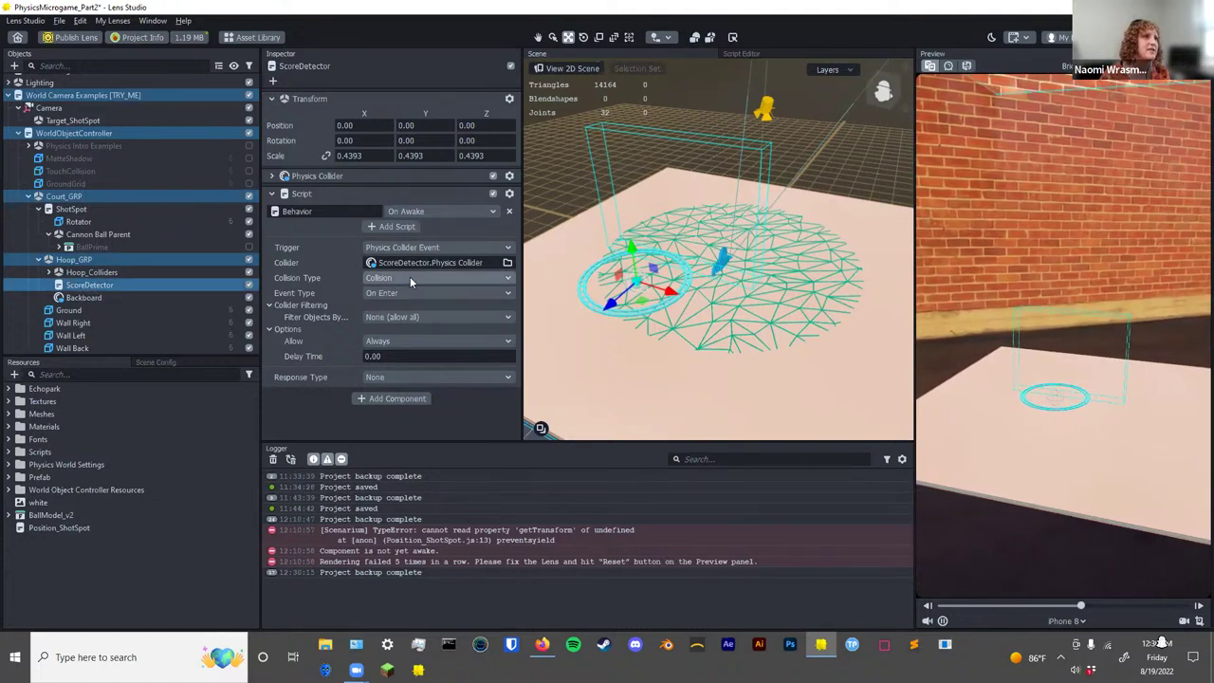
Set the trigger's Collision Type to Overlap and collapse its collider filtering settings.
{"action": "left_click", "coordinate": [489, 278]}
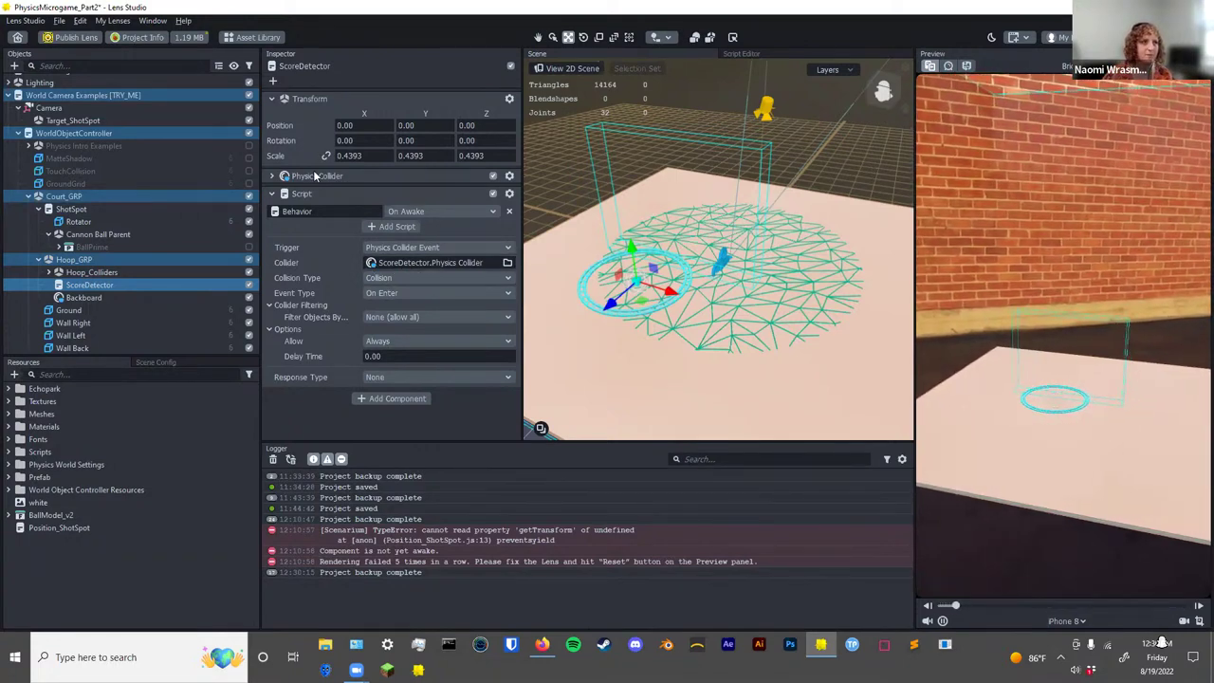
{"action": "left_click", "coordinate": [399, 279]}
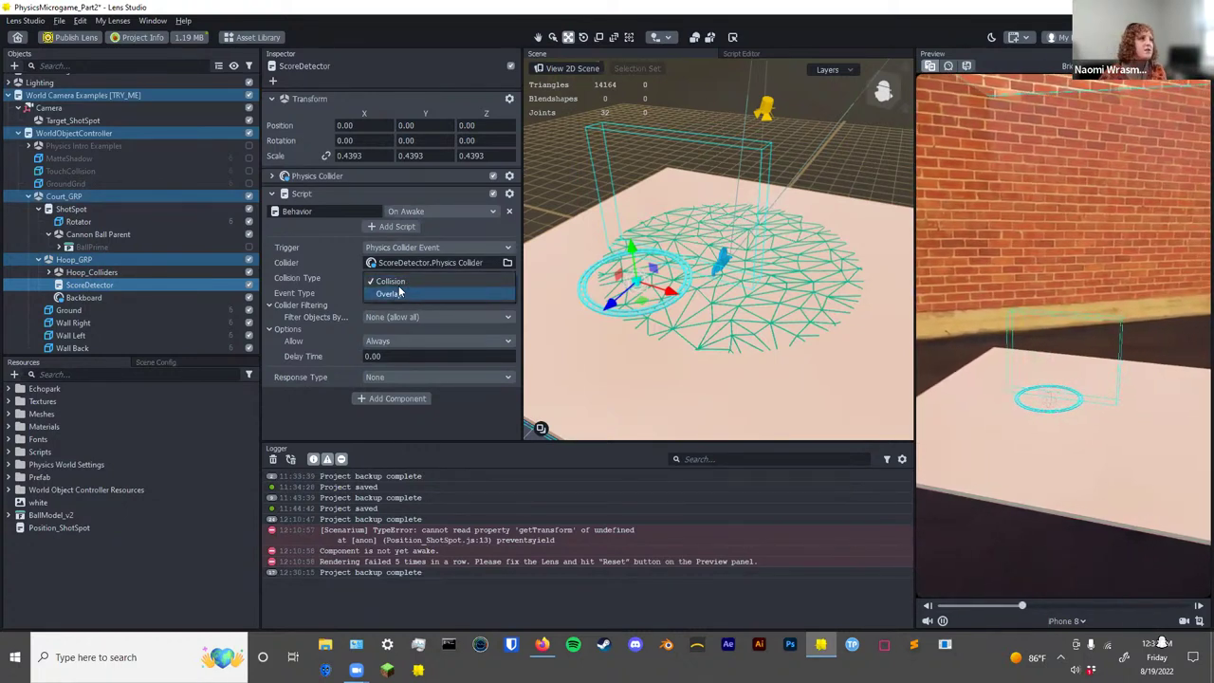
{"action": "left_click", "coordinate": [396, 292]}
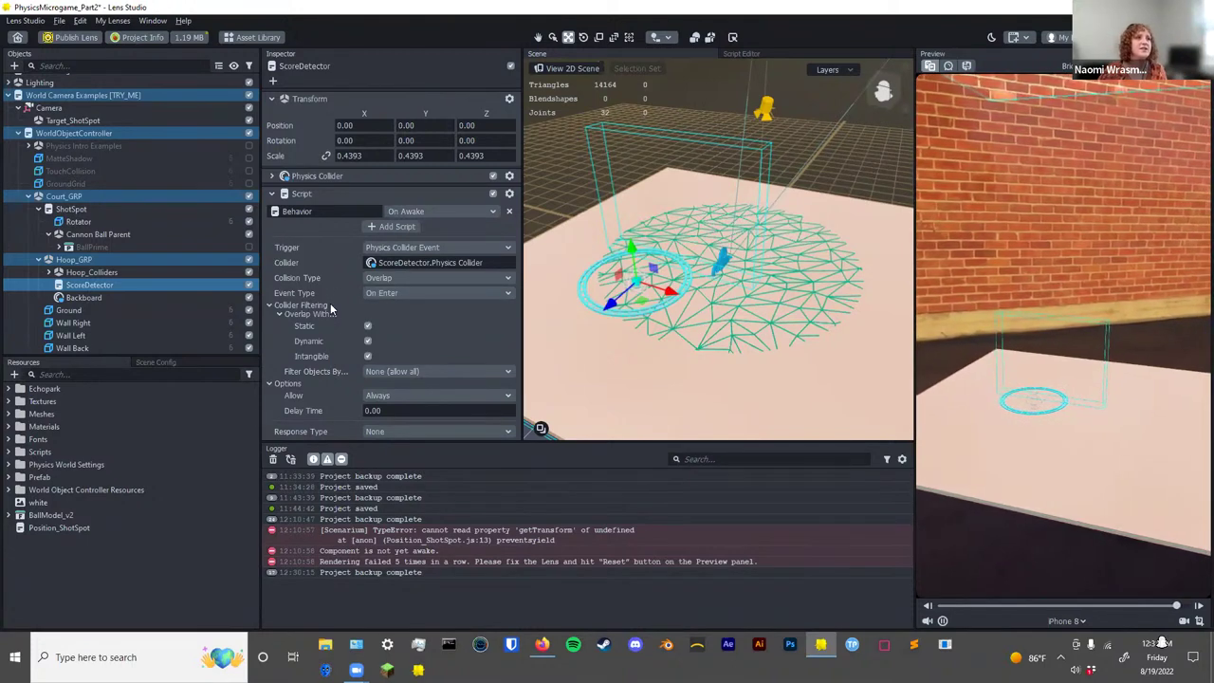
{"action": "left_click", "coordinate": [270, 305]}
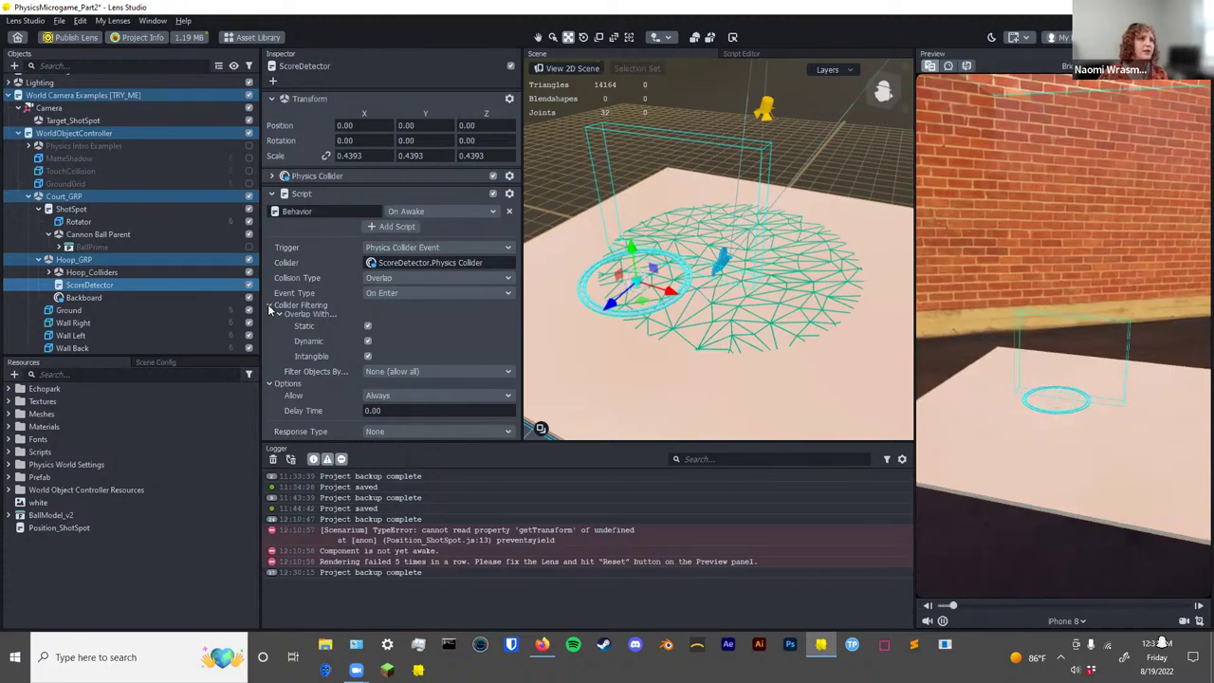
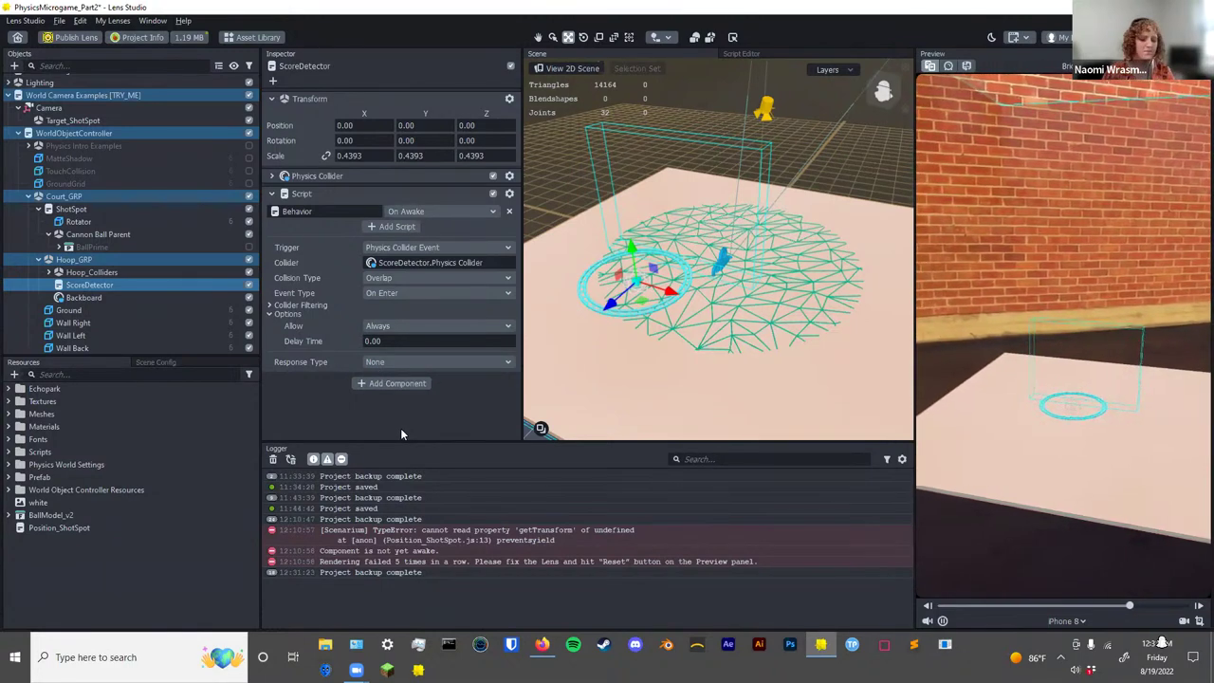
Set the Behavior's Response Type to Set Enabled and collapse the collider filtering and trigger options.
{"action": "left_click", "coordinate": [398, 360]}
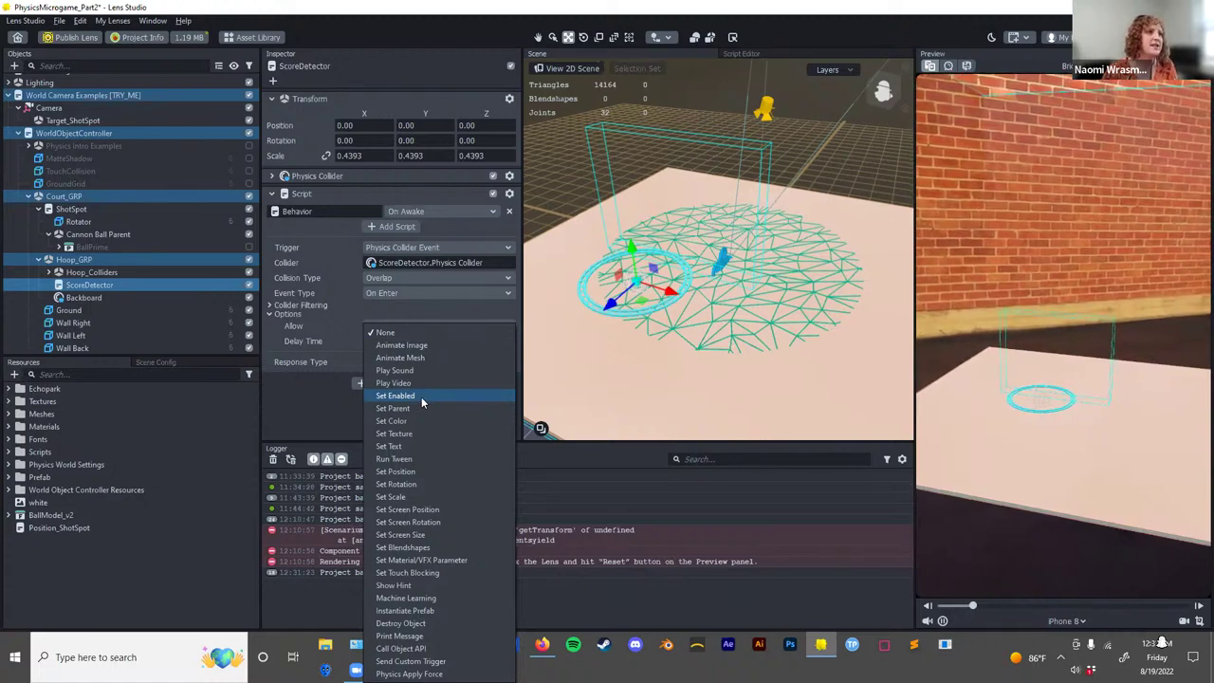
{"action": "left_click", "coordinate": [414, 395]}
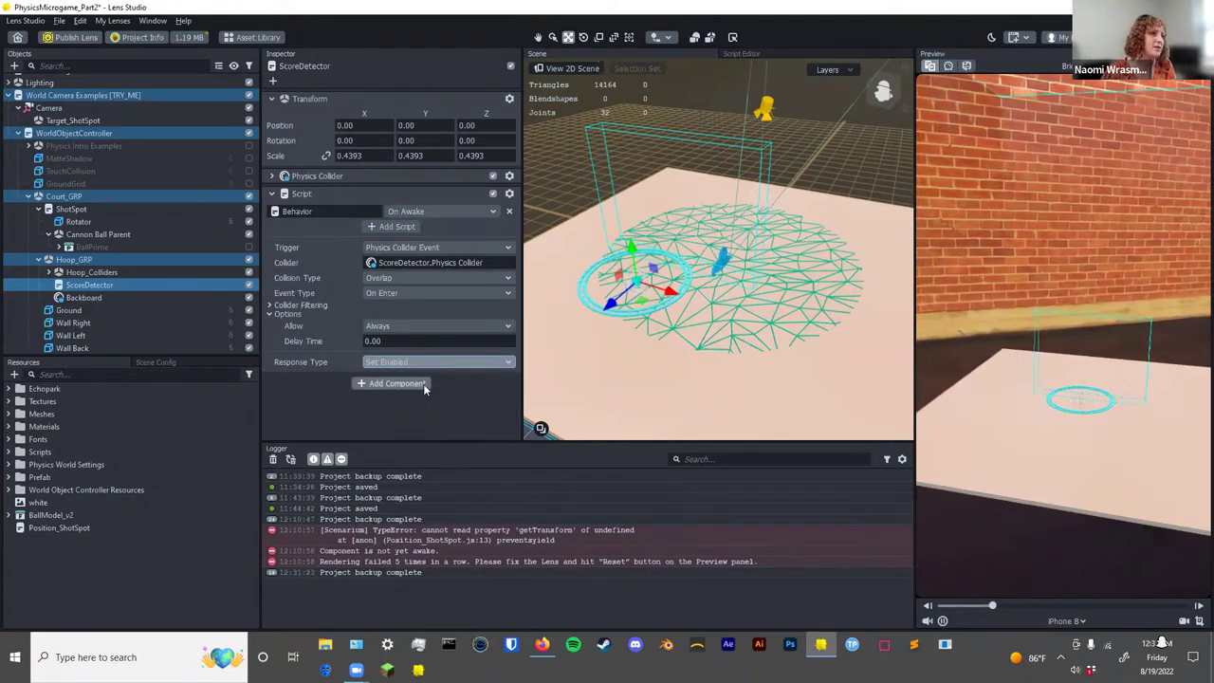
{"action": "scroll", "coordinate": [313, 285], "scroll_direction": "down", "scroll_amount": 2}
{"action": "left_click", "coordinate": [268, 228]}
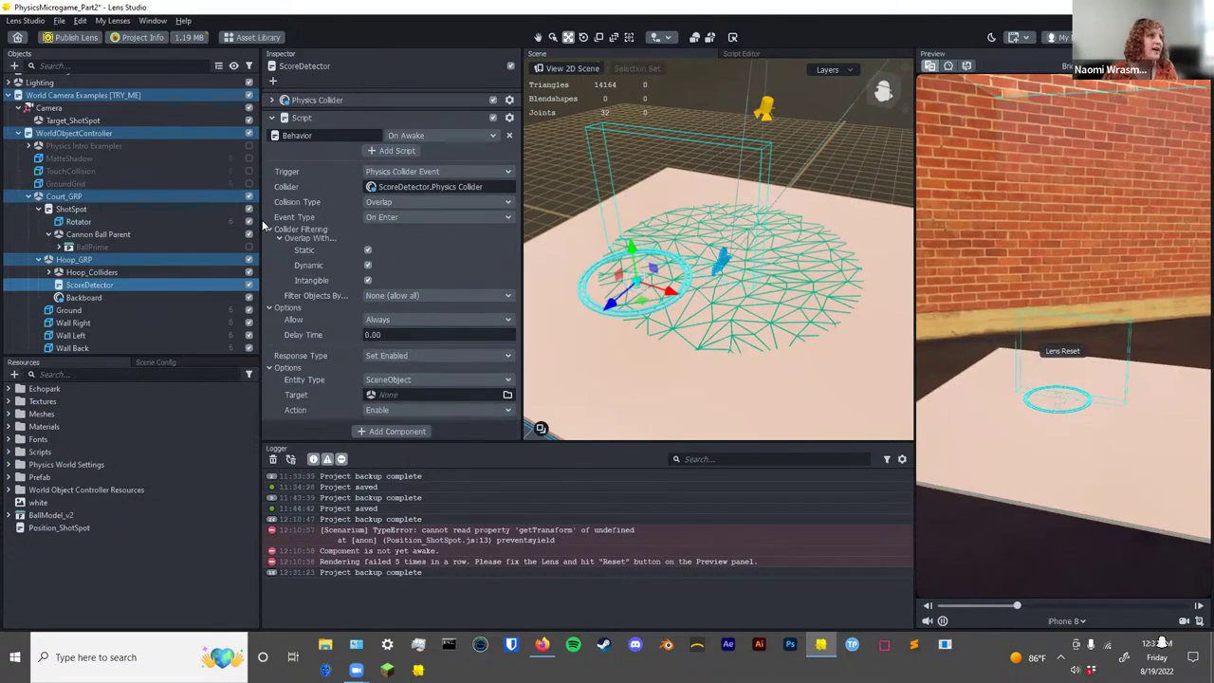
{"action": "scroll", "coordinate": [269, 232], "scroll_direction": "up", "scroll_amount": 2}
{"action": "left_click", "coordinate": [270, 313]}
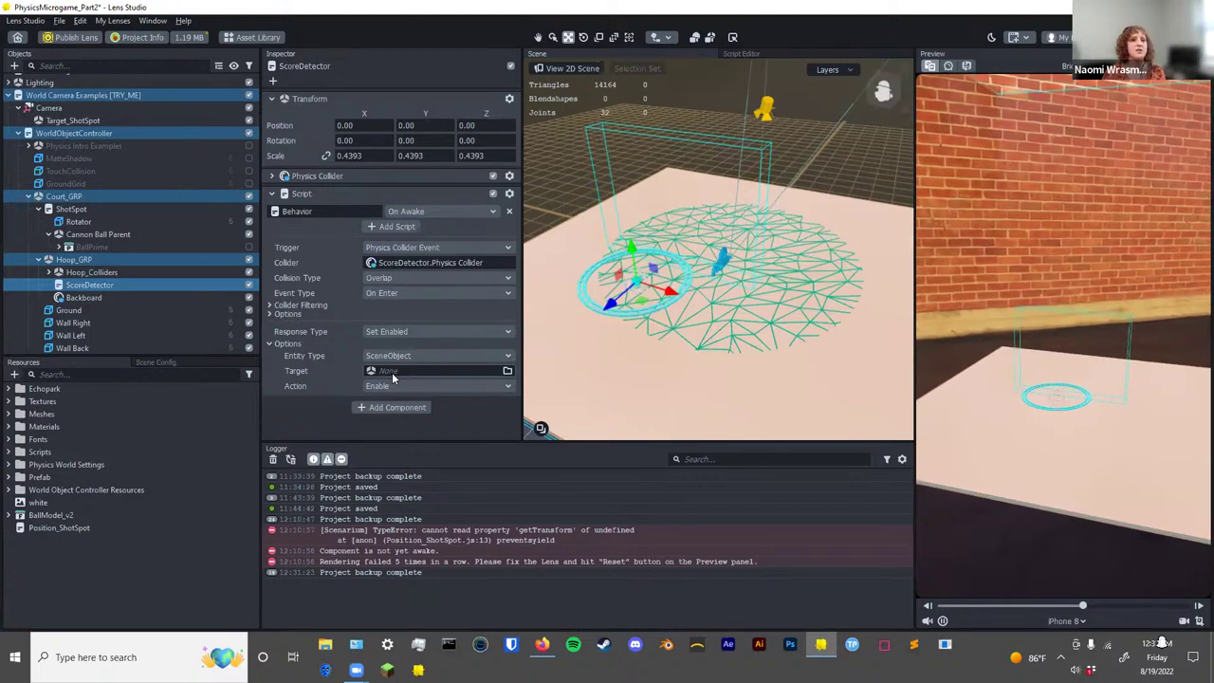
Create a new scene object inside Hoop_GRP and name it ScoreText.
{"action": "right_click", "coordinate": [64, 261]}
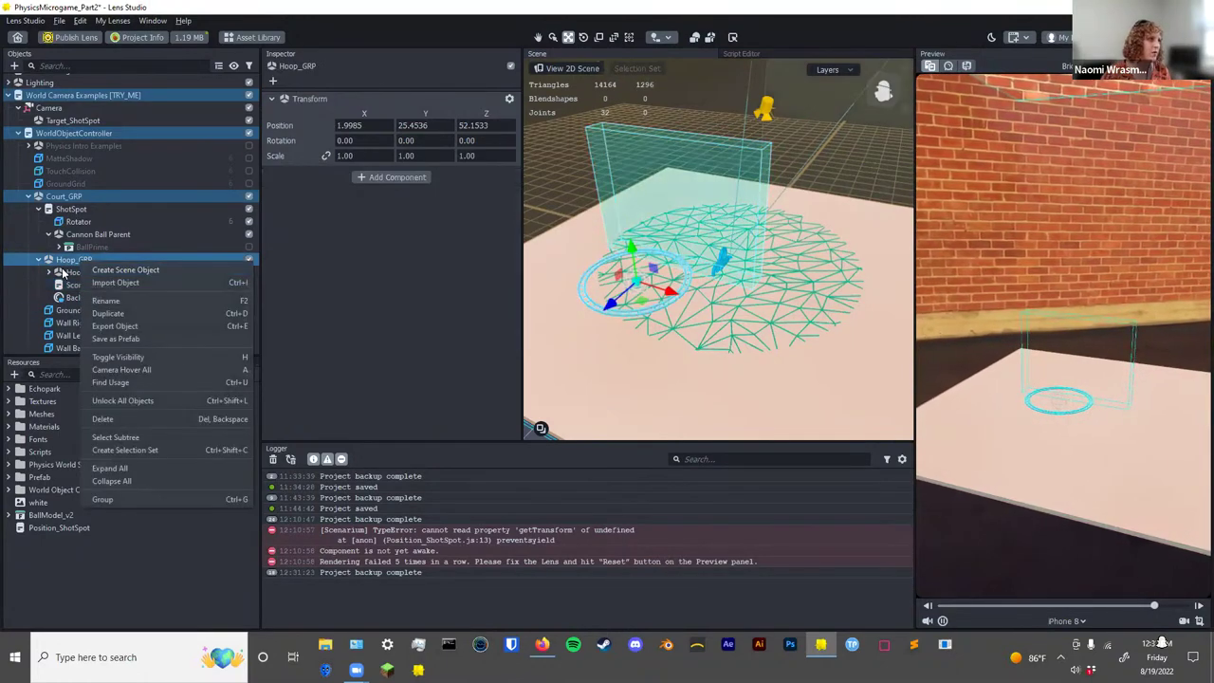
{"action": "left_click", "coordinate": [126, 271]}
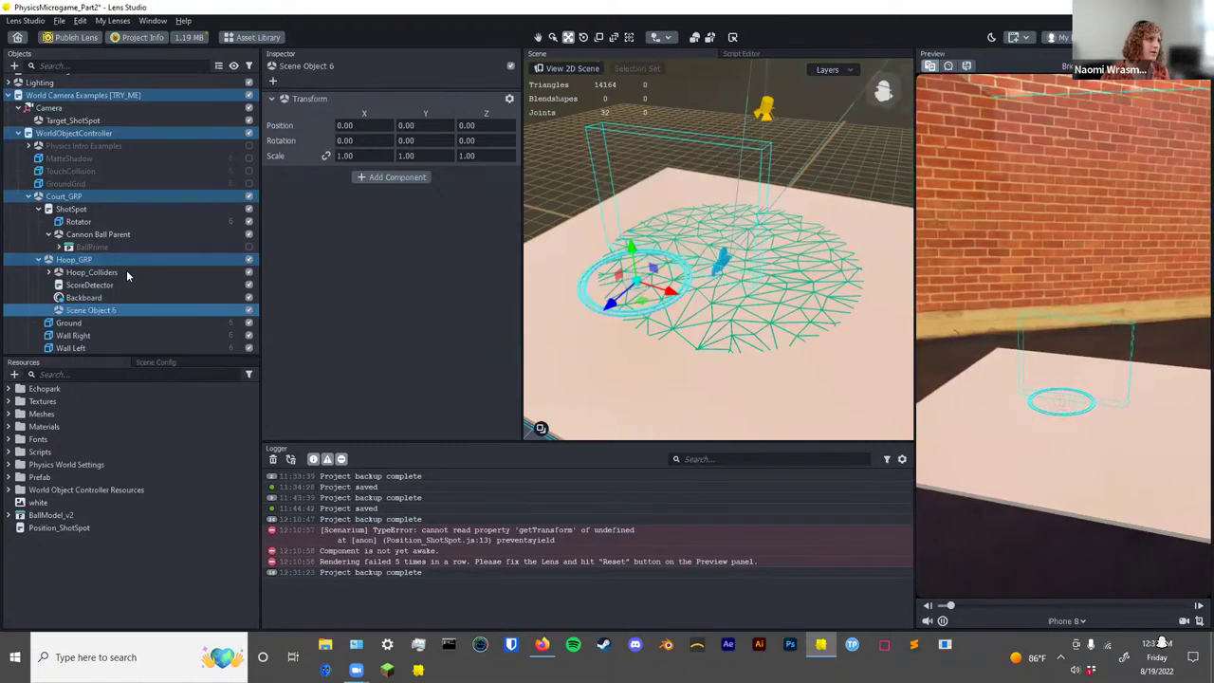
{"action": "double_click", "coordinate": [96, 310]}
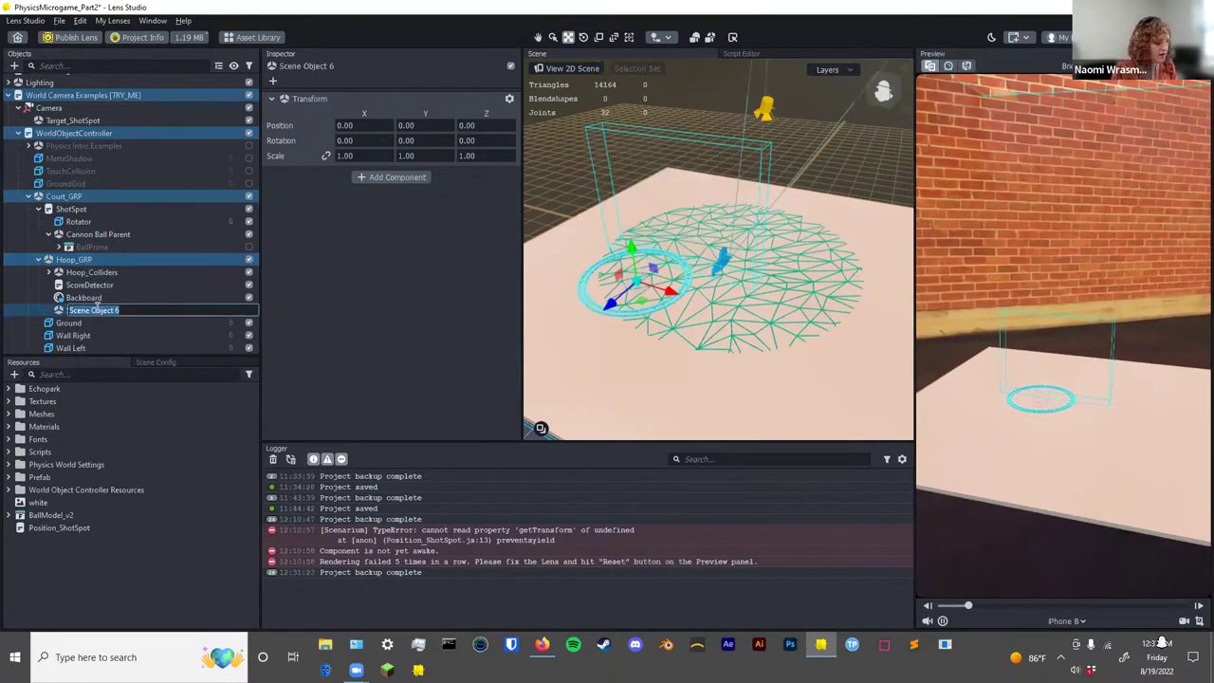
{"action": "type", "text": "ScoreTe"}
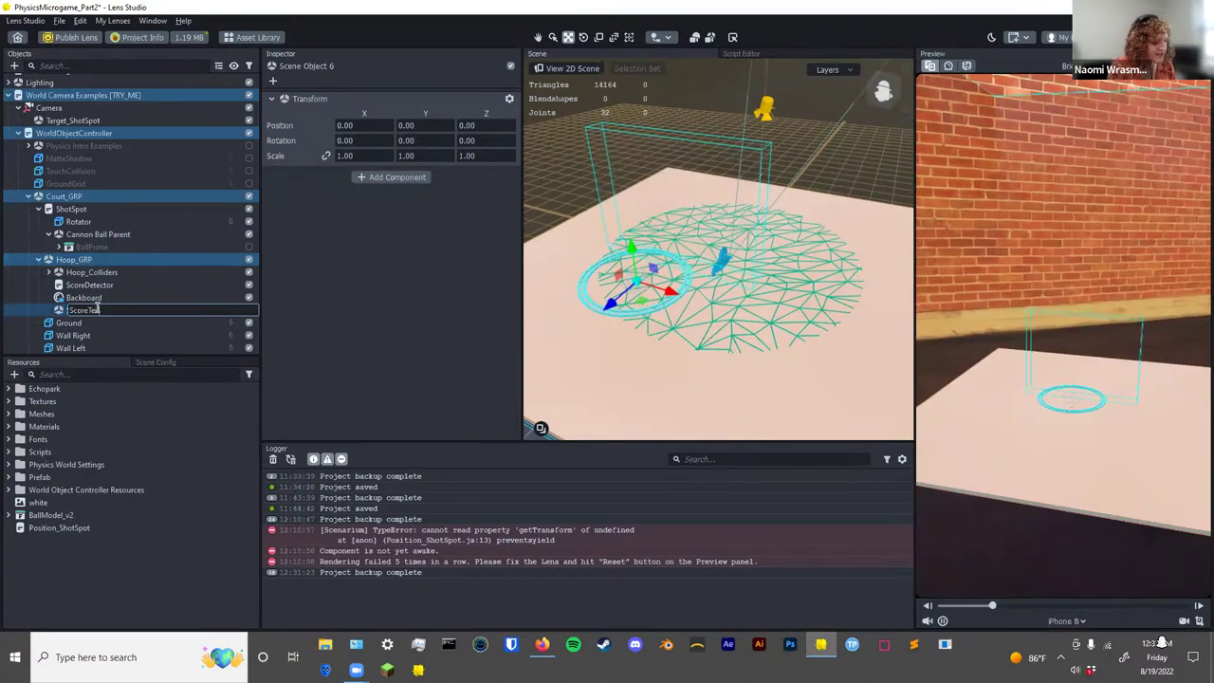
{"action": "type", "text": "xt"}
{"action": "key", "text": "Return"}
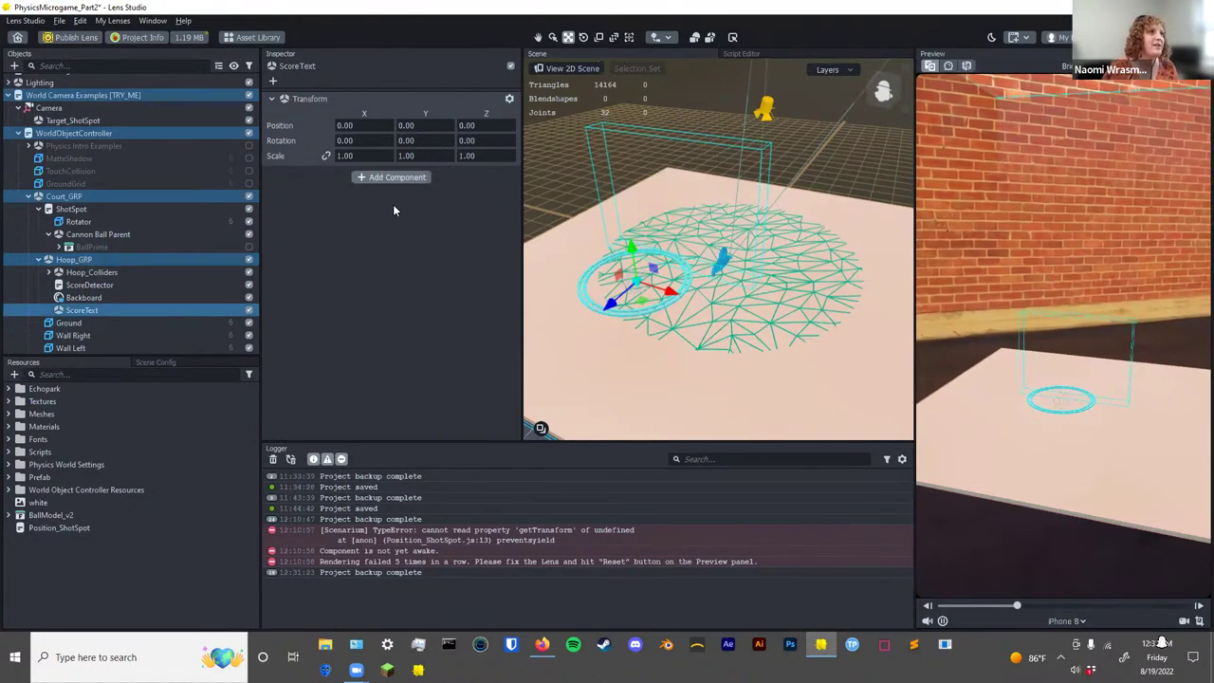
Add a Text3D component to the ScoreText object.
{"action": "left_click", "coordinate": [391, 177]}
{"action": "type", "text": "t"}
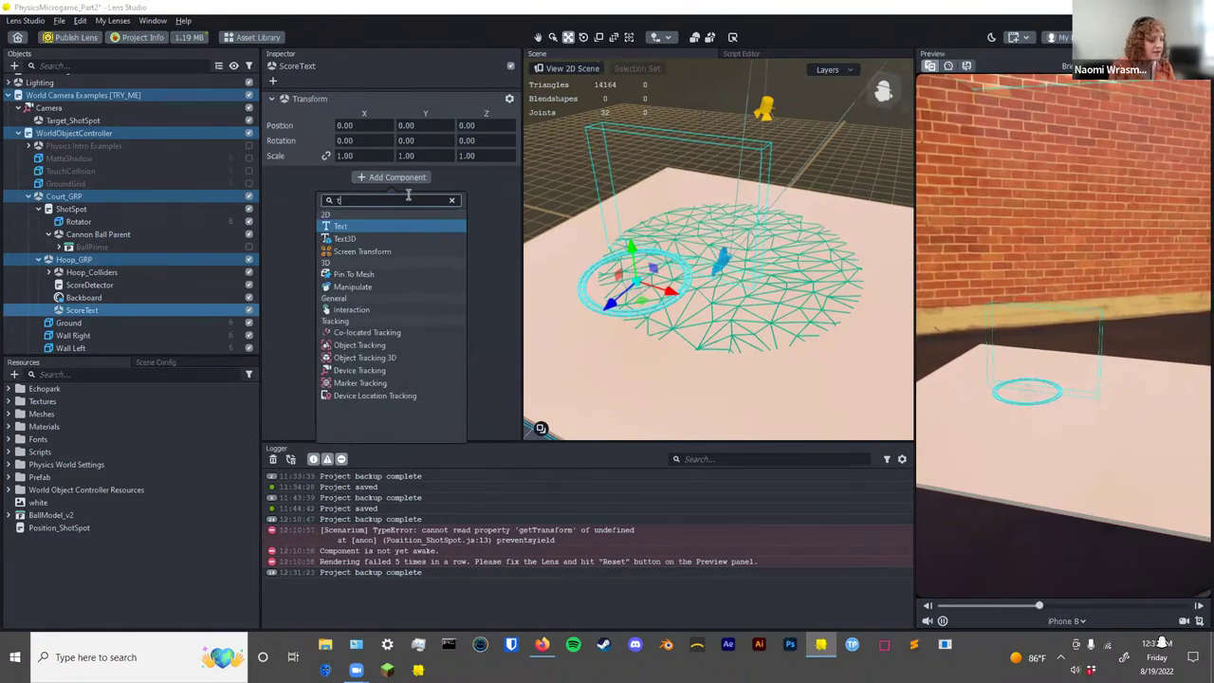
{"action": "type", "text": "ext"}
{"action": "key", "text": "Down"}
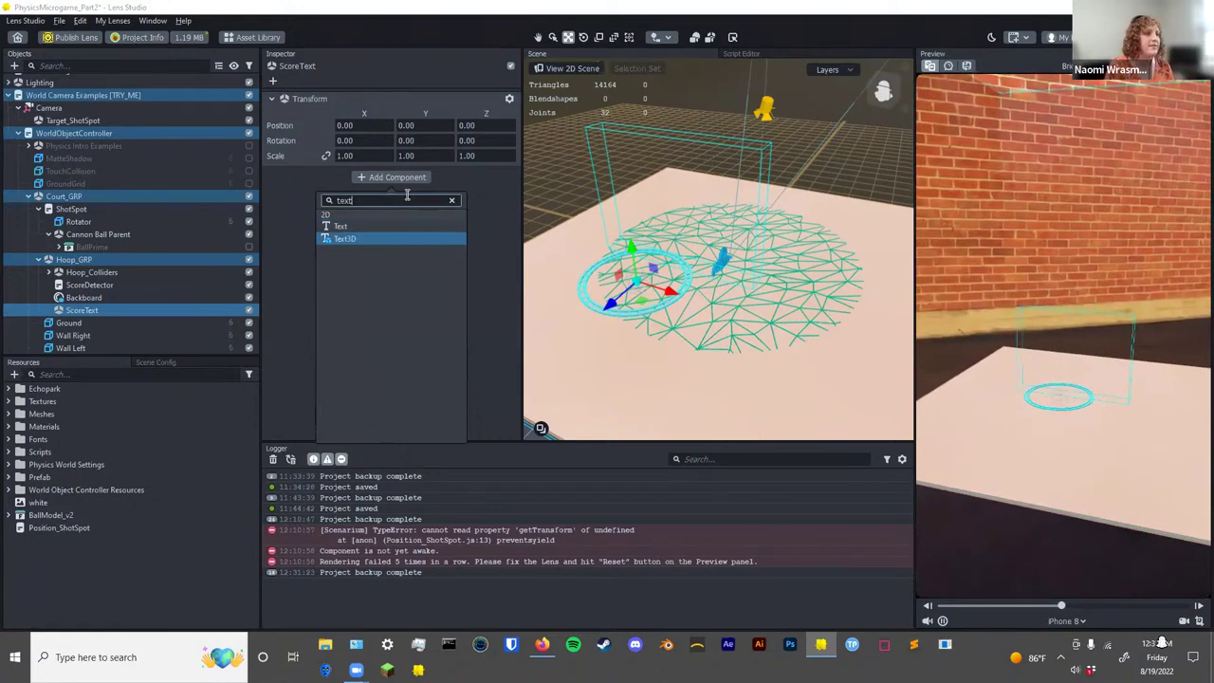
{"action": "key", "text": "Return"}
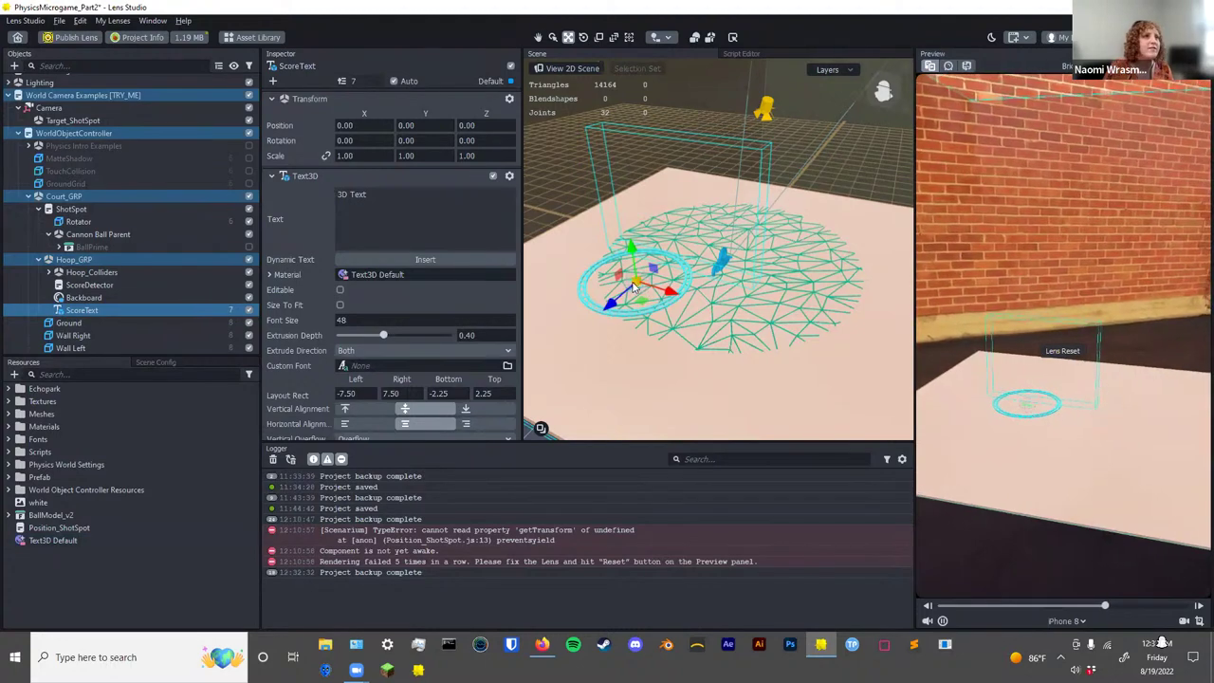
Set the font size of ScoreText's 3D text to 480.
{"action": "scroll", "coordinate": [586, 310], "scroll_direction": "up", "scroll_amount": 2}
{"action": "scroll", "coordinate": [586, 311], "scroll_direction": "down", "scroll_amount": 2}
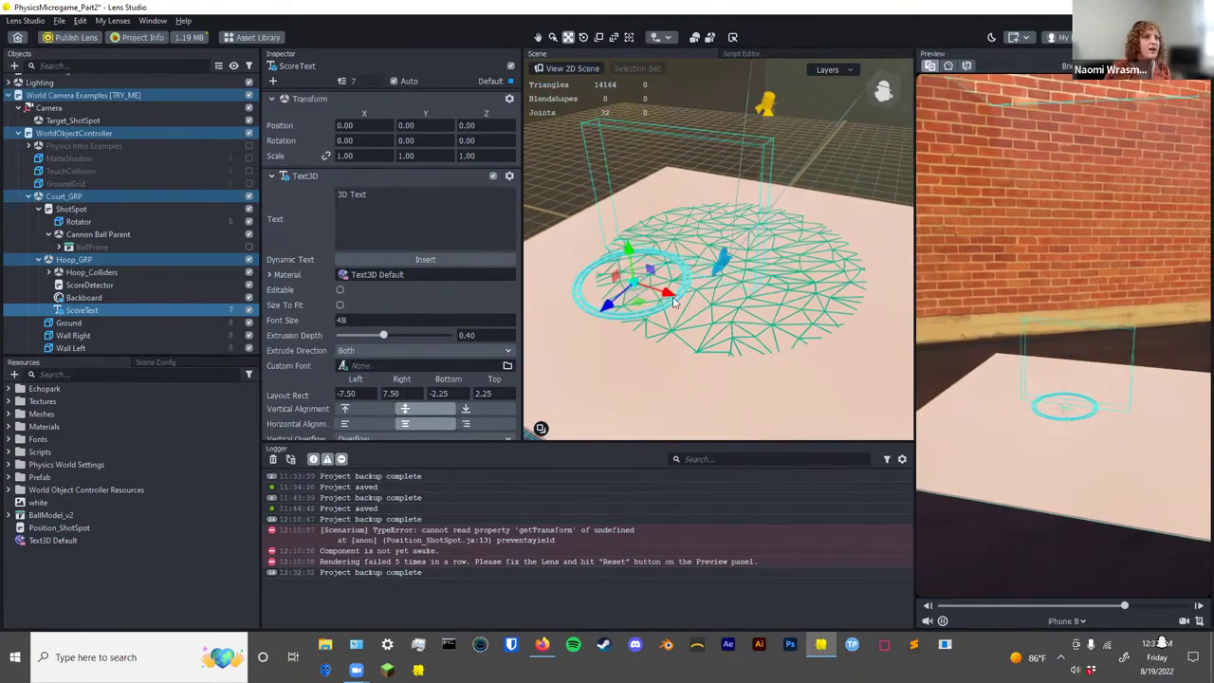
{"action": "left_click", "coordinate": [368, 319]}
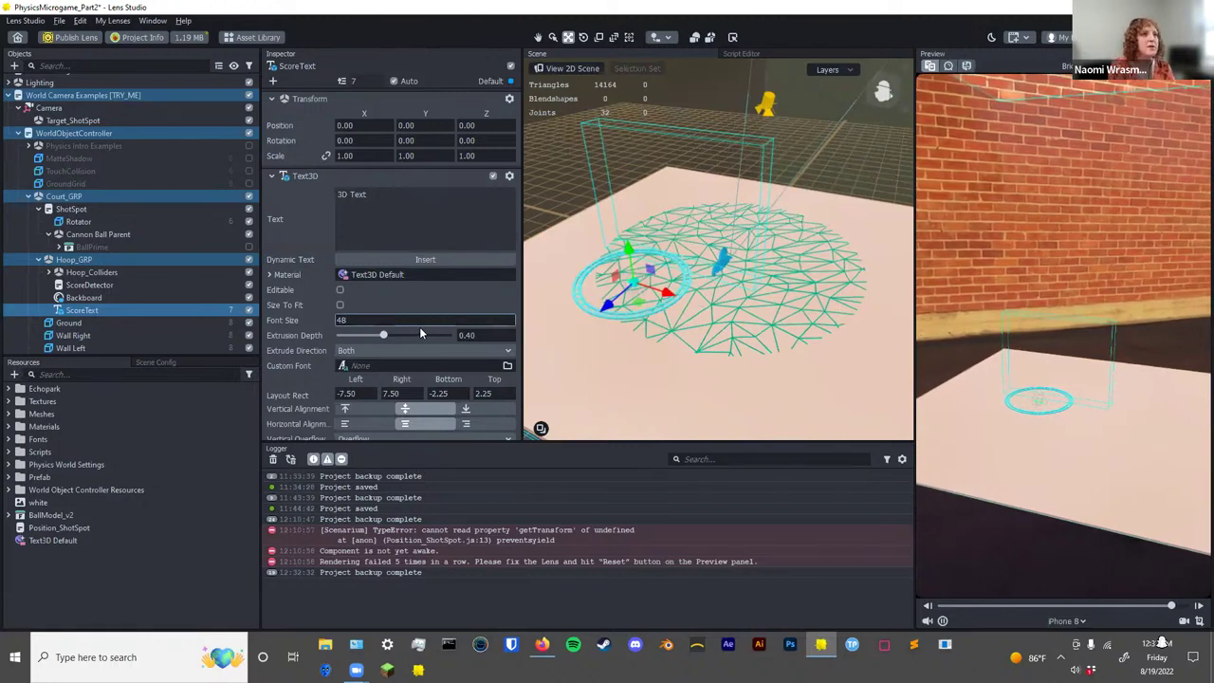
{"action": "type", "text": "0"}
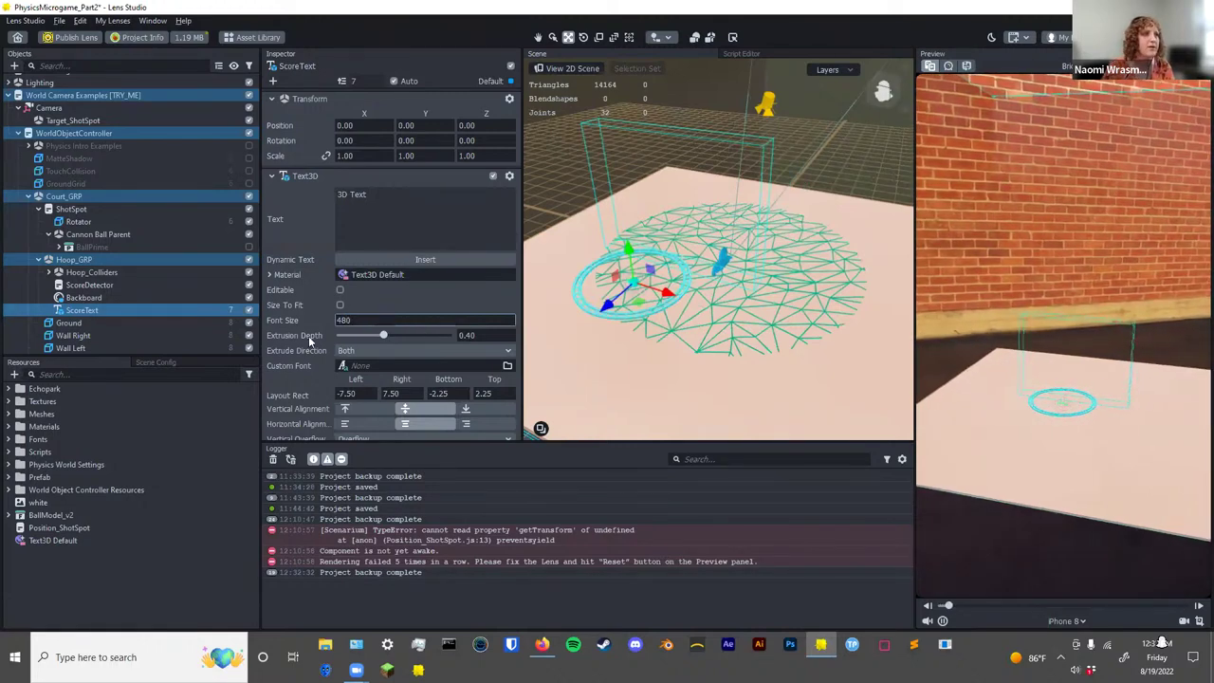
{"action": "key", "text": "Return"}
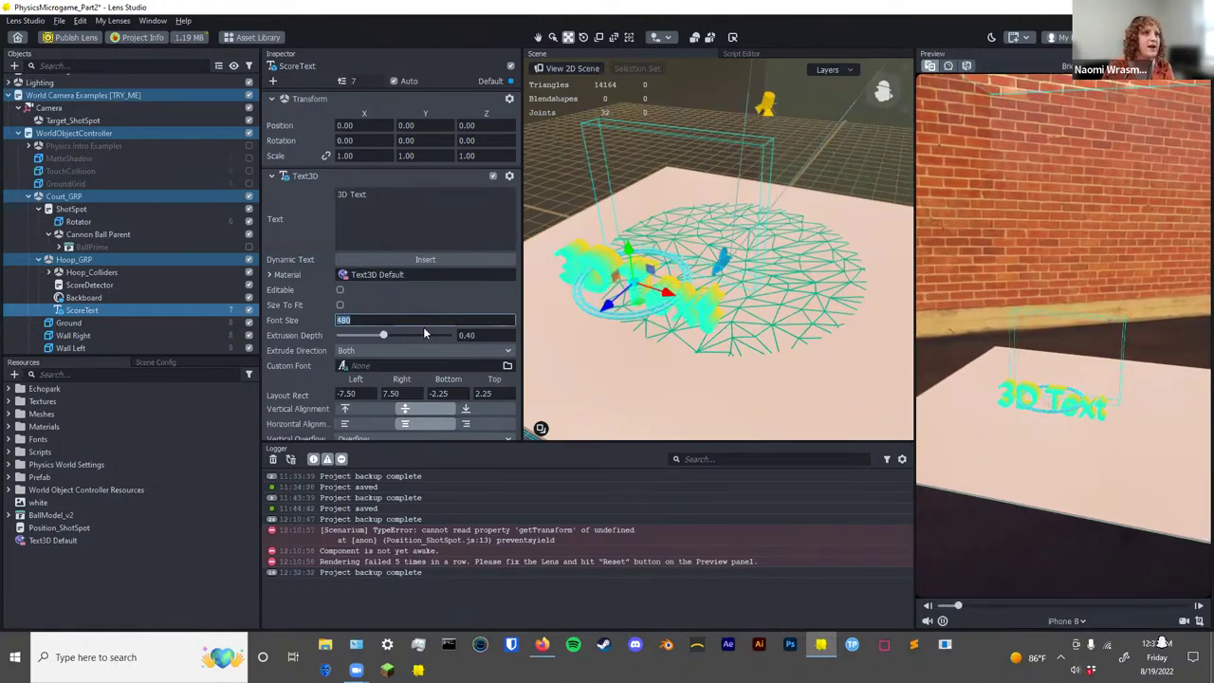
{"action": "left_click", "coordinate": [681, 328]}
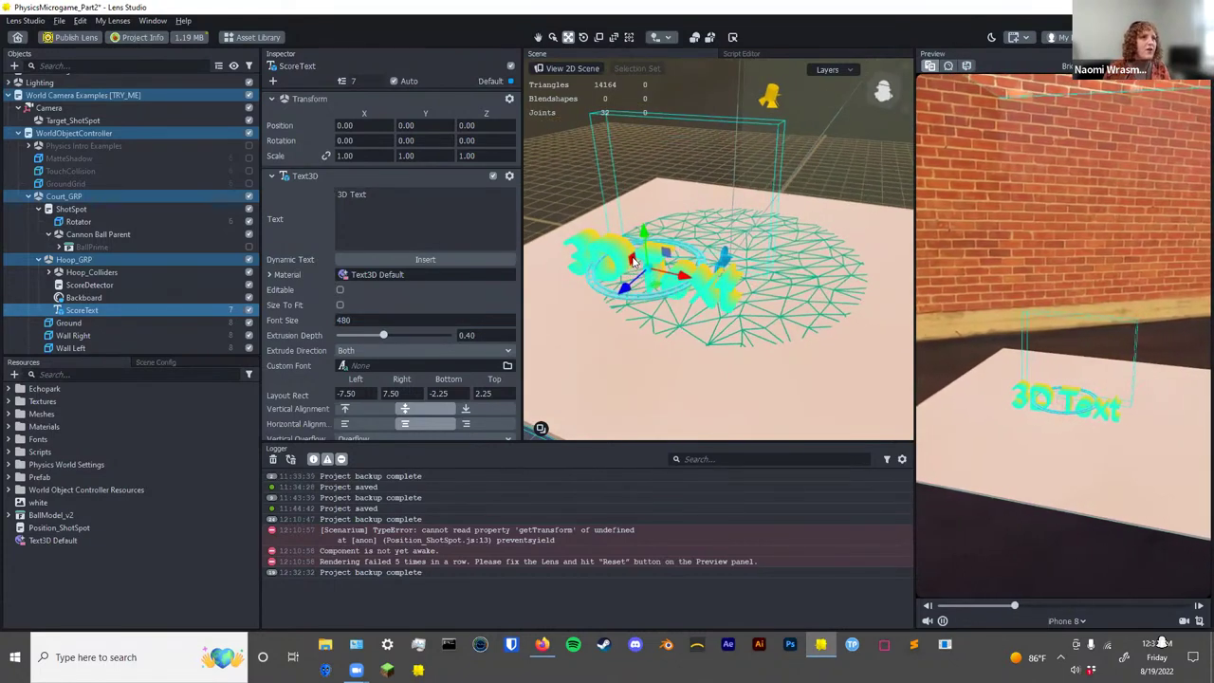
Move ScoreText up and back above the hoop, to about Y 18.05 and Z -16.98.
{"action": "left_click_drag", "start_coordinate": [632, 266], "coordinate": [583, 228]}
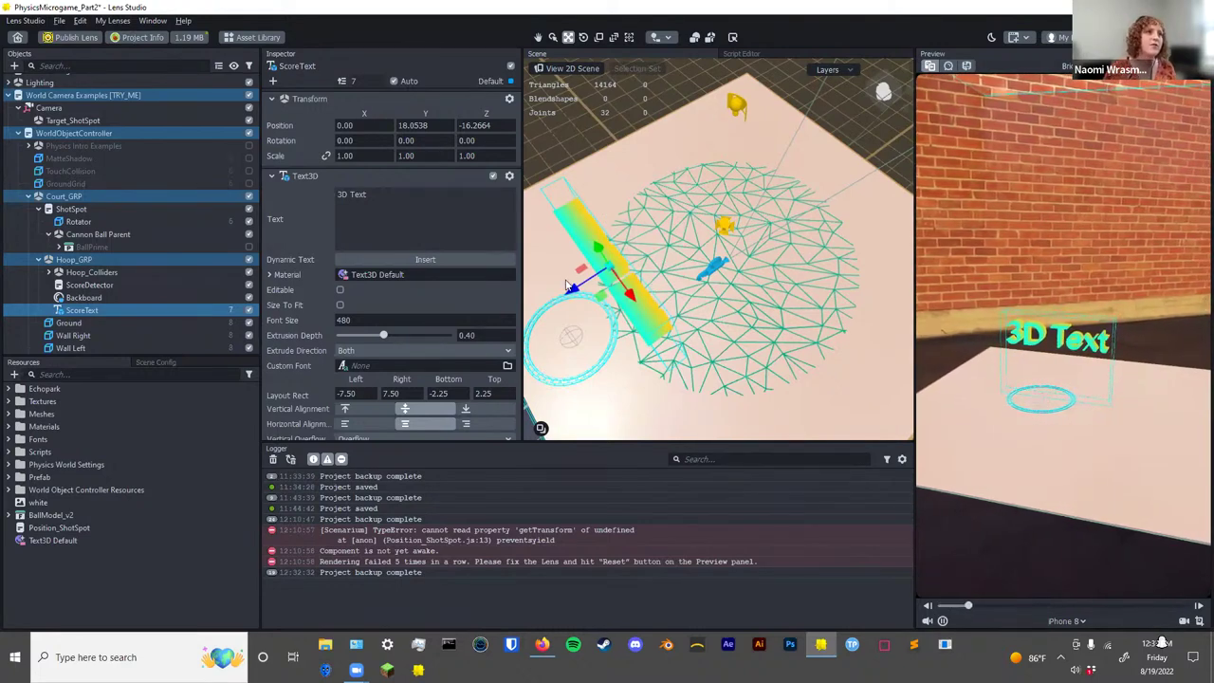
{"action": "left_click_drag", "start_coordinate": [571, 298], "coordinate": [574, 297]}
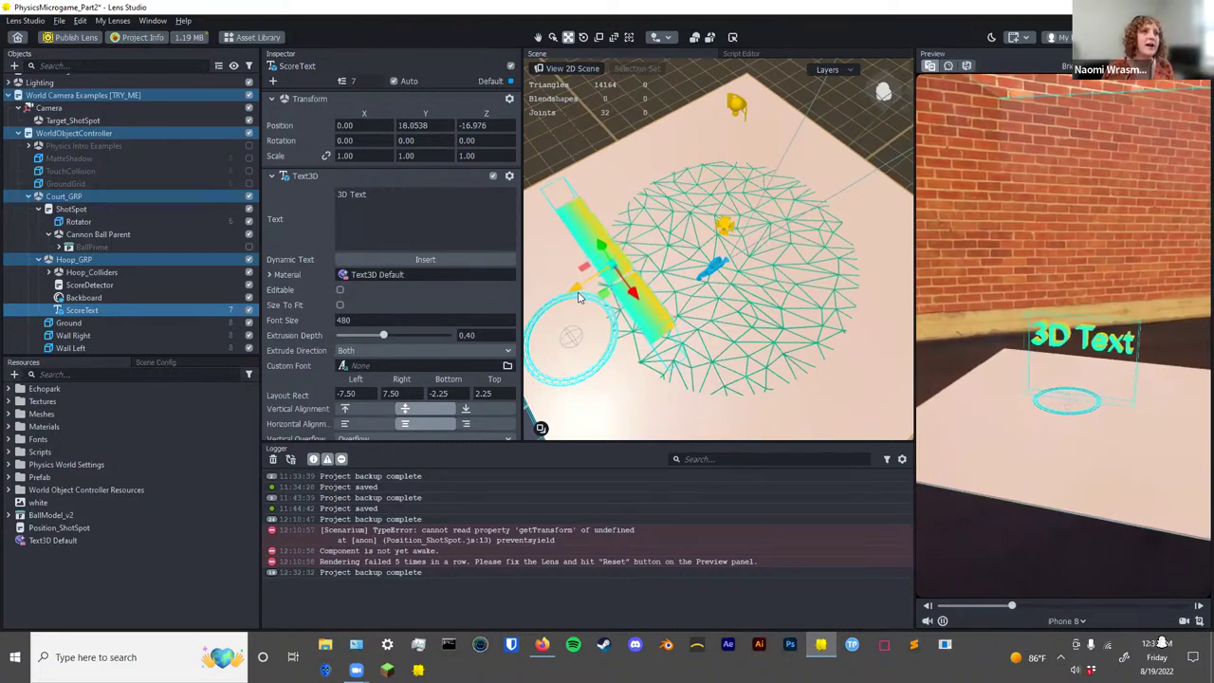
{"action": "left_click_drag", "start_coordinate": [626, 315], "coordinate": [637, 318], "text": "alt"}
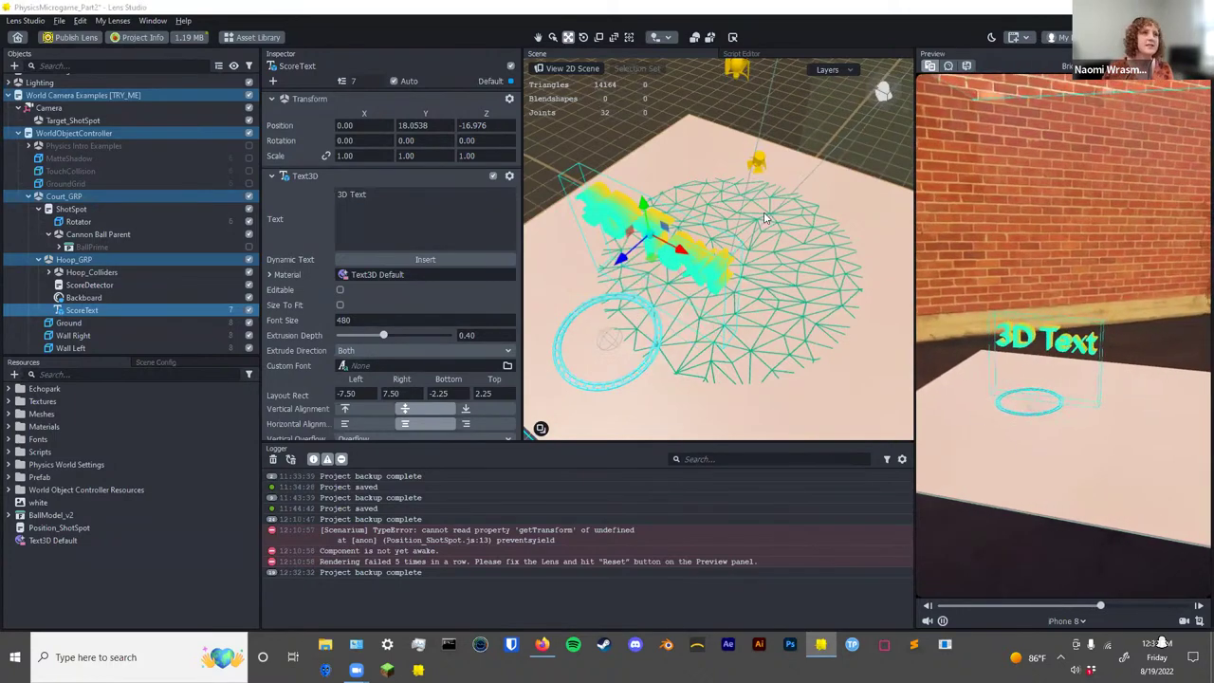
Replace the 3D text's content with "SCORE!".
{"action": "left_click", "coordinate": [428, 201]}
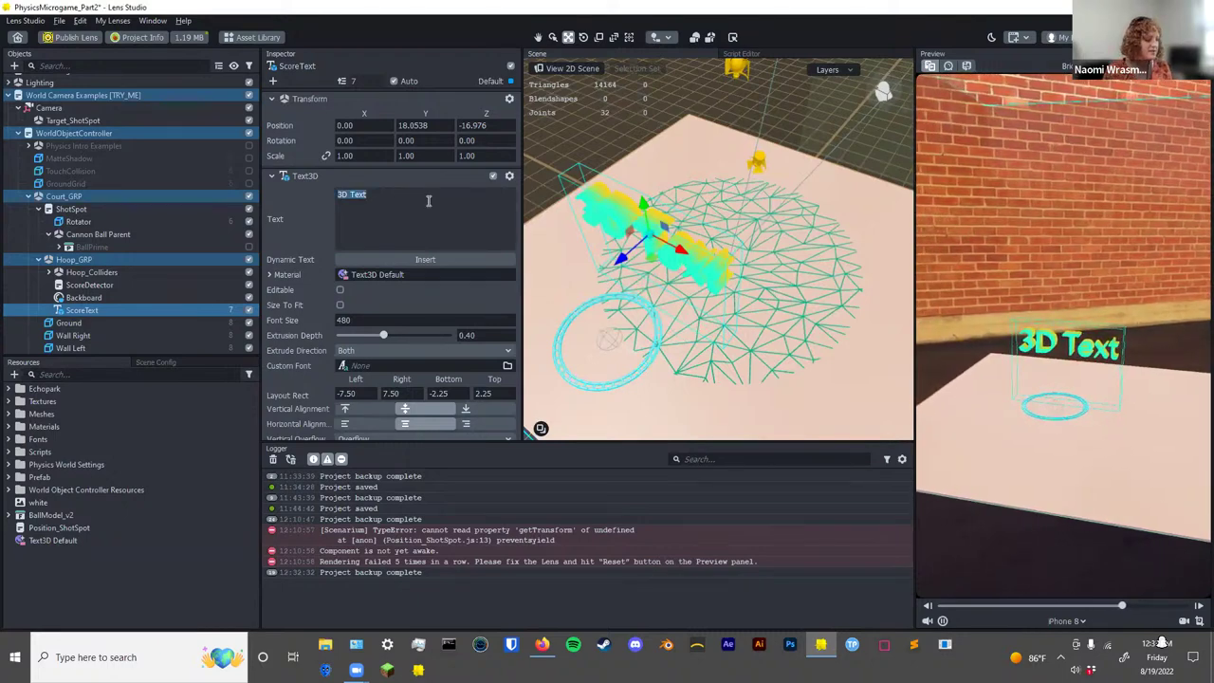
{"action": "key", "text": "ctrl+a"}
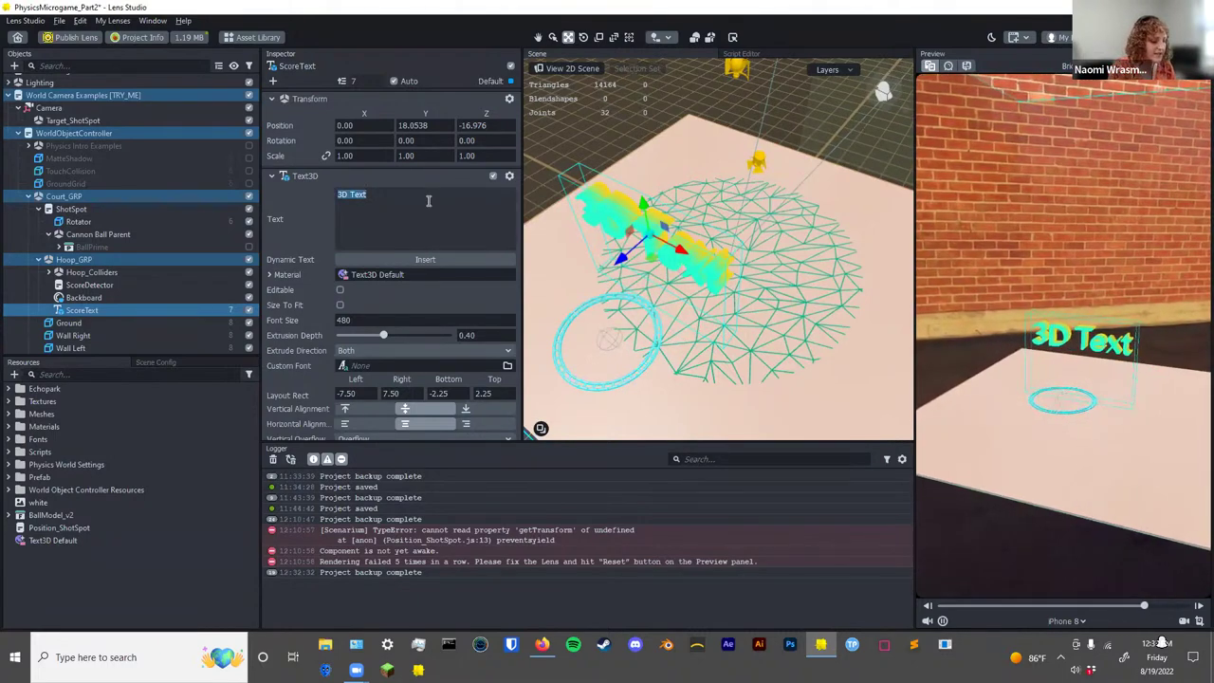
{"action": "type", "text": "SCORE!"}
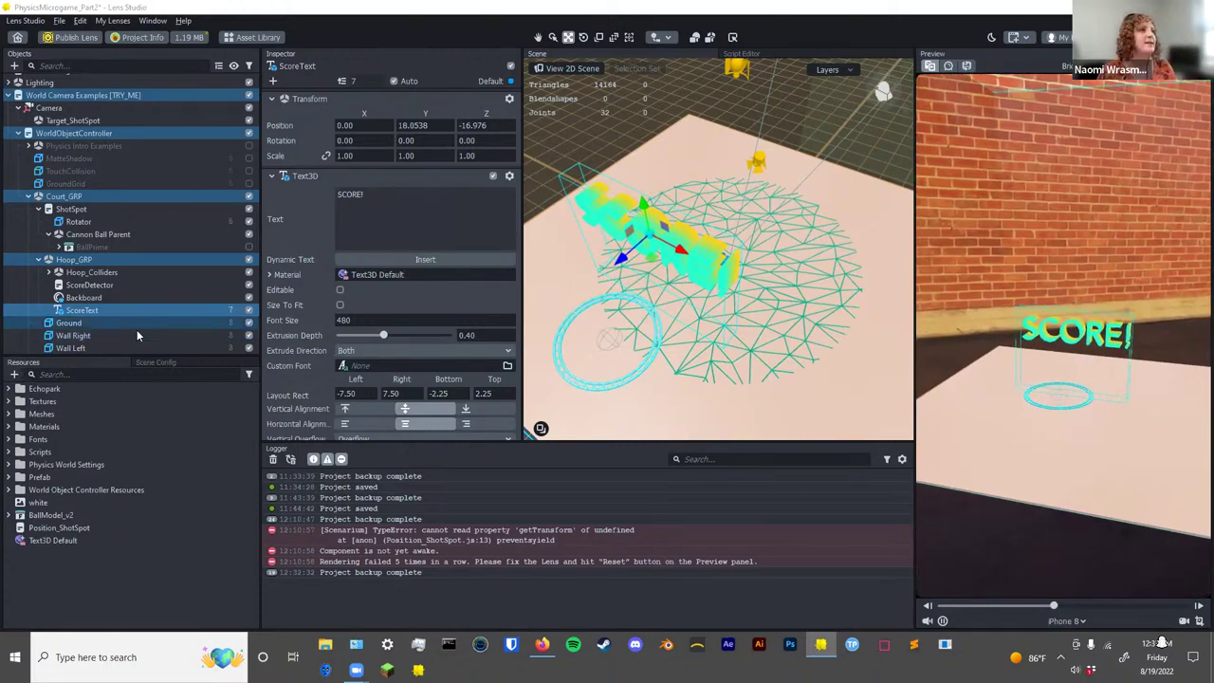
Assign ScoreText as the Target of the ScoreDetector's Set Enabled response and disable the ScoreText object in the scene.
{"action": "left_click", "coordinate": [91, 285]}
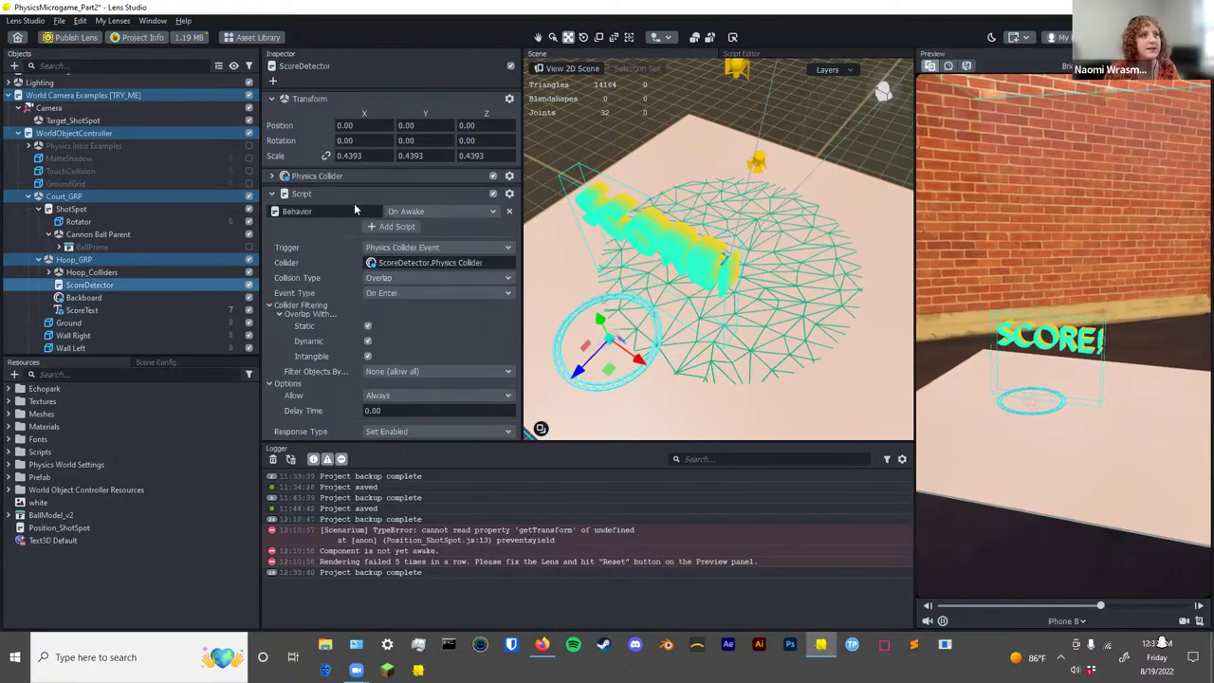
{"action": "scroll", "coordinate": [476, 255], "scroll_direction": "down", "scroll_amount": 5}
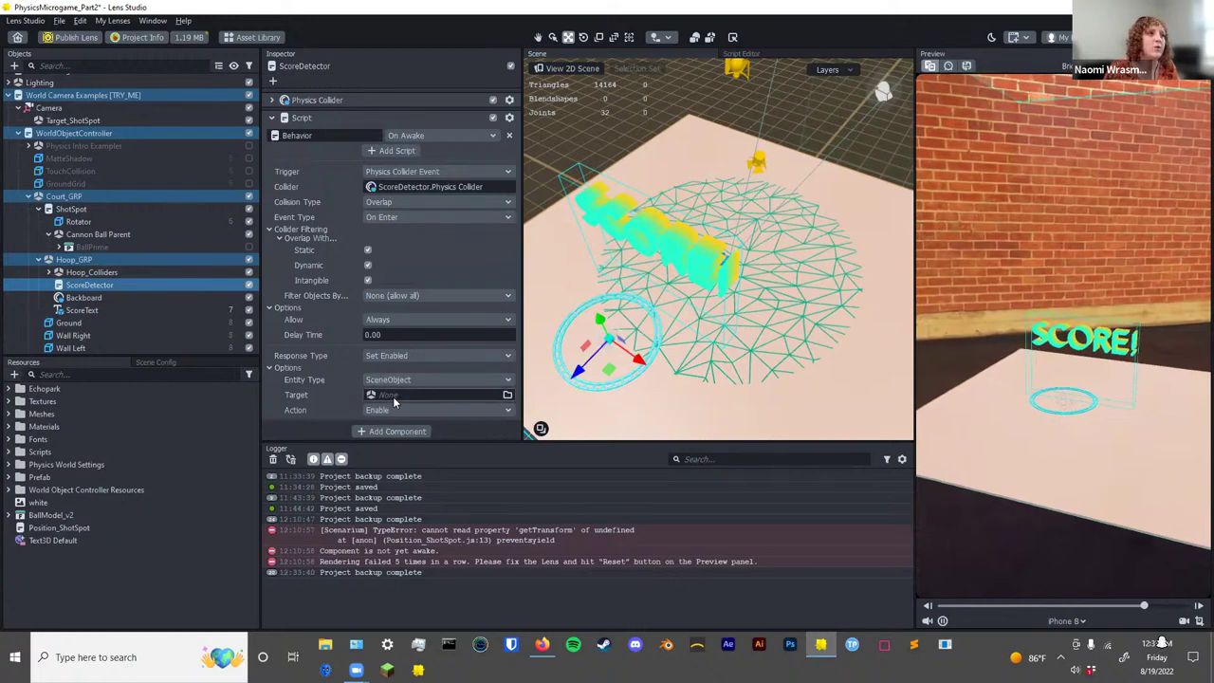
{"action": "left_click_drag", "start_coordinate": [78, 309], "coordinate": [399, 391]}
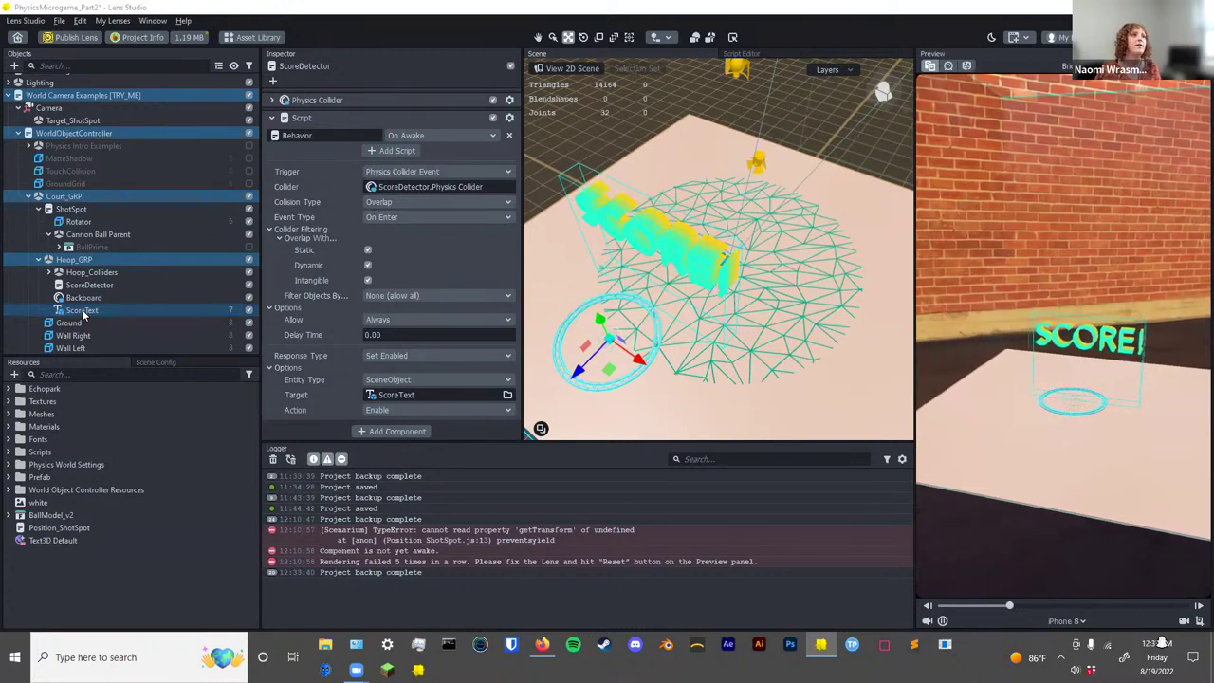
{"action": "left_click", "coordinate": [248, 310]}
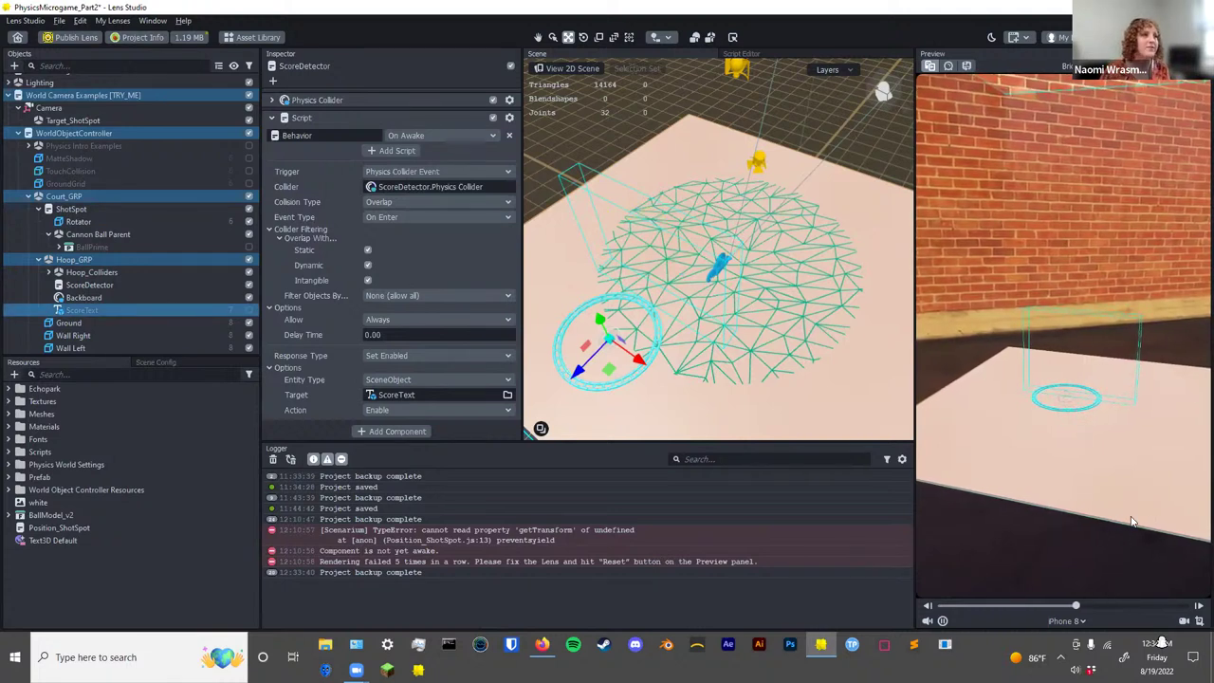
Shoot several balls at the hoop in the preview to test whether a basket triggers the score text.
{"action": "left_click", "coordinate": [1084, 459]}
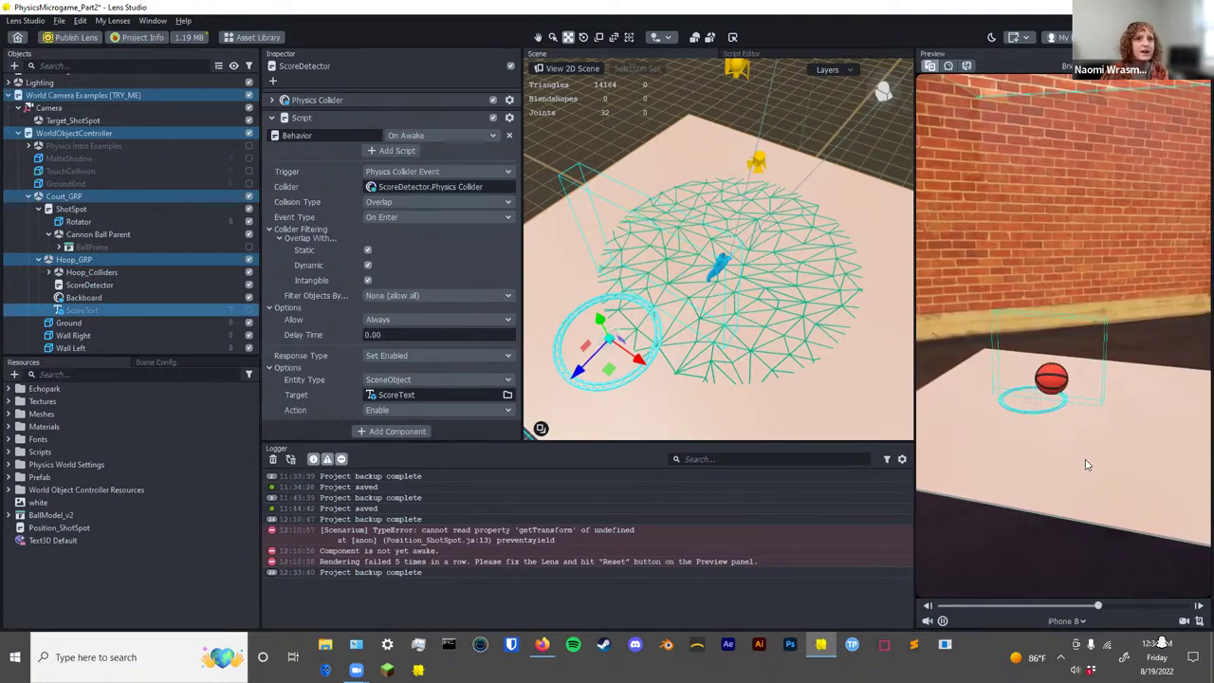
{"action": "left_click", "coordinate": [1057, 457]}
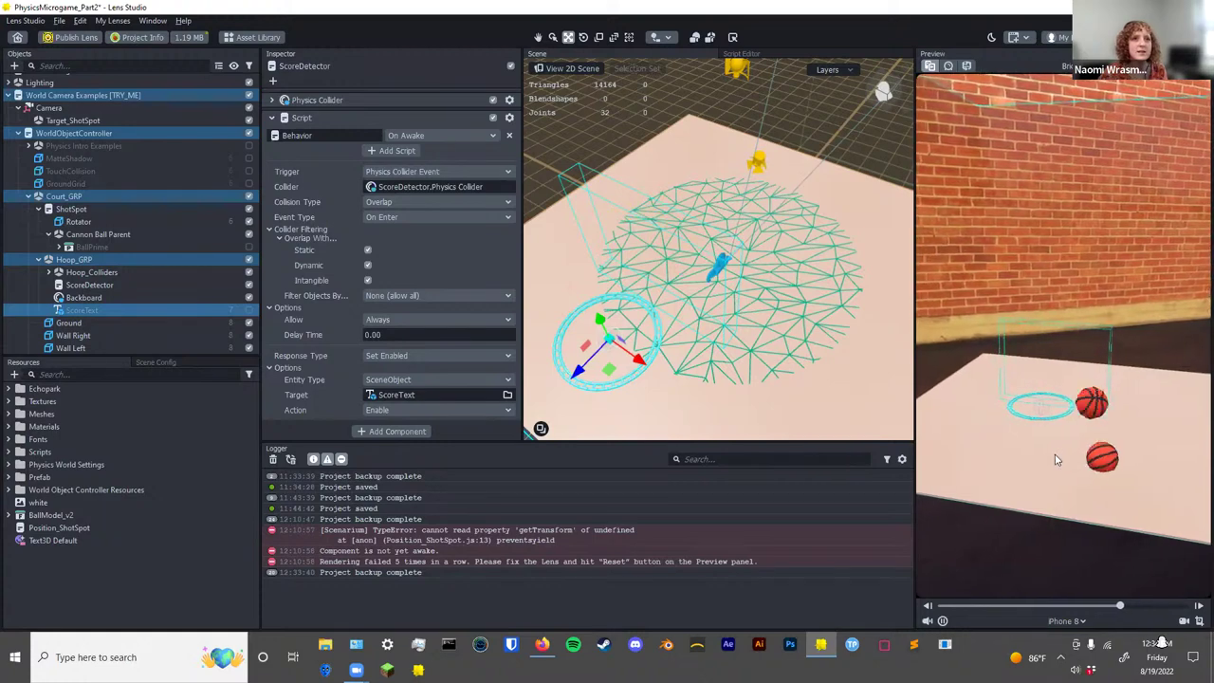
{"action": "left_click", "coordinate": [1081, 462]}
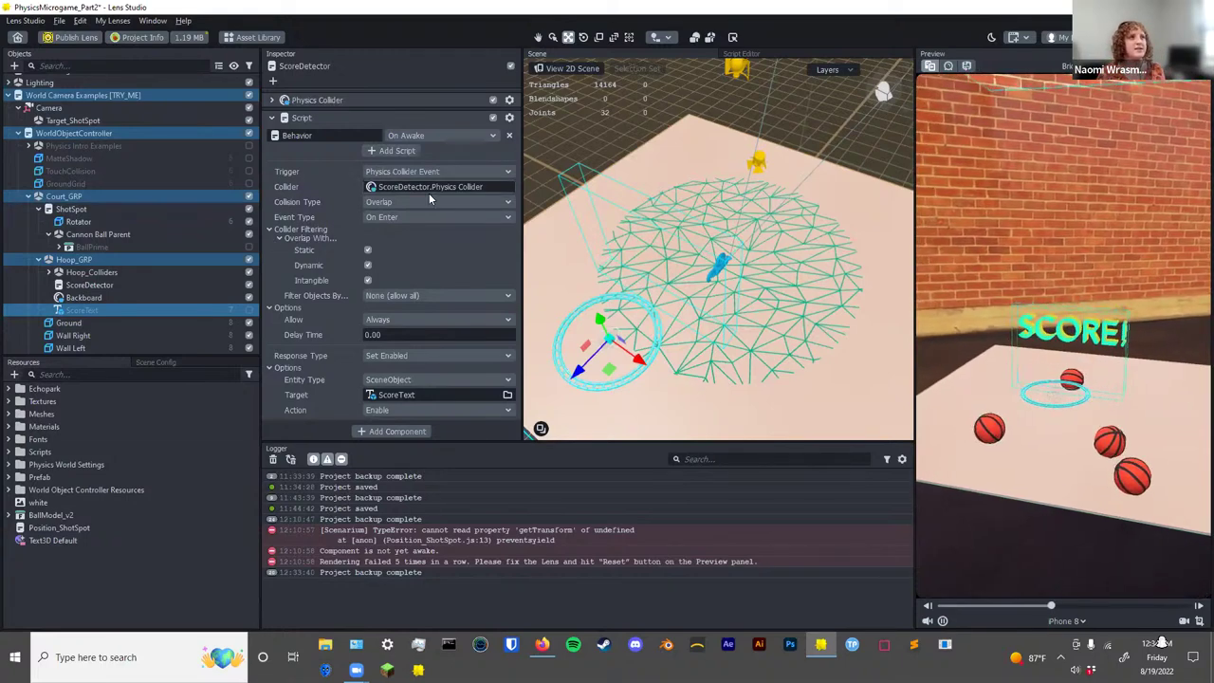
Copy the ScoreDetector's Behavior script component, collapse the original, and paste the copy onto the same object.
{"action": "right_click", "coordinate": [331, 117]}
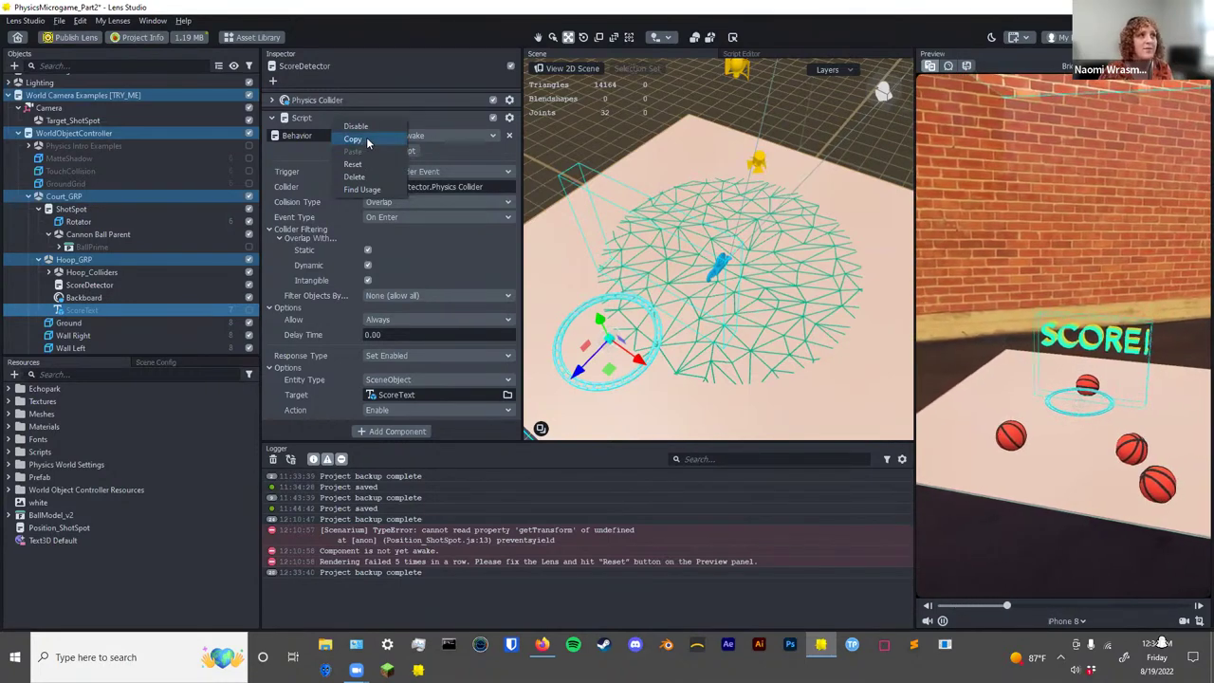
{"action": "left_click", "coordinate": [358, 144]}
{"action": "left_click", "coordinate": [321, 119]}
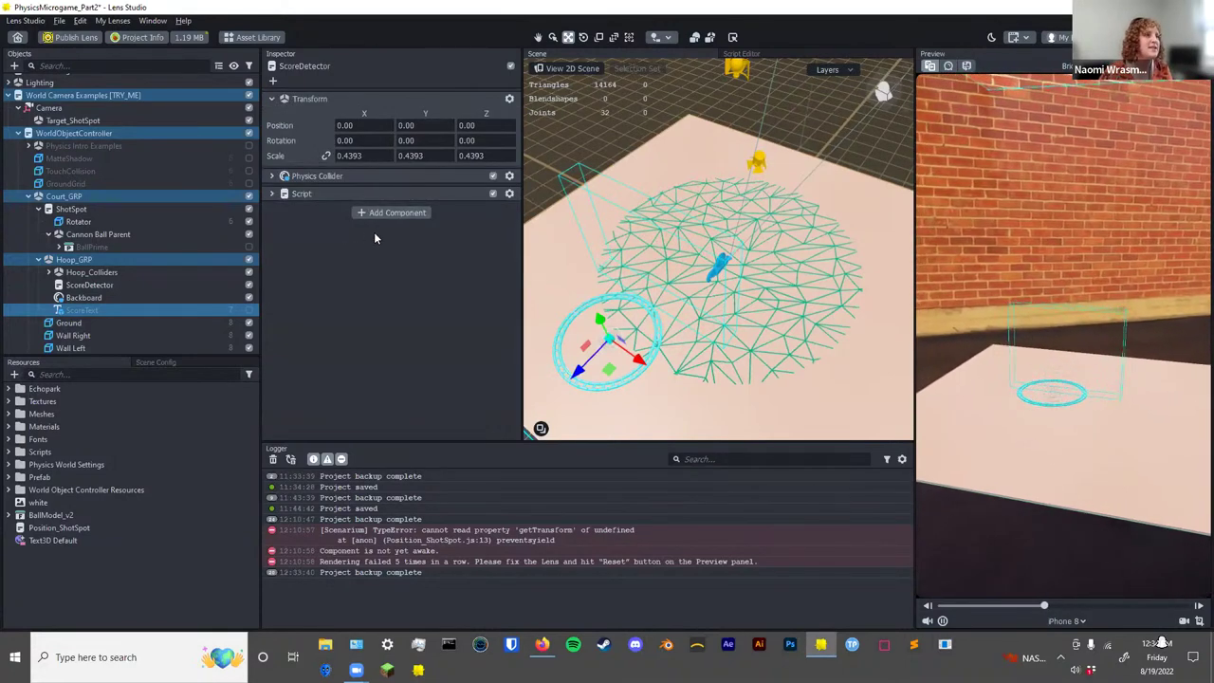
{"action": "key", "text": "ctrl+v"}
Set the duplicated Behavior's trigger Delay Time to 1 and its Set Enabled action to Disable.
{"action": "scroll", "coordinate": [407, 243], "scroll_direction": "down", "scroll_amount": 1}
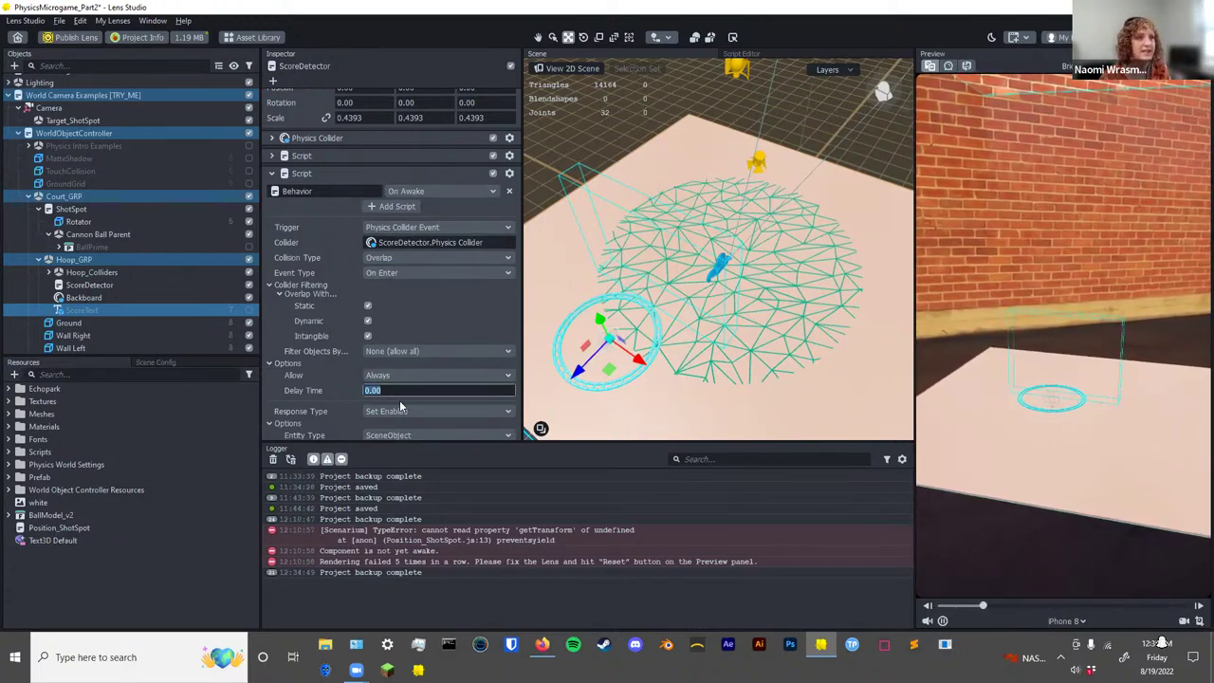
{"action": "type", "text": "1"}
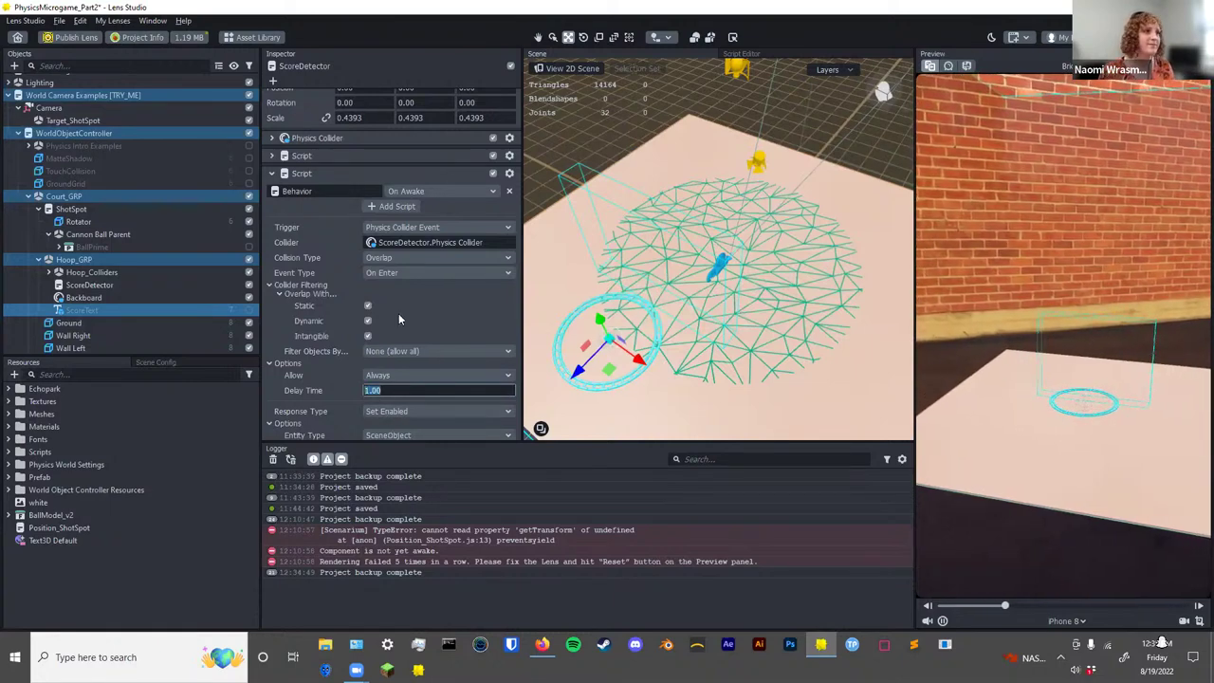
{"action": "key", "text": "Return"}
{"action": "scroll", "coordinate": [399, 313], "scroll_direction": "down", "scroll_amount": 1}
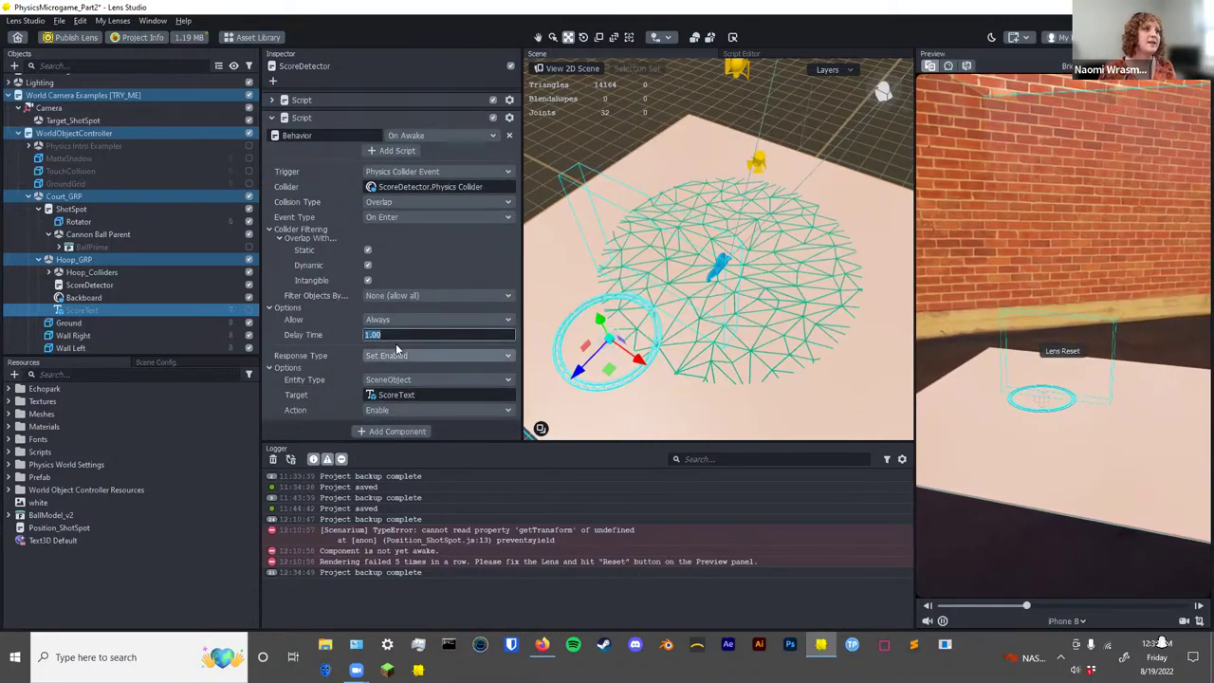
{"action": "left_click", "coordinate": [391, 408]}
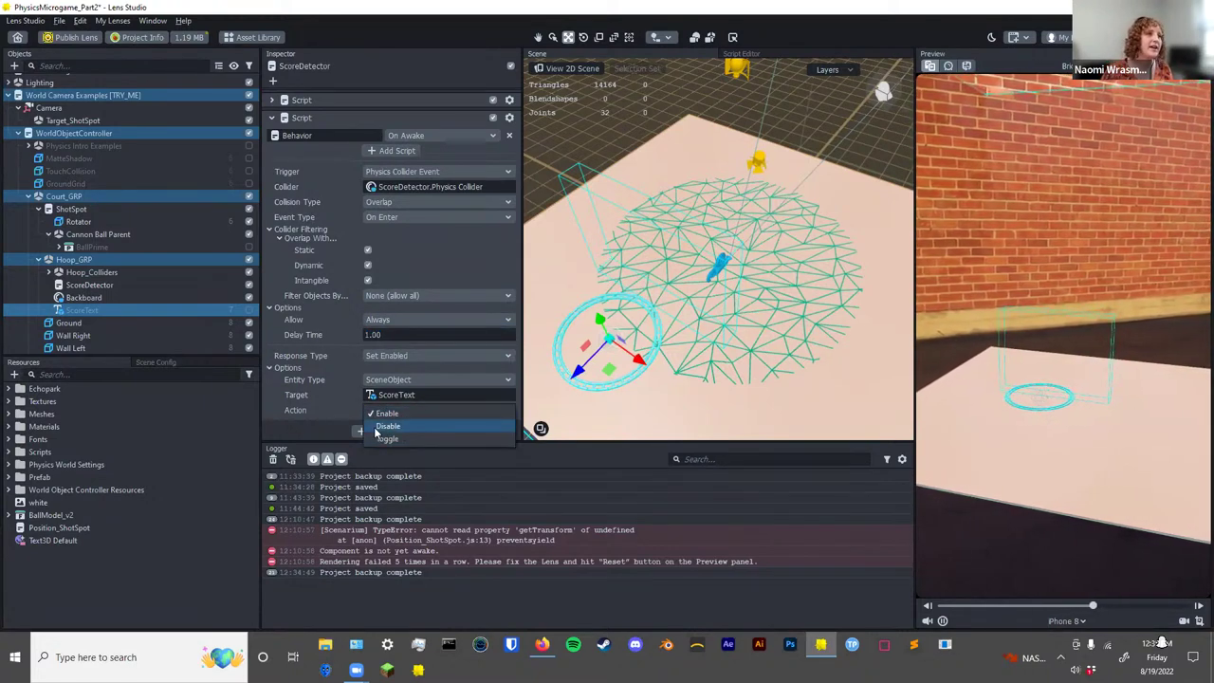
{"action": "left_click", "coordinate": [388, 426]}
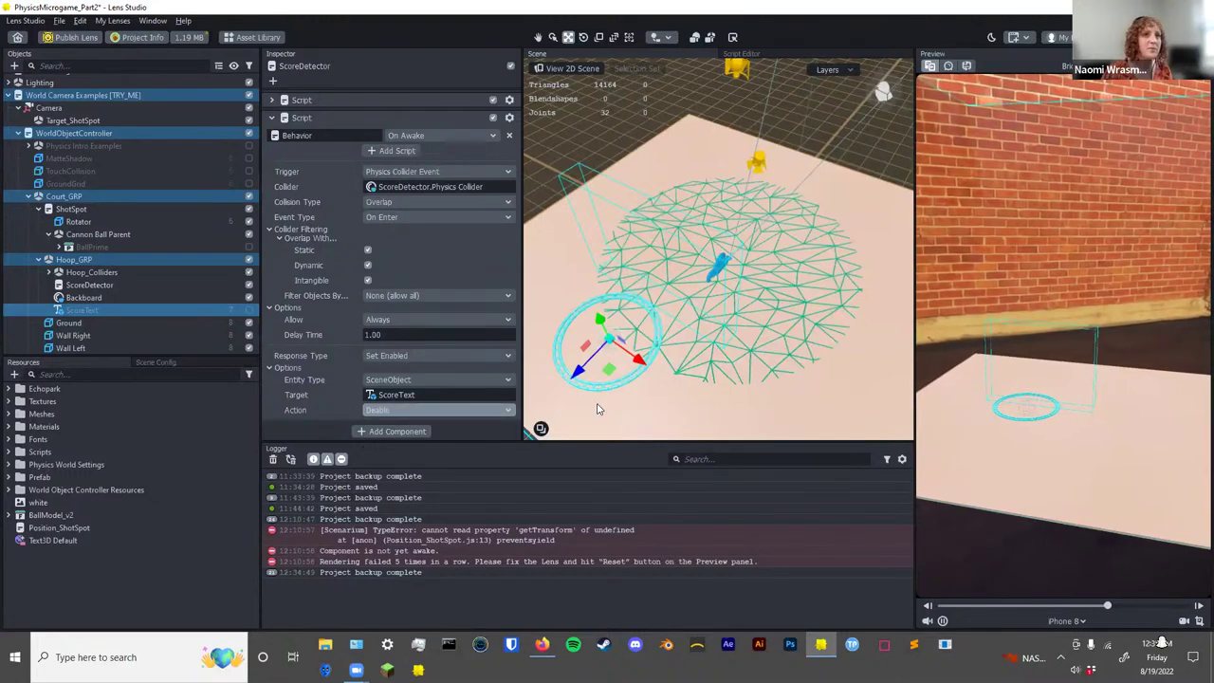
Shoot more balls in the preview to test the delayed hiding of the score text after a basket.
{"action": "left_click", "coordinate": [1111, 353]}
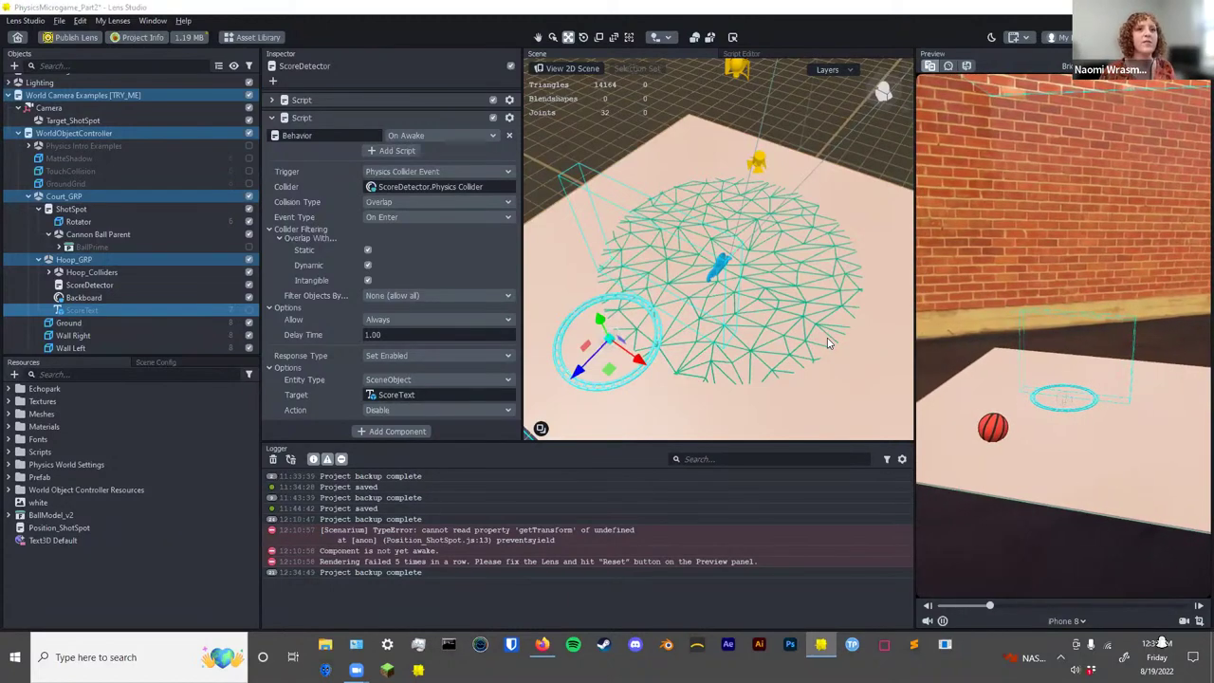
{"action": "left_click", "coordinate": [1086, 452]}
{"action": "left_click", "coordinate": [1093, 446]}
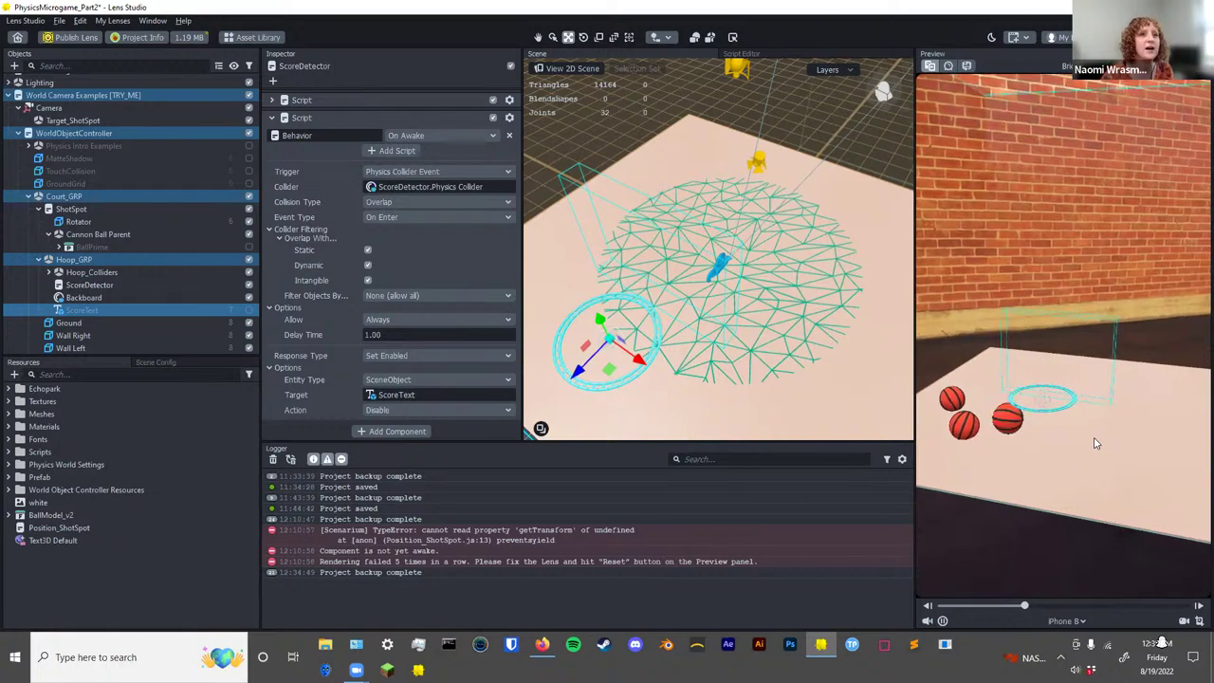
{"action": "left_click", "coordinate": [1096, 443]}
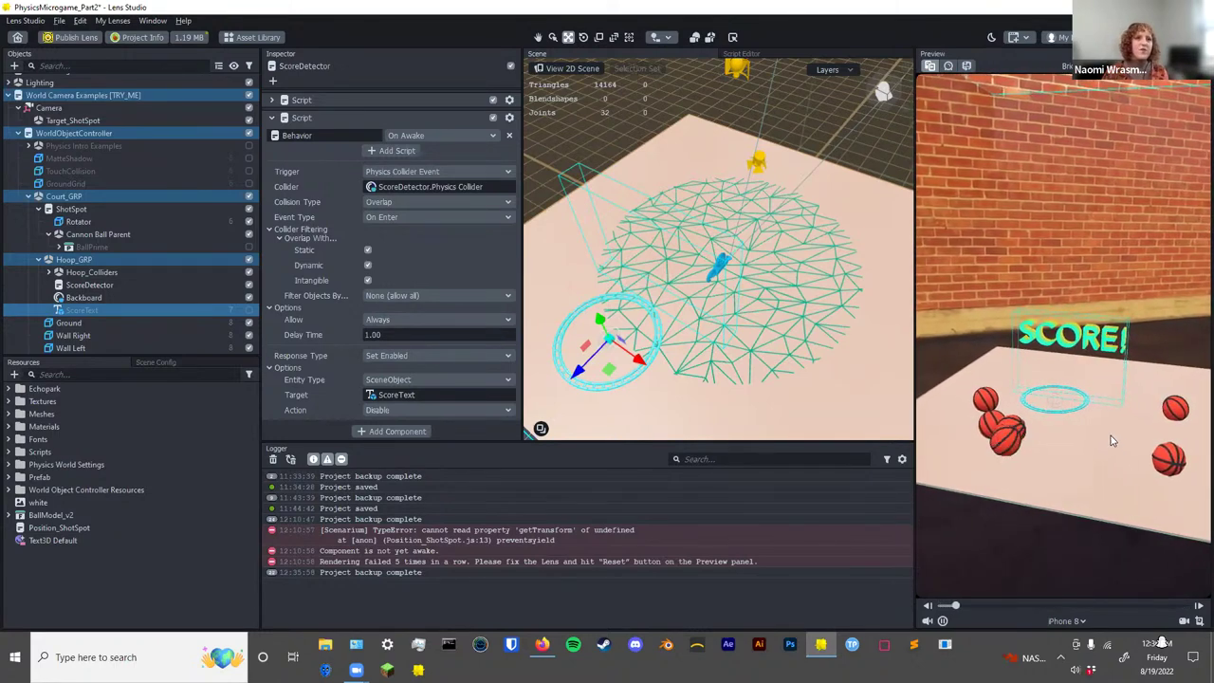
Enable the BallPrime object under Cannon Ball Parent and collapse its Behavior script settings.
{"action": "left_click", "coordinate": [38, 259]}
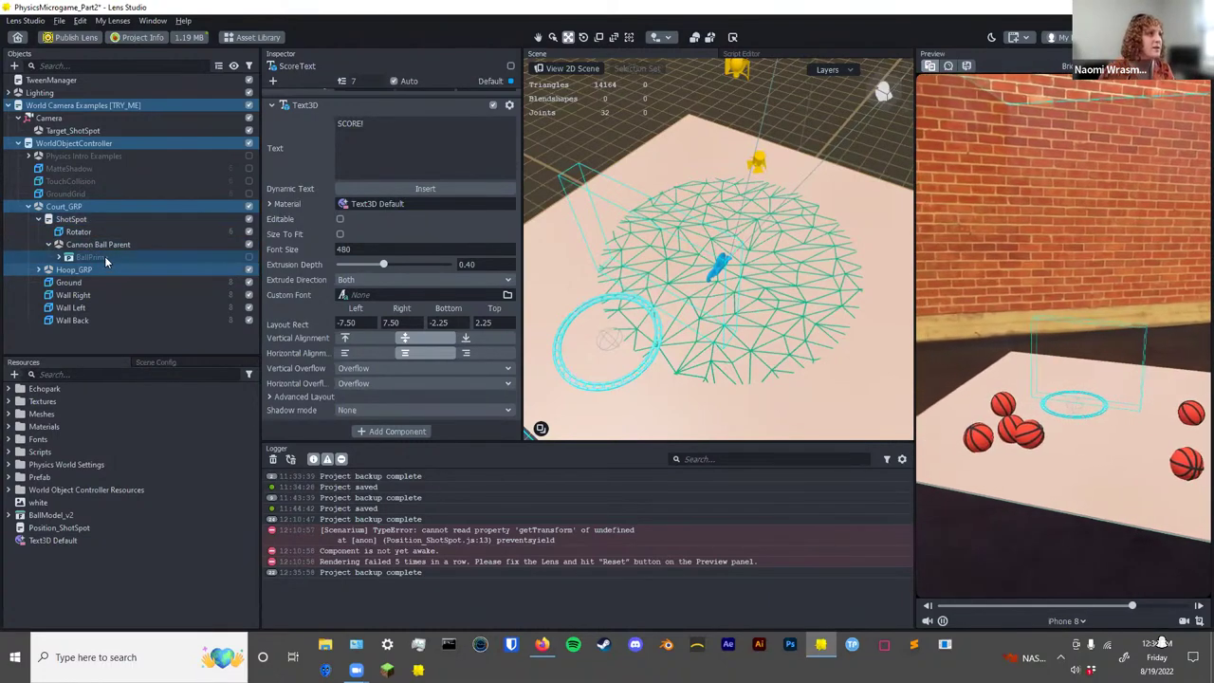
{"action": "left_click", "coordinate": [142, 257]}
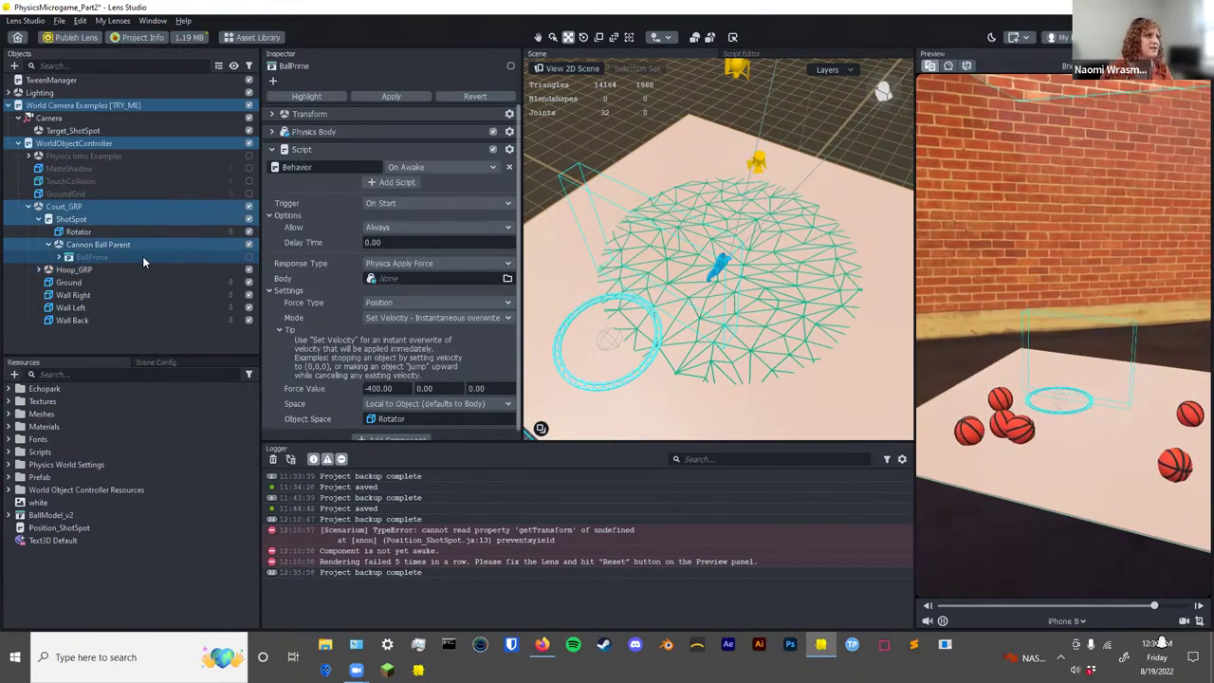
{"action": "left_click", "coordinate": [248, 257]}
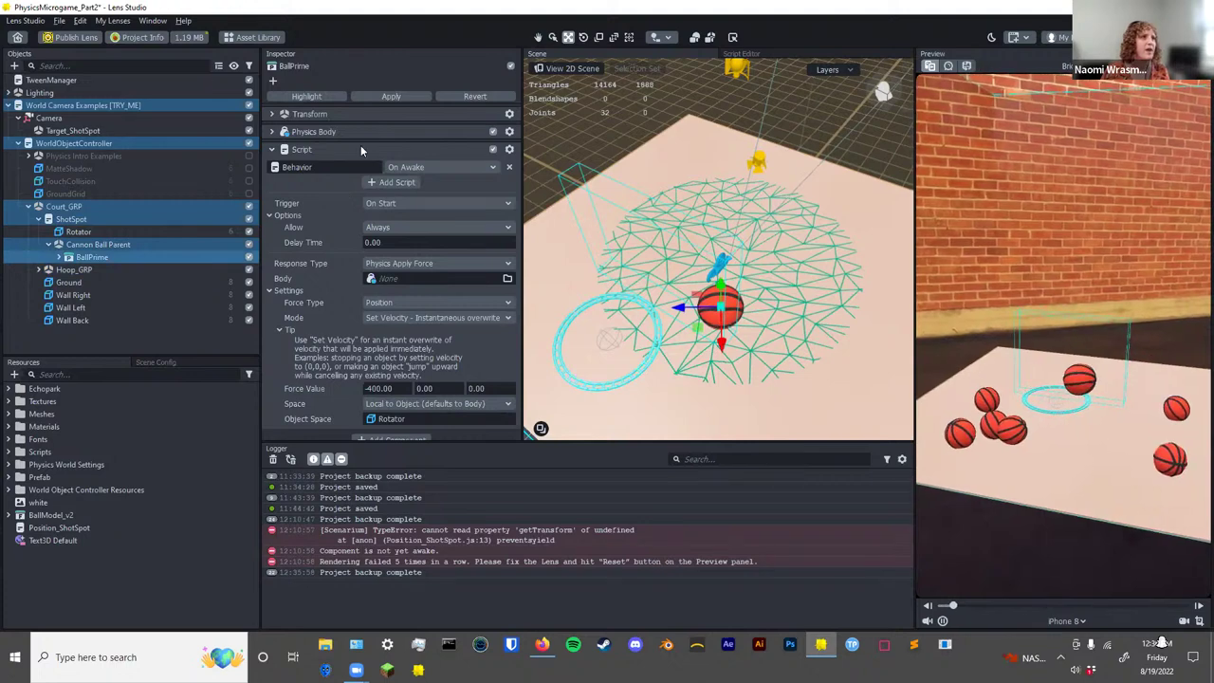
{"action": "left_click", "coordinate": [355, 149]}
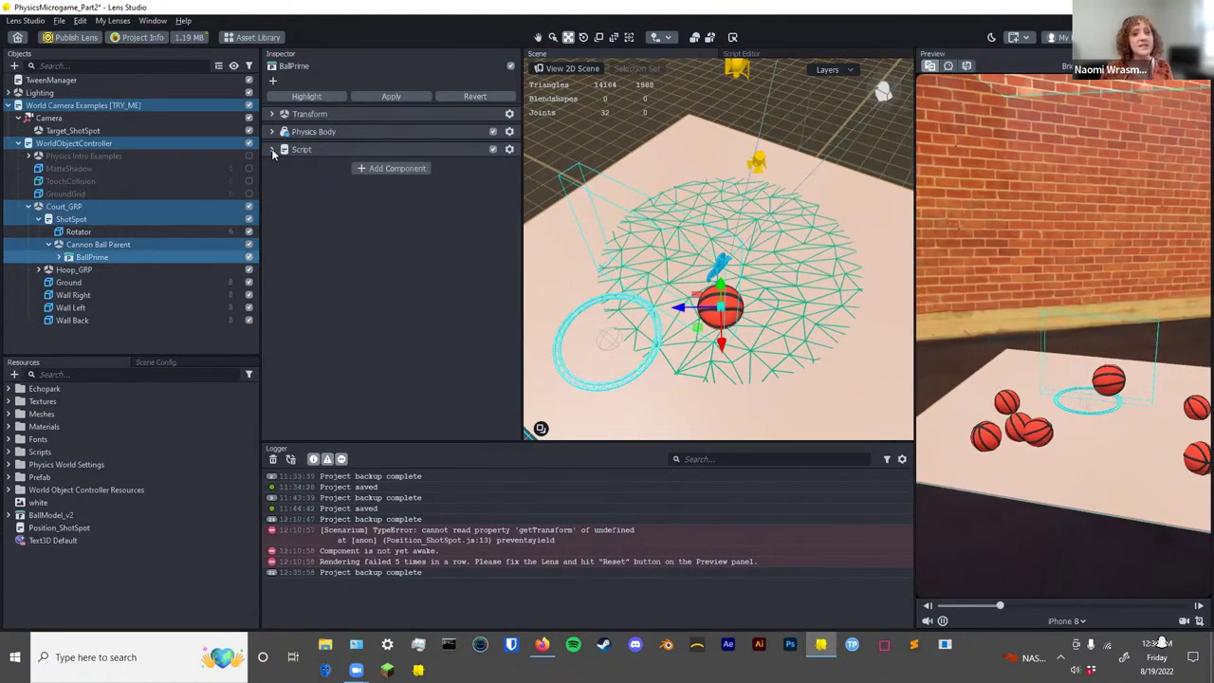
Copy BallPrime's Behavior script component, collapse the original, and paste the copy onto the same object.
{"action": "left_click", "coordinate": [272, 151]}
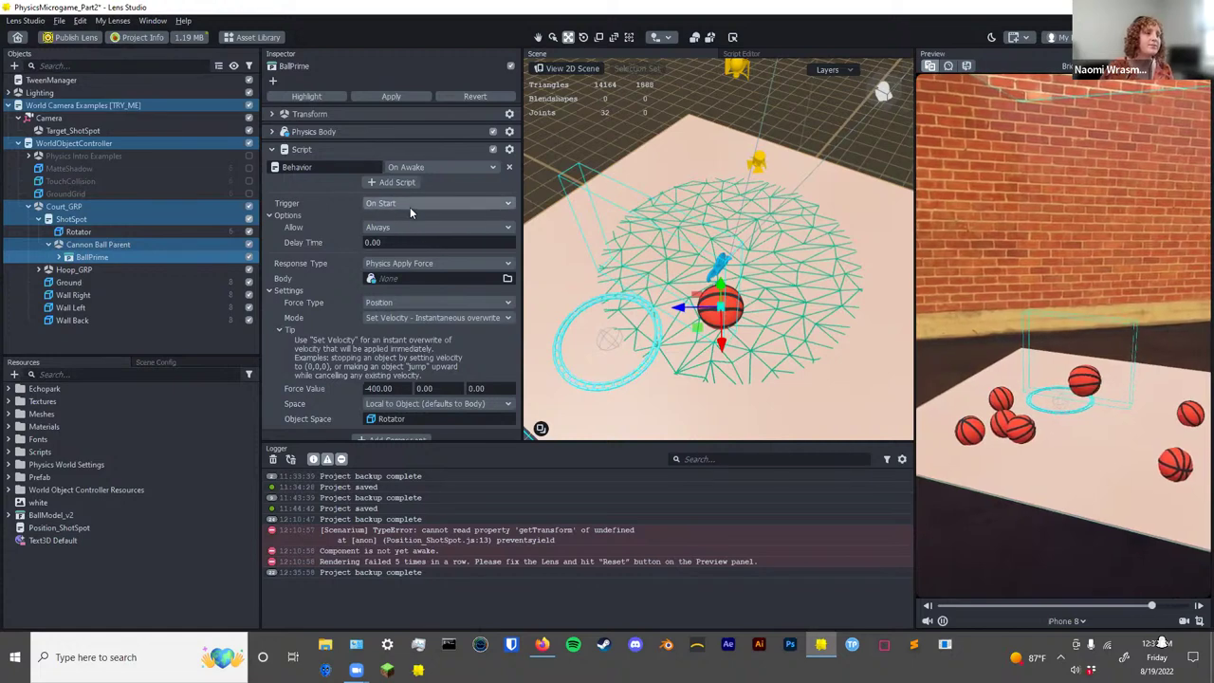
{"action": "right_click", "coordinate": [352, 156]}
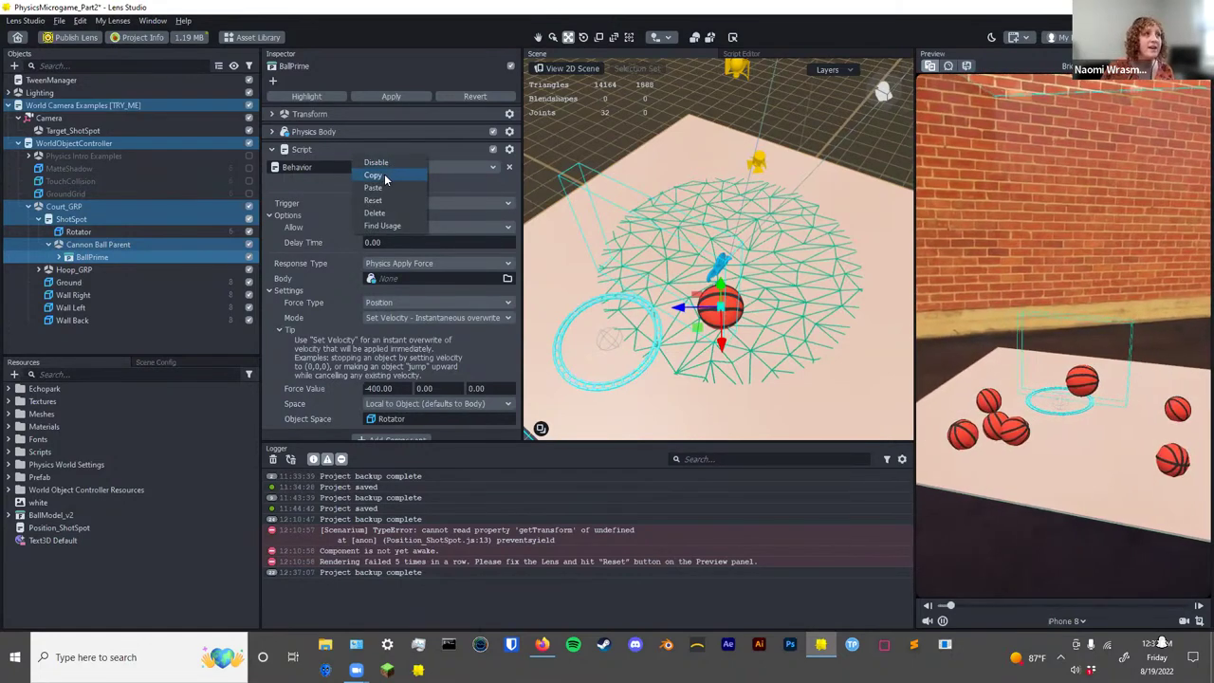
{"action": "left_click", "coordinate": [384, 178]}
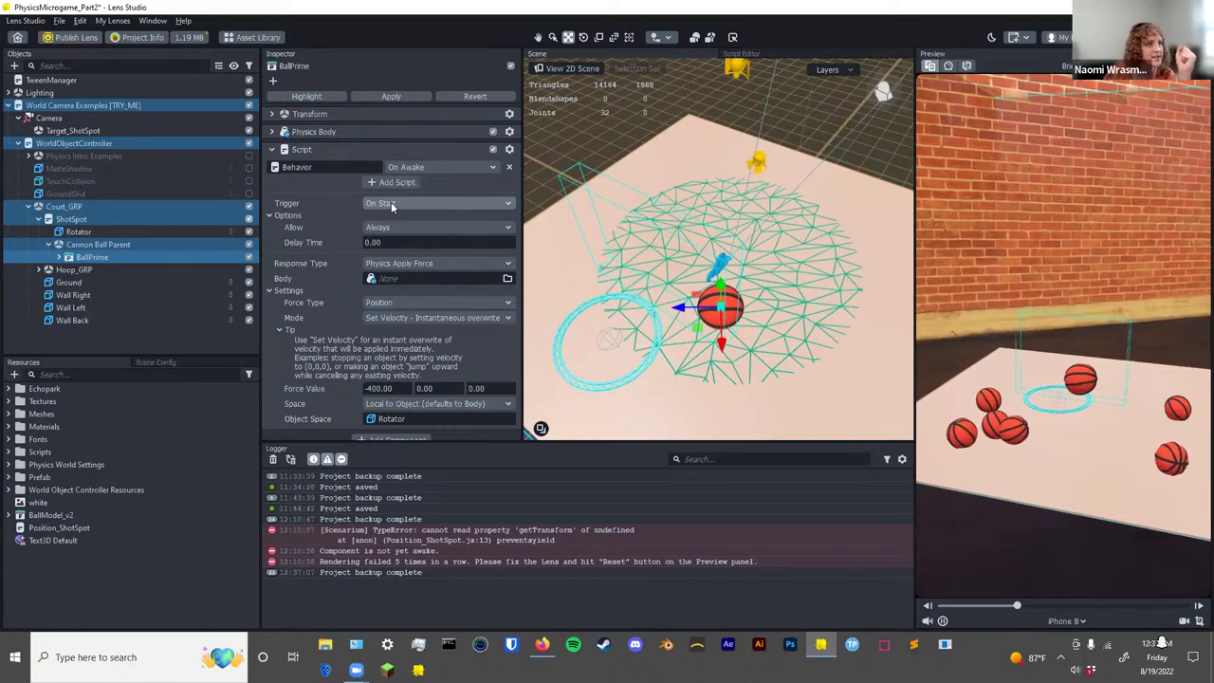
{"action": "left_click", "coordinate": [307, 150]}
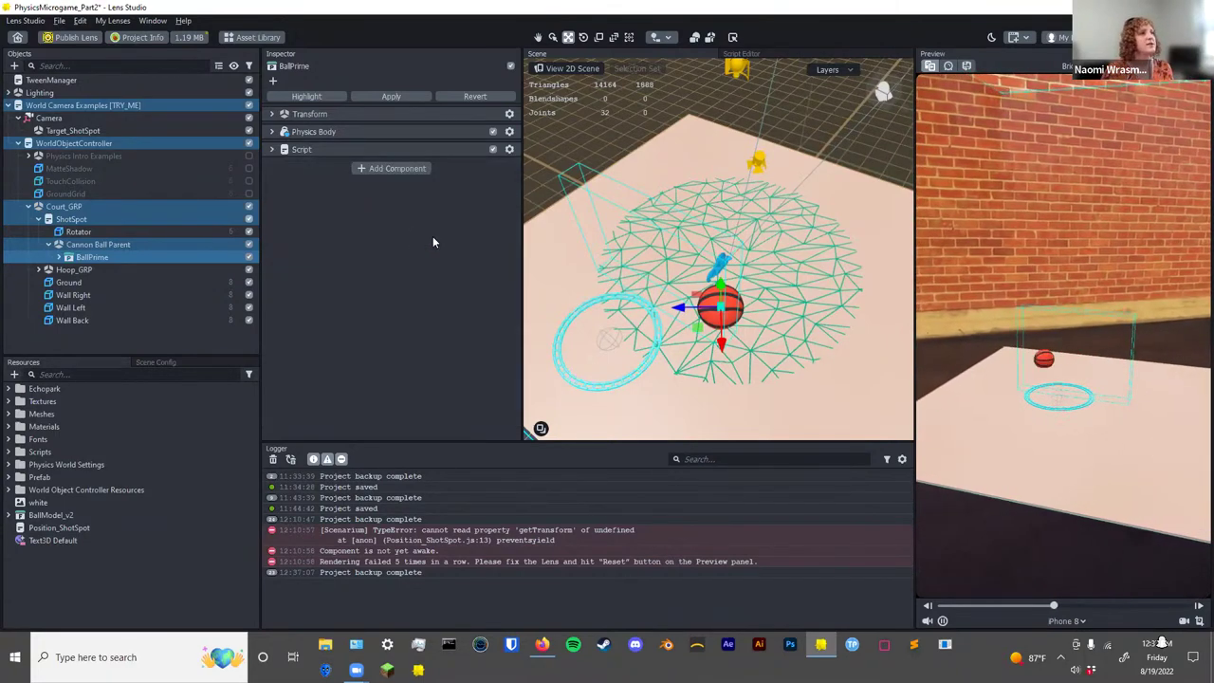
{"action": "key", "text": "ctrl+v"}
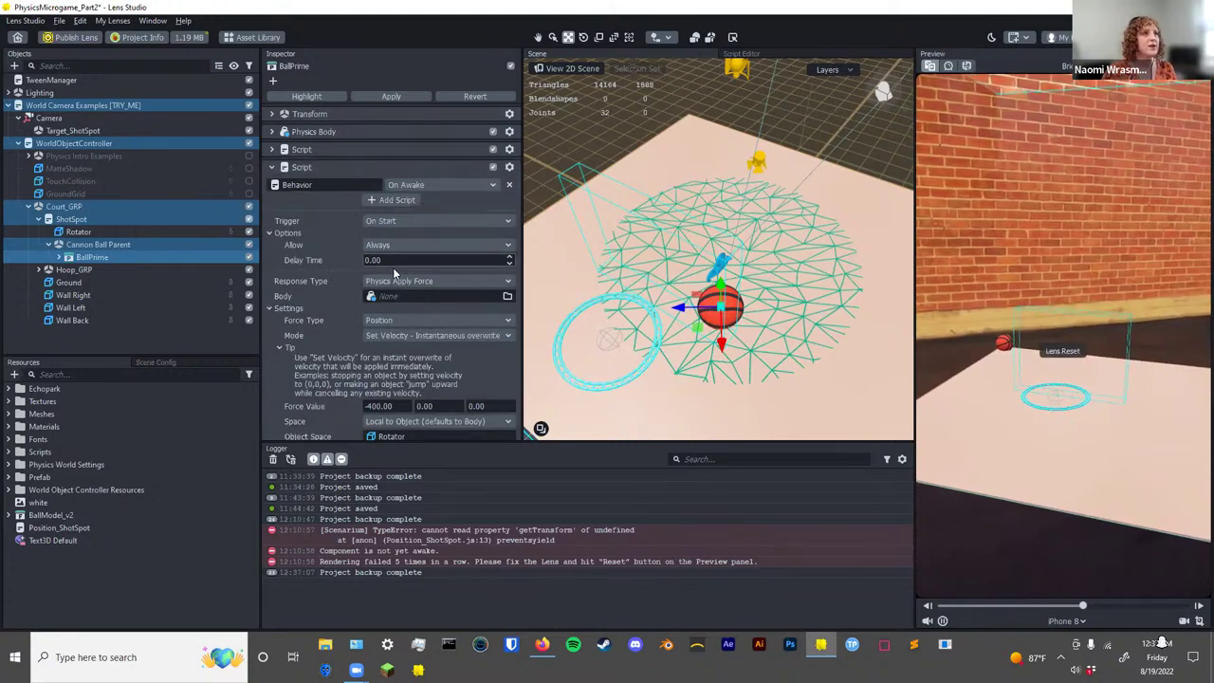
Set the trigger Delay Time of the duplicated Behavior script on BallPrime to 3.
{"action": "left_click", "coordinate": [398, 260]}
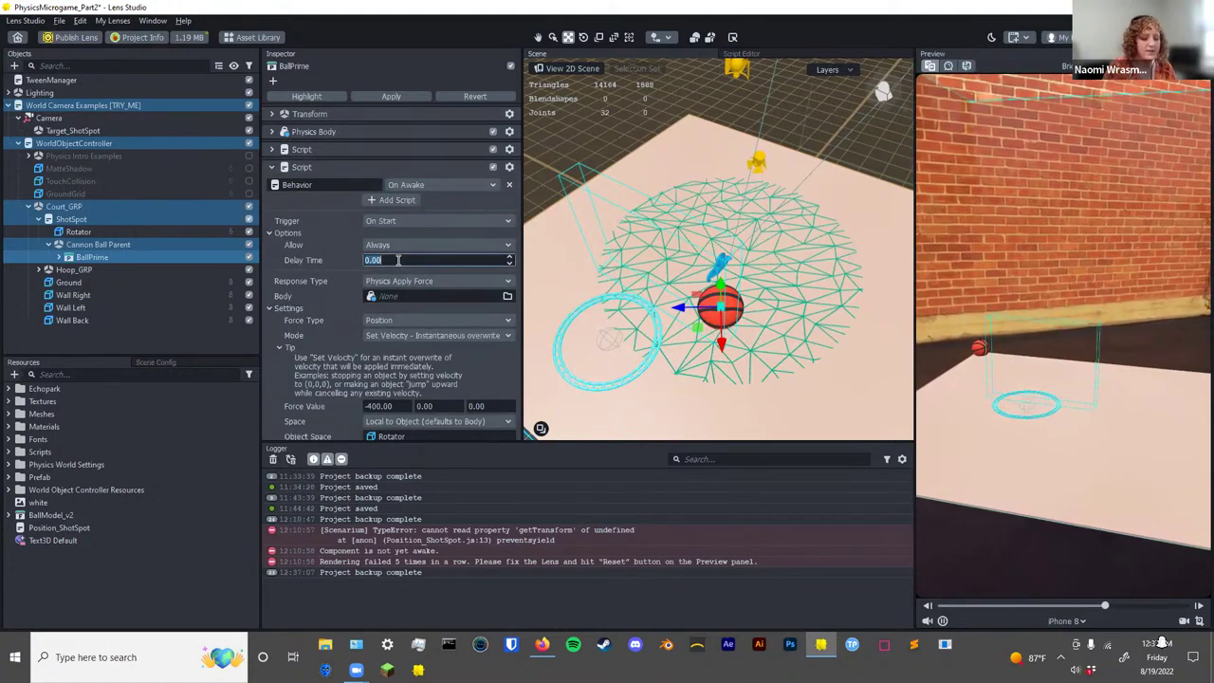
{"action": "type", "text": "3"}
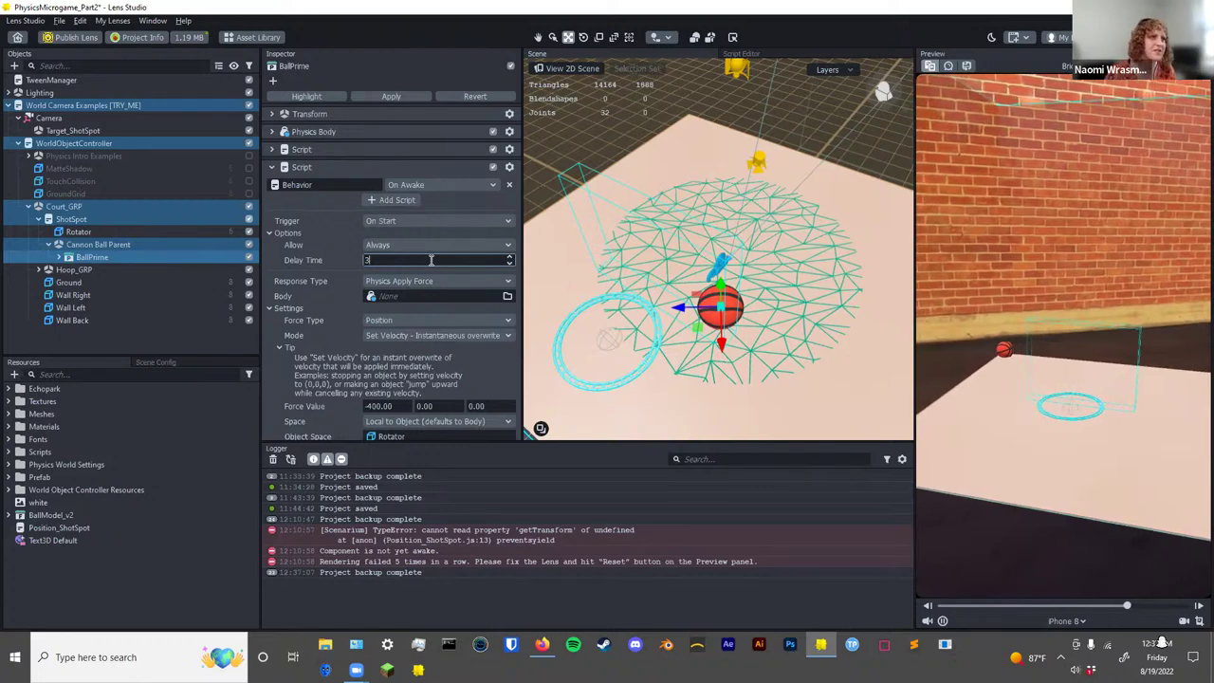
{"action": "key", "text": "Return"}
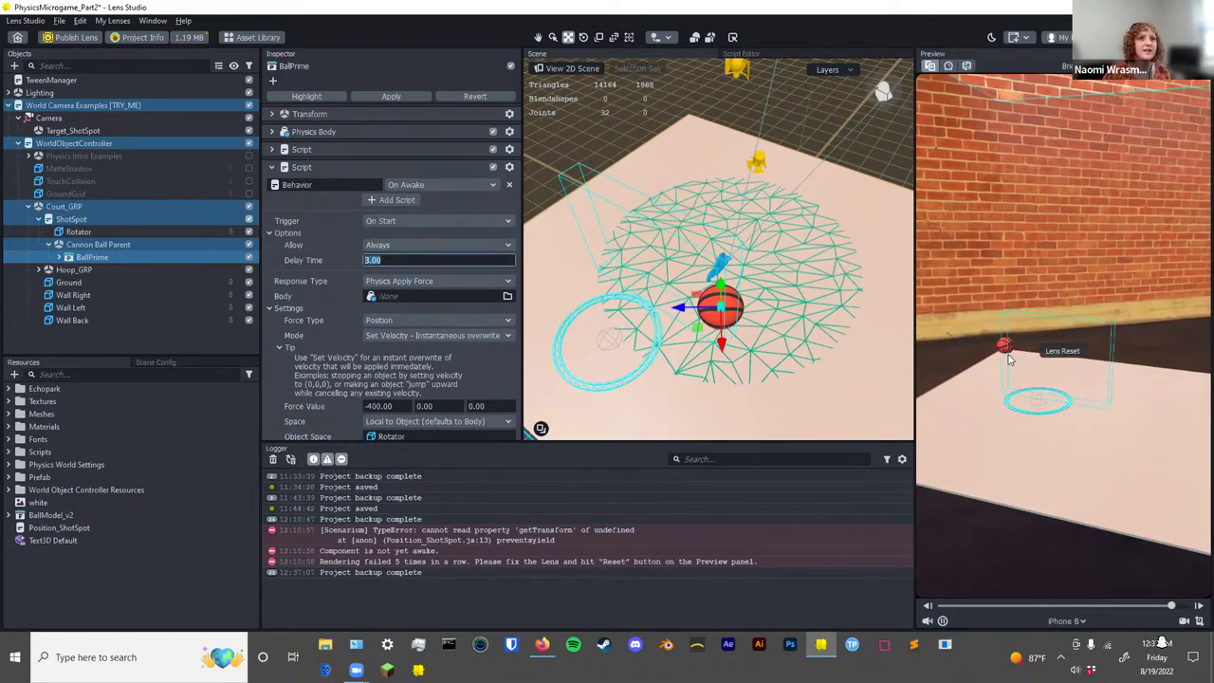
Change the duplicated Behavior's response type to Set Enabled, with the action set to Disable.
{"action": "scroll", "coordinate": [307, 301], "scroll_direction": "down", "scroll_amount": 1}
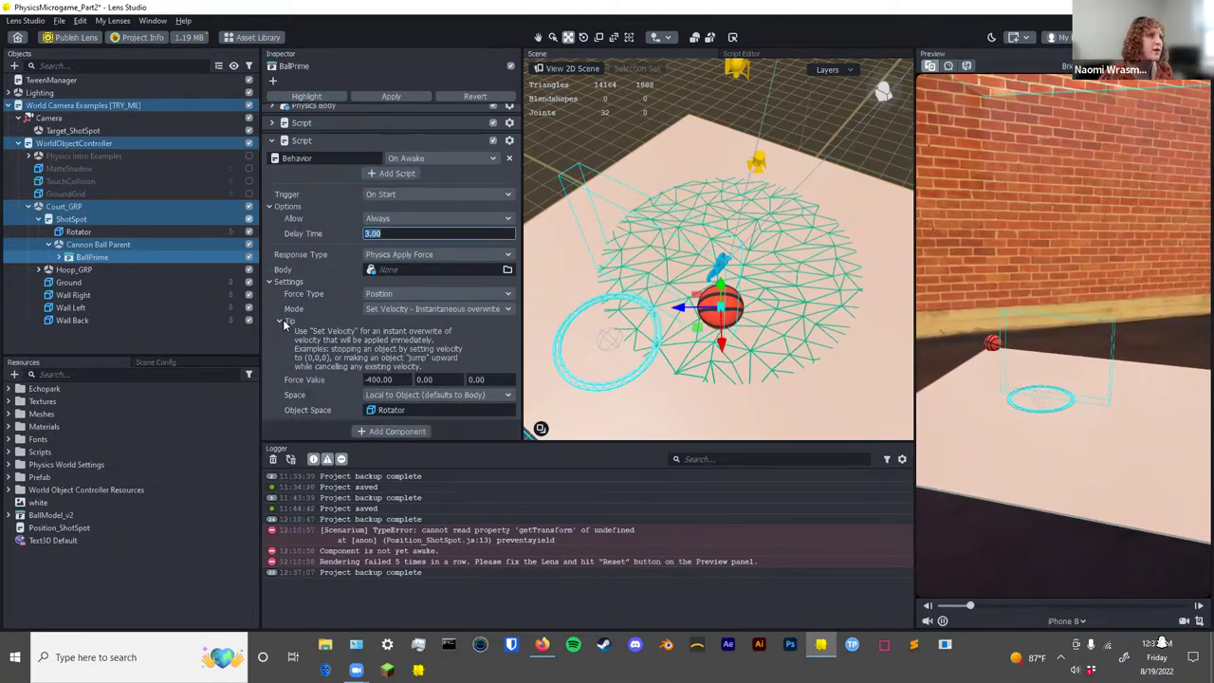
{"action": "left_click", "coordinate": [377, 286]}
{"action": "left_click", "coordinate": [370, 321]}
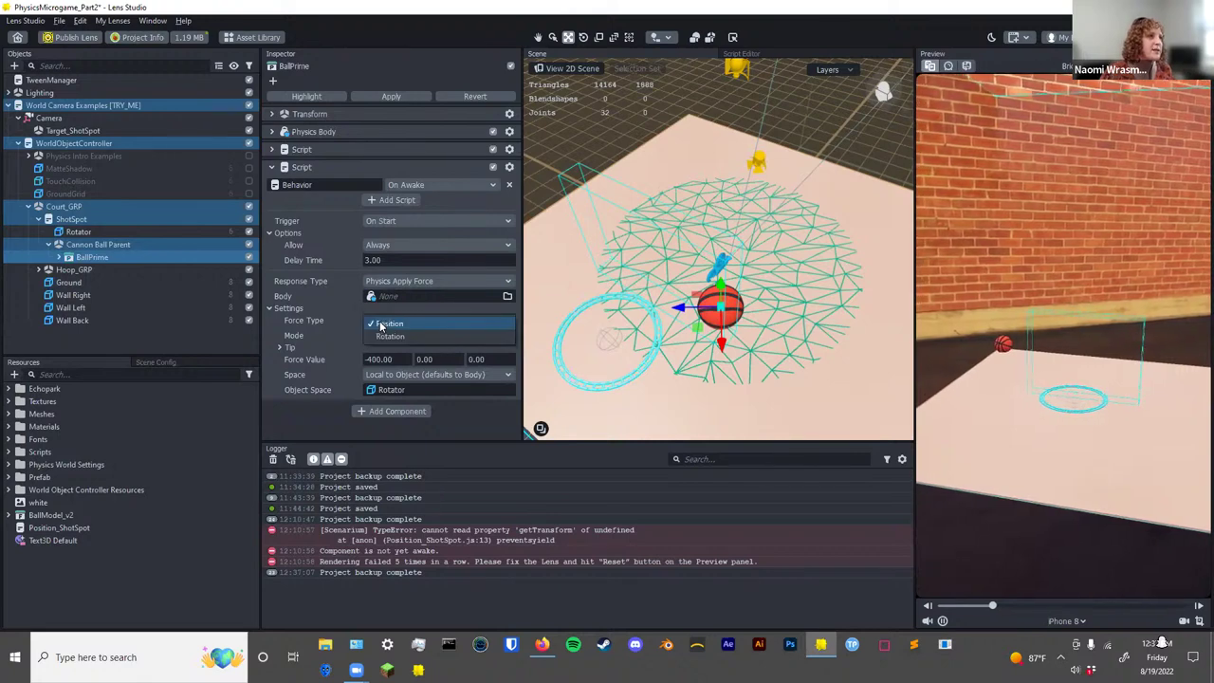
{"action": "left_click", "coordinate": [374, 328]}
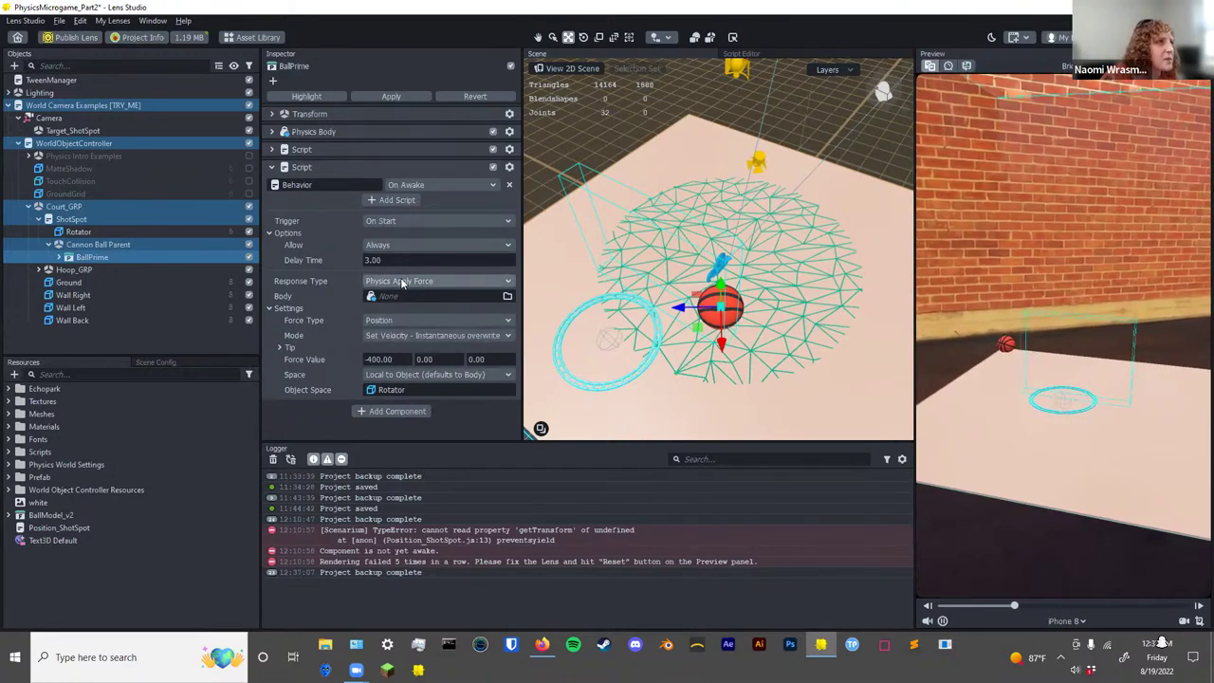
{"action": "left_click", "coordinate": [402, 282]}
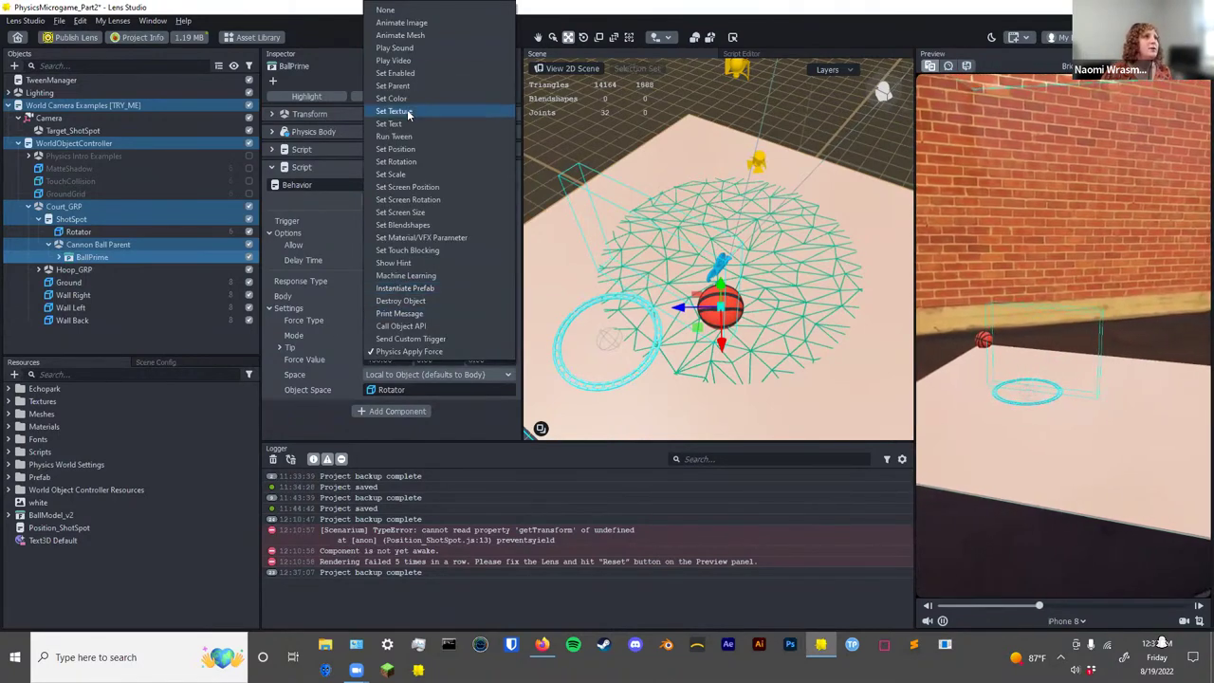
{"action": "left_click", "coordinate": [408, 73]}
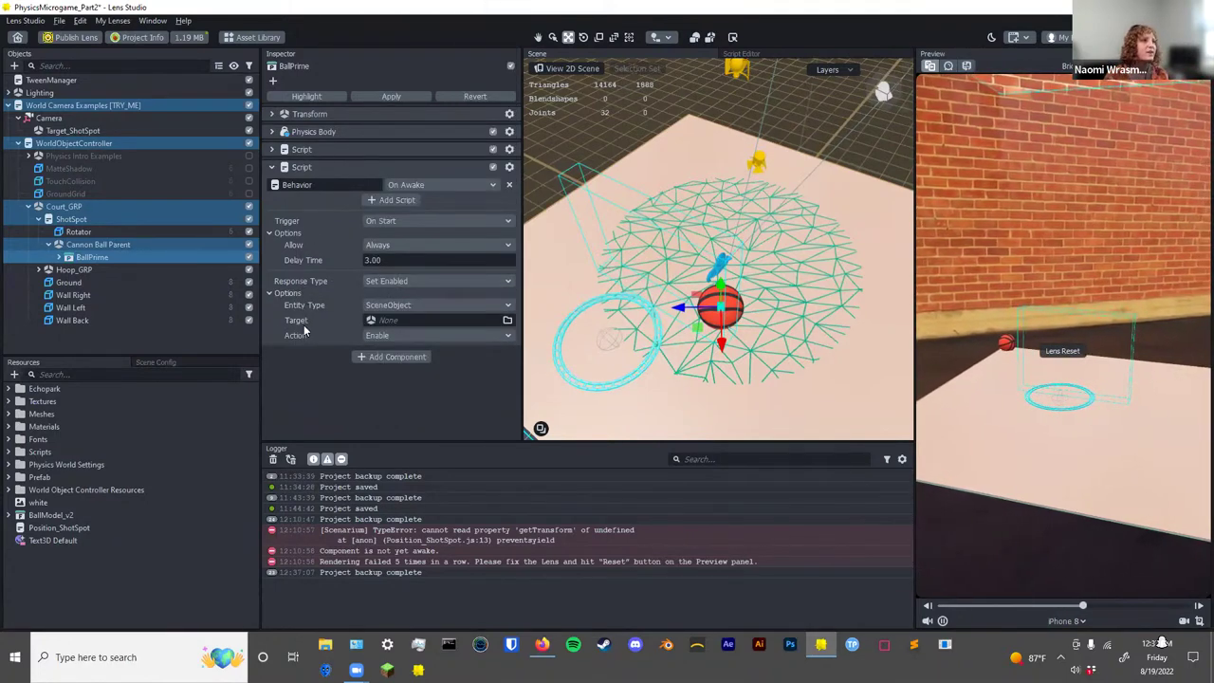
{"action": "left_click", "coordinate": [396, 337]}
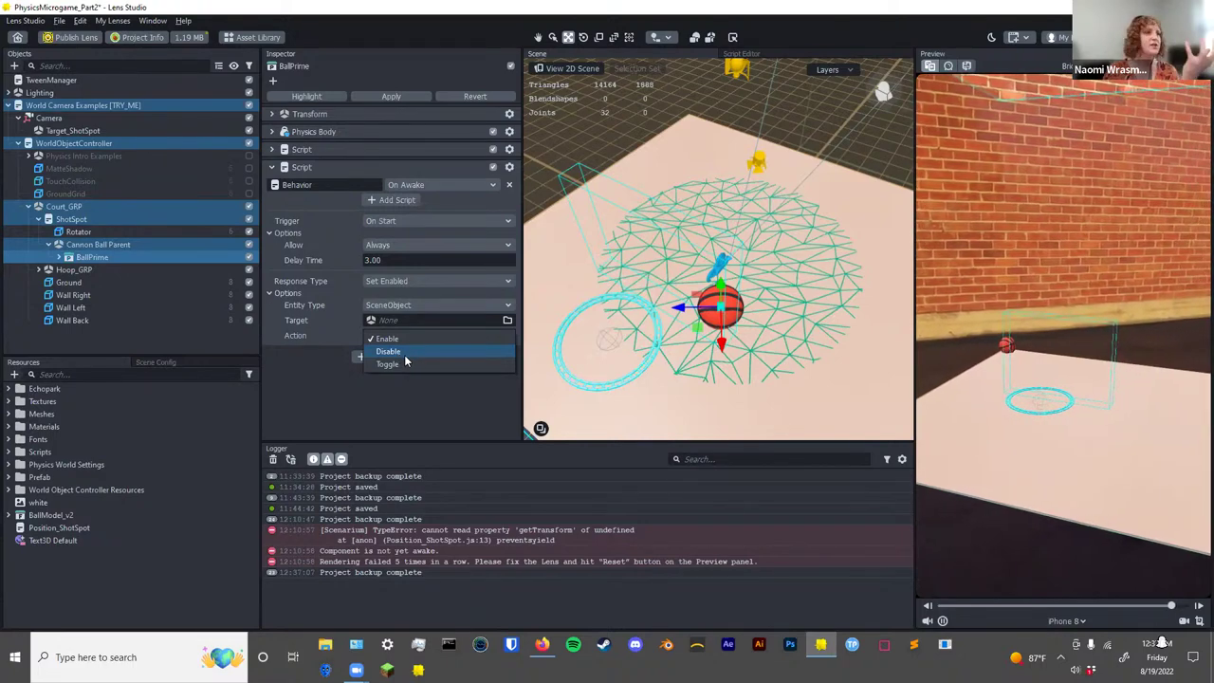
{"action": "left_click", "coordinate": [405, 358]}
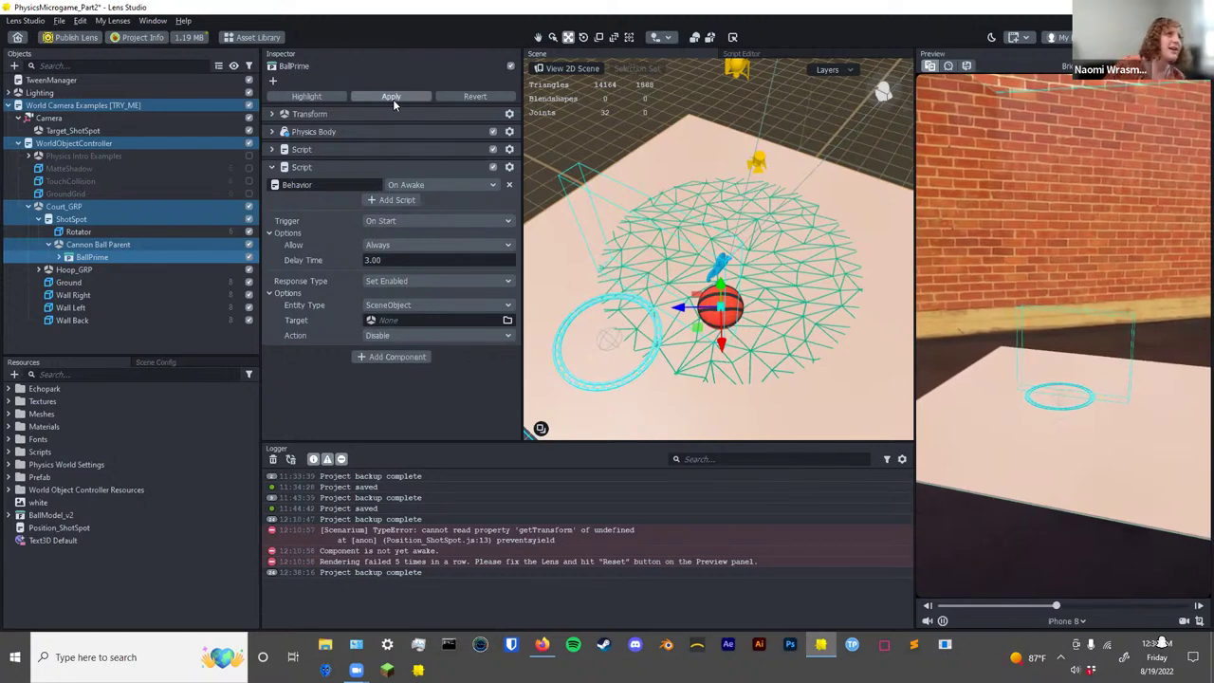
Show BallPrime's Physics Body settings and add a new Physics Matter resource to the project.
{"action": "left_click", "coordinate": [352, 133]}
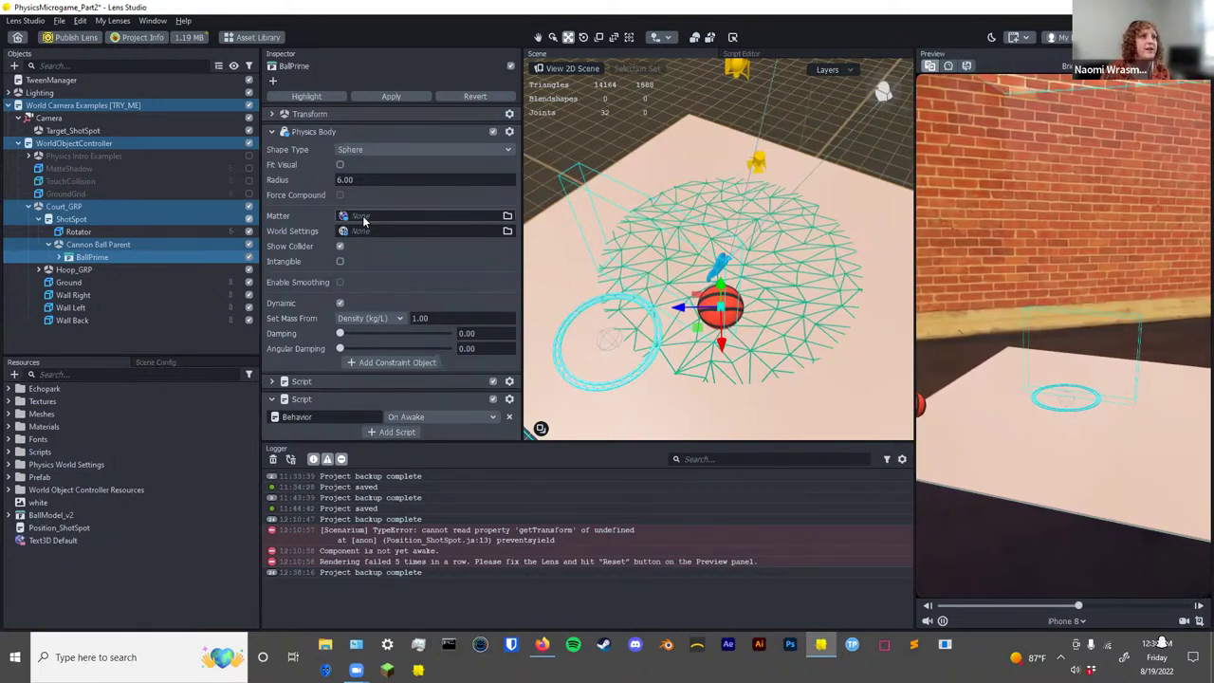
{"action": "left_click", "coordinate": [118, 256]}
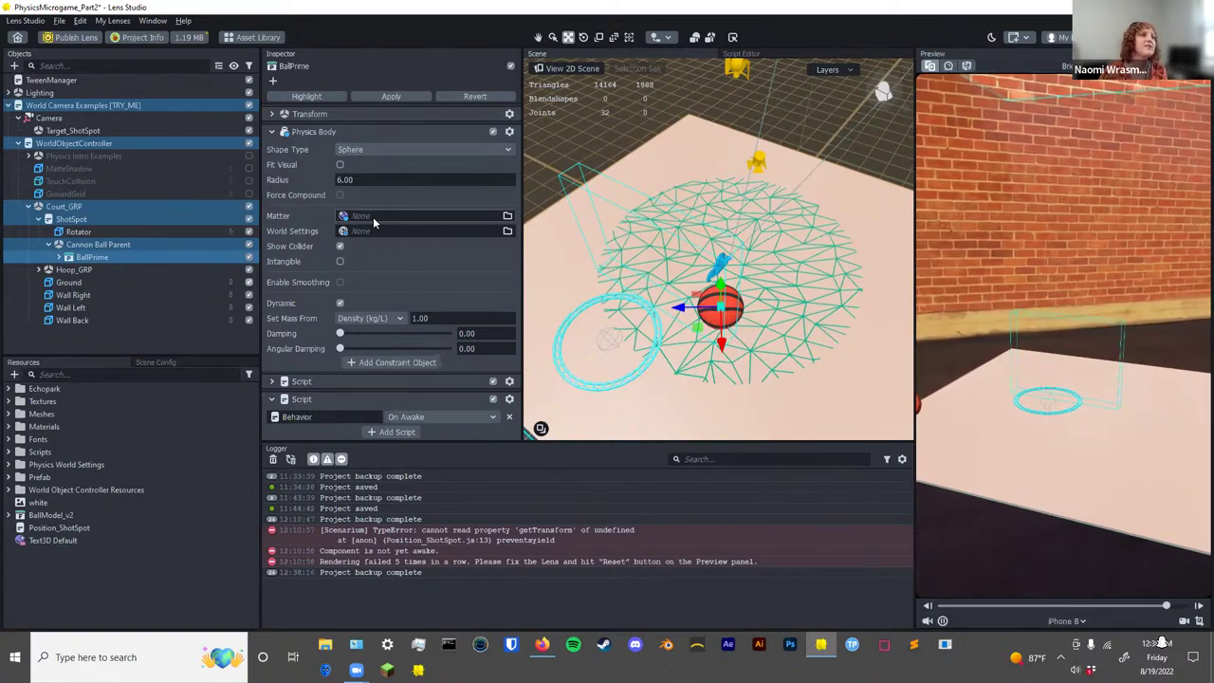
{"action": "right_click", "coordinate": [102, 579]}
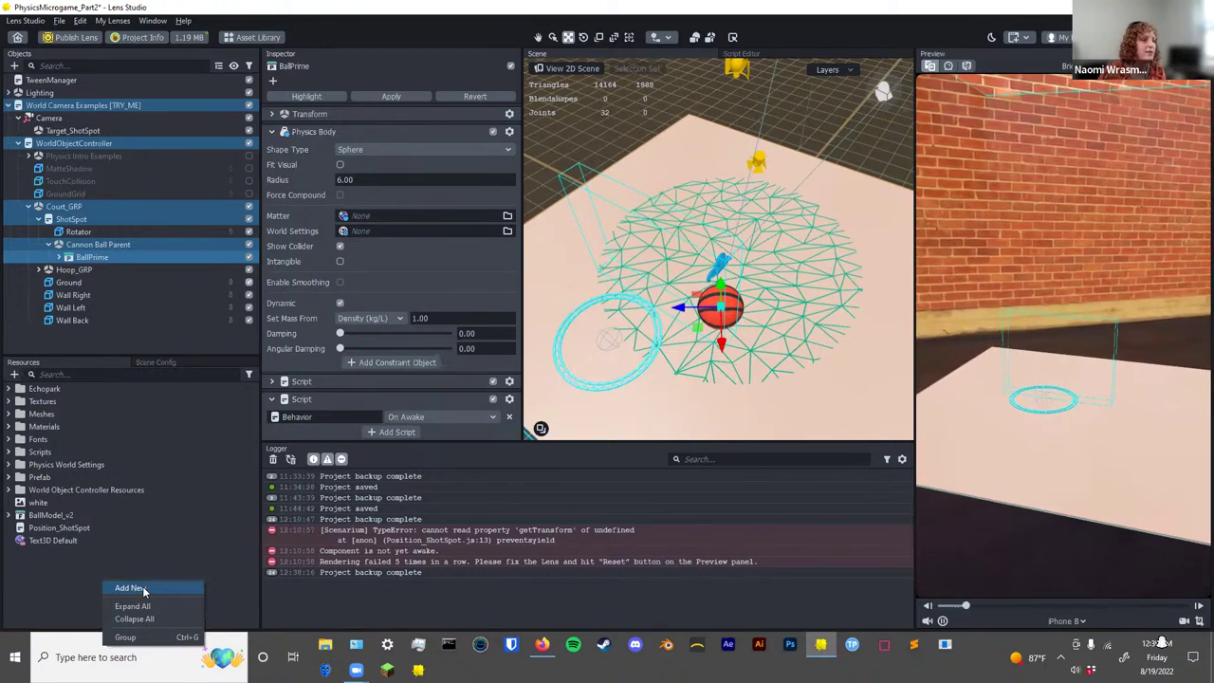
{"action": "left_click", "coordinate": [143, 590]}
{"action": "left_click", "coordinate": [48, 117]}
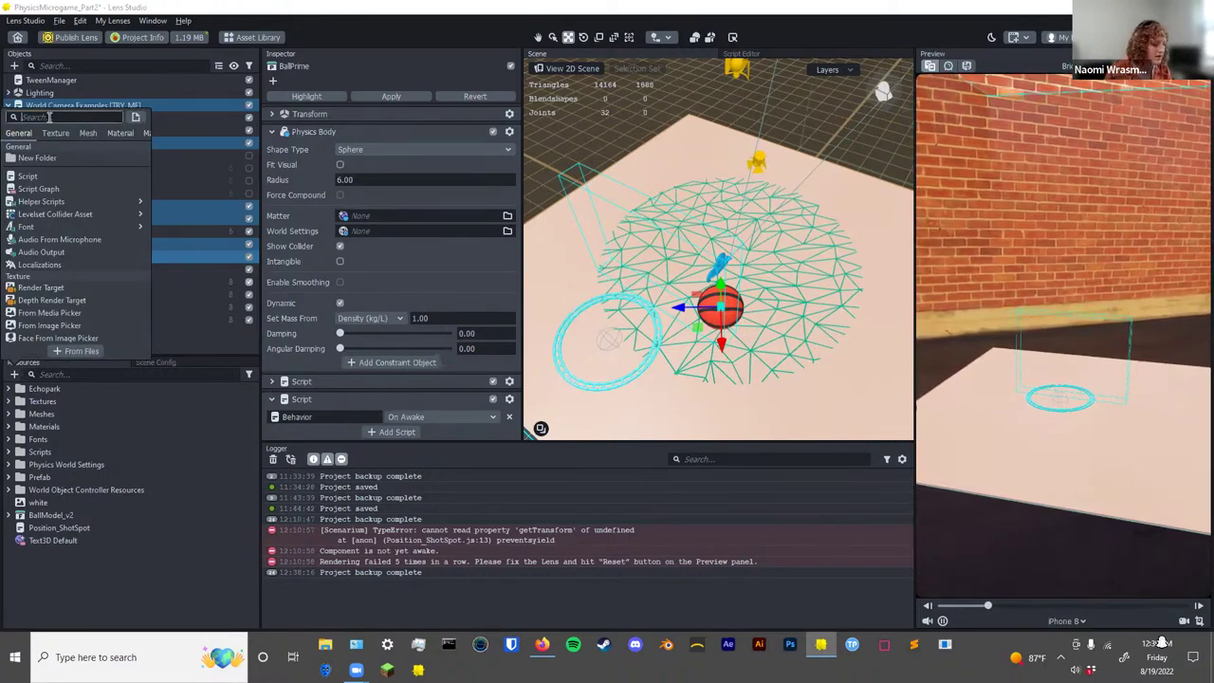
{"action": "type", "text": "matter"}
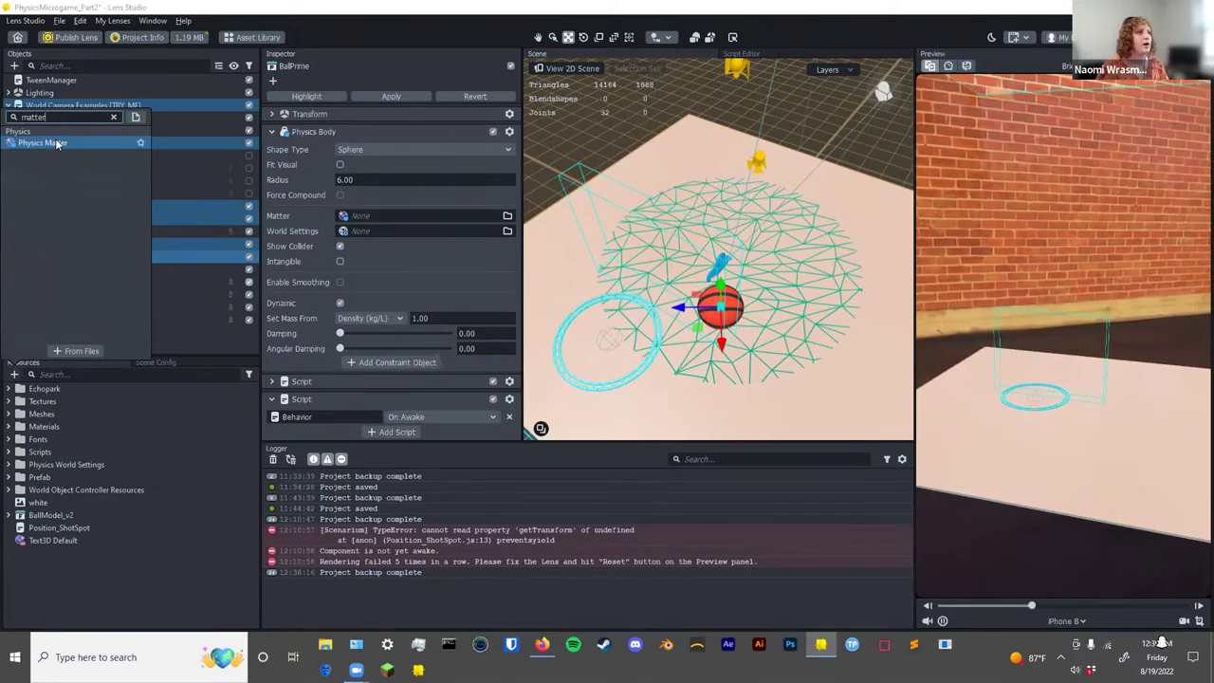
{"action": "left_click", "coordinate": [56, 142]}
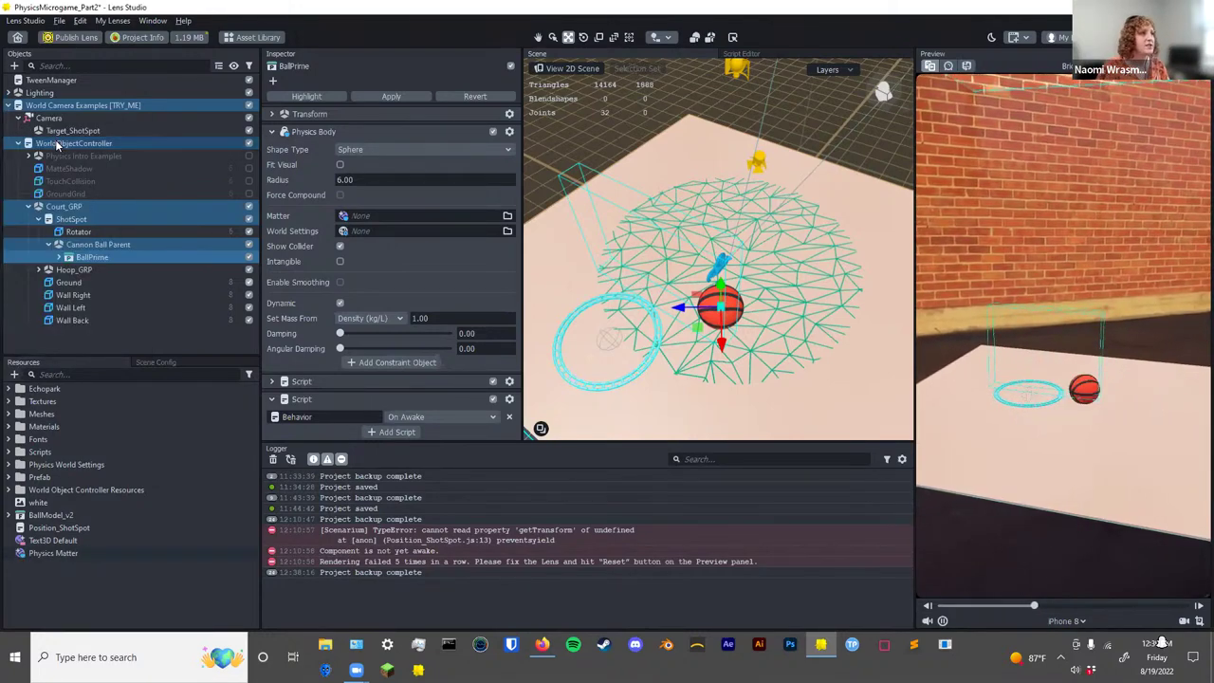
Rename the new Physics Matter resource to BallMatter and raise its Bounciness to about 0.73.
{"action": "left_click", "coordinate": [35, 558]}
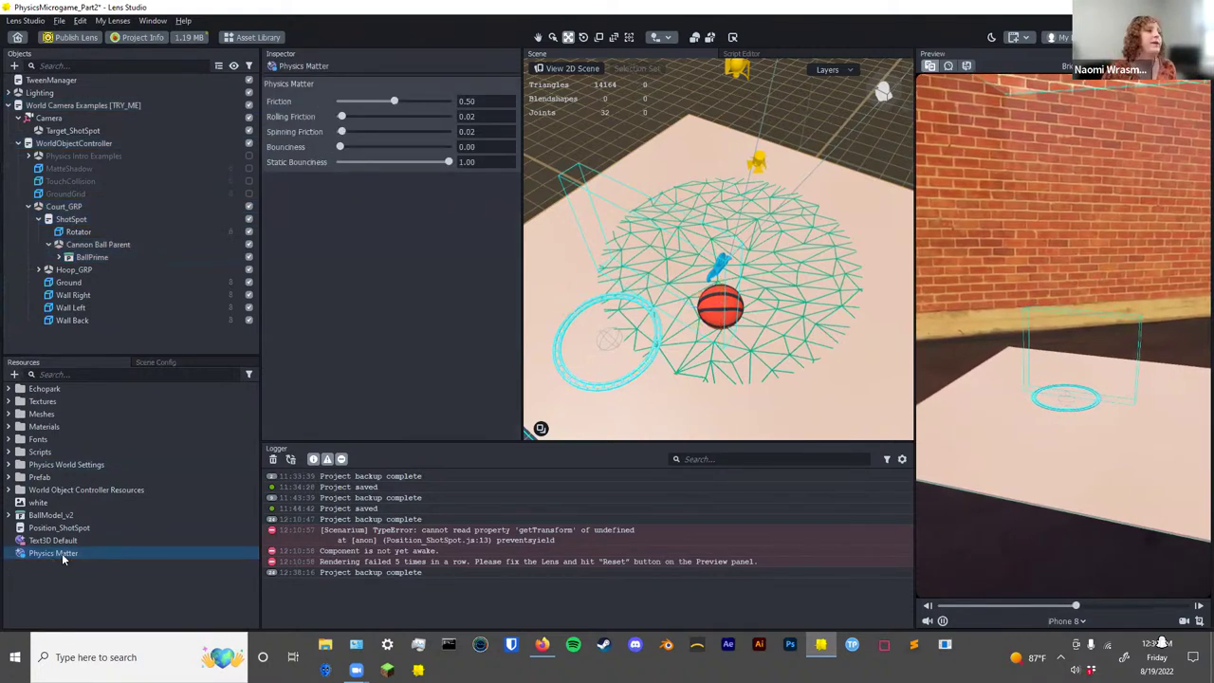
{"action": "left_click", "coordinate": [62, 555]}
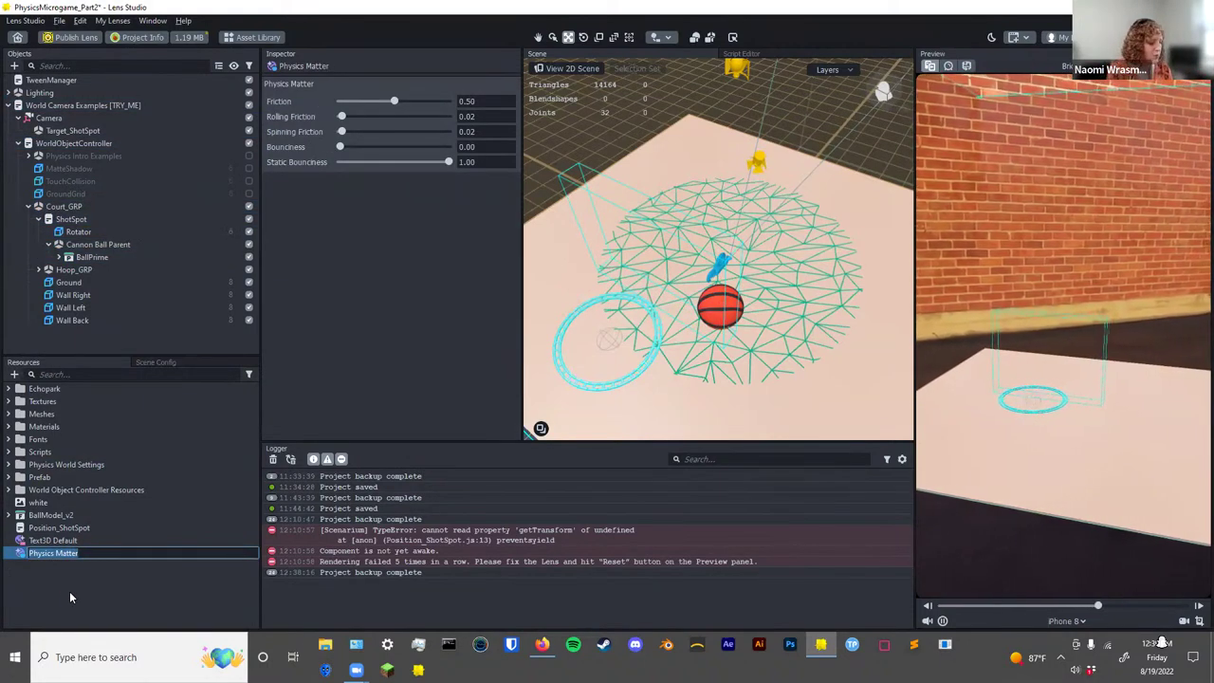
{"action": "type", "text": "Bal"}
{"action": "type", "text": "lMatter"}
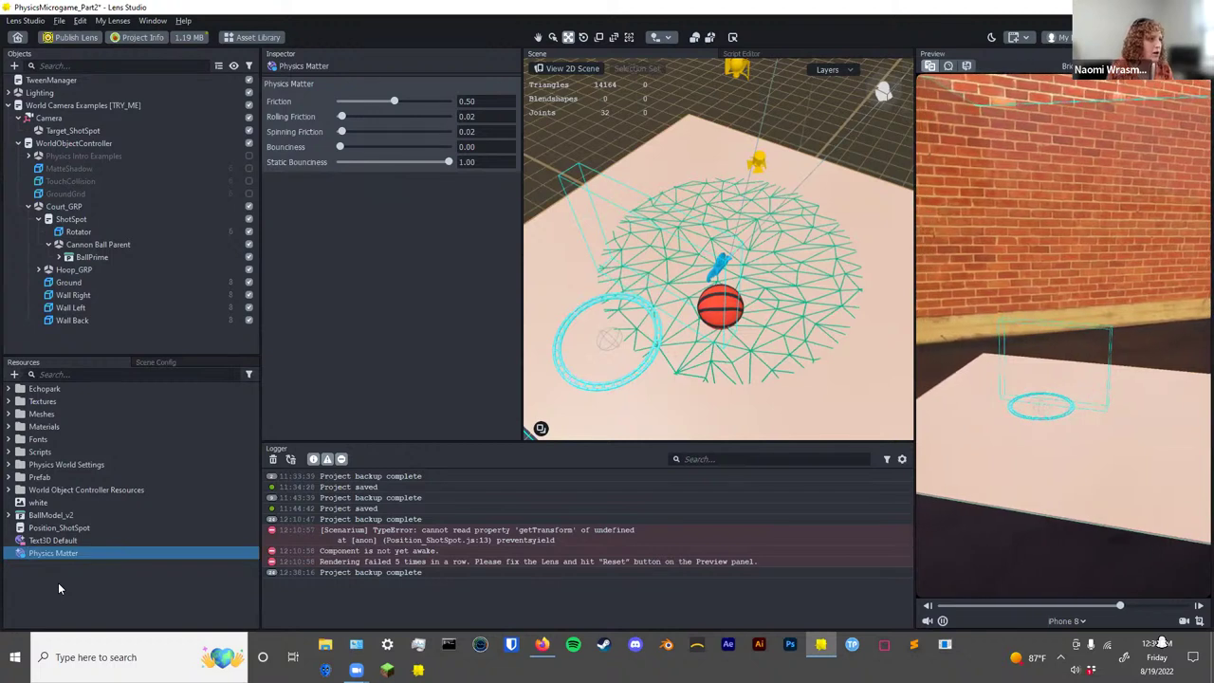
{"action": "key", "text": "Return"}
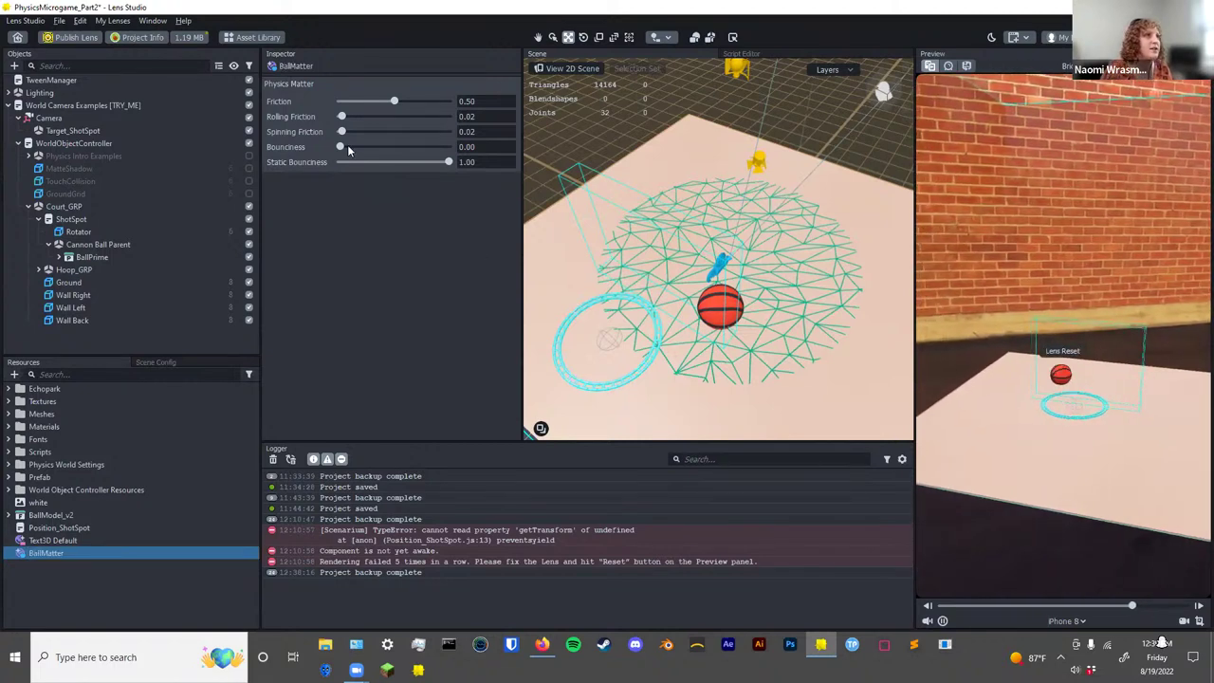
{"action": "left_click_drag", "start_coordinate": [417, 153], "coordinate": [420, 149]}
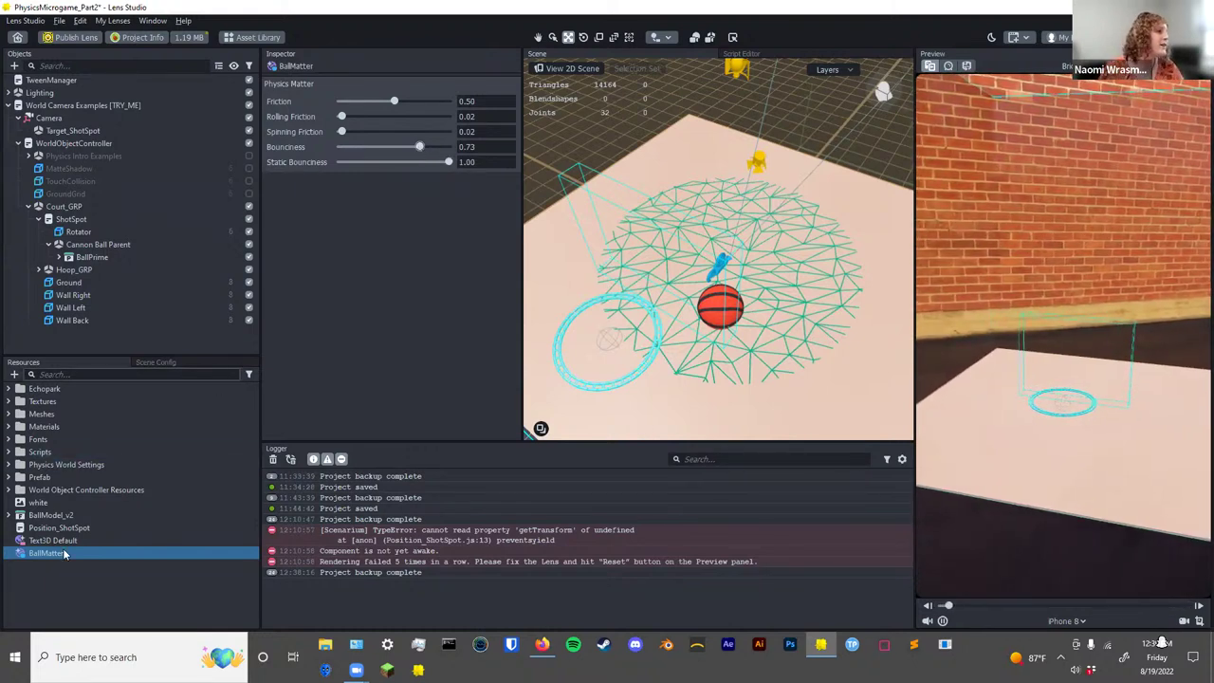
Assign BallMatter as the Matter of BallPrime's Physics Body and apply the changes to the prefab.
{"action": "left_click_drag", "start_coordinate": [68, 565], "coordinate": [90, 258]}
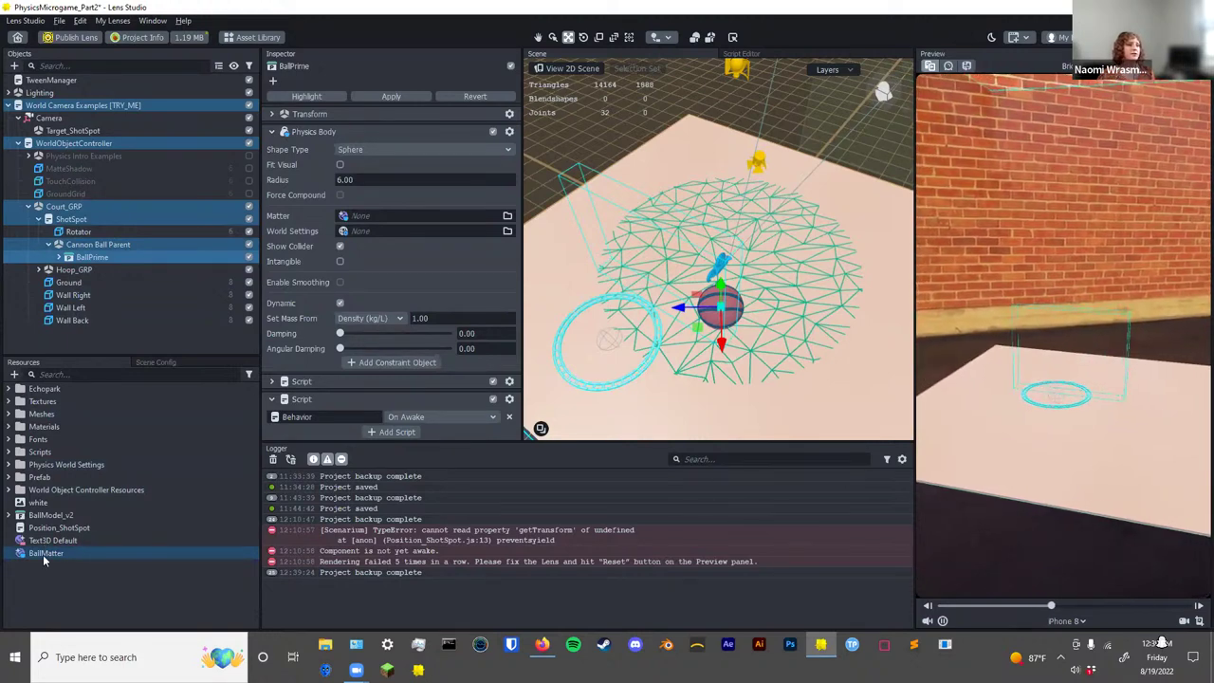
{"action": "left_click_drag", "start_coordinate": [44, 553], "coordinate": [376, 217]}
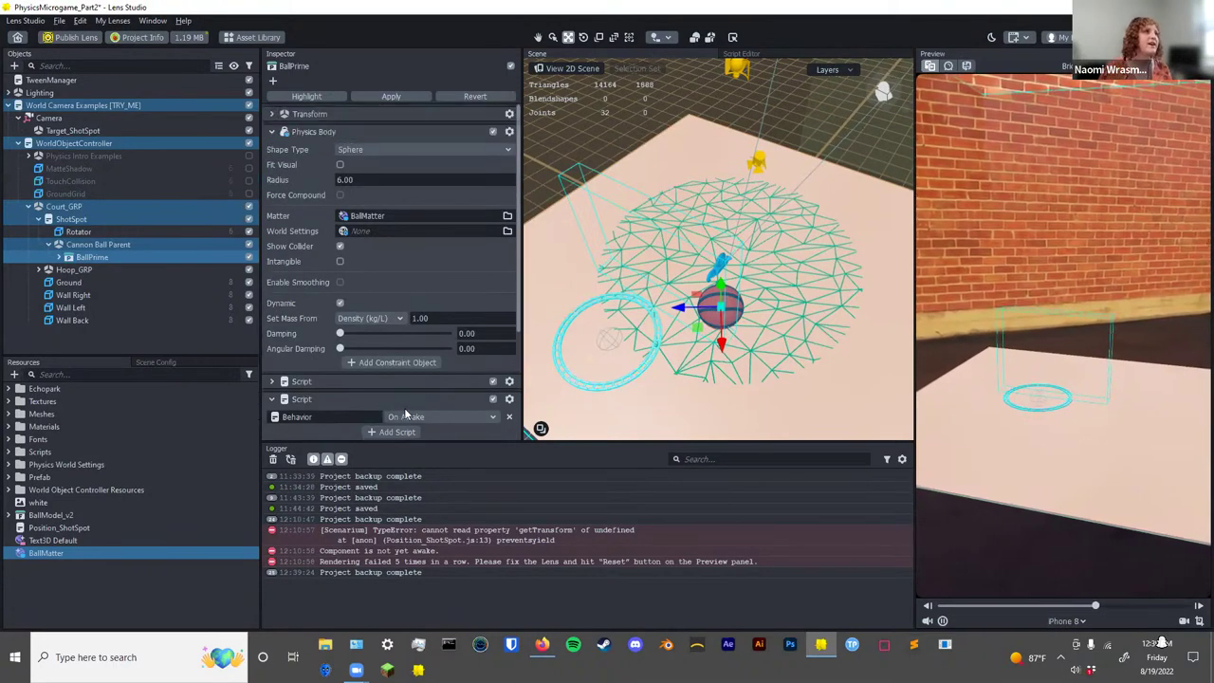
{"action": "left_click", "coordinate": [108, 259]}
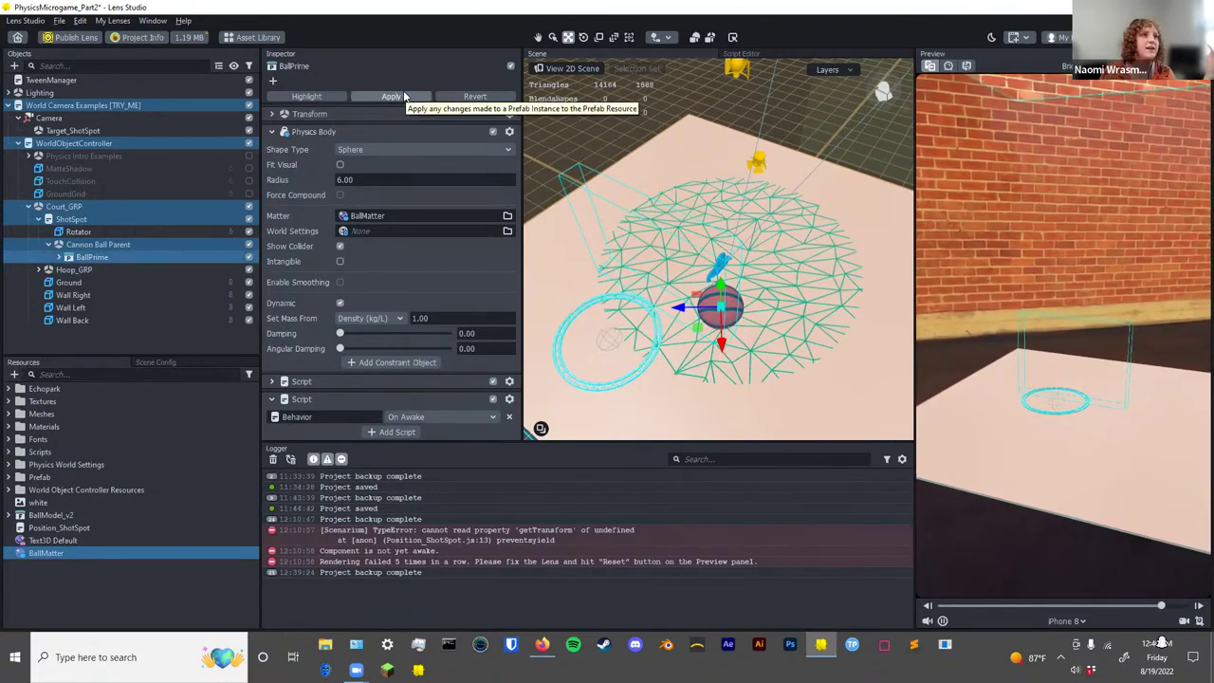
{"action": "left_click", "coordinate": [405, 97]}
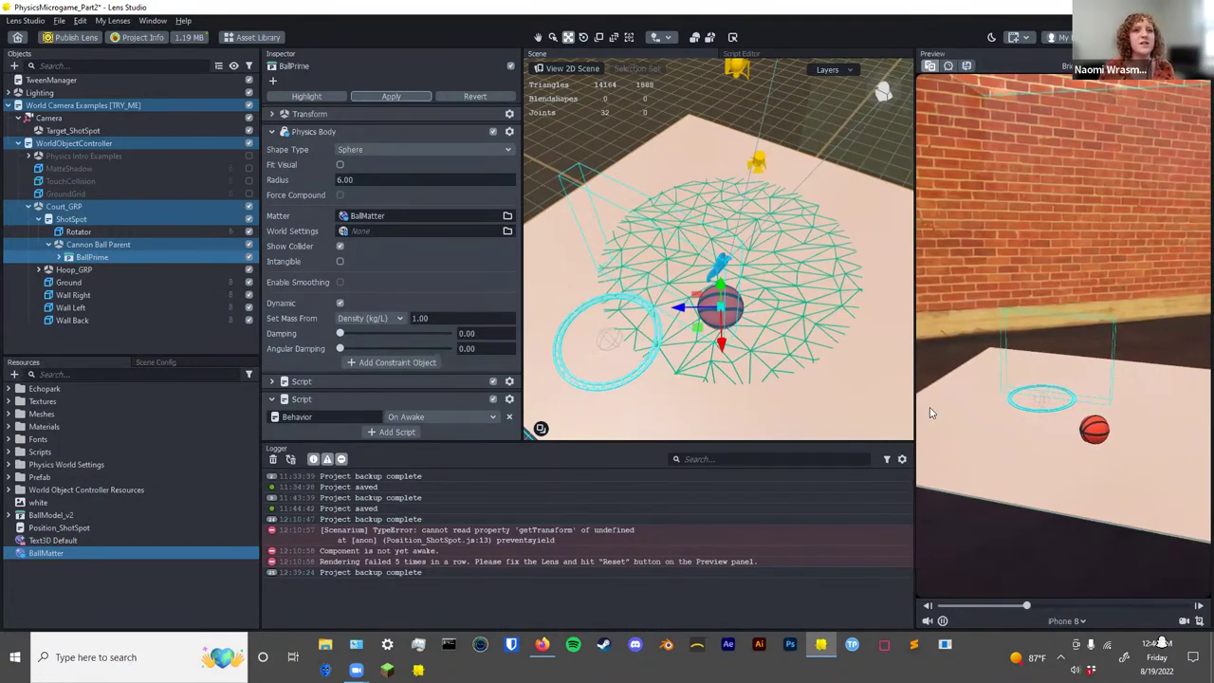
Disable the BallPrime object under Cannon Ball Parent and apply the instance's changes to its prefab.
{"action": "left_click", "coordinate": [249, 257]}
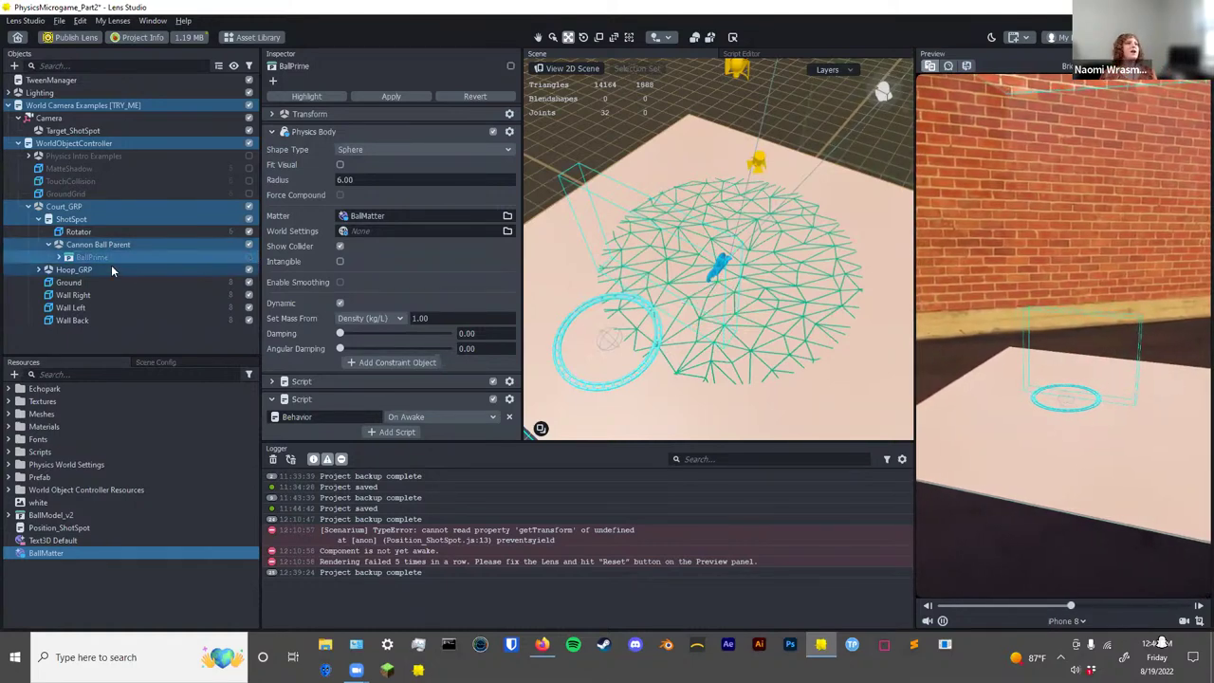
{"action": "left_click", "coordinate": [379, 96]}
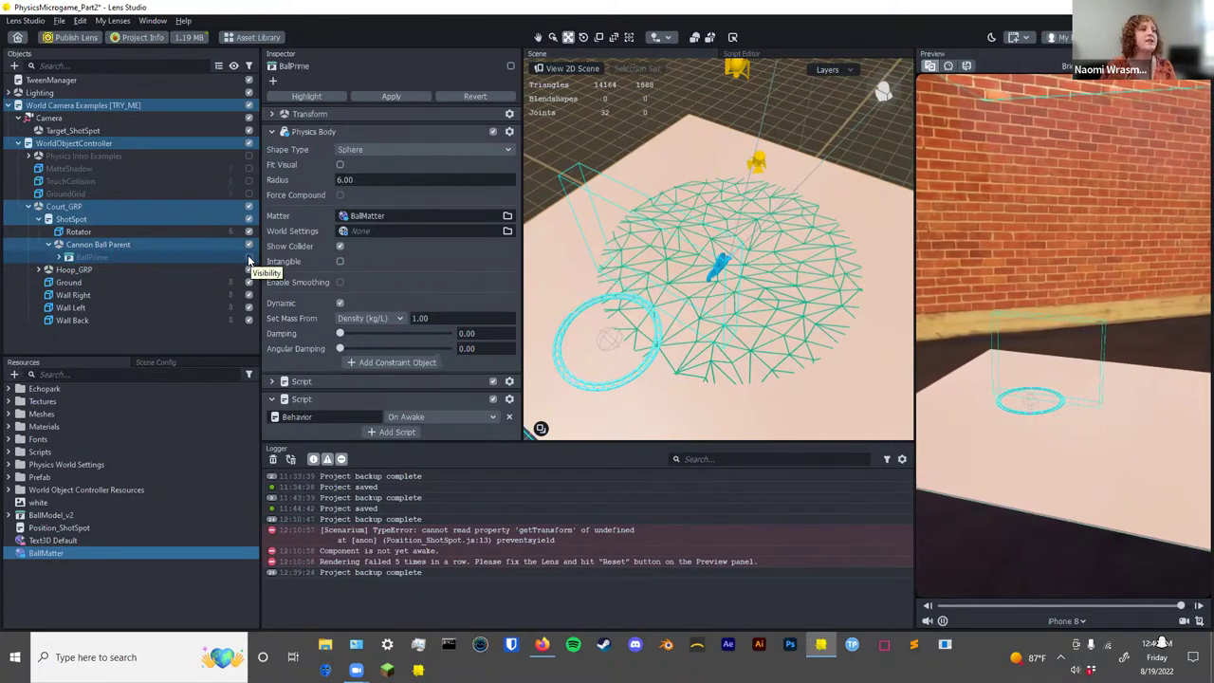
{"action": "scroll", "coordinate": [383, 408], "scroll_direction": "down", "scroll_amount": 2}
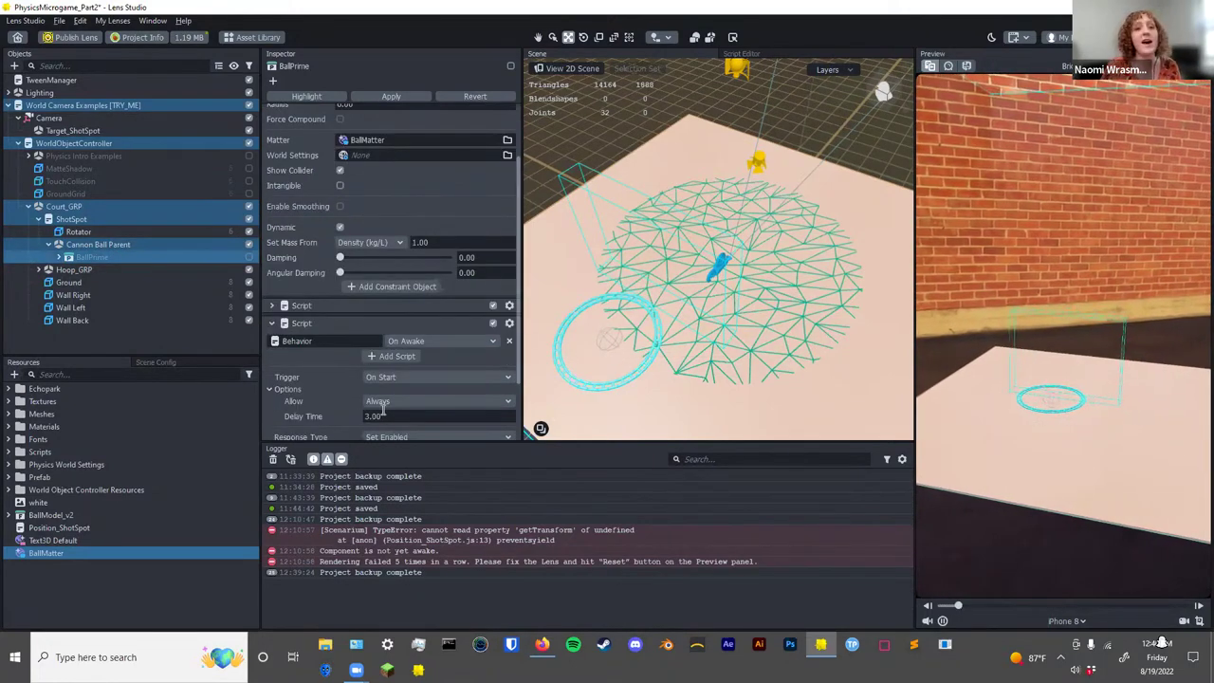
{"action": "left_click", "coordinate": [248, 257]}
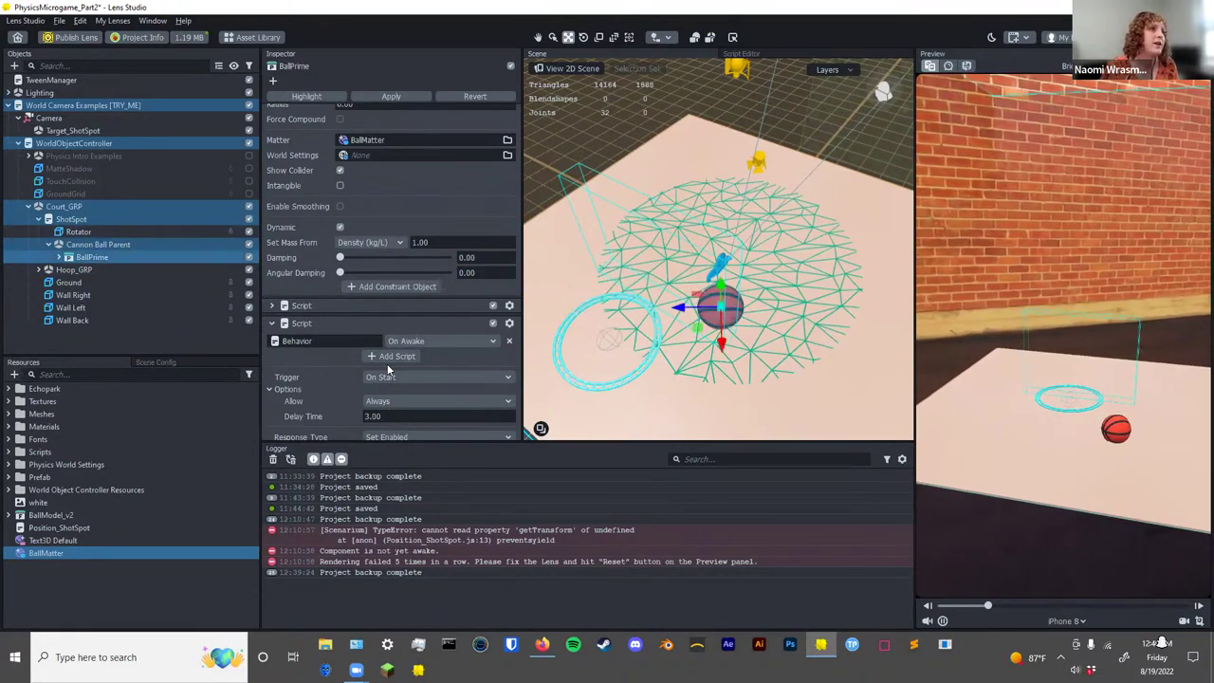
{"action": "left_click", "coordinate": [249, 257]}
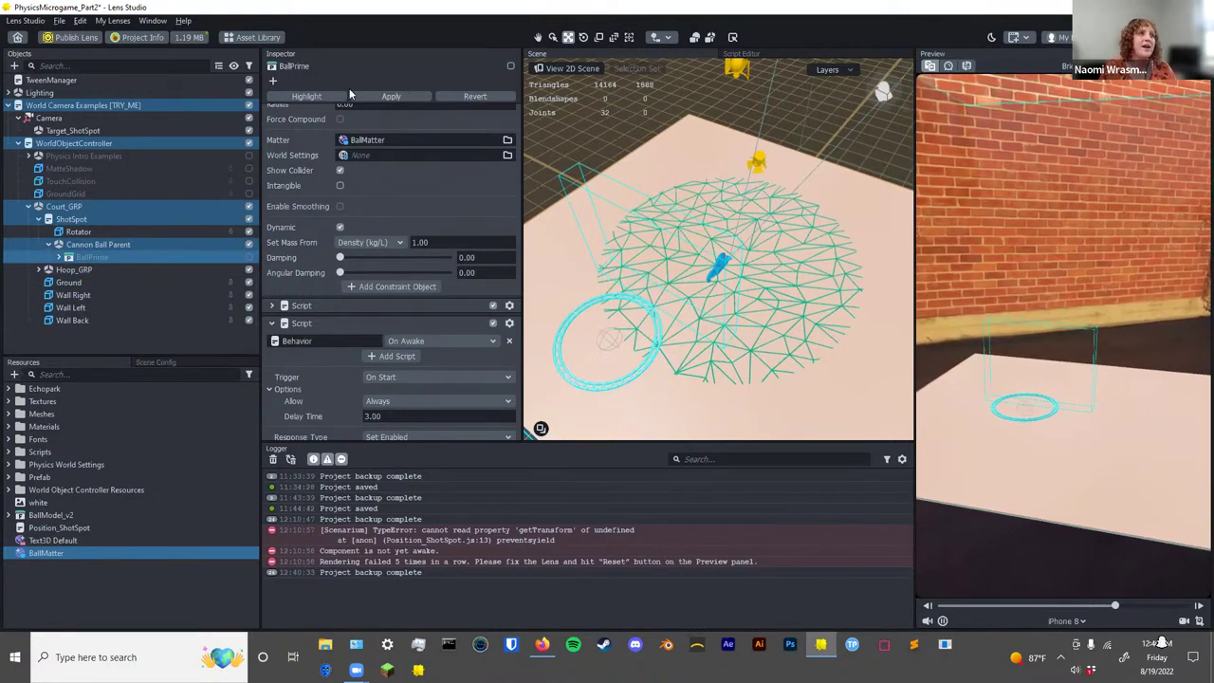
Apply BallPrime's changes to its prefab with the object enabled, and disable the instance in the scene.
{"action": "left_click", "coordinate": [408, 98]}
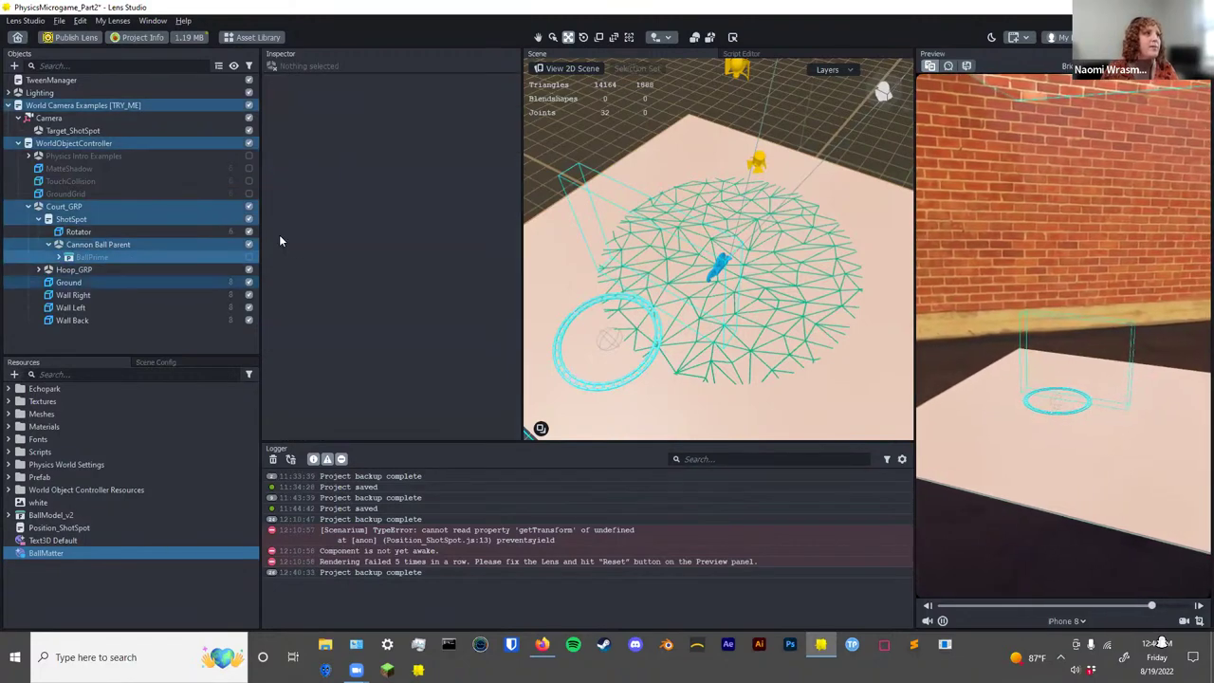
{"action": "left_click", "coordinate": [127, 258]}
{"action": "left_click", "coordinate": [404, 96]}
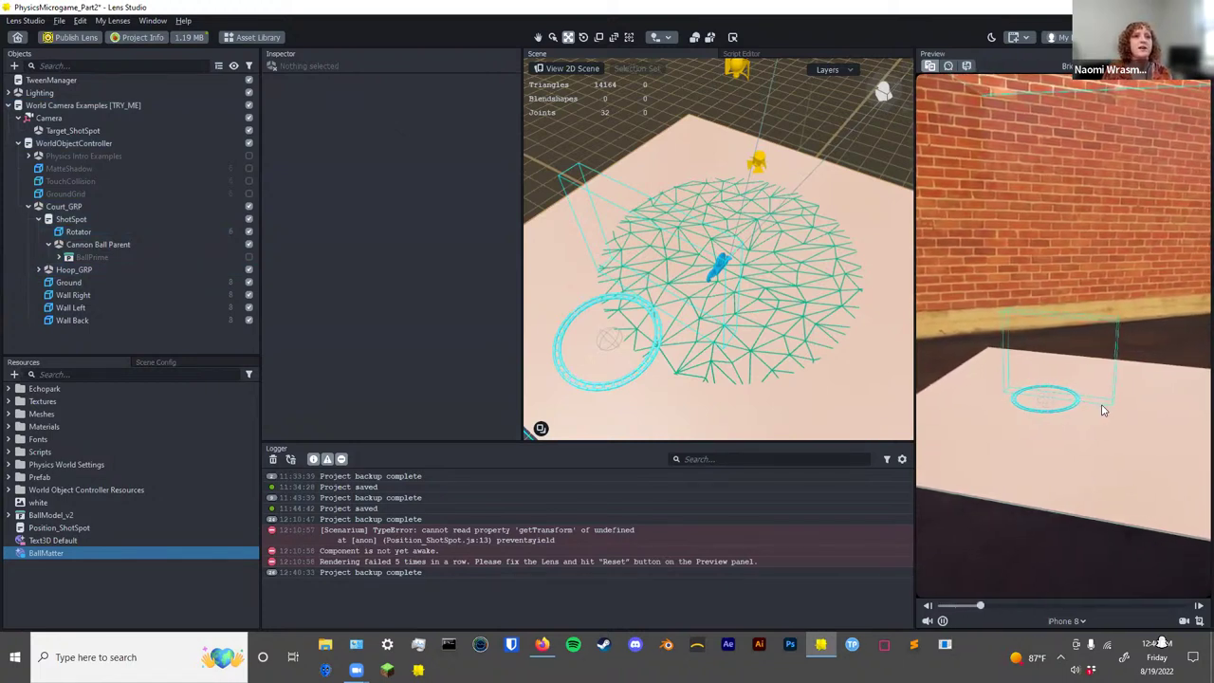
{"action": "left_click", "coordinate": [111, 258]}
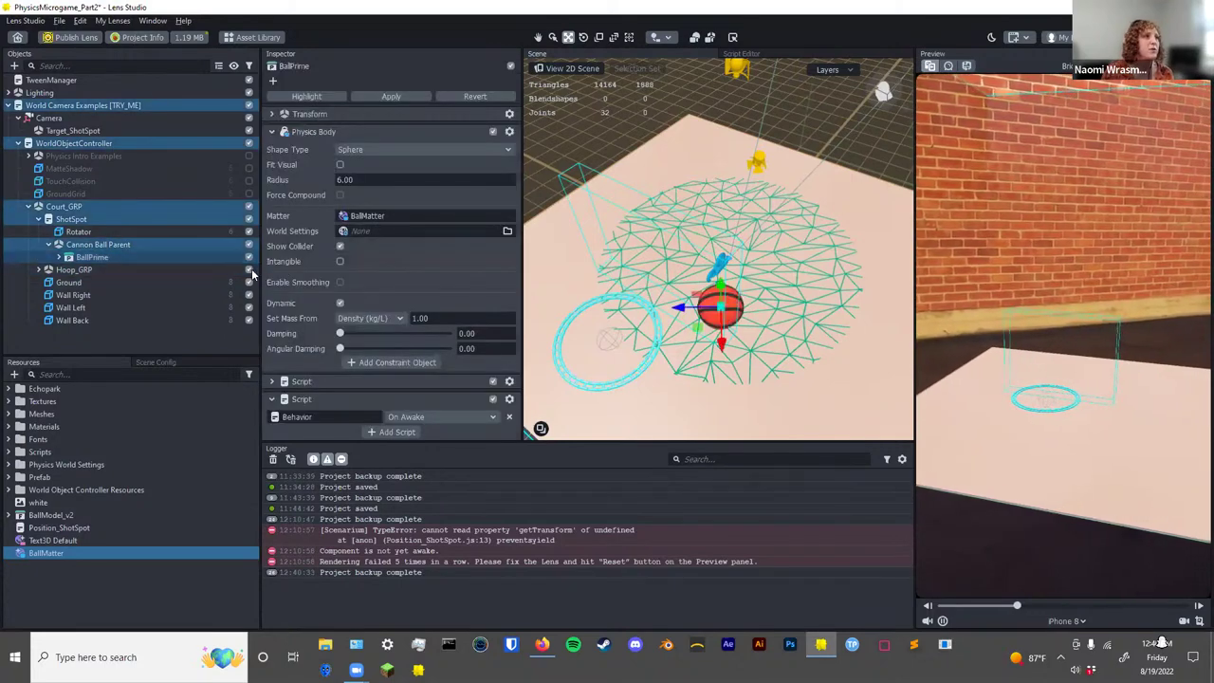
{"action": "left_click", "coordinate": [387, 96]}
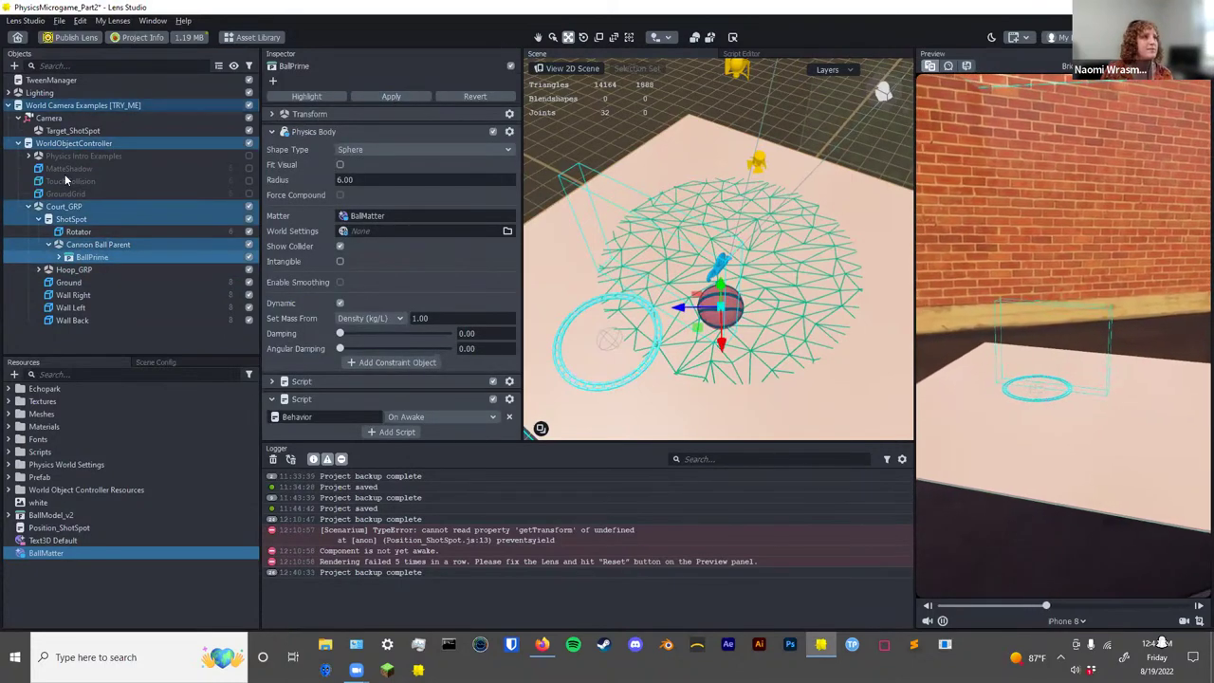
{"action": "left_click", "coordinate": [248, 257]}
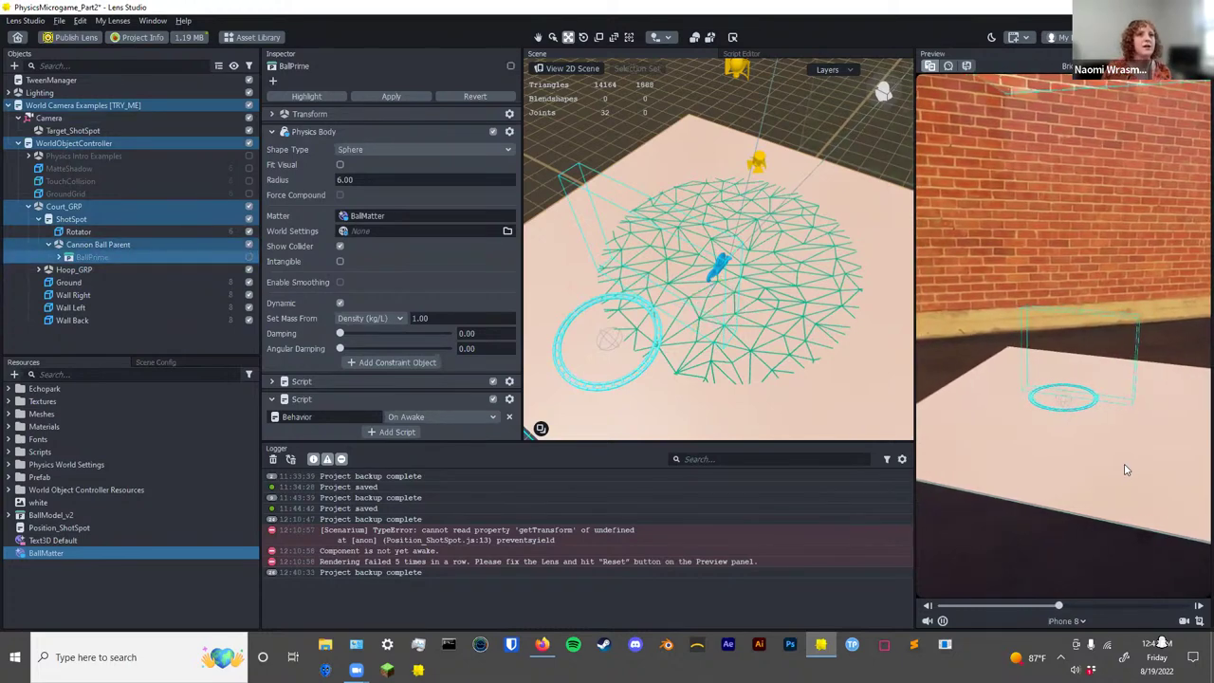
Test shooting several balls at the hoop in the preview to examine their bounce, scoring and disappearance.
{"action": "left_click", "coordinate": [1126, 470]}
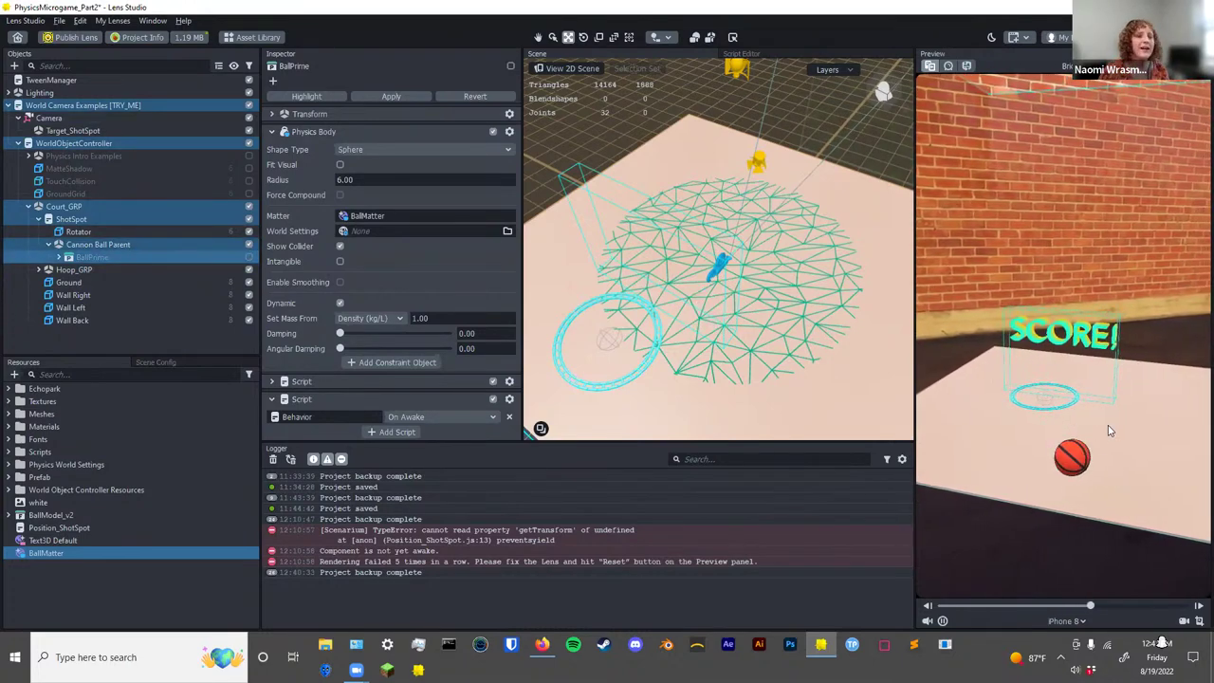
{"action": "left_click", "coordinate": [1091, 429]}
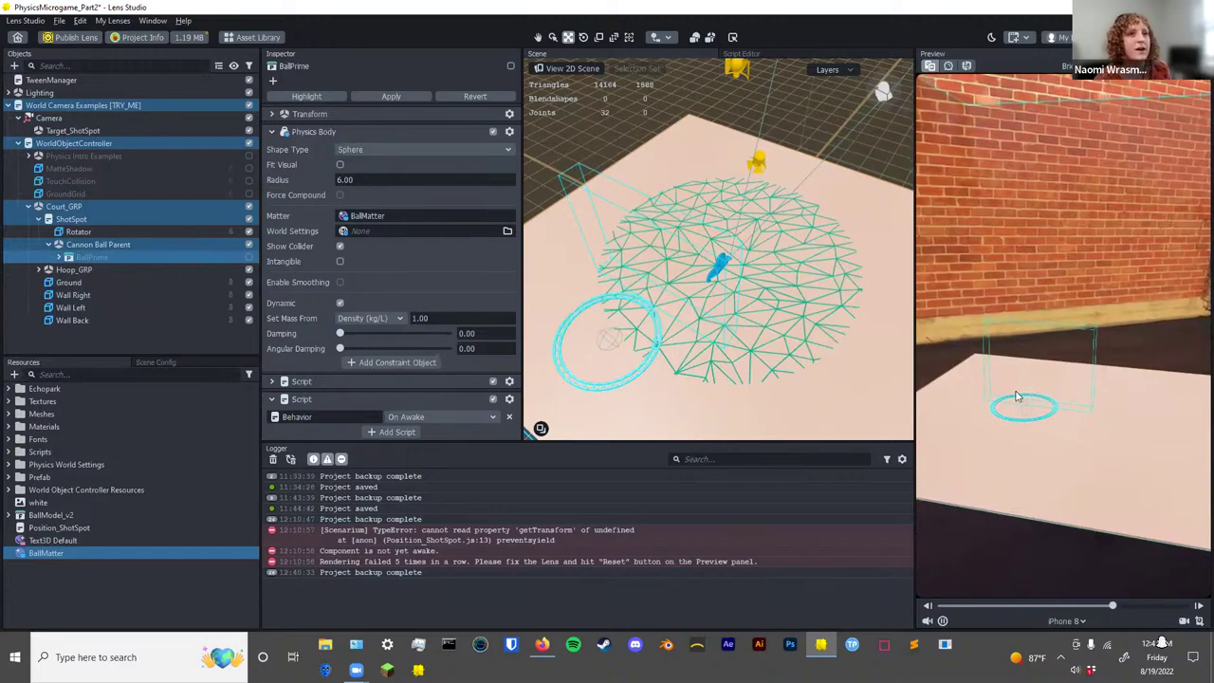
{"action": "left_click", "coordinate": [1050, 435]}
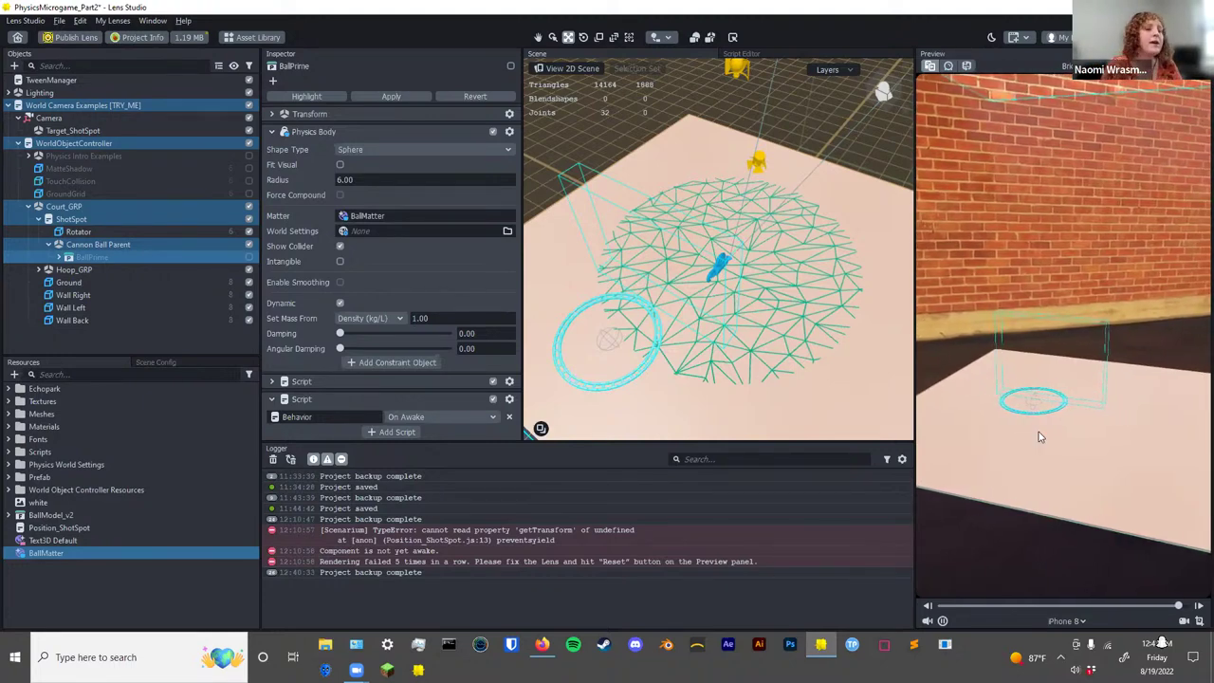
{"action": "left_click", "coordinate": [1038, 431]}
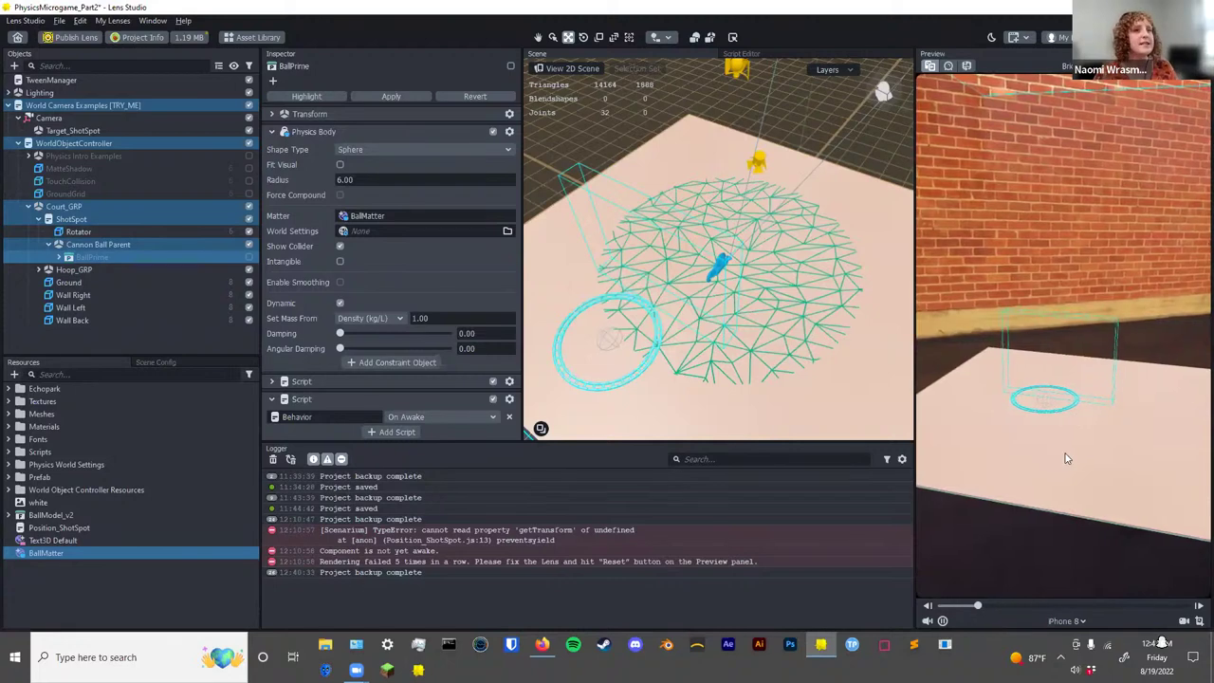
{"action": "left_click", "coordinate": [1091, 403]}
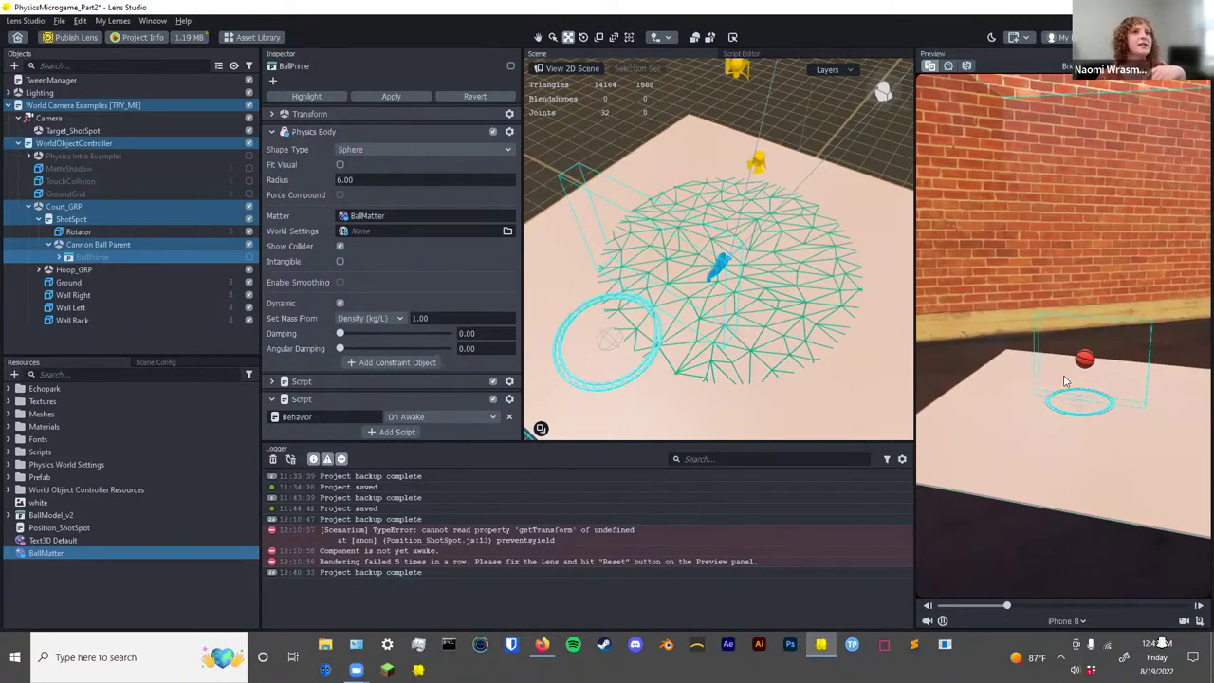
Enable Rotator's Render Mesh Visual and move Rotator under Target_ShotSpot in the Camera hierarchy.
{"action": "left_click", "coordinate": [64, 231]}
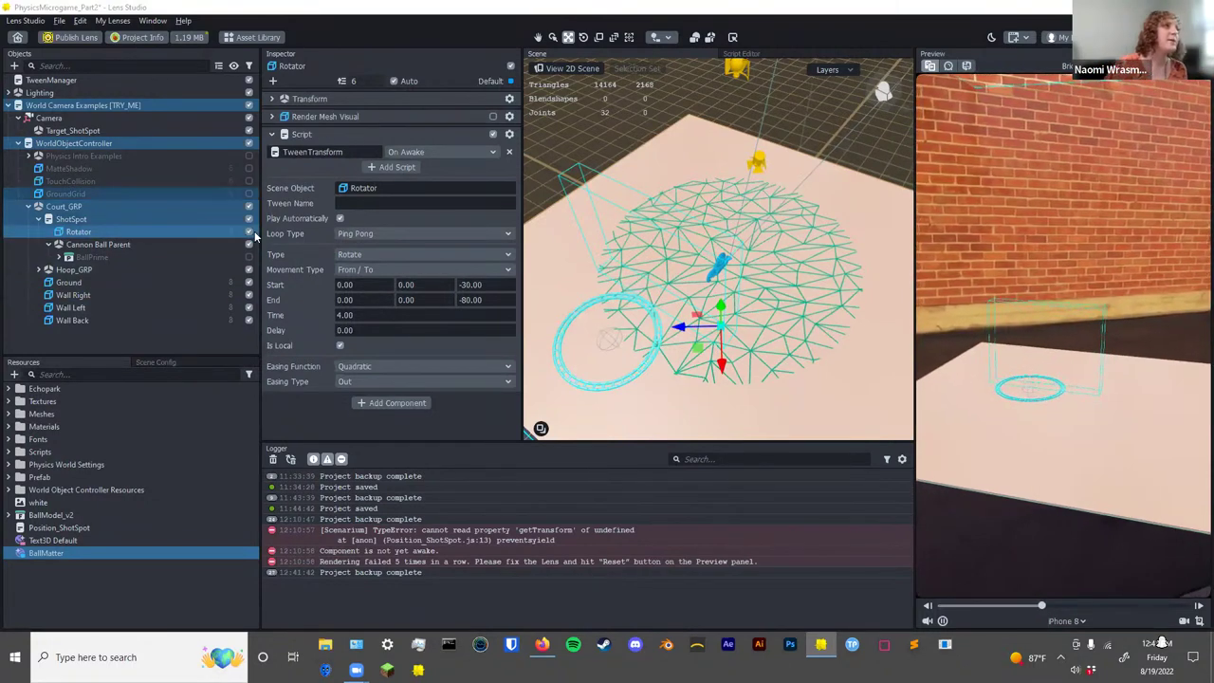
{"action": "left_click", "coordinate": [493, 116]}
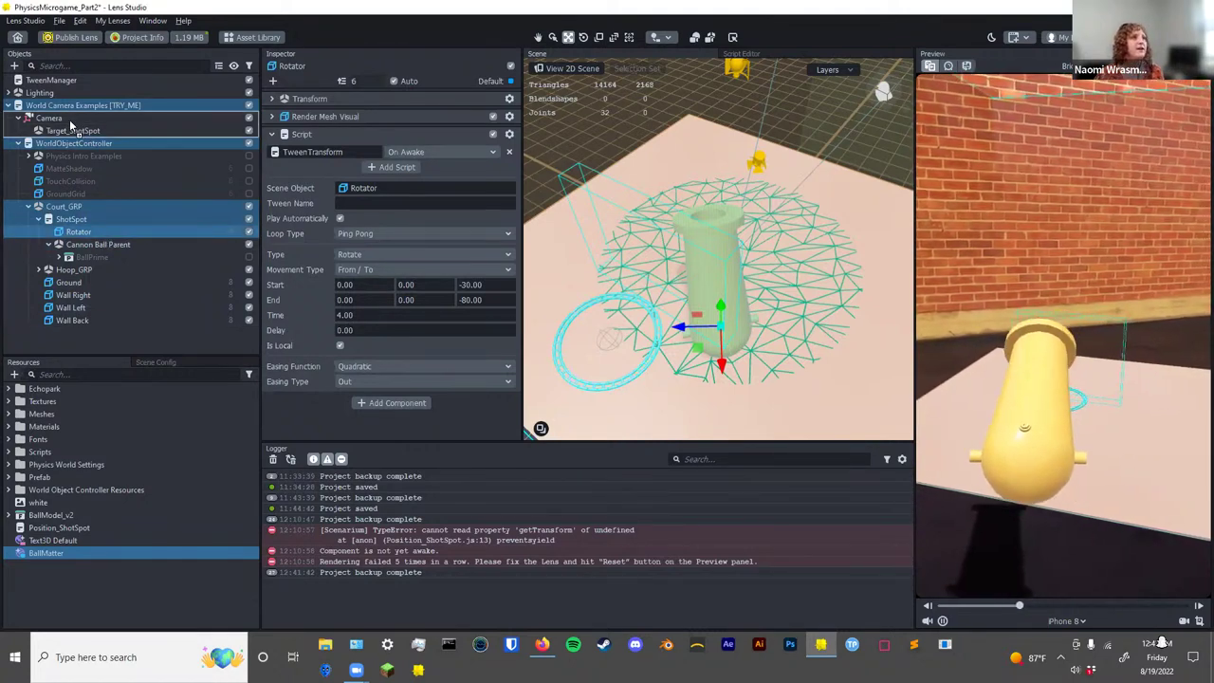
{"action": "left_click_drag", "start_coordinate": [73, 136], "coordinate": [74, 133]}
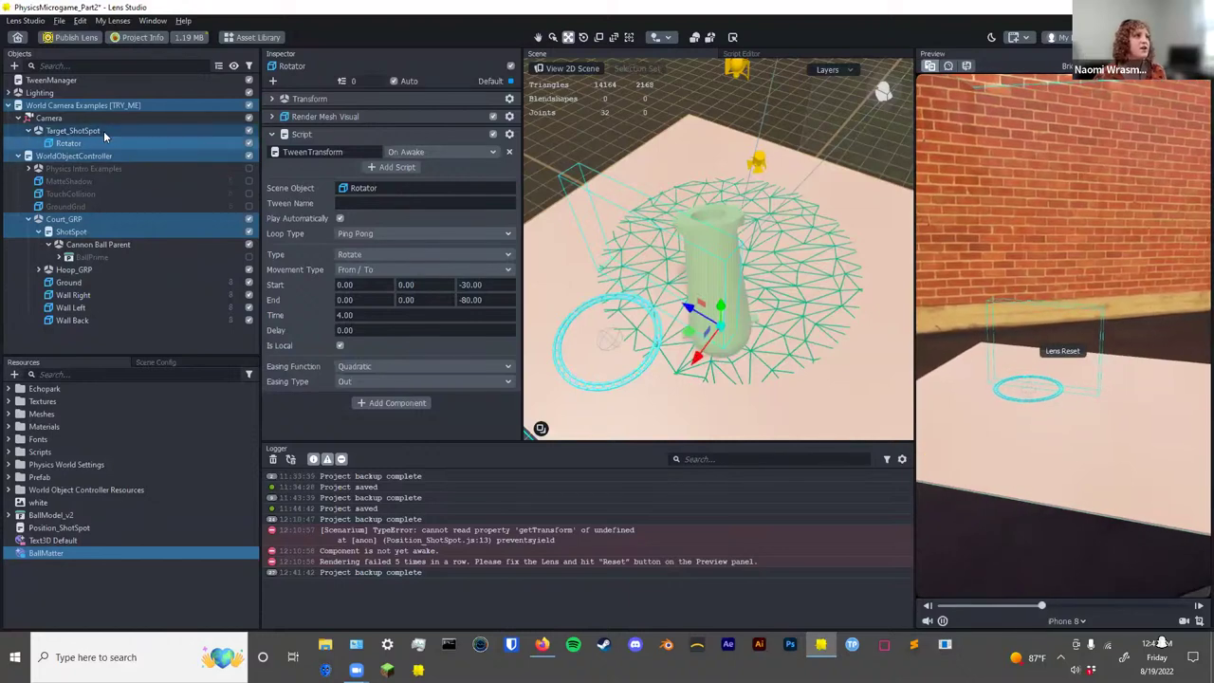
Reset Rotator's position and rotation to 0 on the X, Y and Z axes.
{"action": "left_click", "coordinate": [371, 98]}
{"action": "key", "text": "Return"}
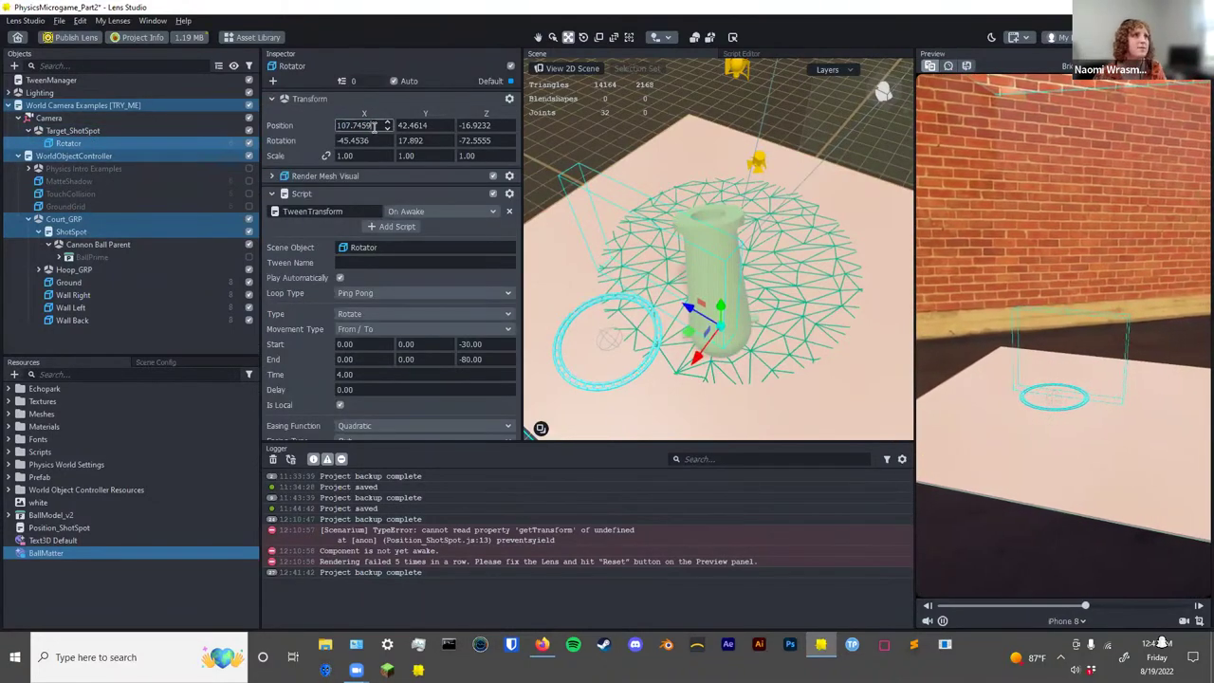
{"action": "key", "text": "Tab"}
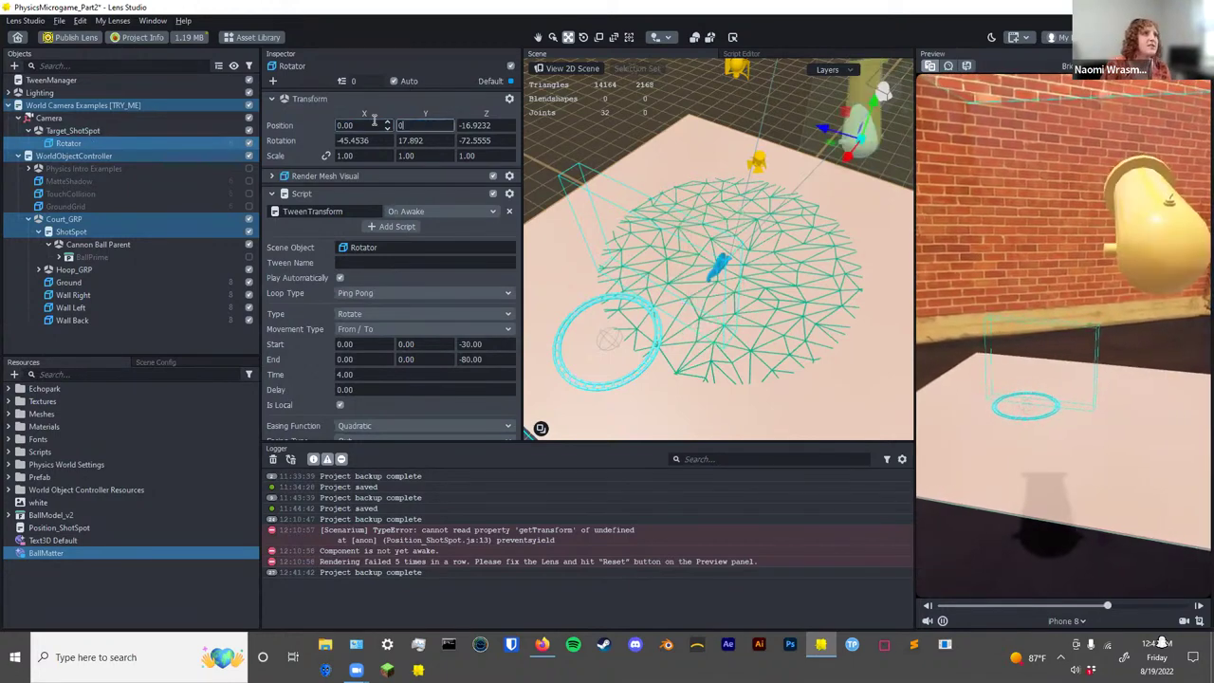
{"action": "type", "text": "0"}
{"action": "key", "text": "Tab"}
{"action": "type", "text": "0"}
{"action": "key", "text": "Tab"}
{"action": "type", "text": "0"}
{"action": "key", "text": "Tab"}
{"action": "type", "text": "0"}
{"action": "key", "text": "Tab"}
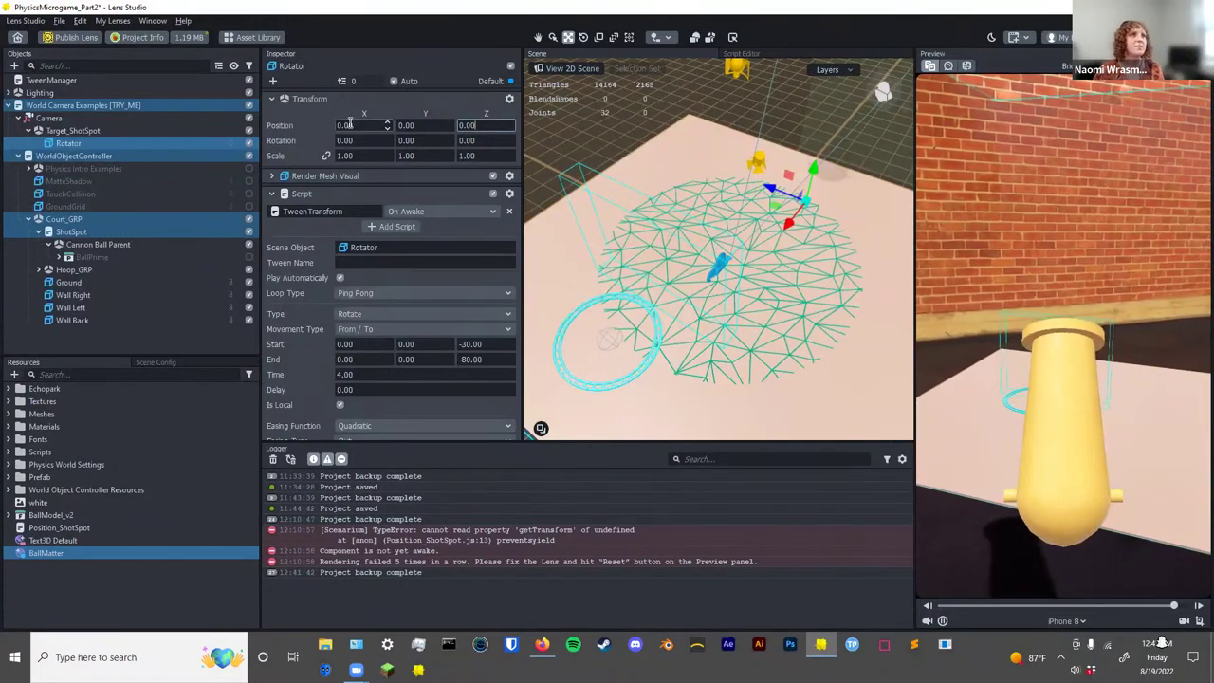
{"action": "key", "text": "Return"}
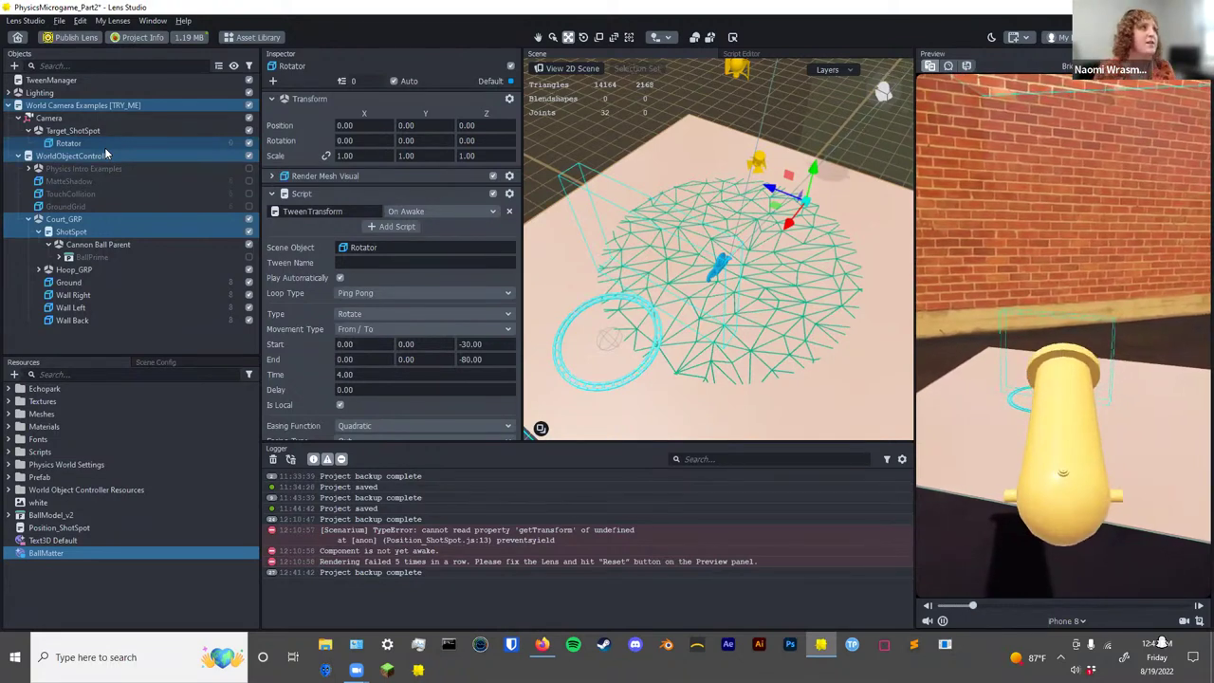
Review the ShotSpot scripts, collapse Court_GRP in the object hierarchy and return to Rotator's settings.
{"action": "left_click", "coordinate": [107, 143]}
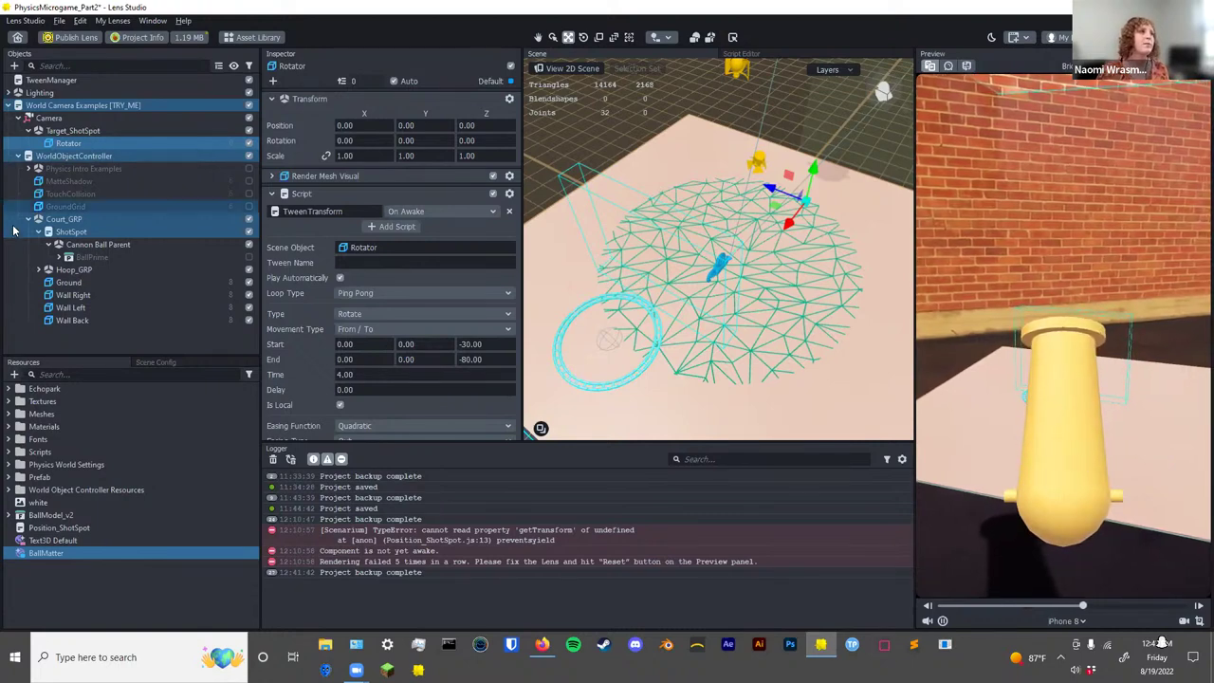
{"action": "left_click", "coordinate": [94, 231]}
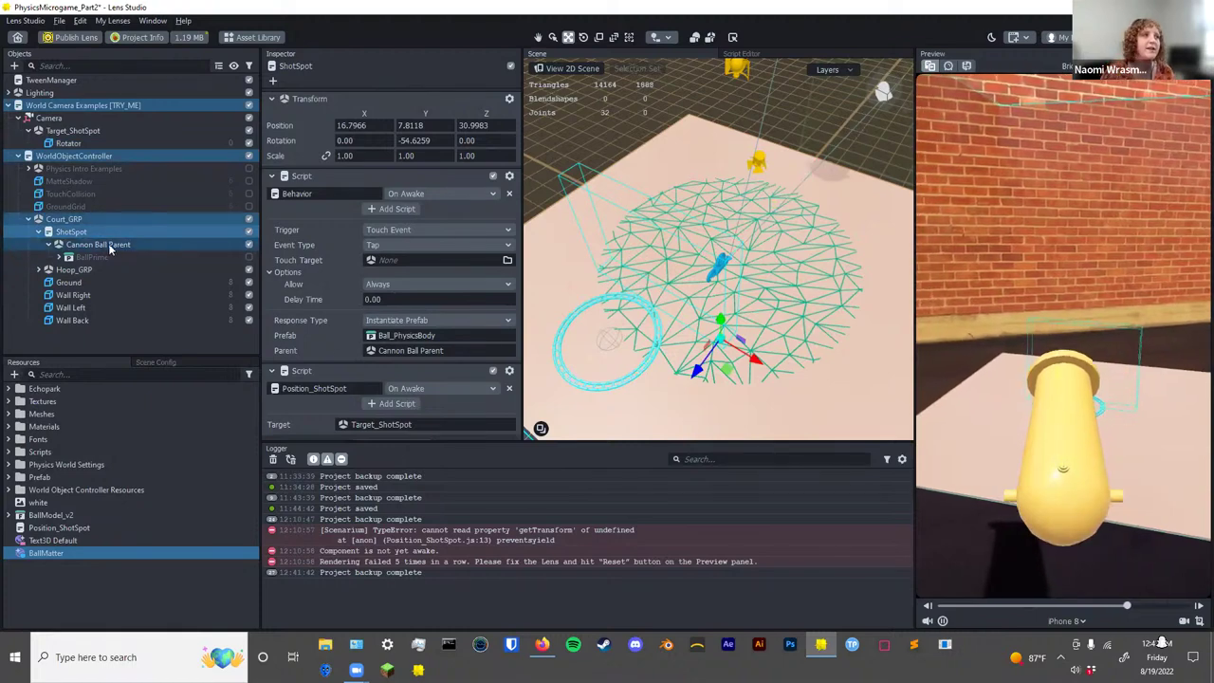
{"action": "left_click", "coordinate": [29, 219]}
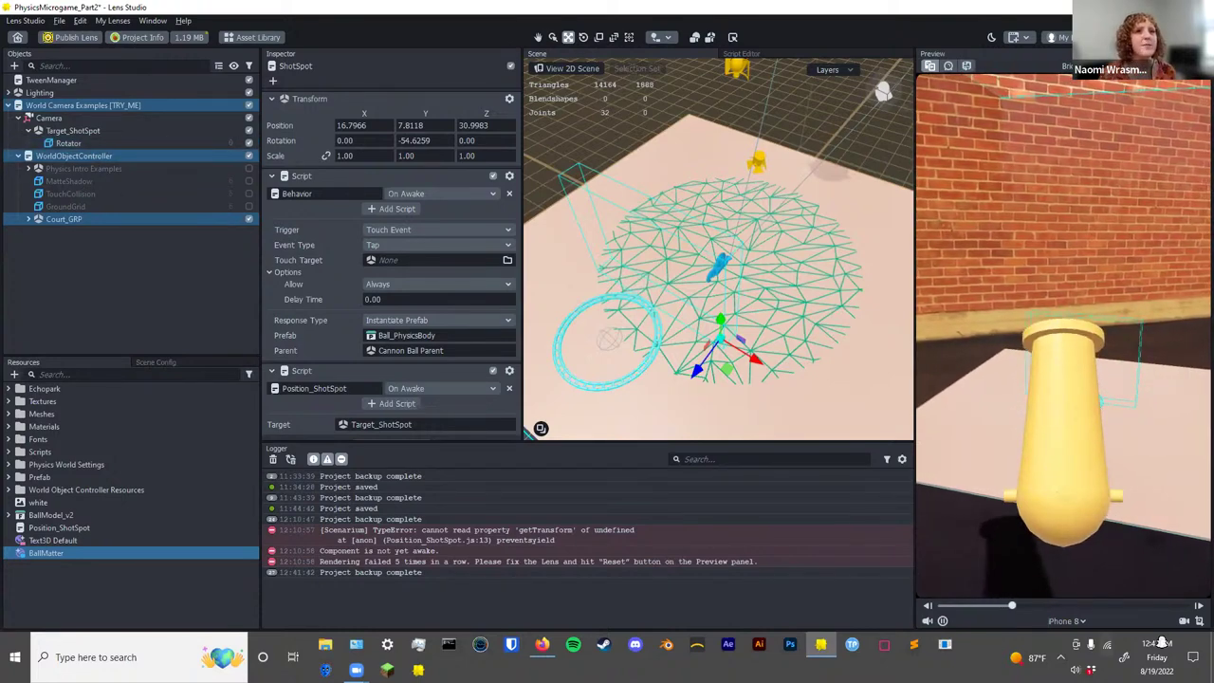
{"action": "left_click", "coordinate": [48, 140]}
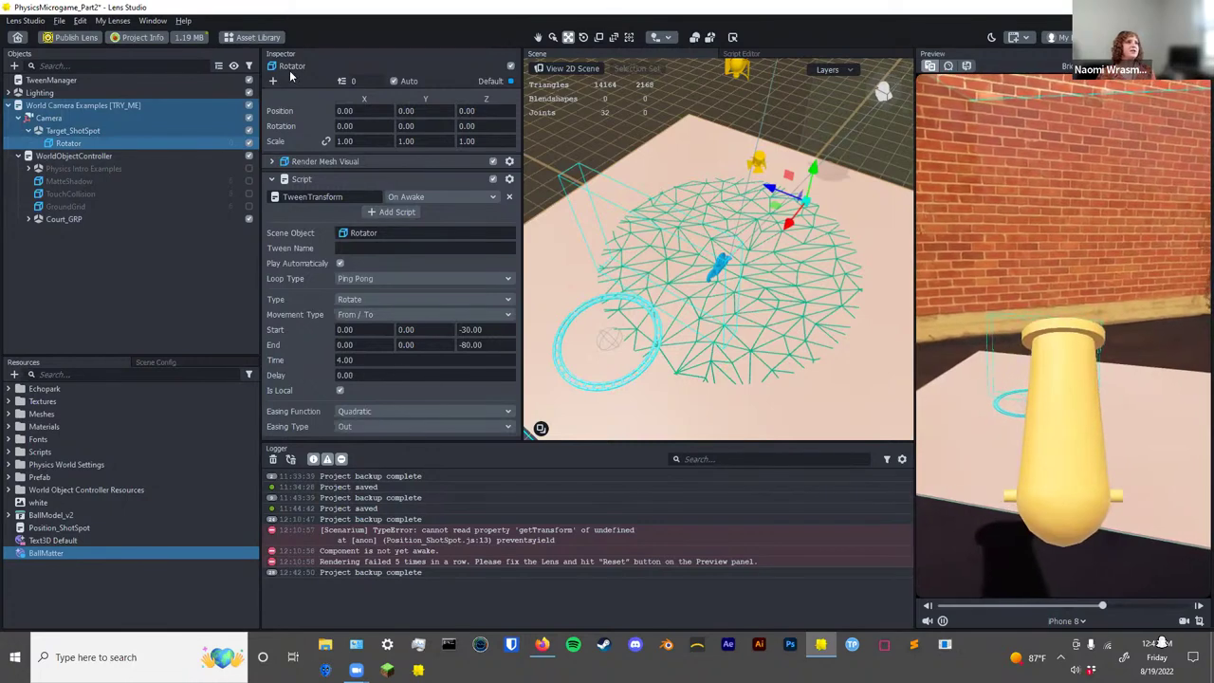
Search the Asset Library for "primiti" and import the Primitive Pack into the project.
{"action": "left_click", "coordinate": [254, 38]}
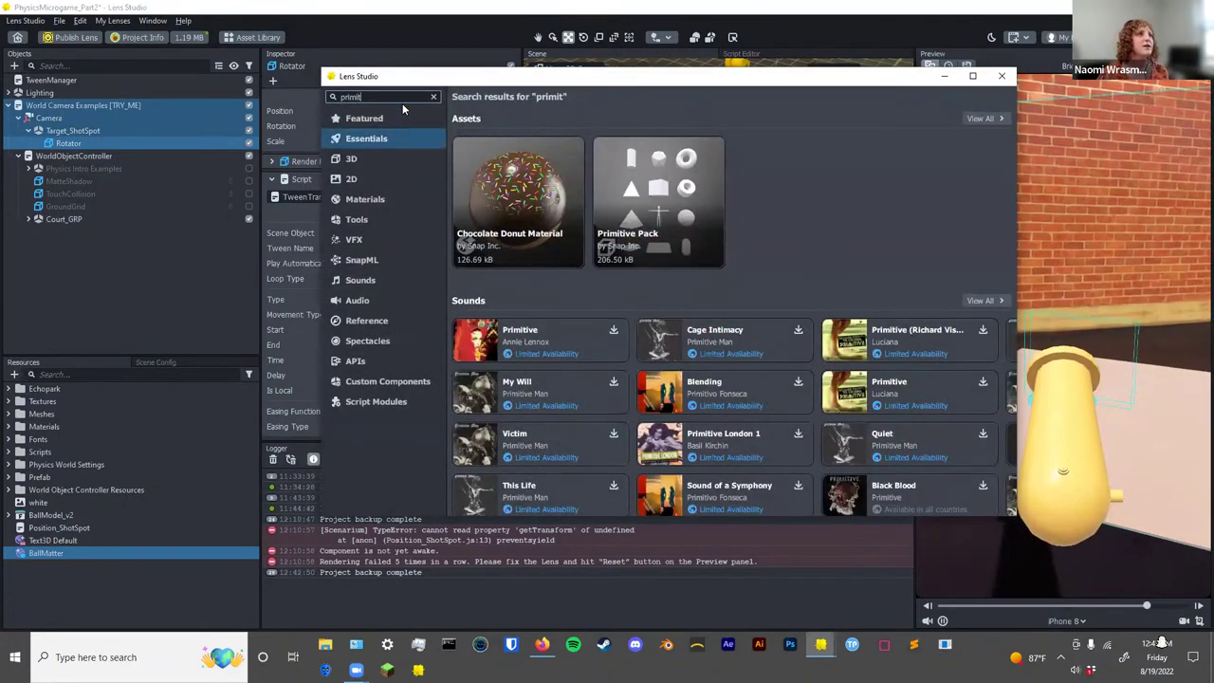
{"action": "double_click", "coordinate": [376, 97]}
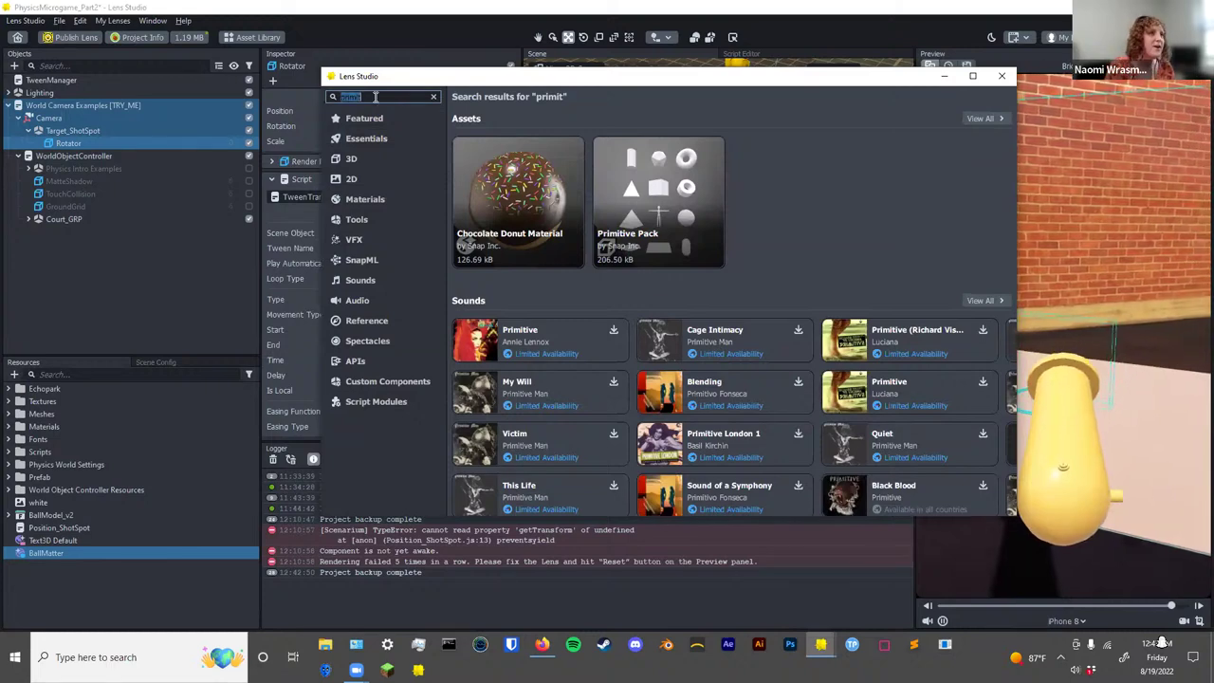
{"action": "key", "text": "BackSpace"}
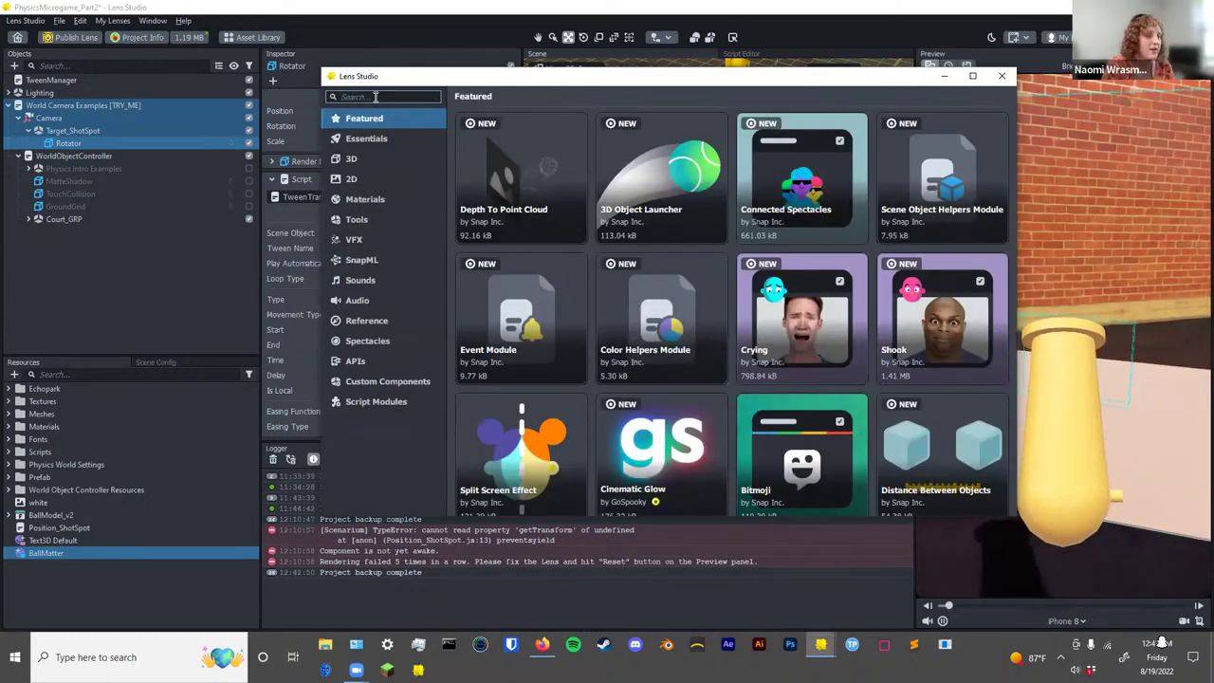
{"action": "type", "text": "primiti"}
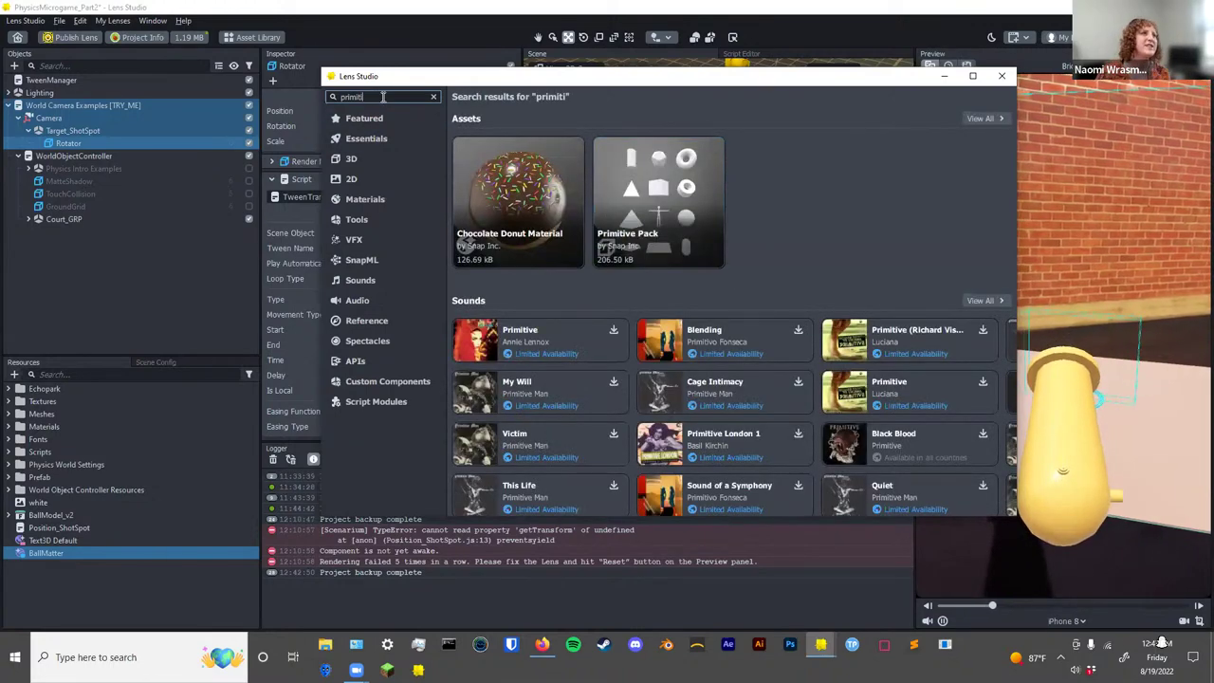
{"action": "mouse_move", "coordinate": [686, 182]}
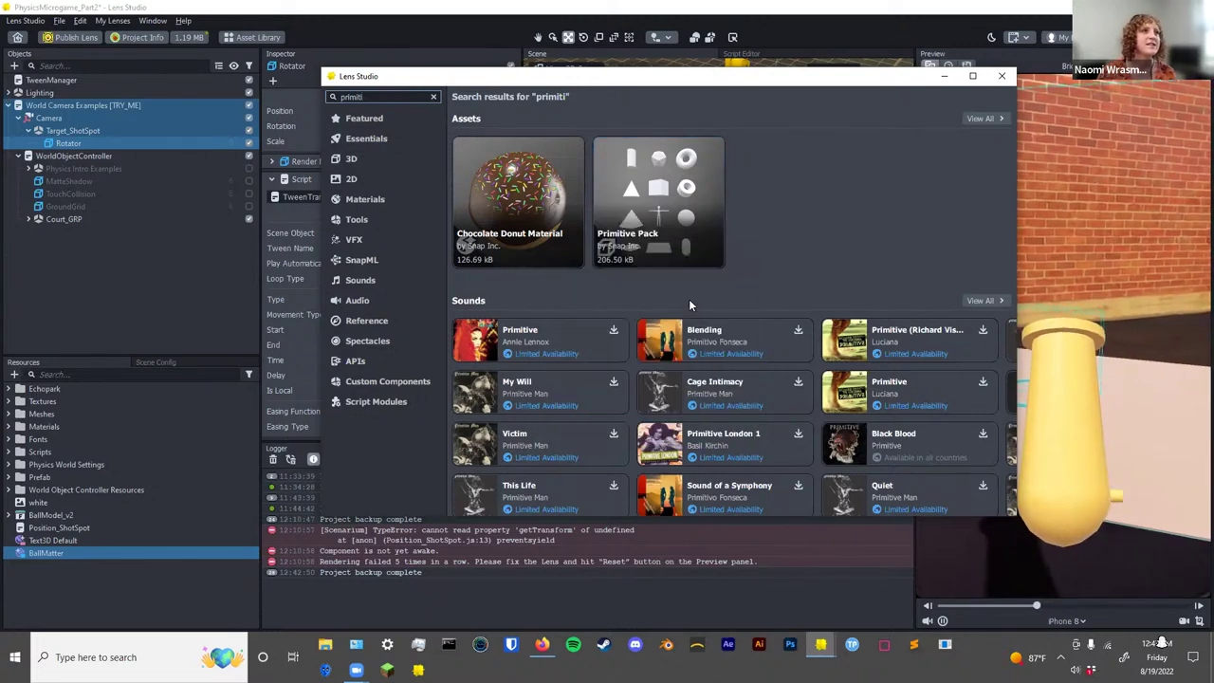
{"action": "mouse_move", "coordinate": [624, 261]}
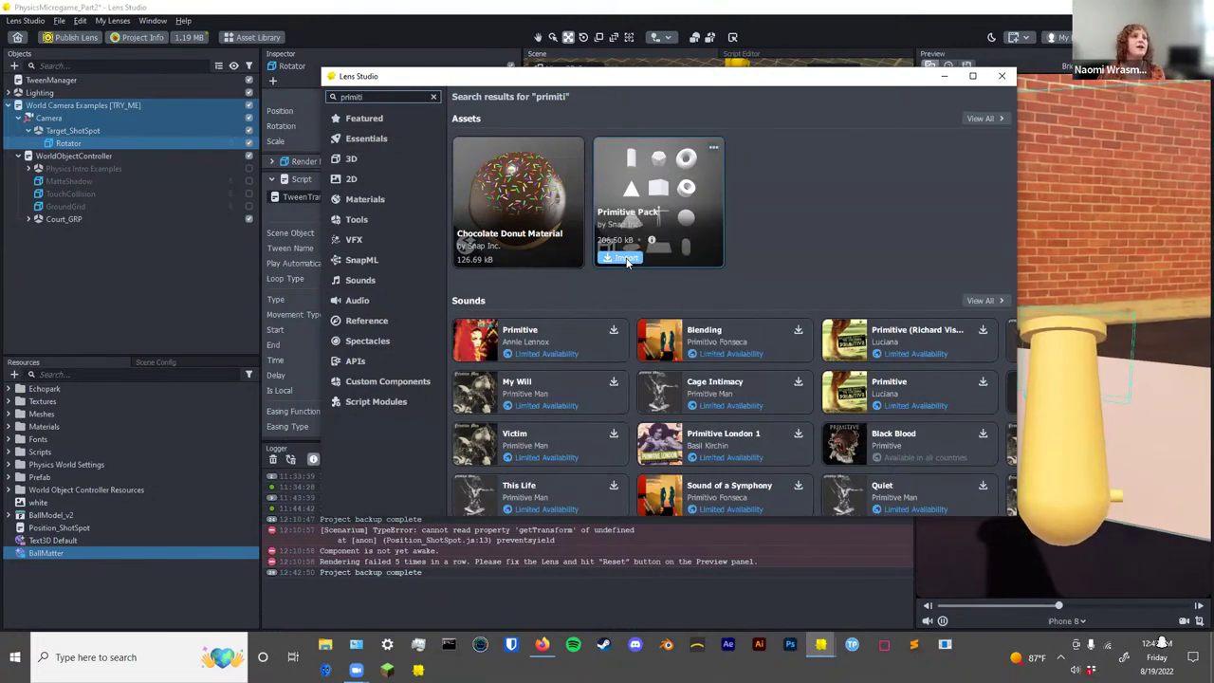
{"action": "left_click", "coordinate": [622, 259]}
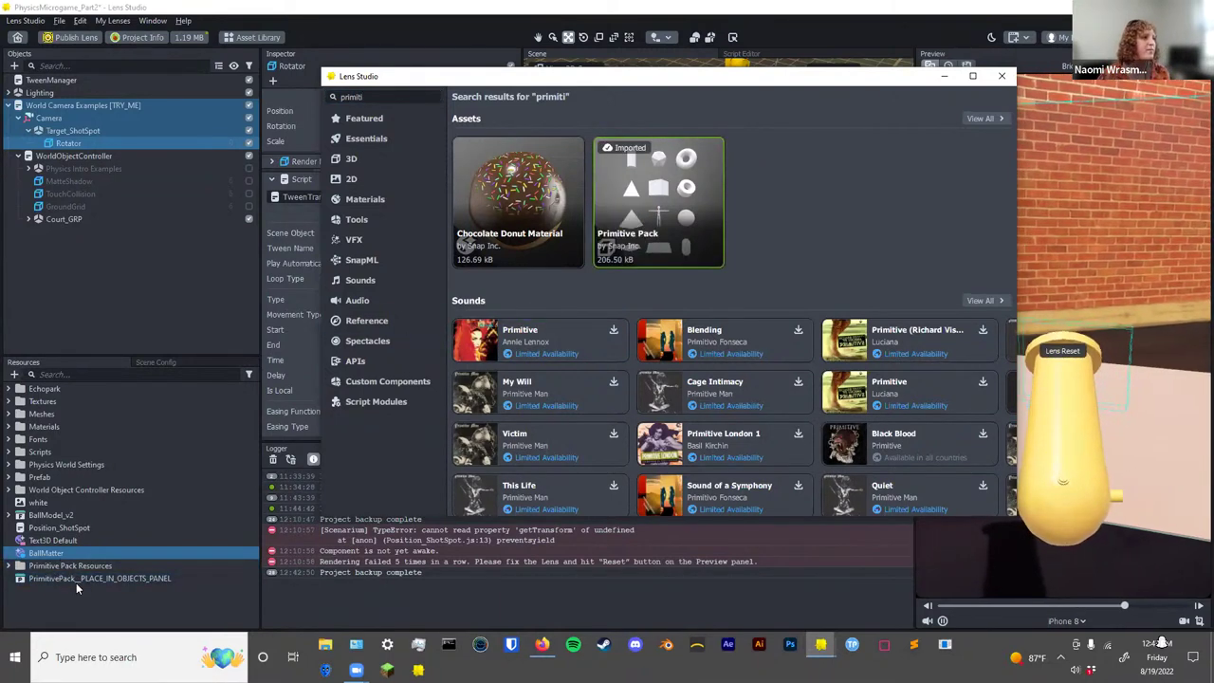
{"action": "left_click", "coordinate": [1001, 76]}
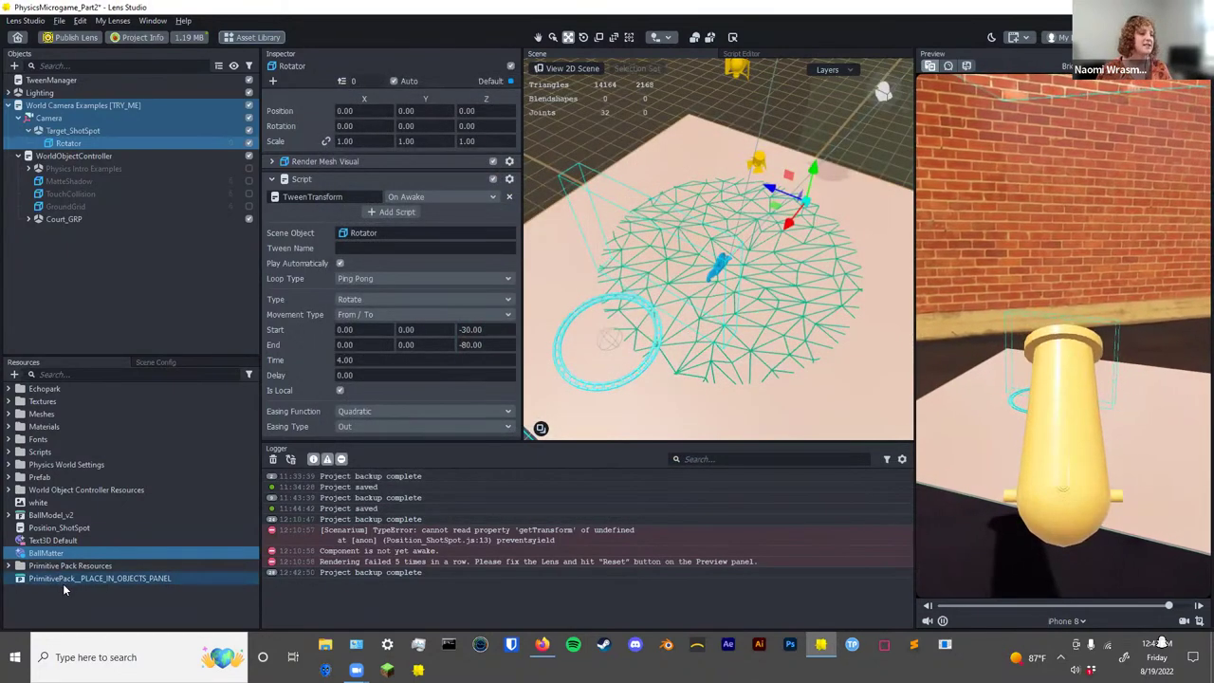
Replace Rotator's mesh with the Cylinder mesh from the Primitive Pack Resources.
{"action": "left_click", "coordinate": [8, 566]}
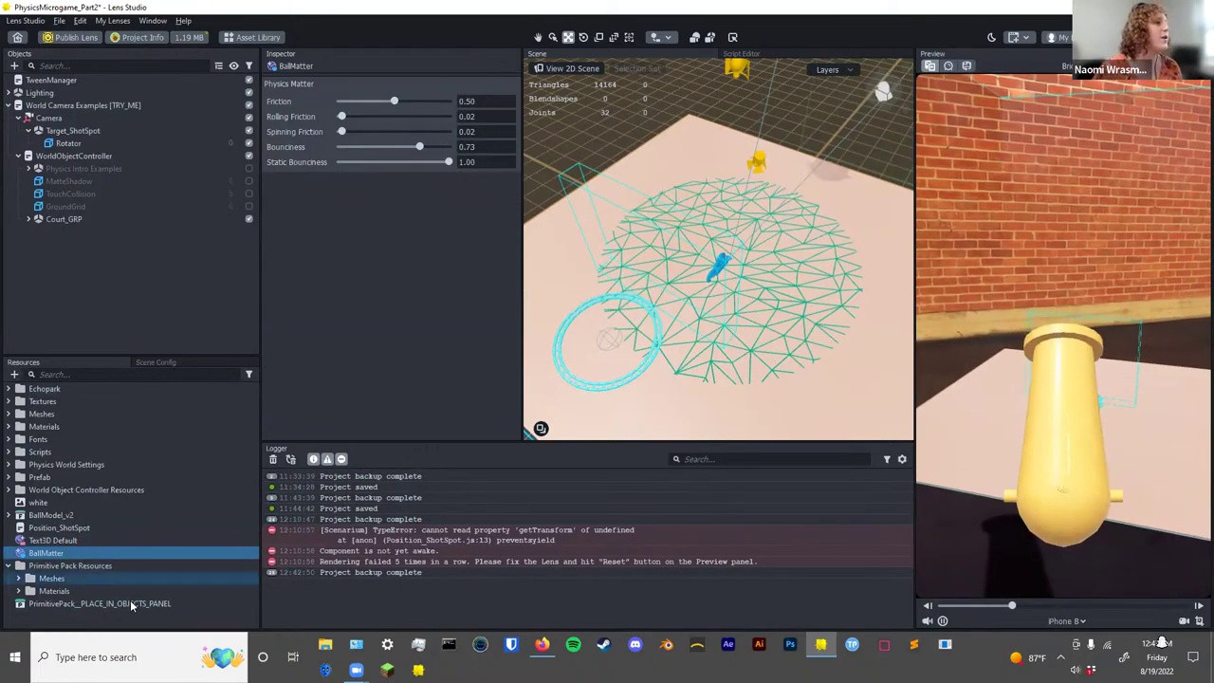
{"action": "left_click", "coordinate": [68, 143]}
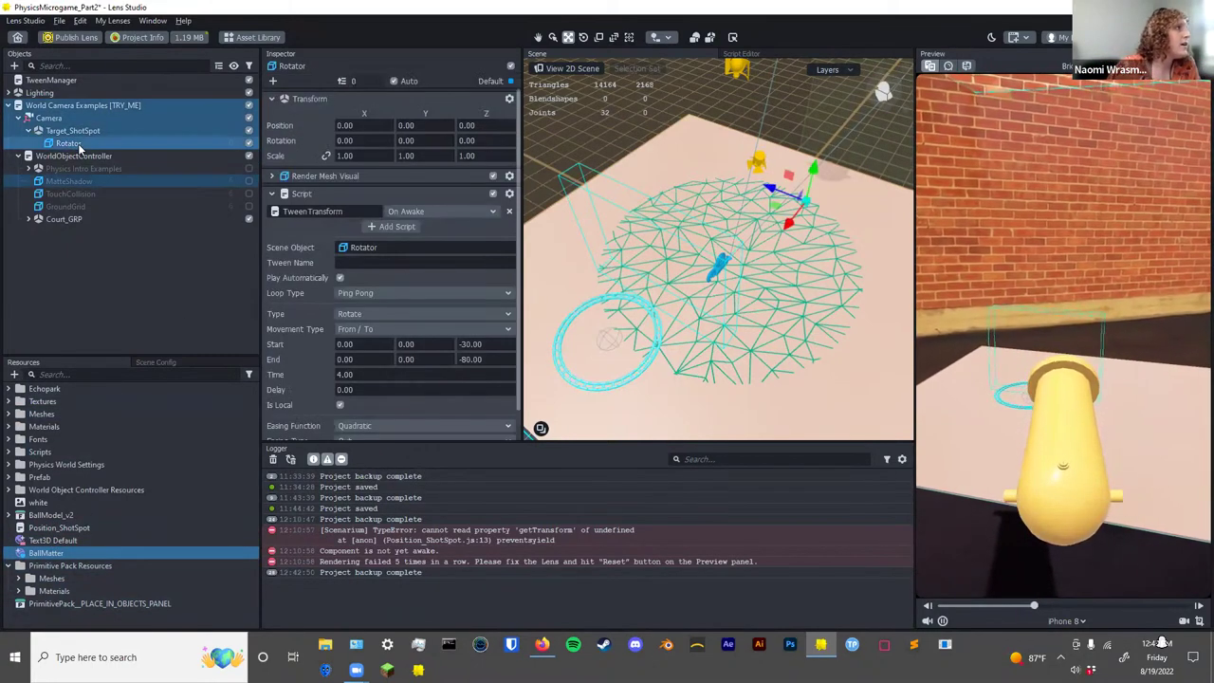
{"action": "left_click", "coordinate": [327, 176]}
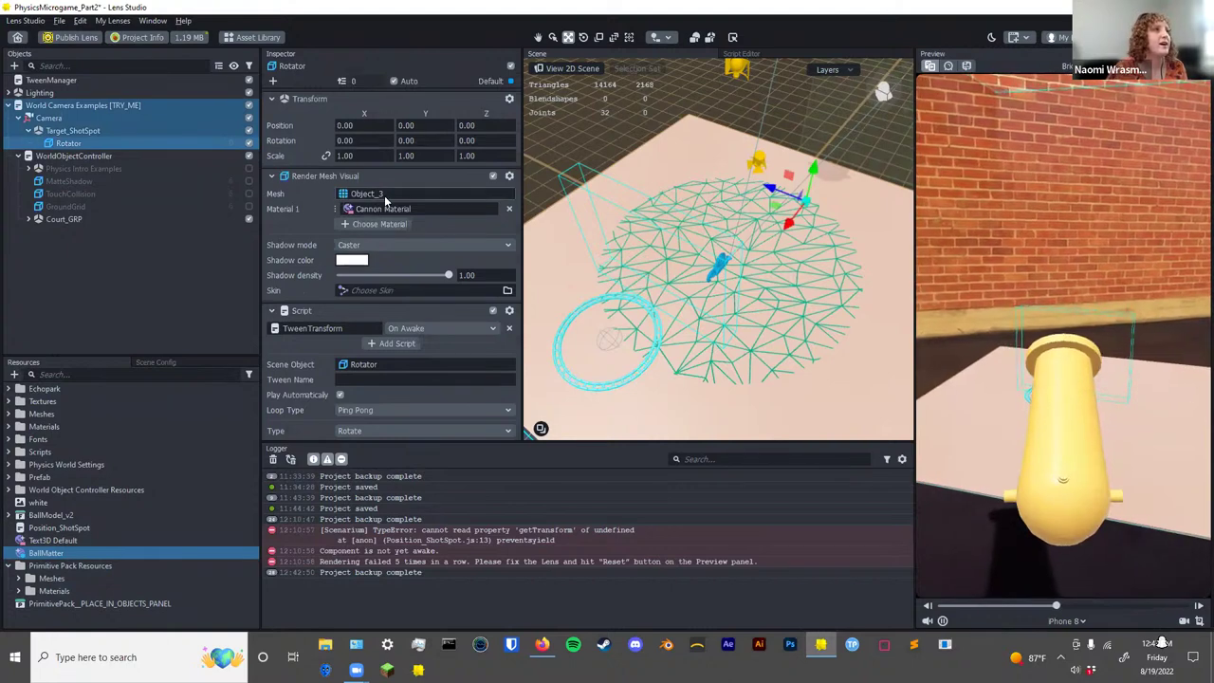
{"action": "left_click", "coordinate": [398, 193]}
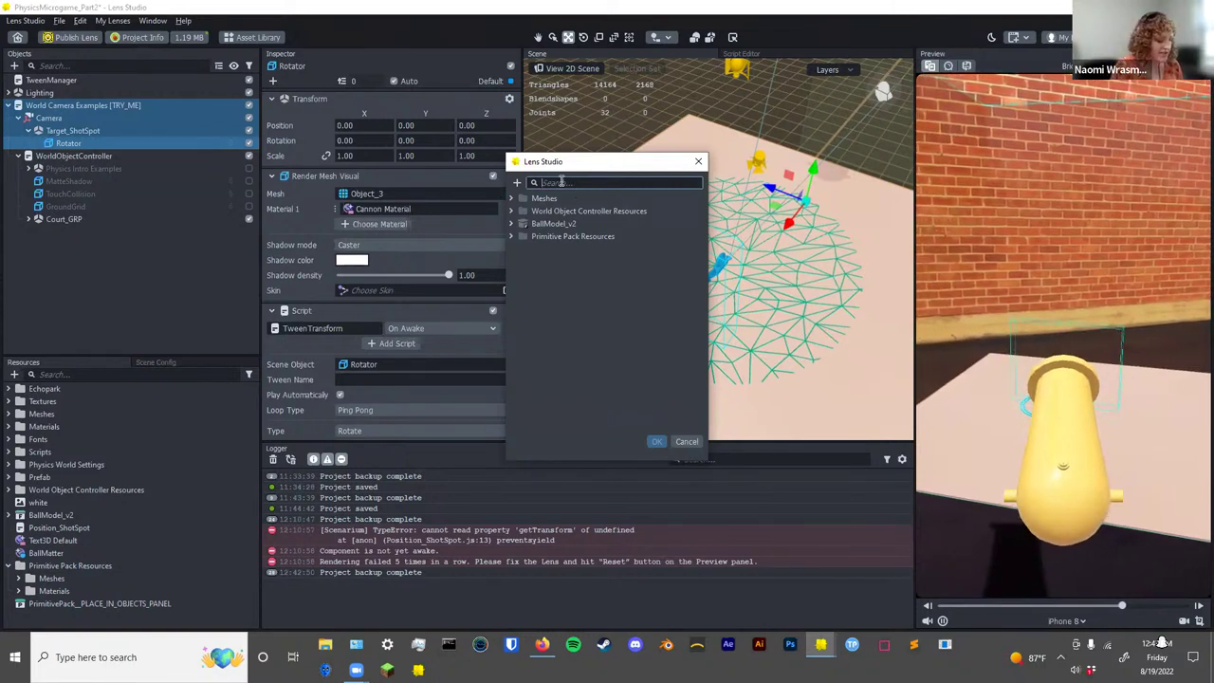
{"action": "type", "text": "cylinder"}
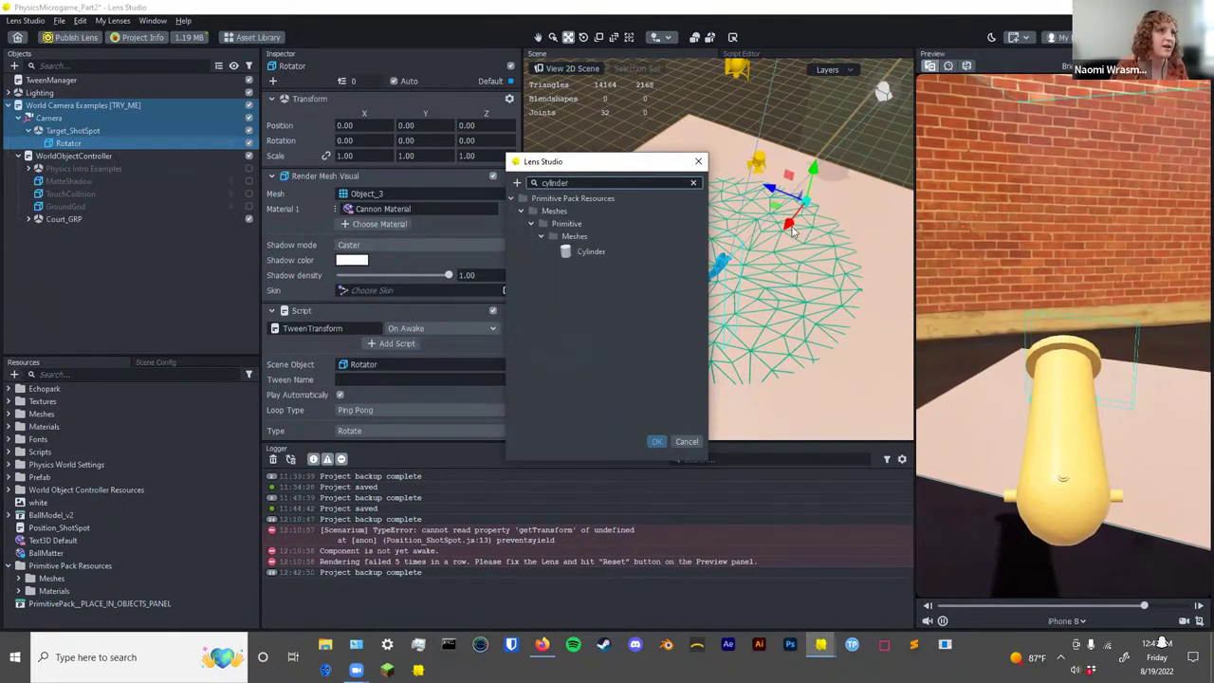
{"action": "left_click", "coordinate": [595, 254]}
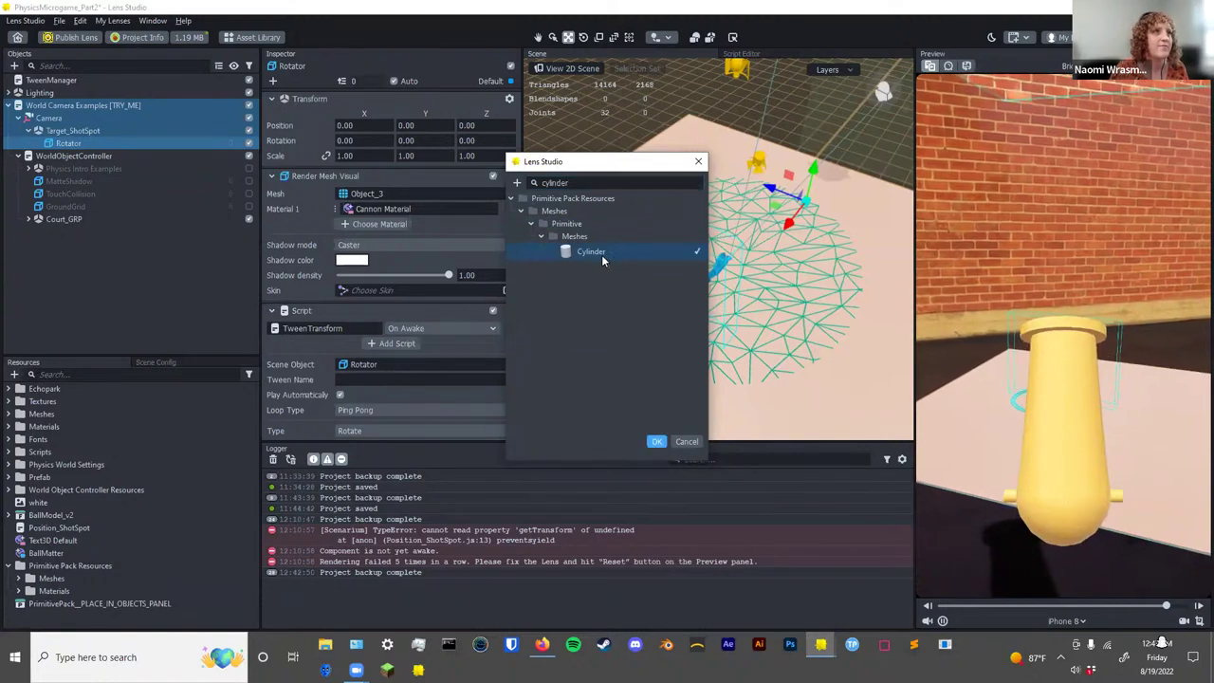
{"action": "double_click", "coordinate": [598, 253]}
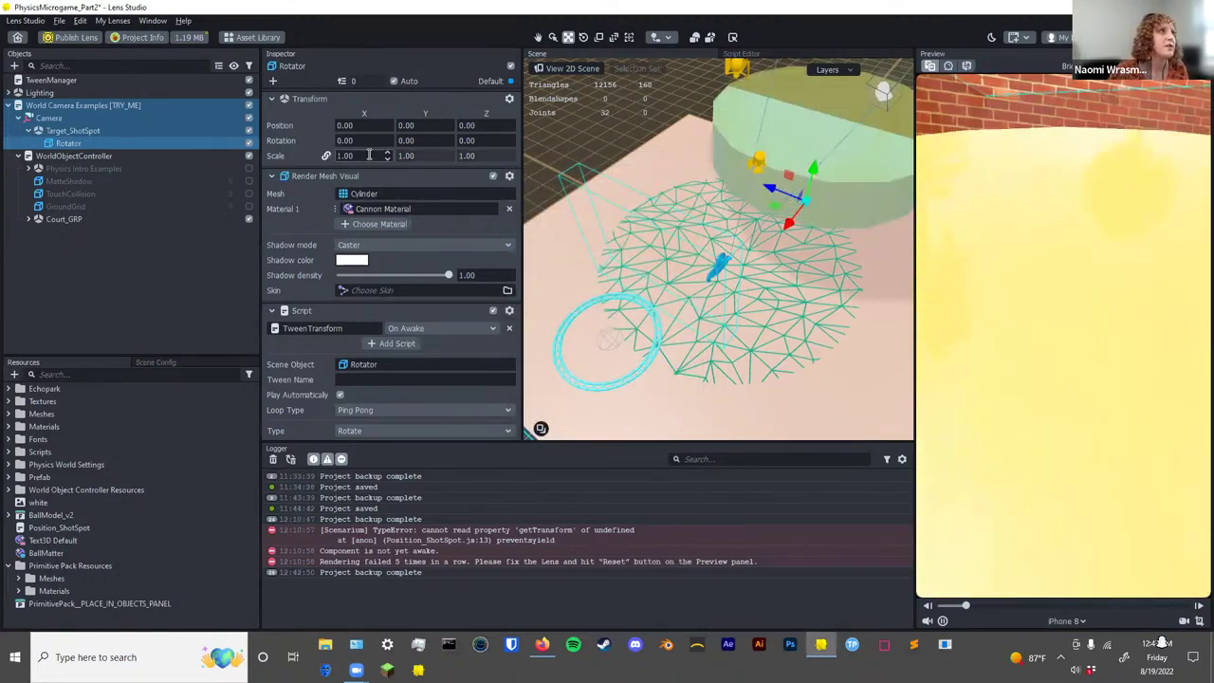
Scale Rotator uniformly to 0.10 and review its mesh and TweenTransform settings.
{"action": "type", "text": "0.1"}
{"action": "key", "text": "Return"}
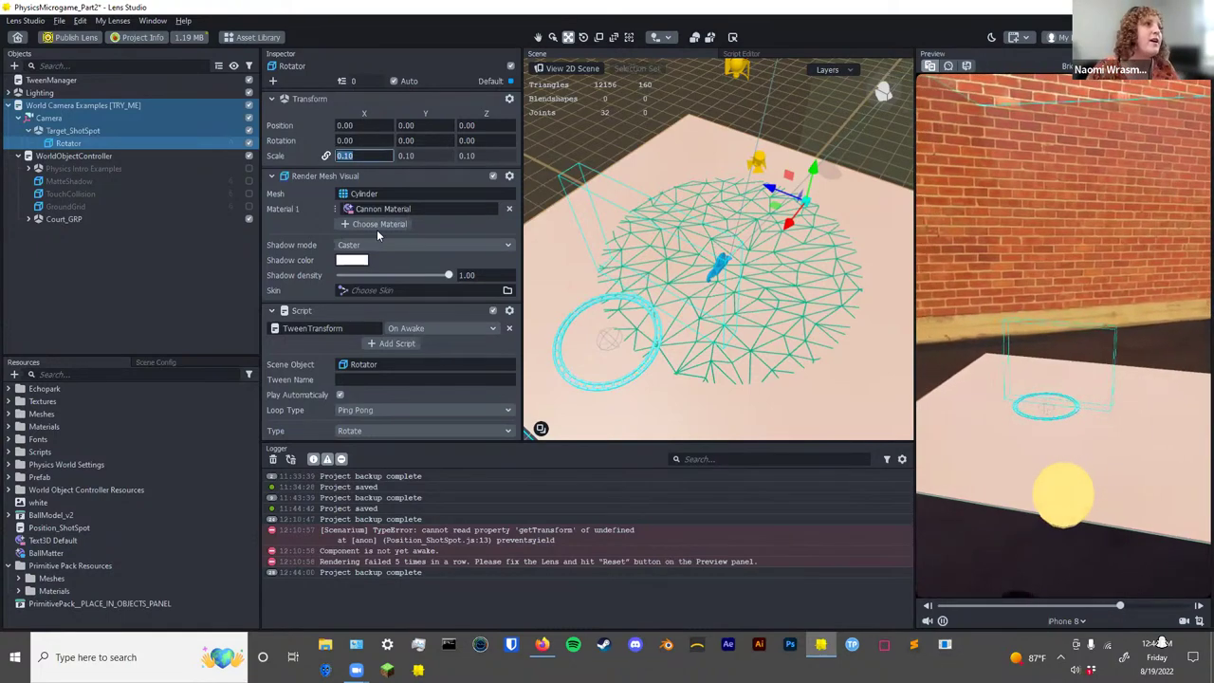
{"action": "scroll", "coordinate": [368, 254], "scroll_direction": "down", "scroll_amount": 2}
{"action": "scroll", "coordinate": [379, 294], "scroll_direction": "down", "scroll_amount": 2}
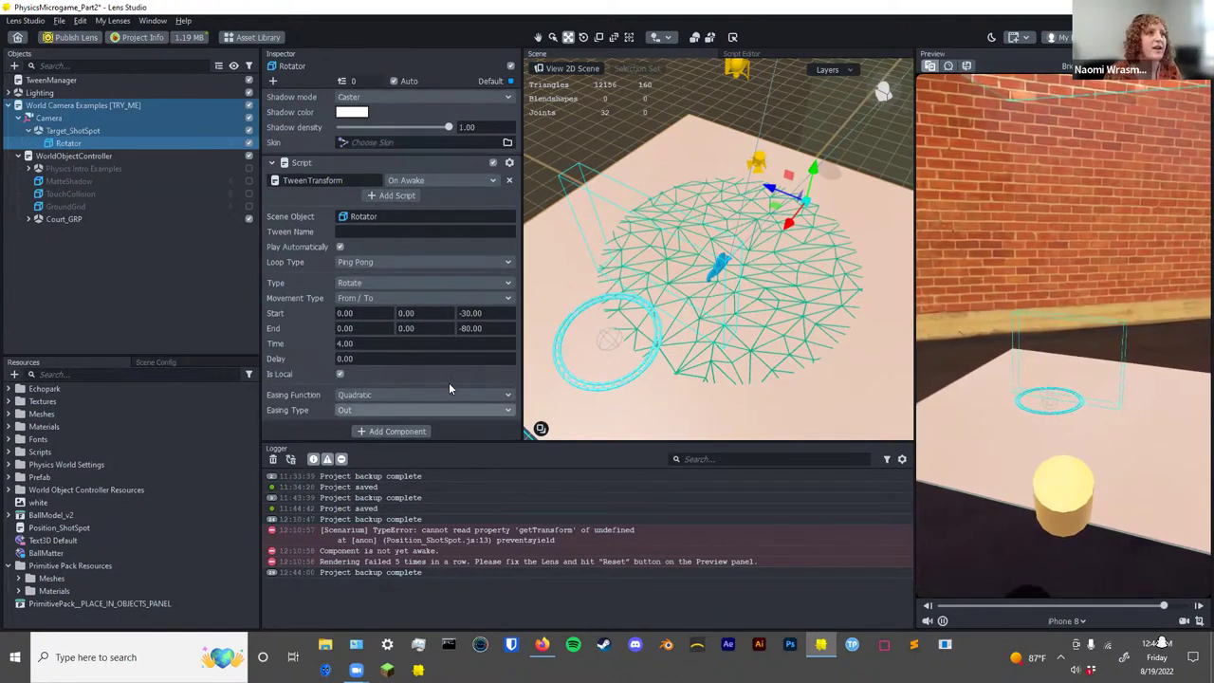
{"action": "scroll", "coordinate": [467, 325], "scroll_direction": "up", "scroll_amount": 2}
{"action": "scroll", "coordinate": [467, 325], "scroll_direction": "up", "scroll_amount": 1}
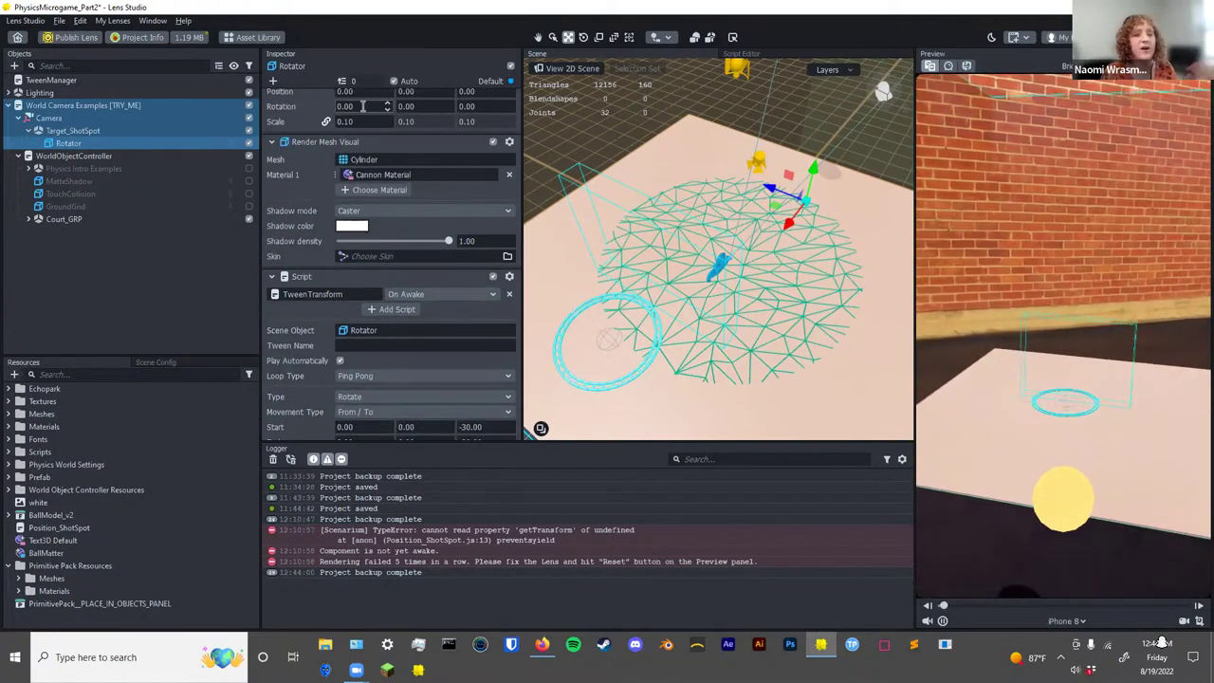
{"action": "scroll", "coordinate": [327, 325], "scroll_direction": "down", "scroll_amount": 3}
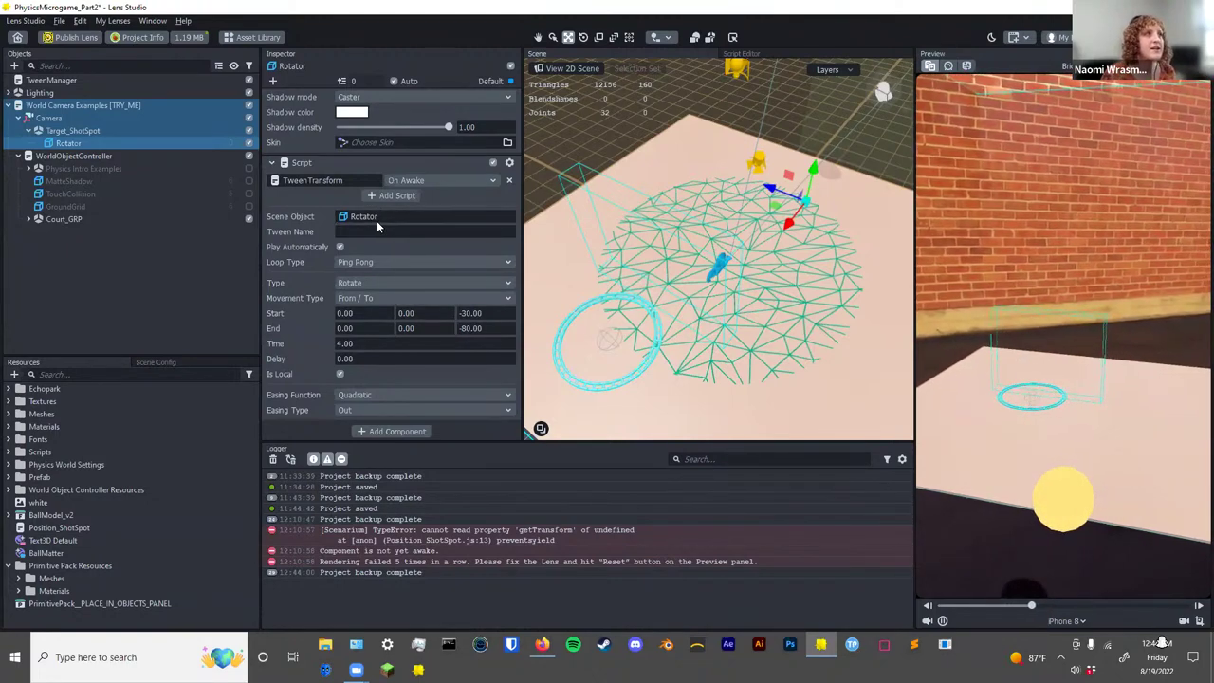
{"action": "scroll", "coordinate": [384, 272], "scroll_direction": "up", "scroll_amount": 3}
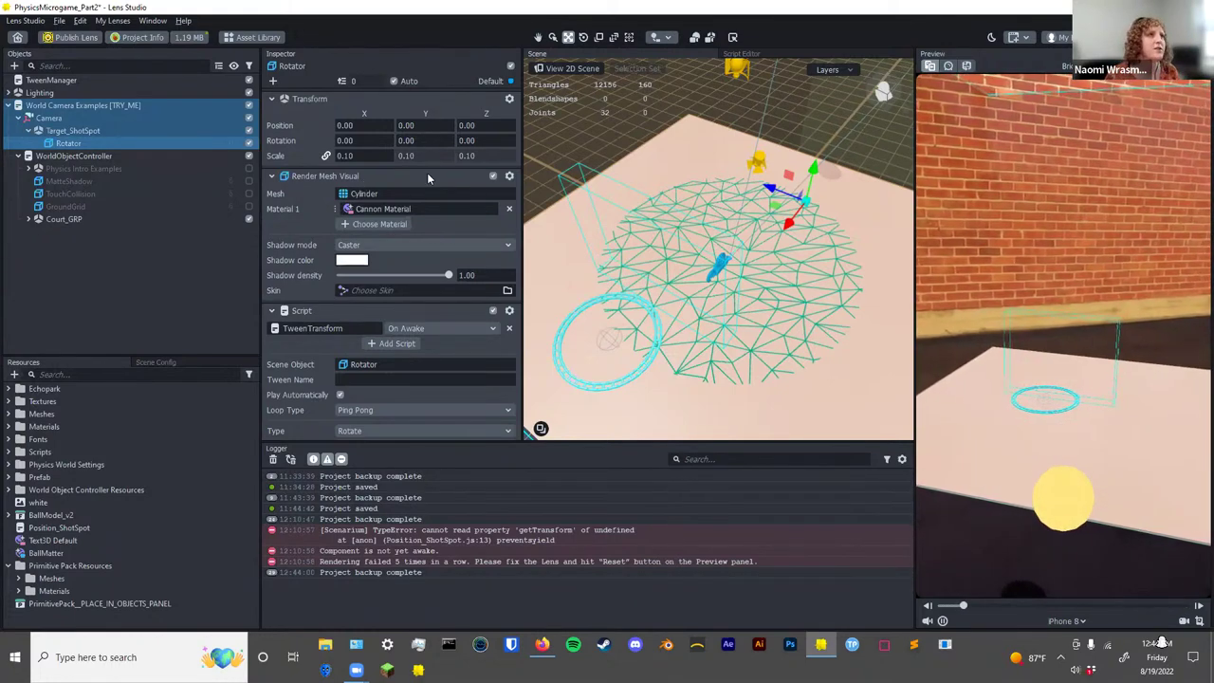
Copy Rotator's Render Mesh Visual component and disable the original on Rotator.
{"action": "right_click", "coordinate": [462, 180]}
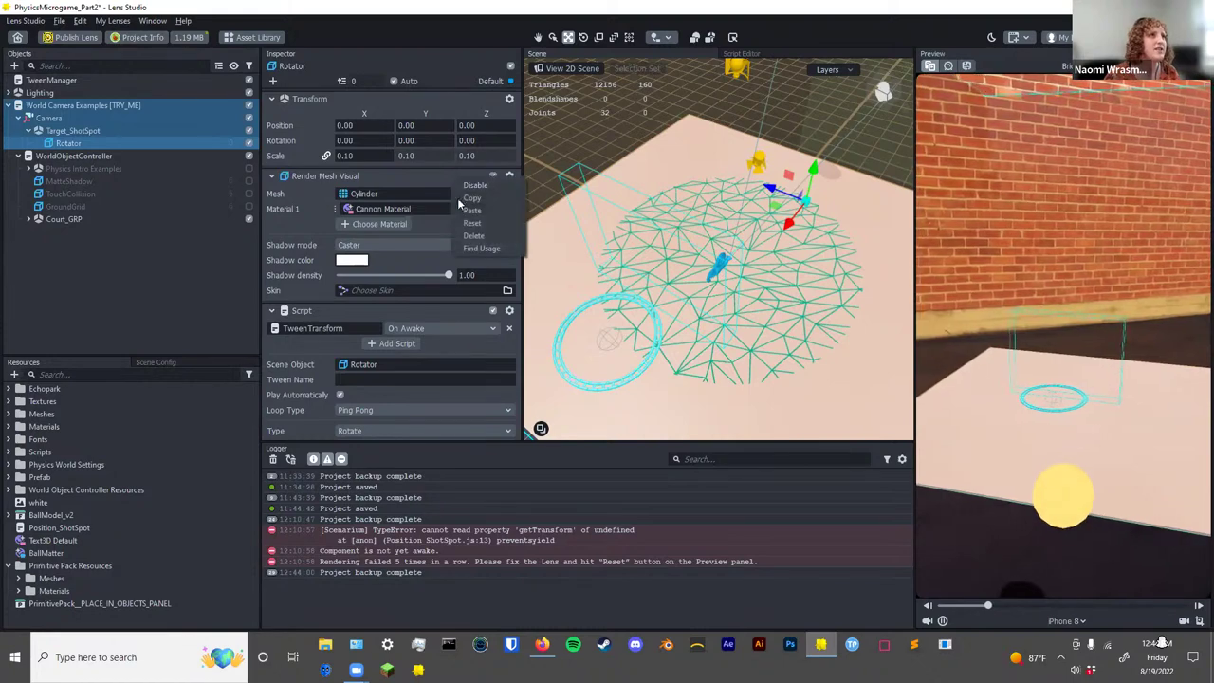
{"action": "left_click", "coordinate": [474, 199]}
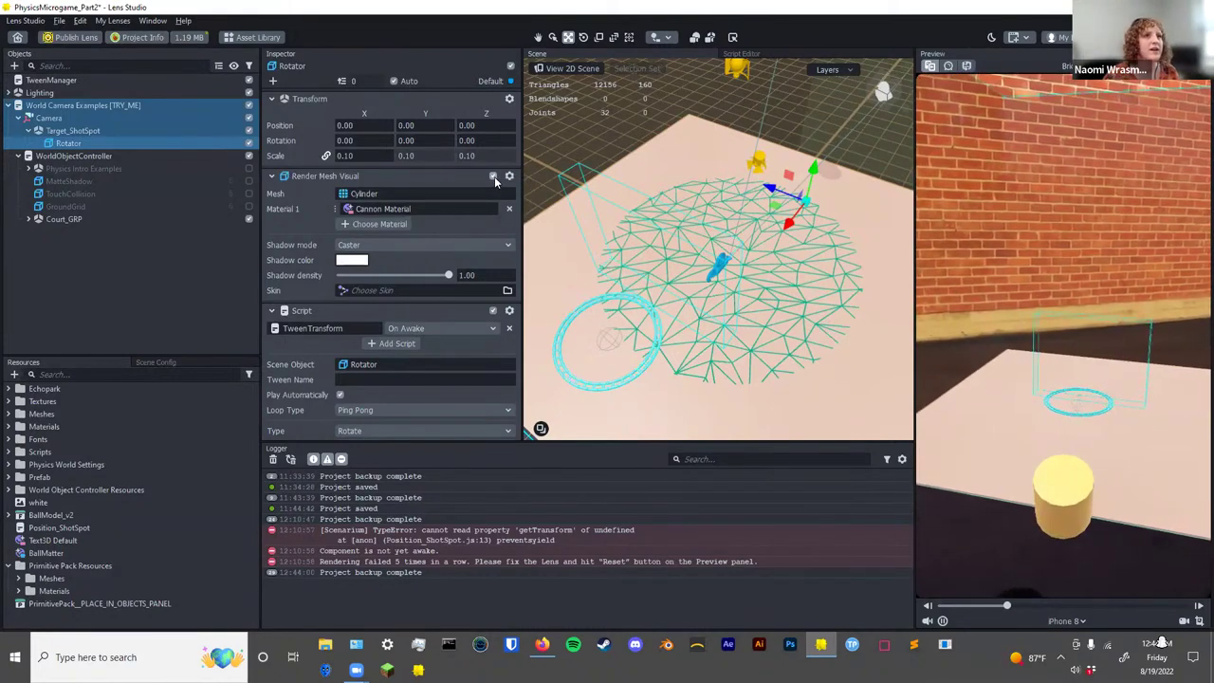
{"action": "left_click", "coordinate": [493, 177]}
Create a child scene object under Rotator and paste the copied Render Mesh Visual component onto it.
{"action": "right_click", "coordinate": [80, 144]}
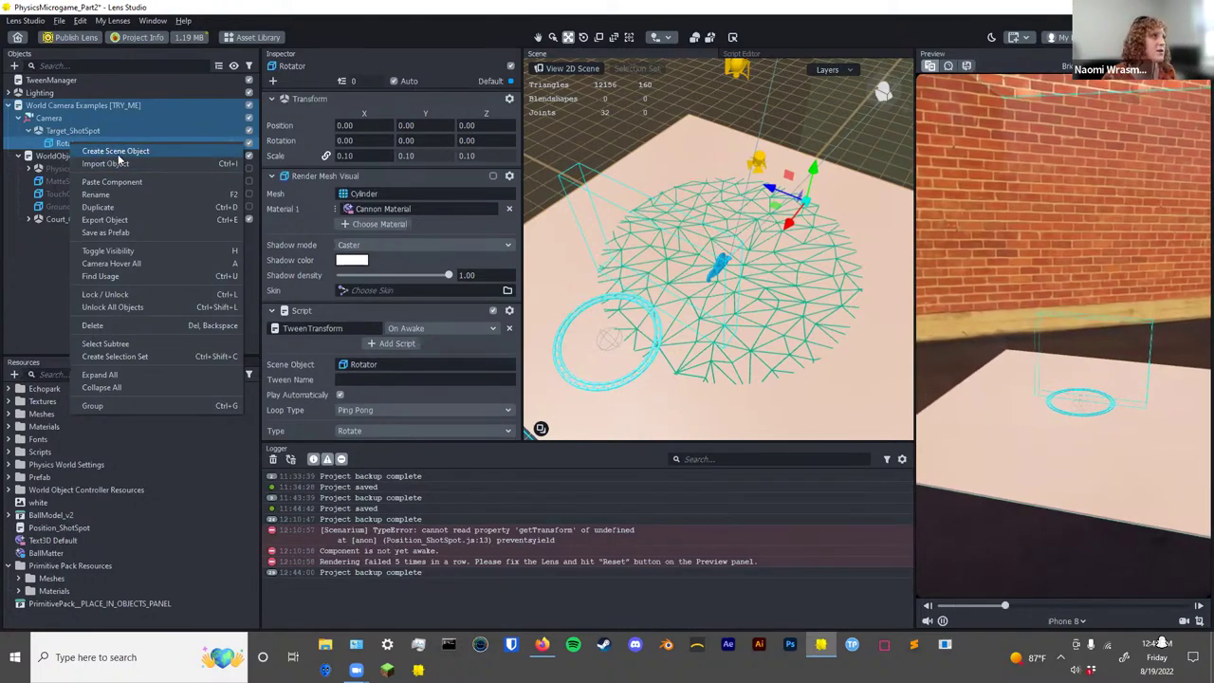
{"action": "left_click", "coordinate": [115, 152]}
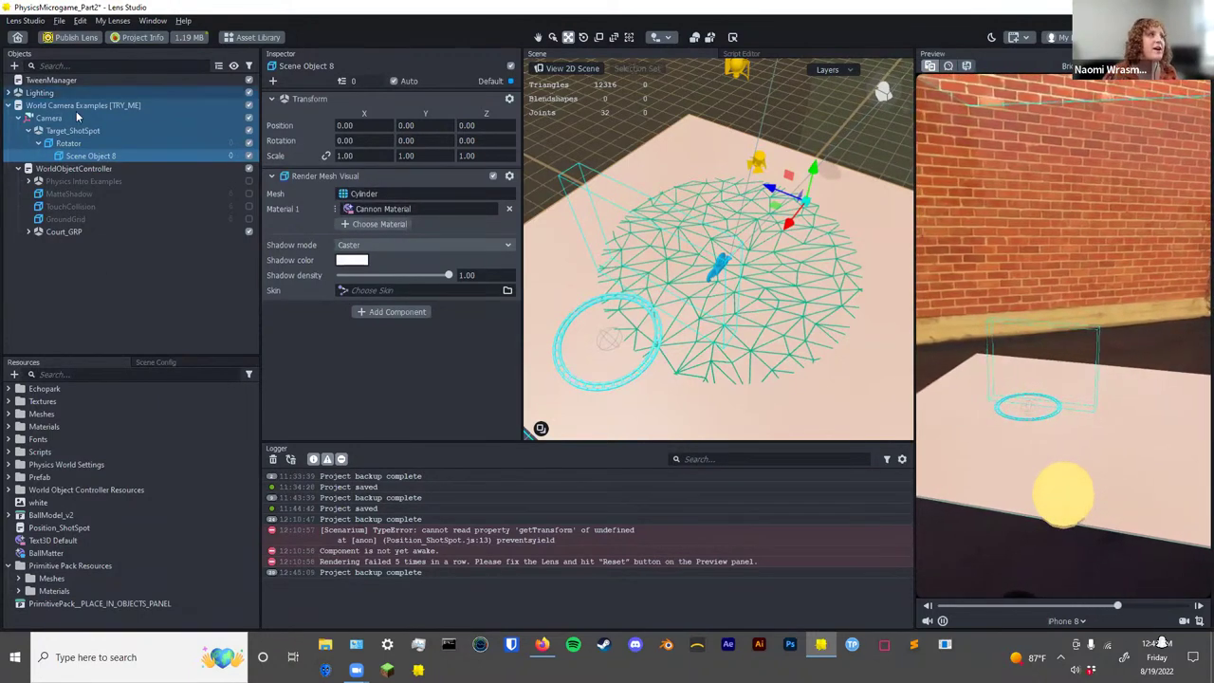
{"action": "left_click", "coordinate": [90, 143]}
{"action": "left_click", "coordinate": [94, 156]}
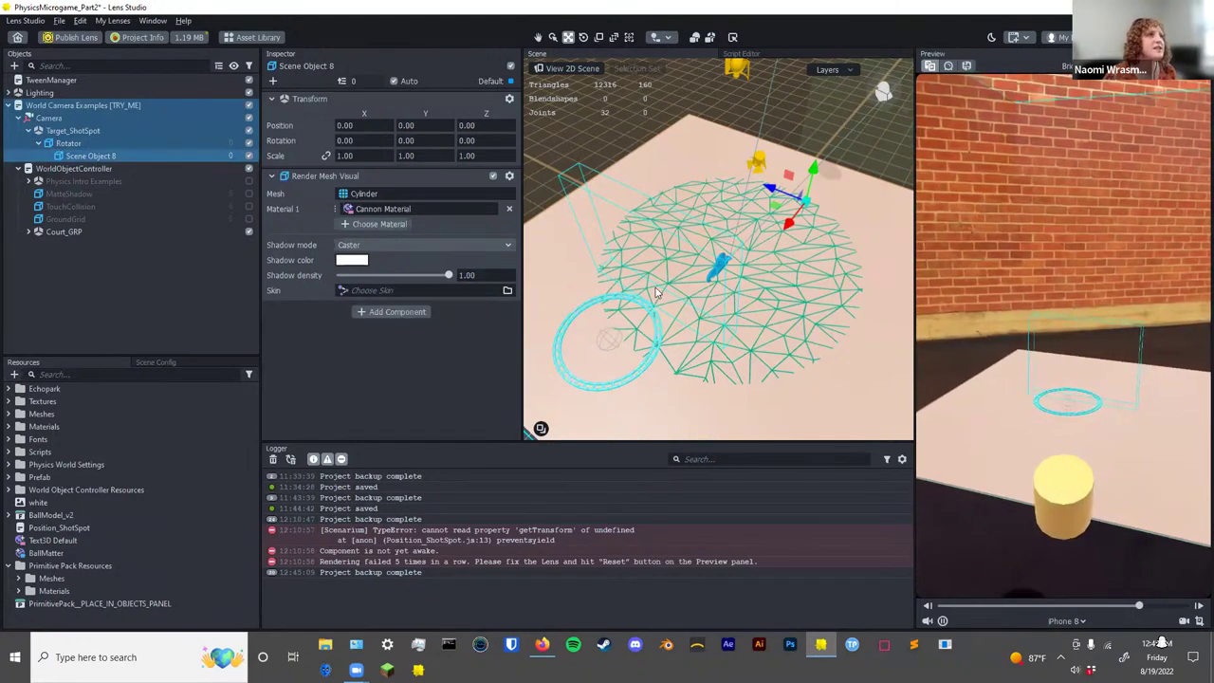
Frame the child cylinder in the scene, test-launch a ball in the preview, and set the cylinder's Z rotation to 90.
{"action": "left_click", "coordinate": [408, 140]}
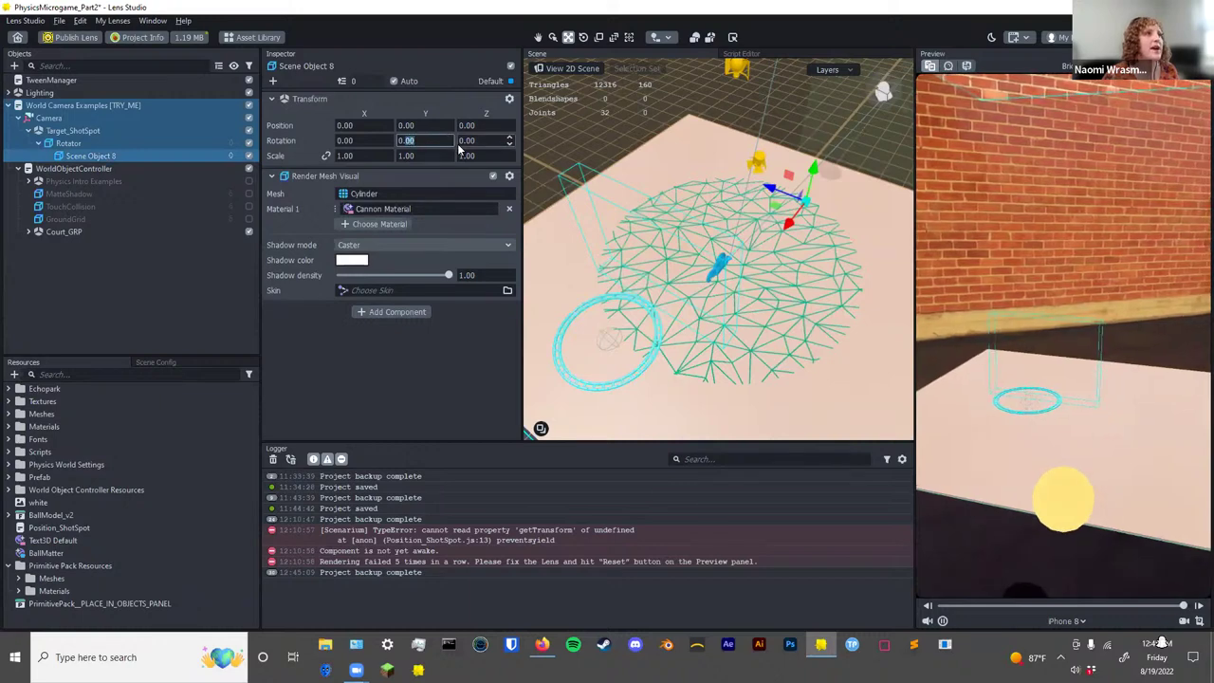
{"action": "key", "text": "Tab"}
{"action": "middle_click_drag", "start_coordinate": [807, 230], "coordinate": [693, 268]}
{"action": "key", "text": "f"}
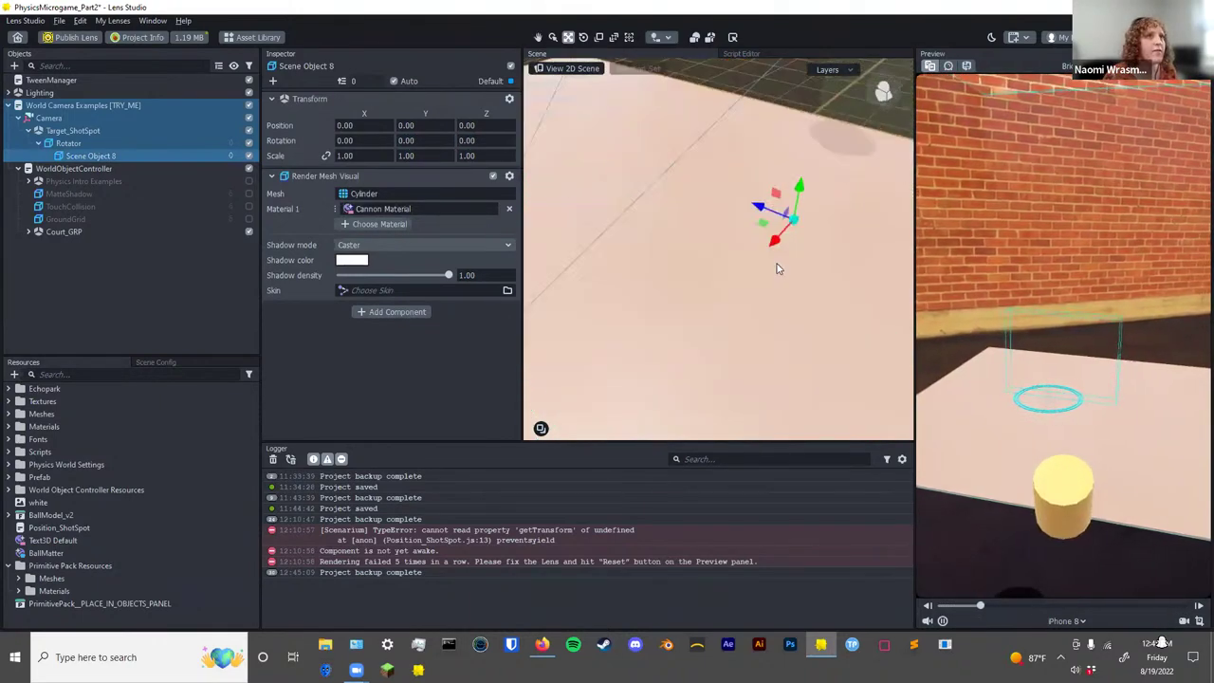
{"action": "middle_click_drag", "start_coordinate": [747, 231], "coordinate": [770, 252]}
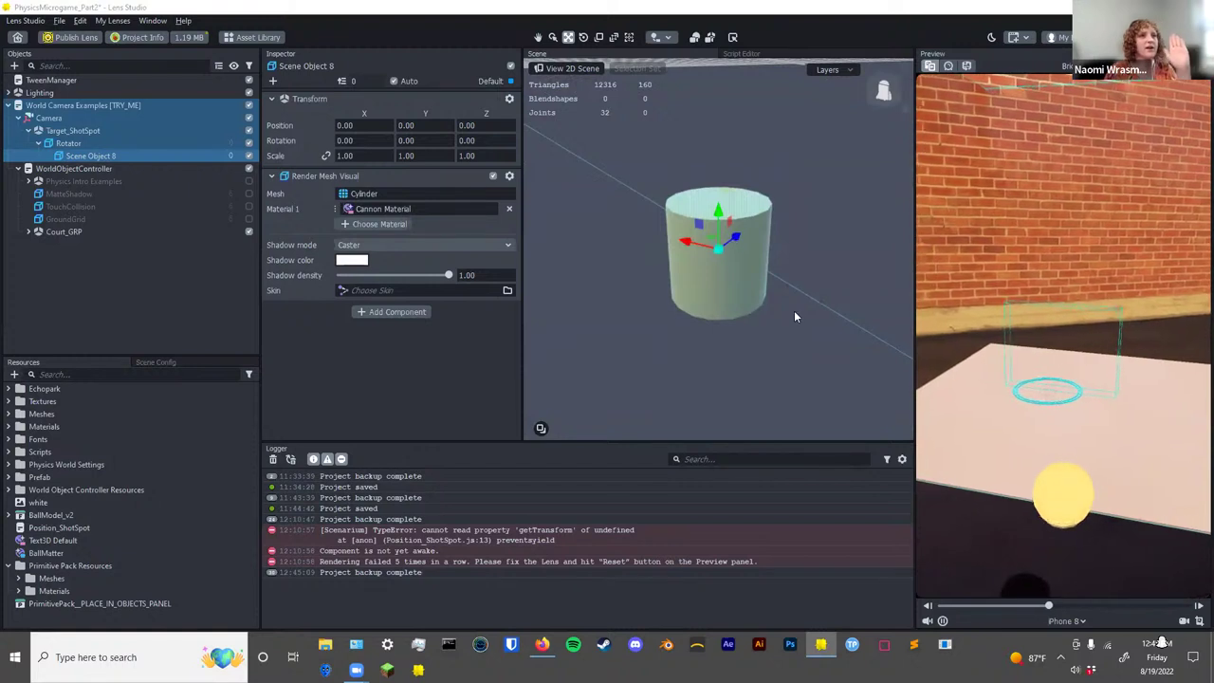
{"action": "left_click", "coordinate": [1085, 486]}
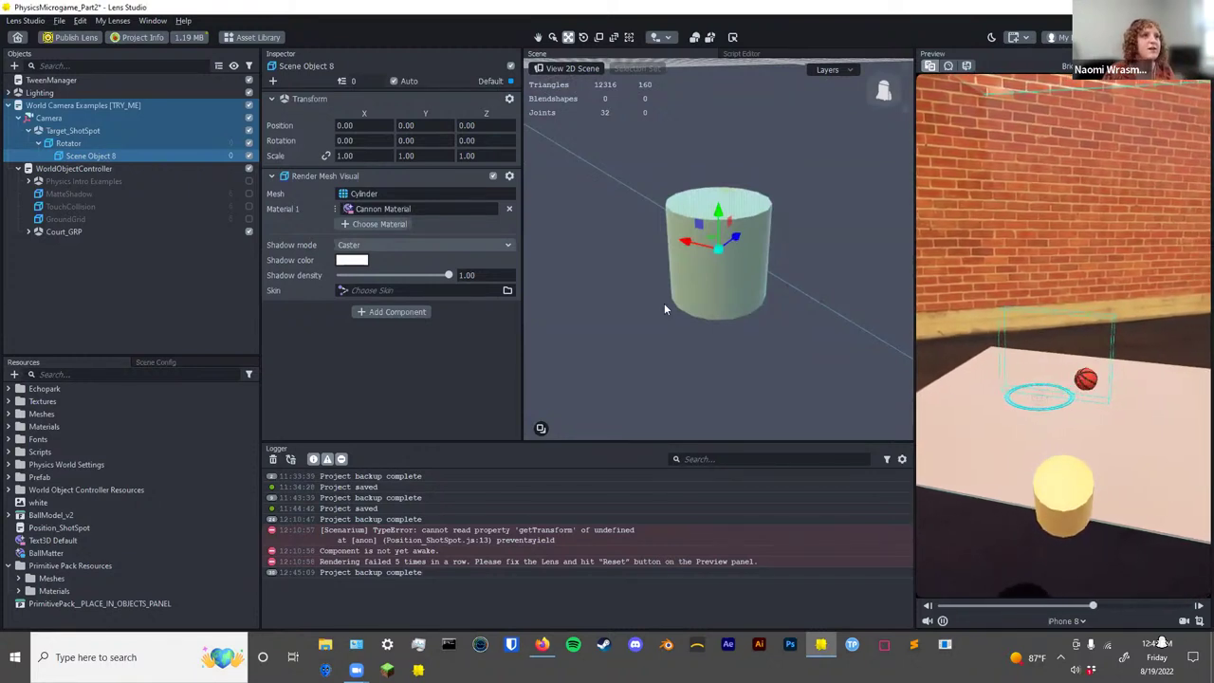
{"action": "left_click", "coordinate": [483, 140]}
{"action": "type", "text": "90"}
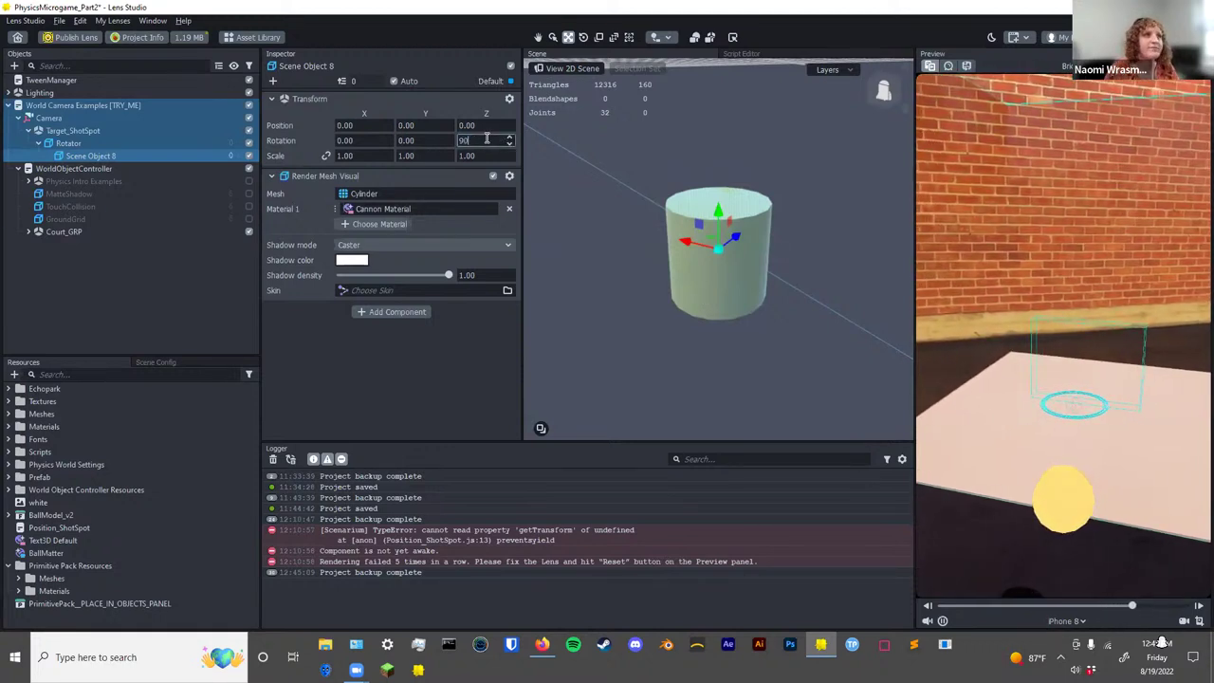
{"action": "key", "text": "Return"}
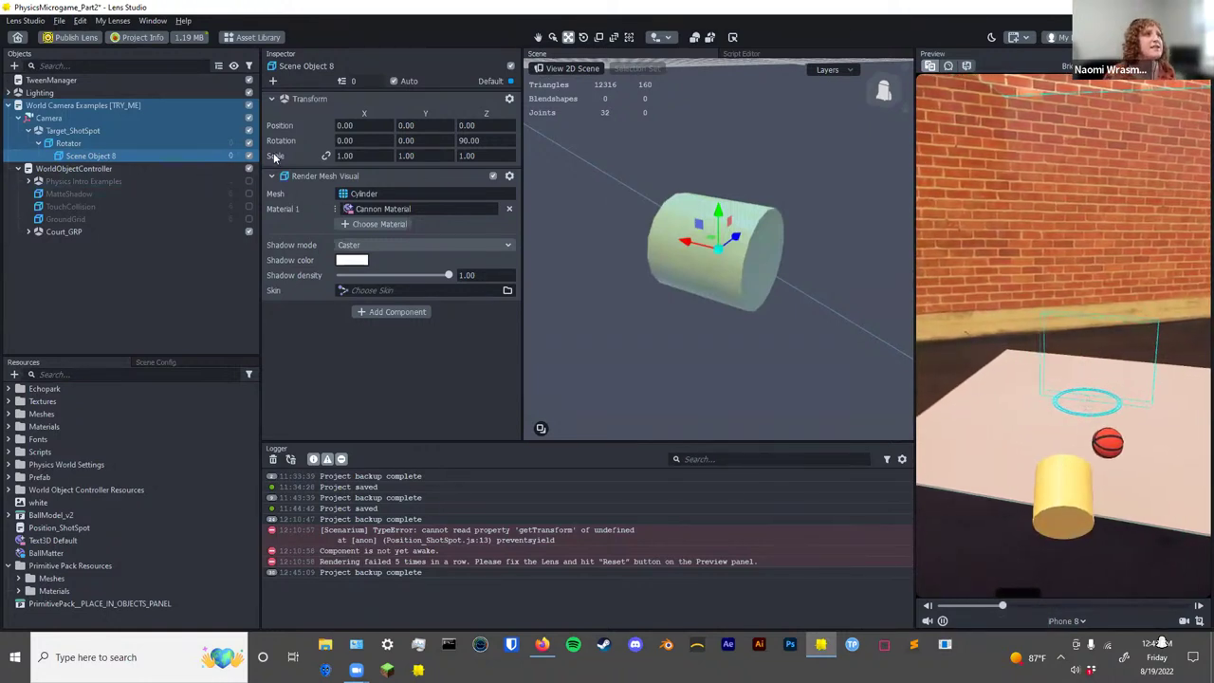
Link the child cylinder's scale axes and scale it uniformly to 0.30.
{"action": "key", "text": "alt+l"}
{"action": "left_click", "coordinate": [354, 157]}
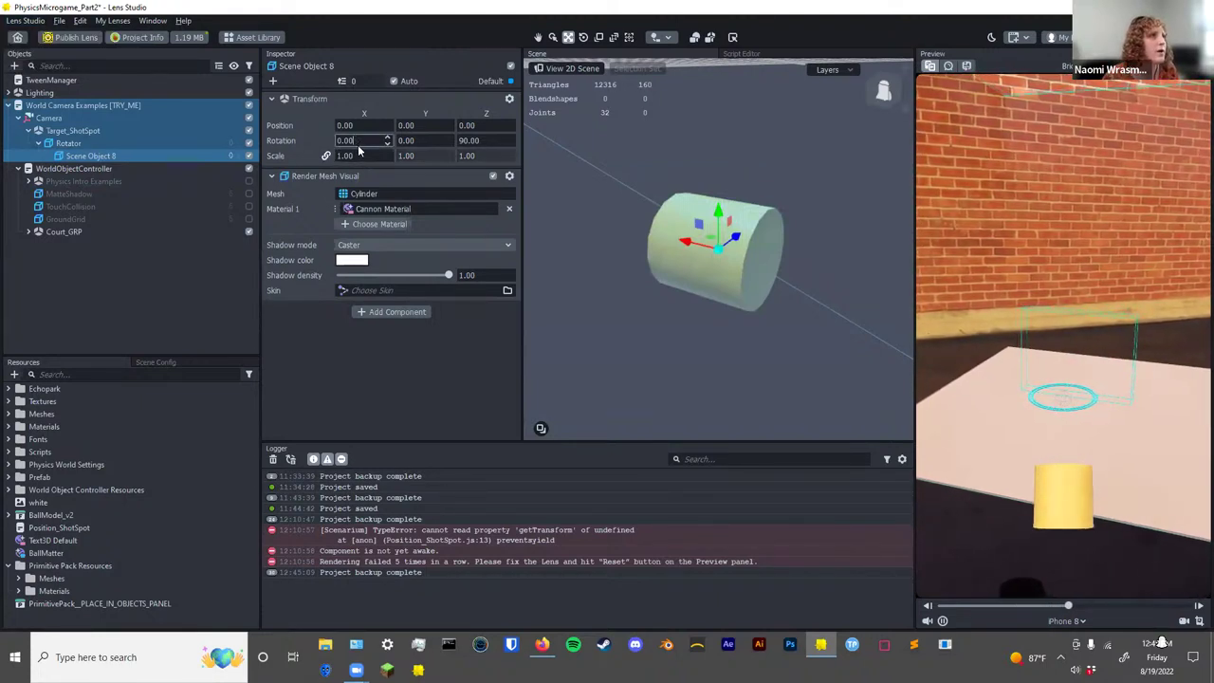
{"action": "type", "text": "0.7"}
{"action": "key", "text": "Return"}
{"action": "scroll", "coordinate": [358, 152], "scroll_direction": "down", "scroll_amount": 4}
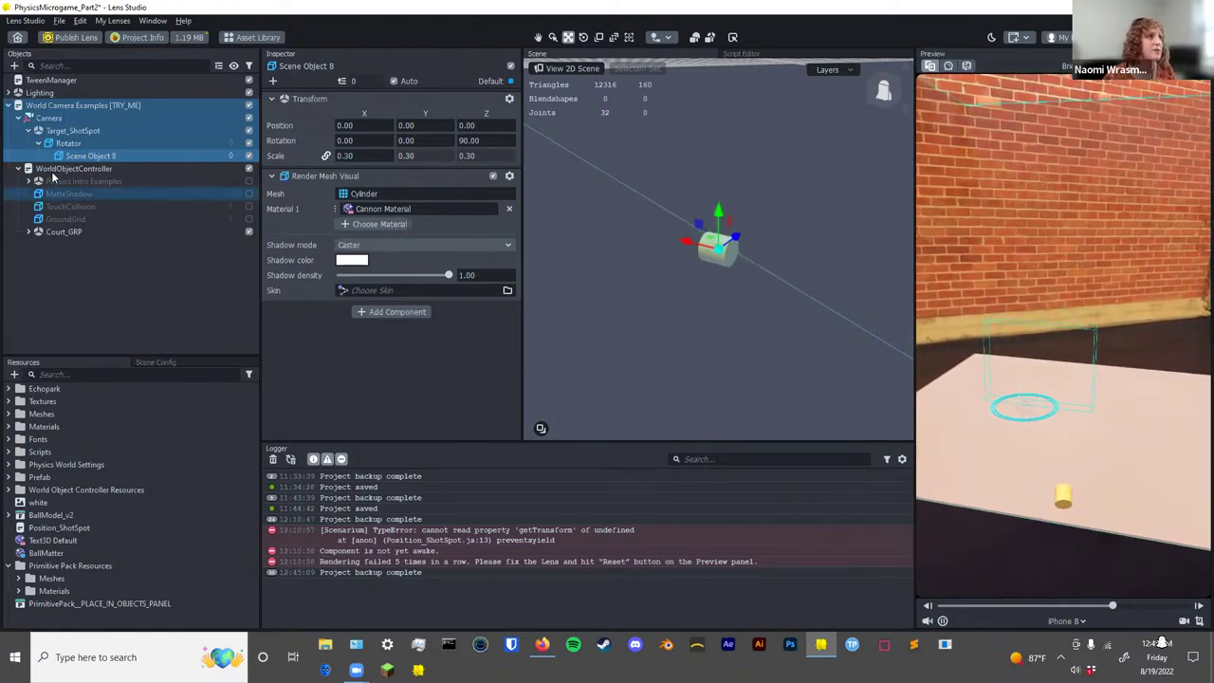
Rename the child cylinder object under Rotator as Arrow1.
{"action": "left_click", "coordinate": [95, 157]}
{"action": "double_click", "coordinate": [95, 156]}
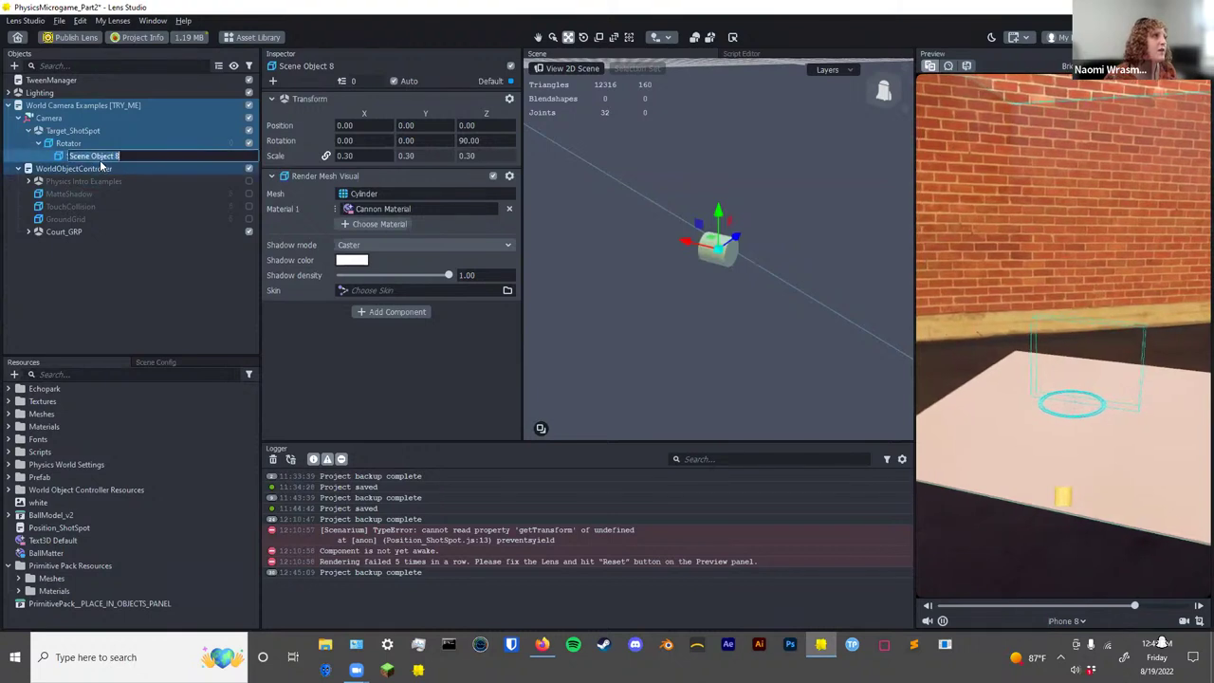
{"action": "type", "text": "Arrow1"}
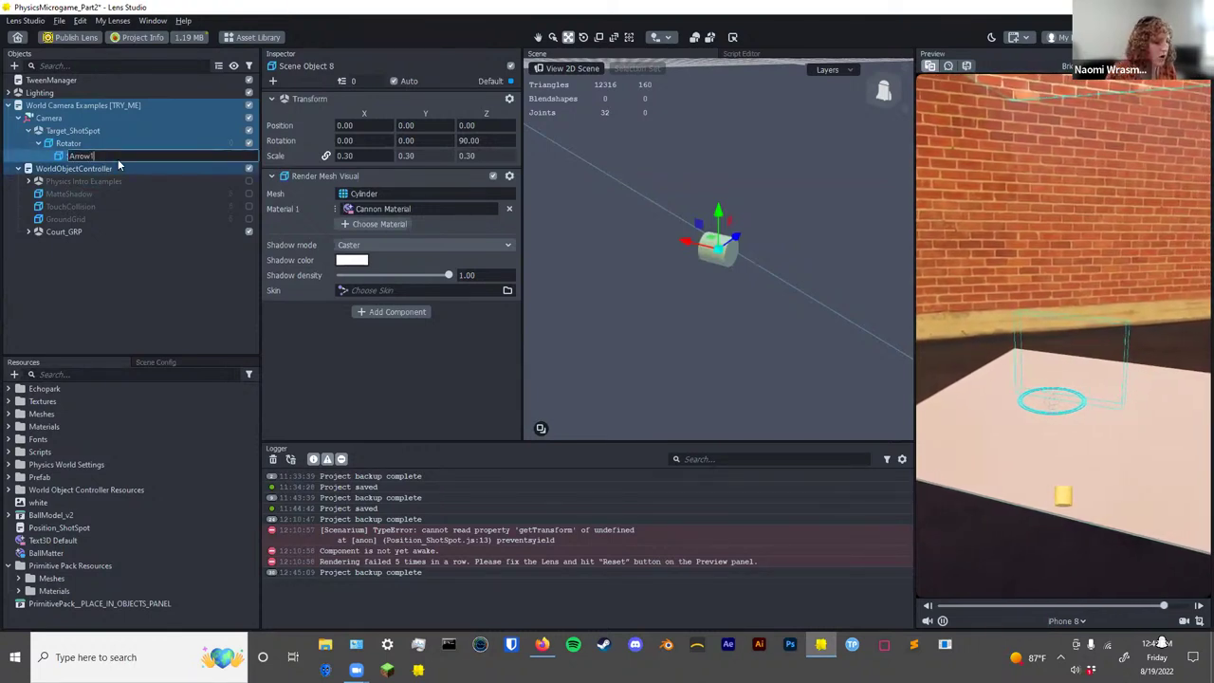
{"action": "key", "text": "Return"}
Duplicate Arrow1 and move the copy along the X axis to a position of about -67.
{"action": "right_click", "coordinate": [120, 163]}
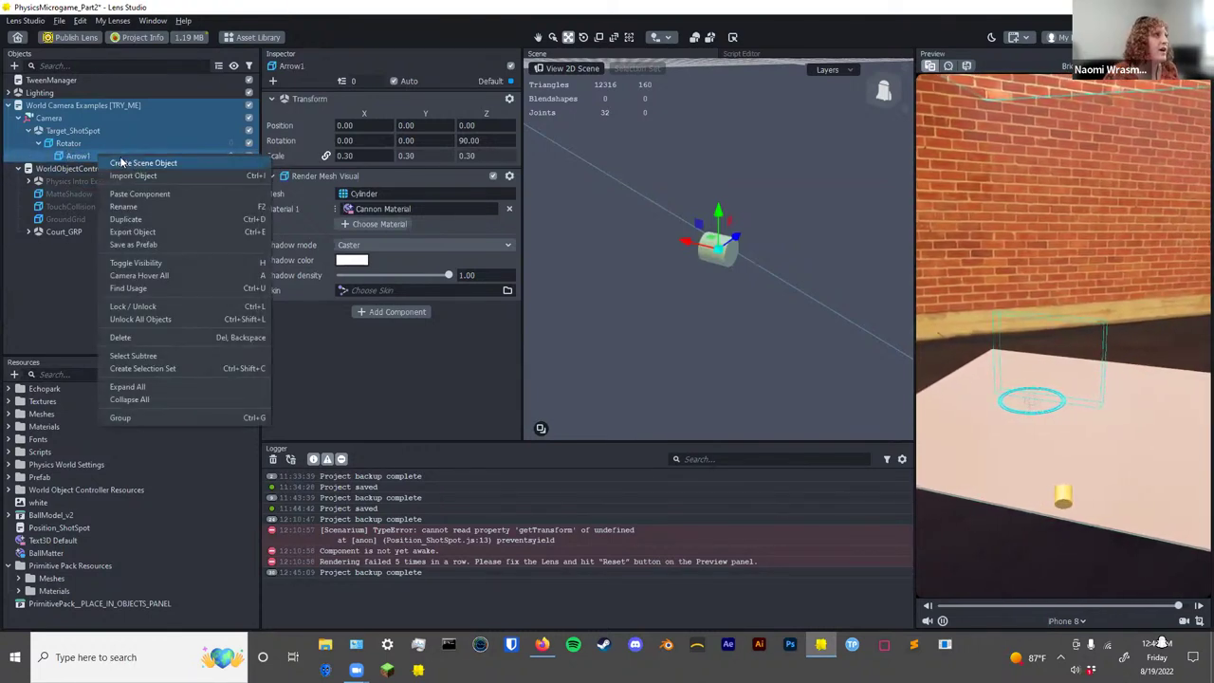
{"action": "key", "text": "Escape"}
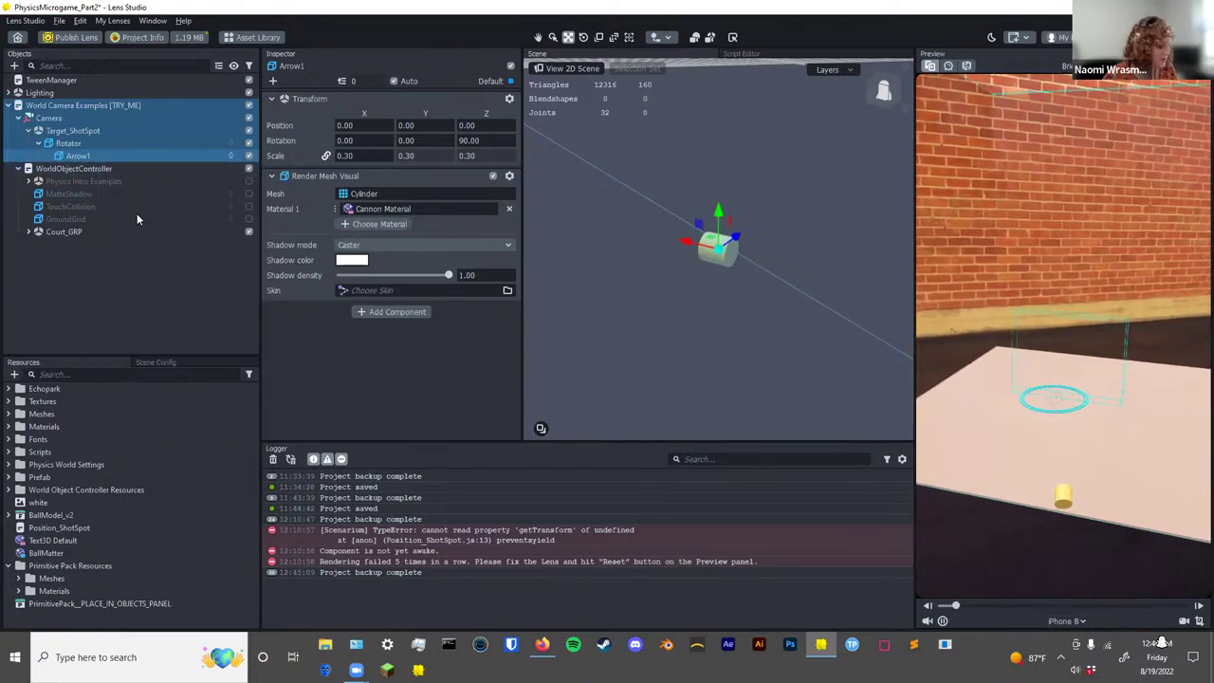
{"action": "key", "text": "ctrl+d"}
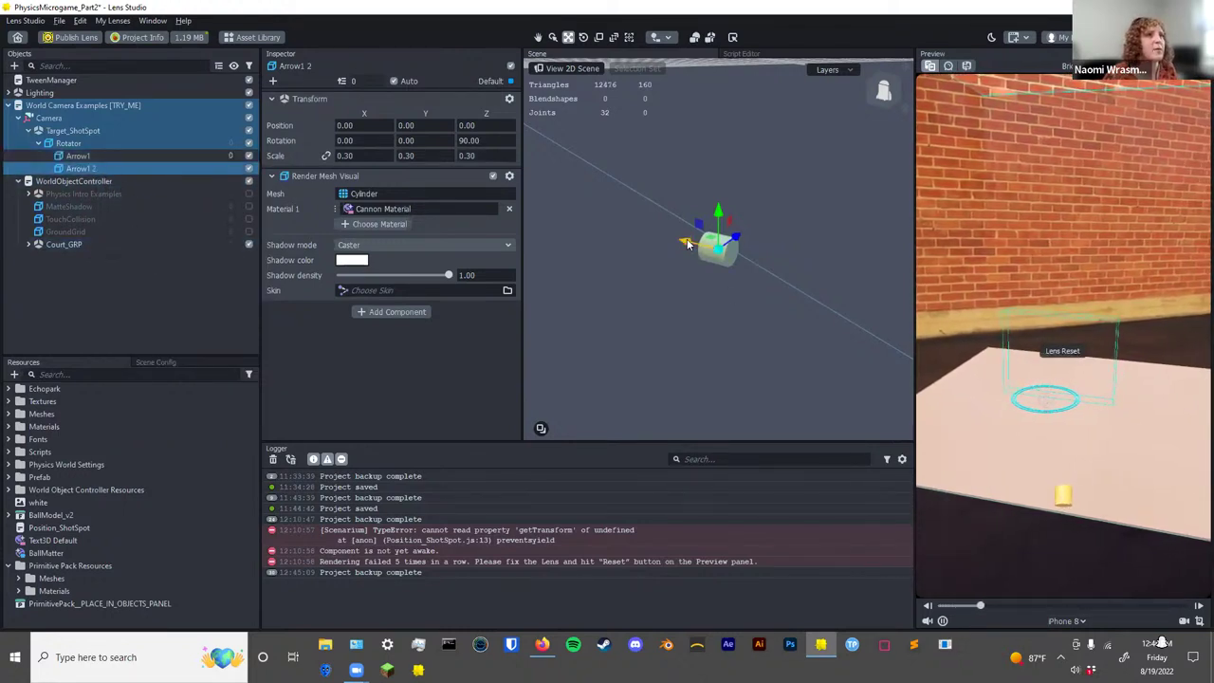
{"action": "left_click_drag", "start_coordinate": [689, 244], "coordinate": [677, 244]}
{"action": "left_click_drag", "start_coordinate": [716, 264], "coordinate": [745, 274]}
{"action": "scroll", "coordinate": [744, 277], "scroll_direction": "down", "scroll_amount": 3}
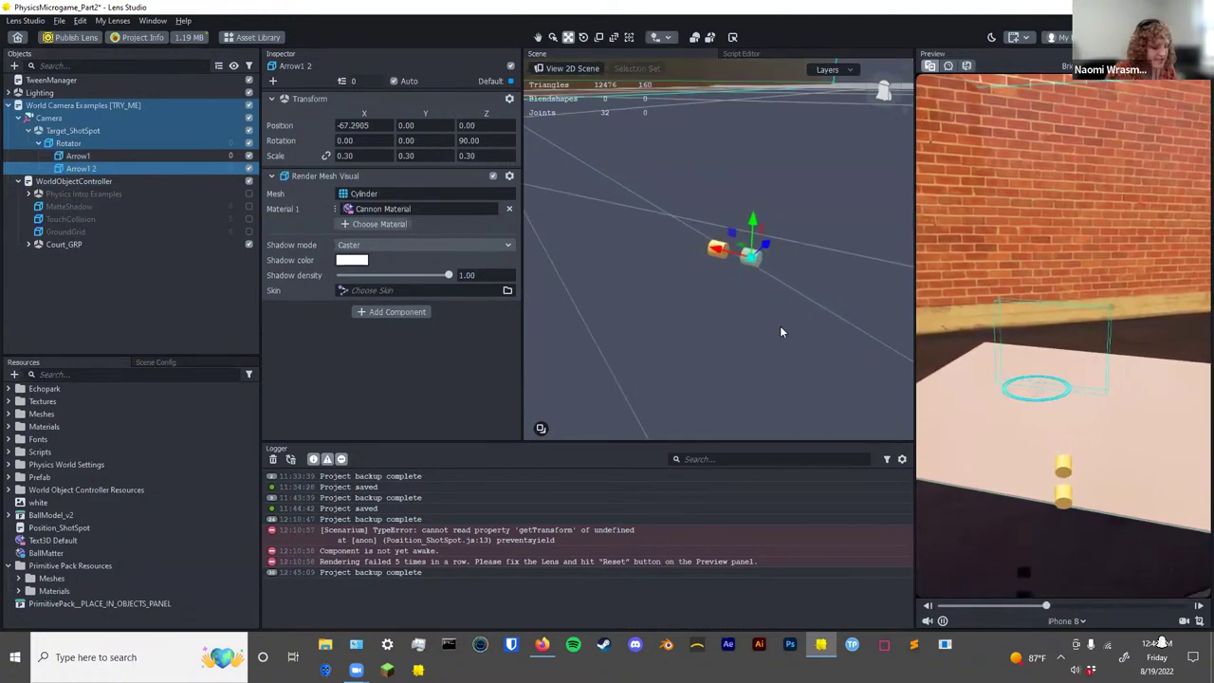
Add two more duplicate cylinders in line with the others, at X positions of about -145 and -254.
{"action": "key", "text": "ctrl+d"}
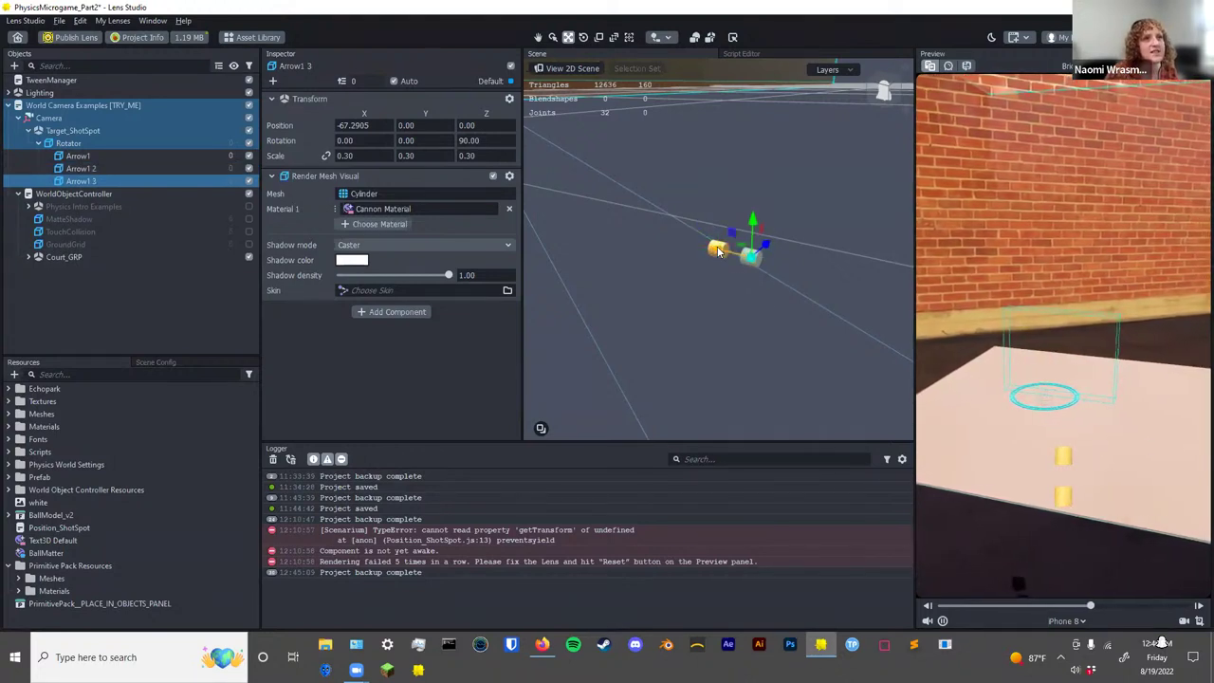
{"action": "left_click_drag", "start_coordinate": [718, 251], "coordinate": [756, 261]}
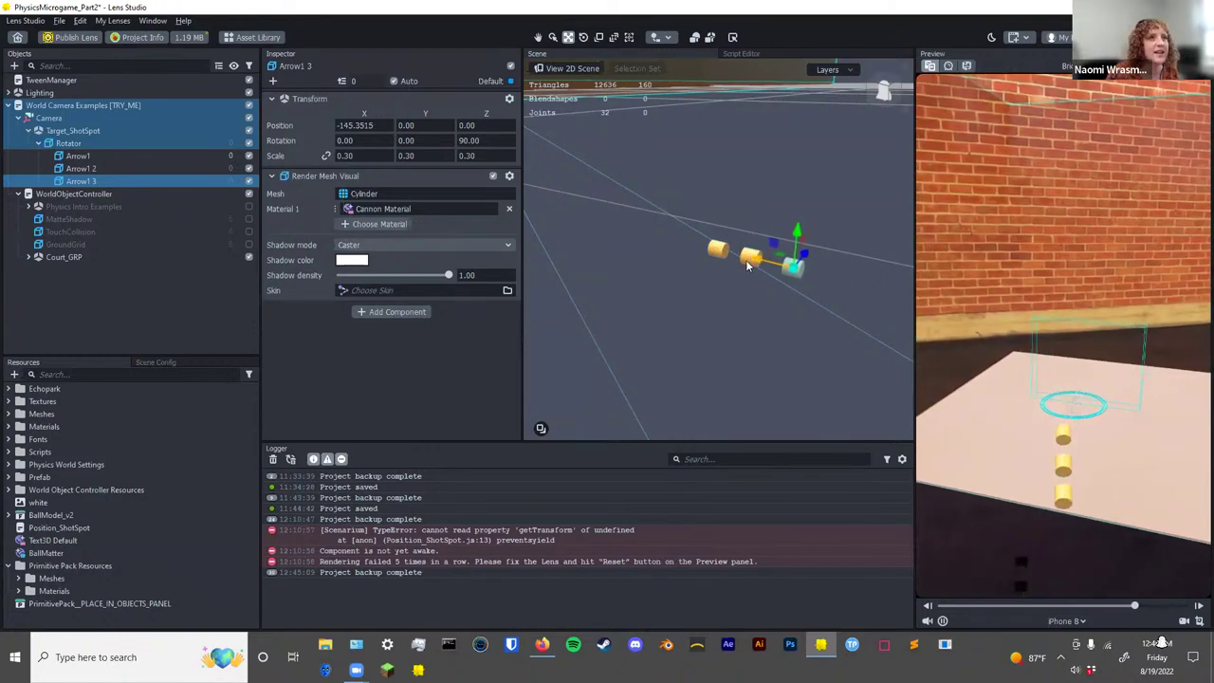
{"action": "key", "text": "ctrl+d"}
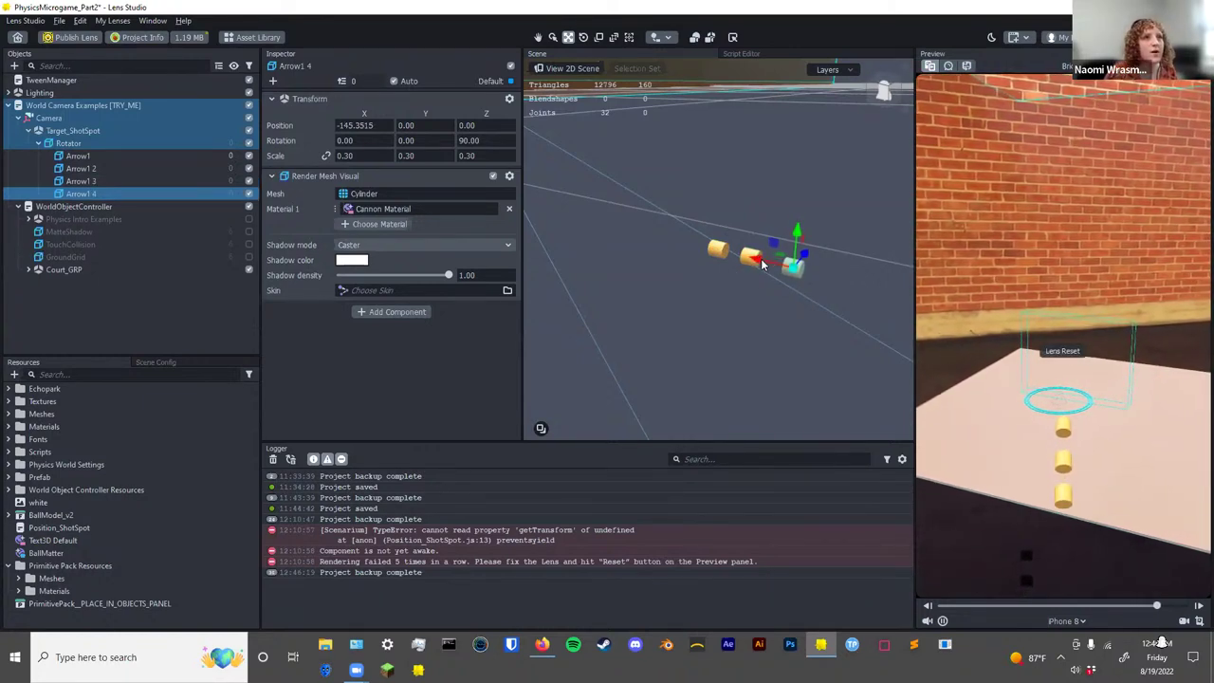
{"action": "left_click_drag", "start_coordinate": [766, 260], "coordinate": [816, 275]}
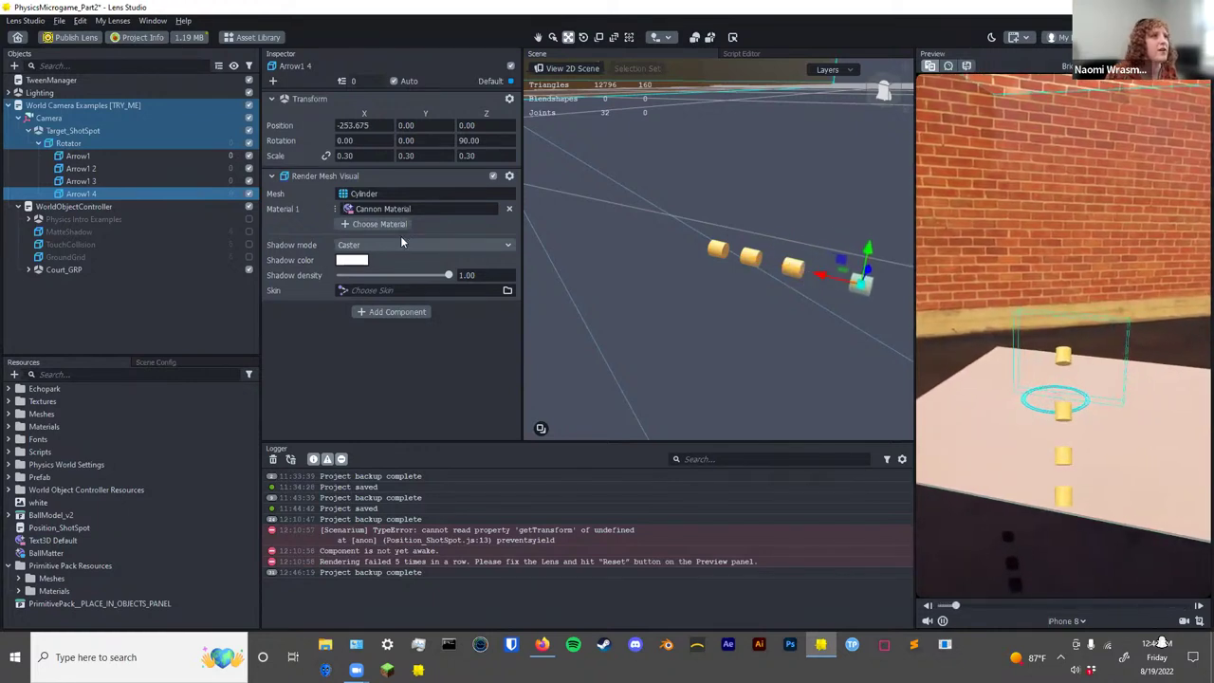
Replace the mesh of the farthest arrow piece, Arrow1 4, with the Cone from the primitive pack.
{"action": "left_click", "coordinate": [400, 196]}
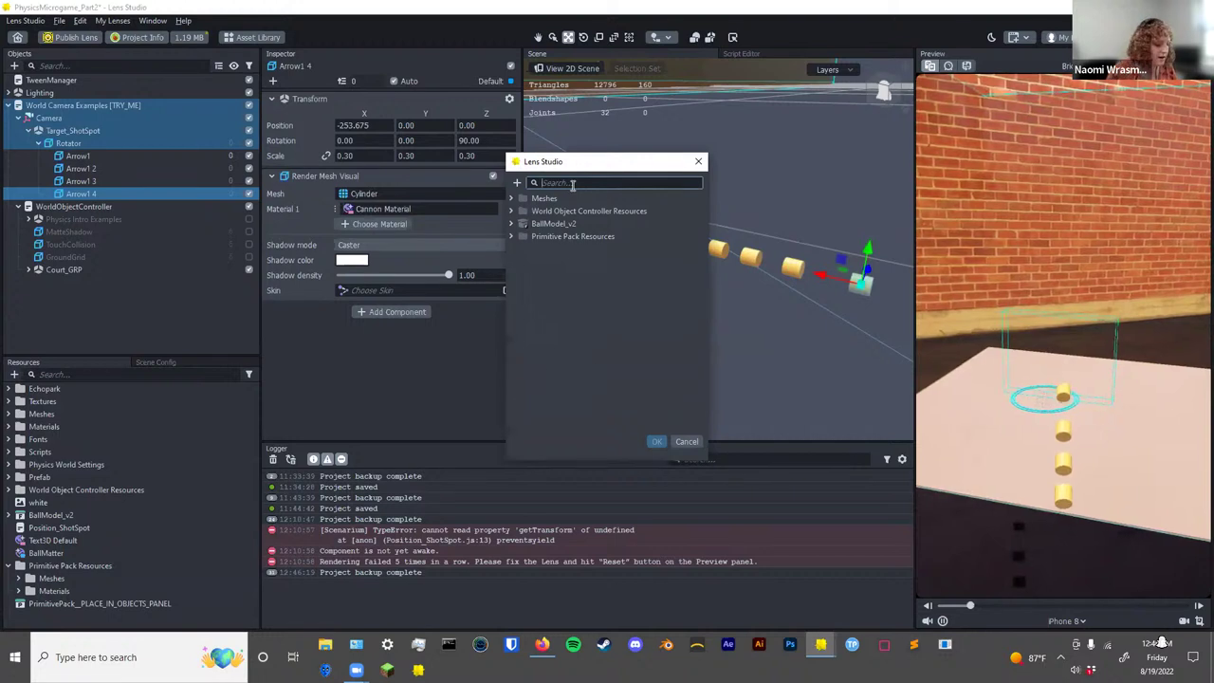
{"action": "type", "text": "canno"}
{"action": "key", "text": "BackSpace"}
{"action": "key", "text": "BackSpace"}
{"action": "type", "text": "e"}
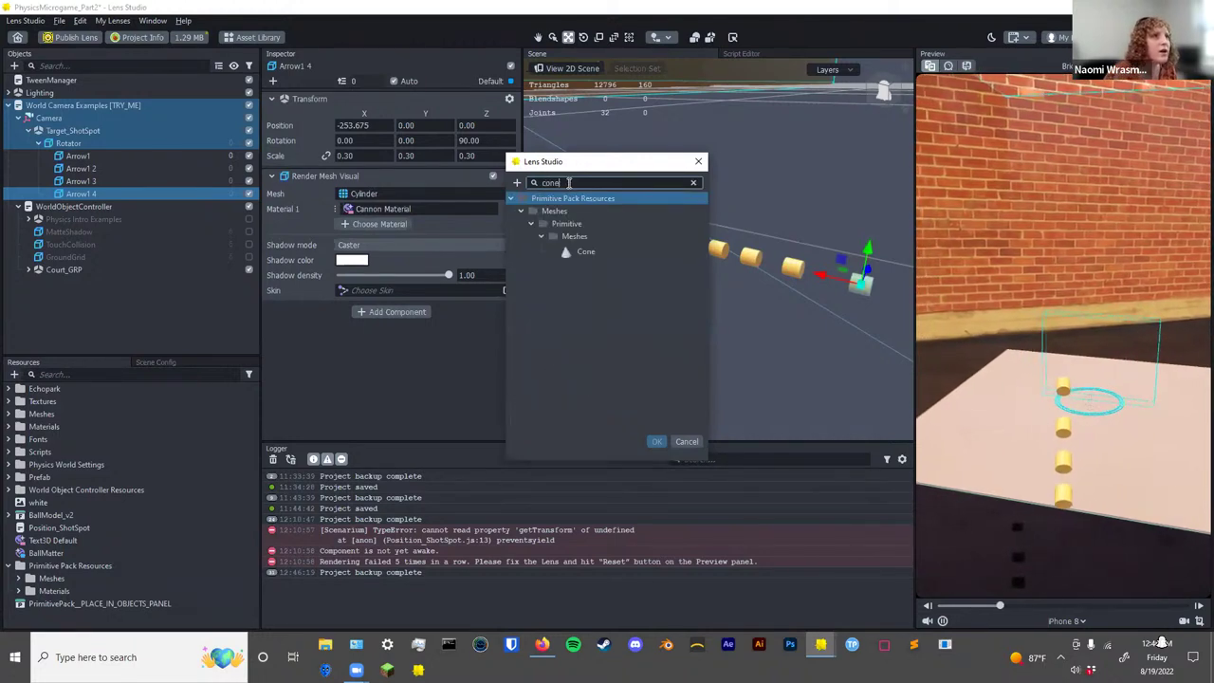
{"action": "left_click", "coordinate": [590, 252]}
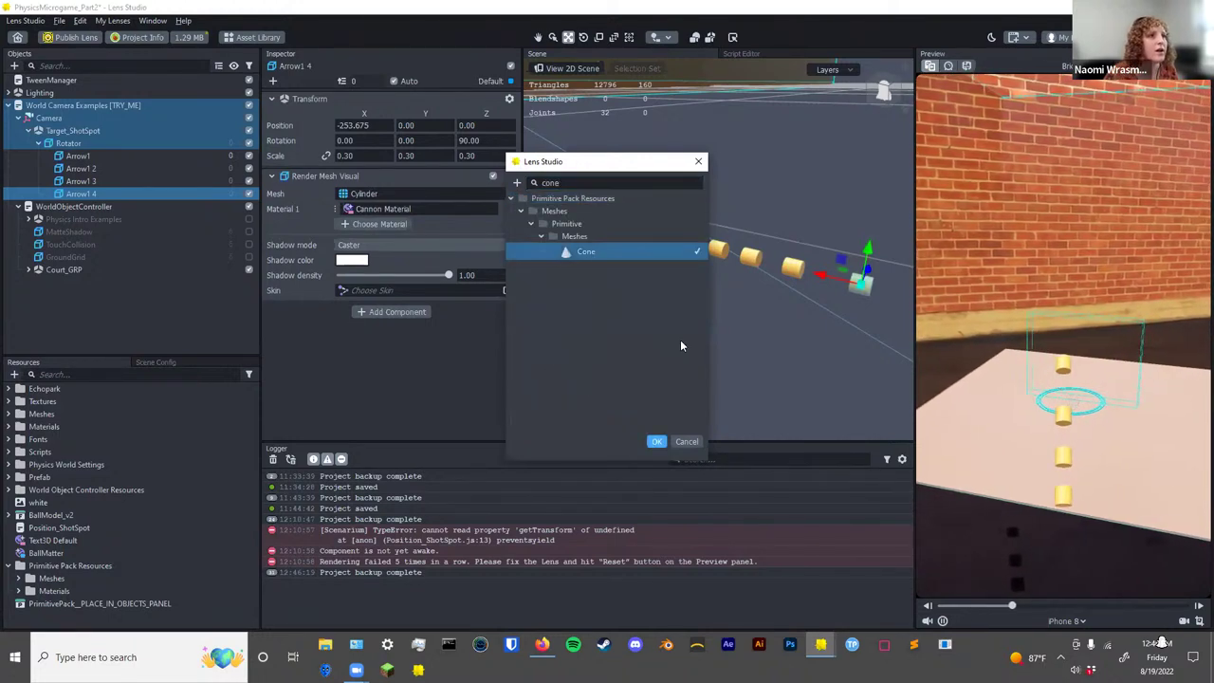
{"action": "left_click", "coordinate": [656, 442]}
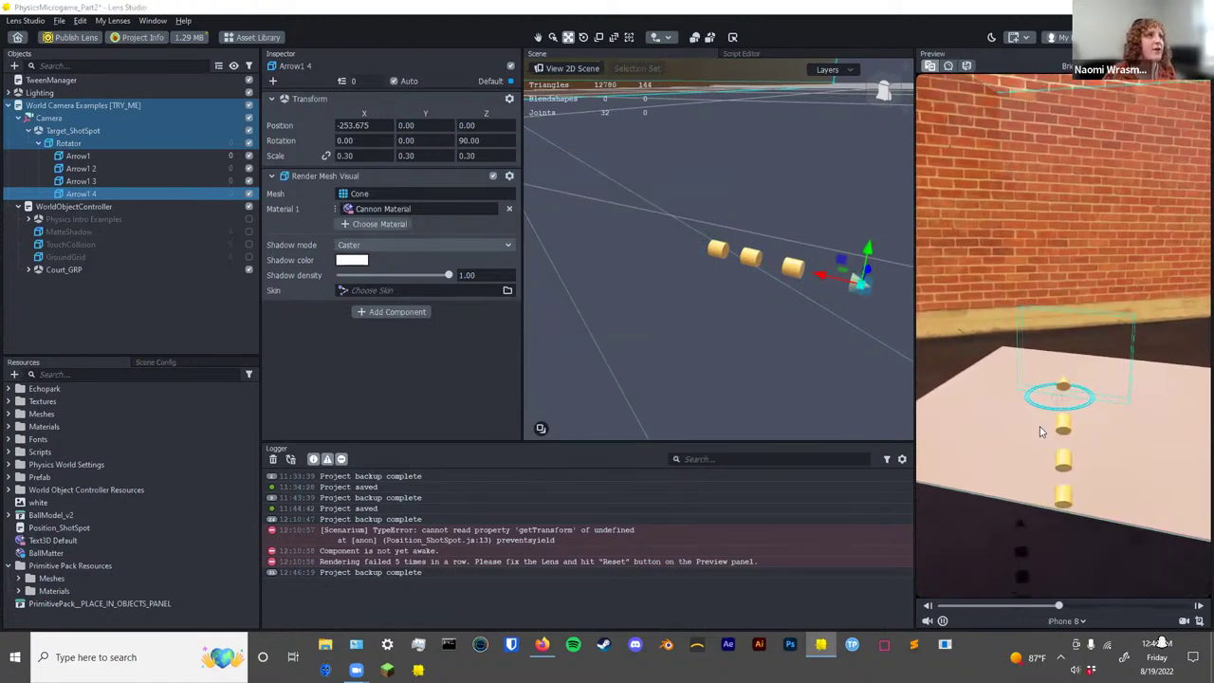
Rename the cone object under Rotator as ArrowHead.
{"action": "left_click", "coordinate": [312, 66]}
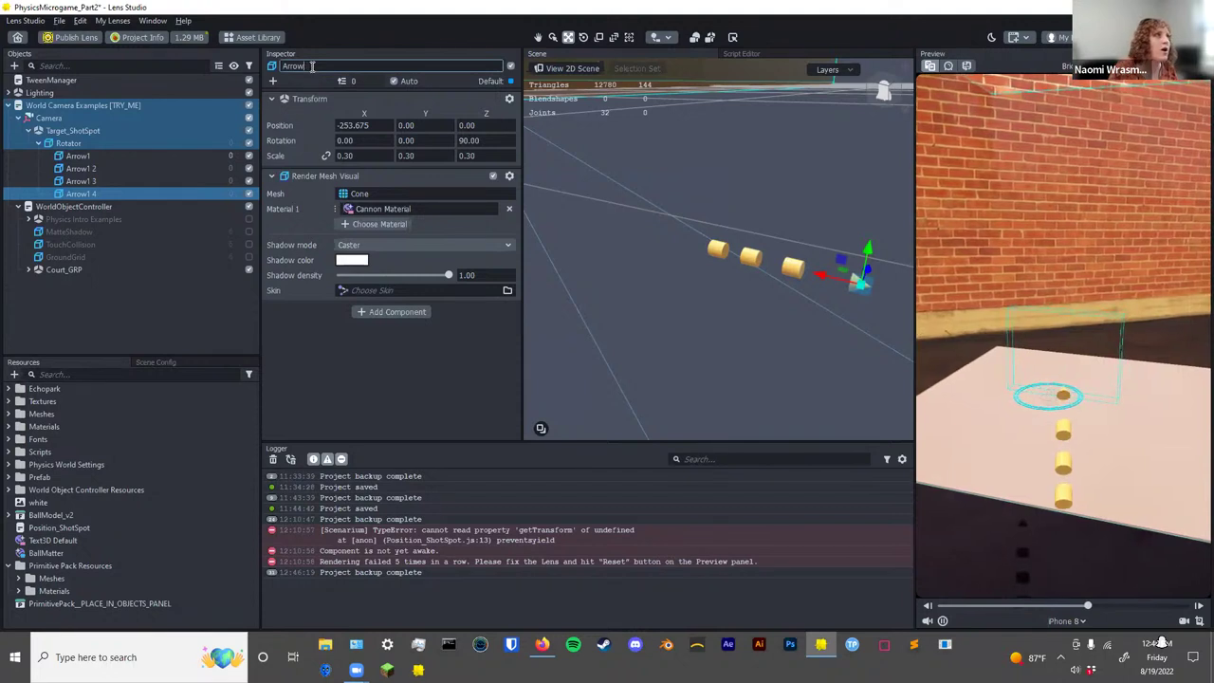
{"action": "key", "text": "Return"}
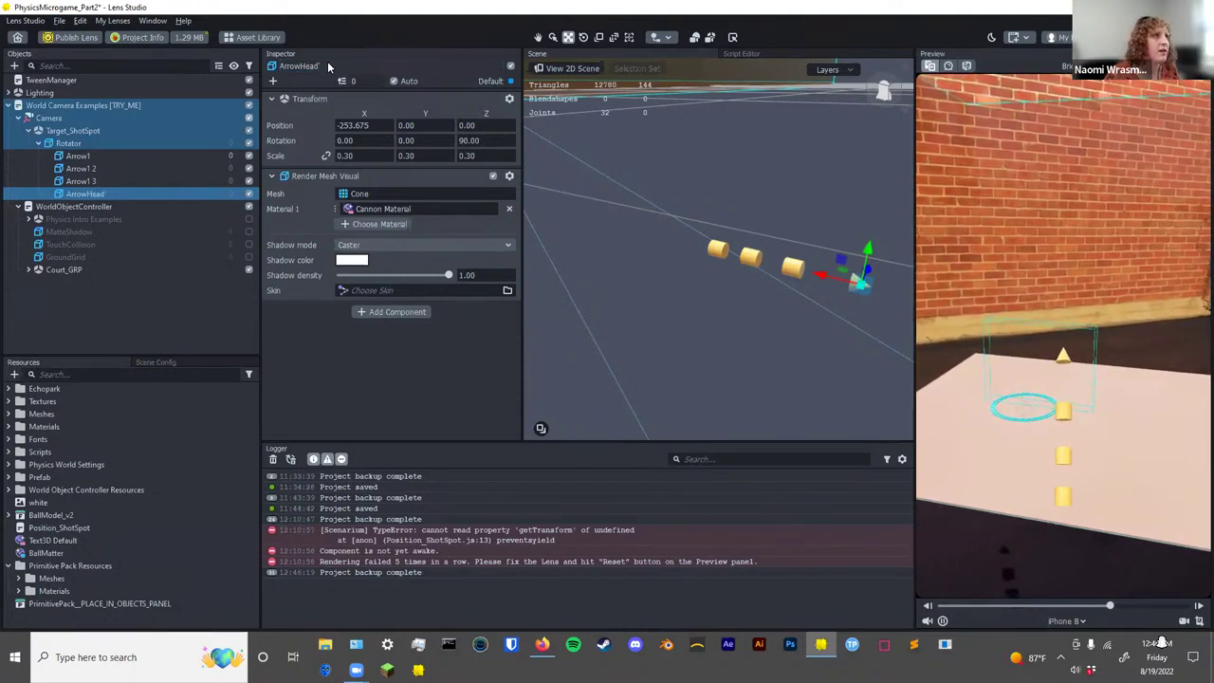
{"action": "left_click", "coordinate": [320, 67]}
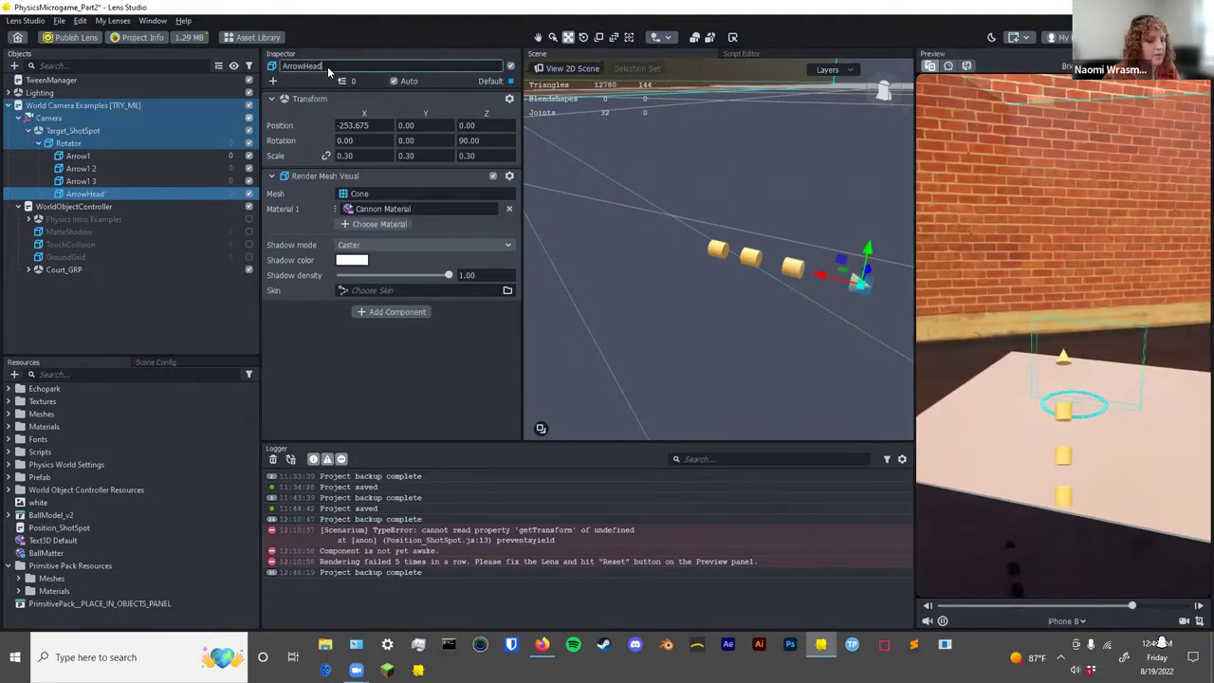
{"action": "key", "text": "Return"}
Scale the ArrowHead cone uniformly to 0.80.
{"action": "left_click", "coordinate": [362, 157]}
{"action": "scroll", "coordinate": [361, 157], "scroll_direction": "up", "scroll_amount": 3}
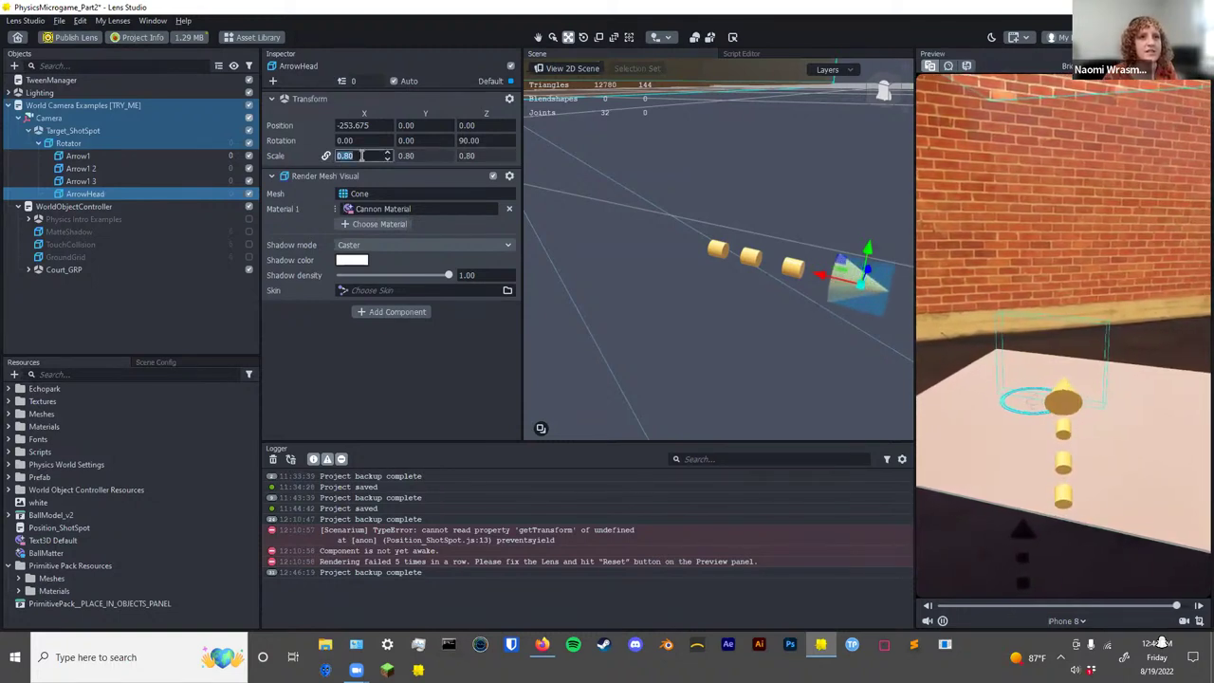
{"action": "scroll", "coordinate": [362, 157], "scroll_direction": "up", "scroll_amount": 2}
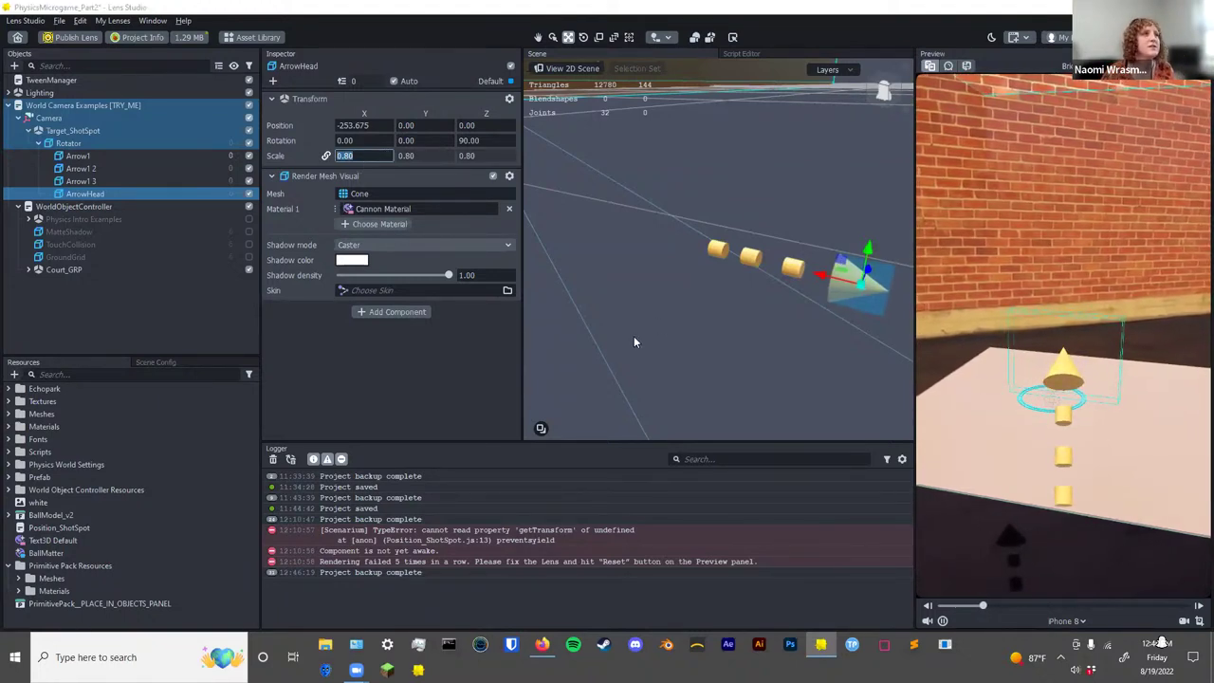
Collapse the Rotator object's children and copy its TweenTransform script component.
{"action": "left_click", "coordinate": [38, 142]}
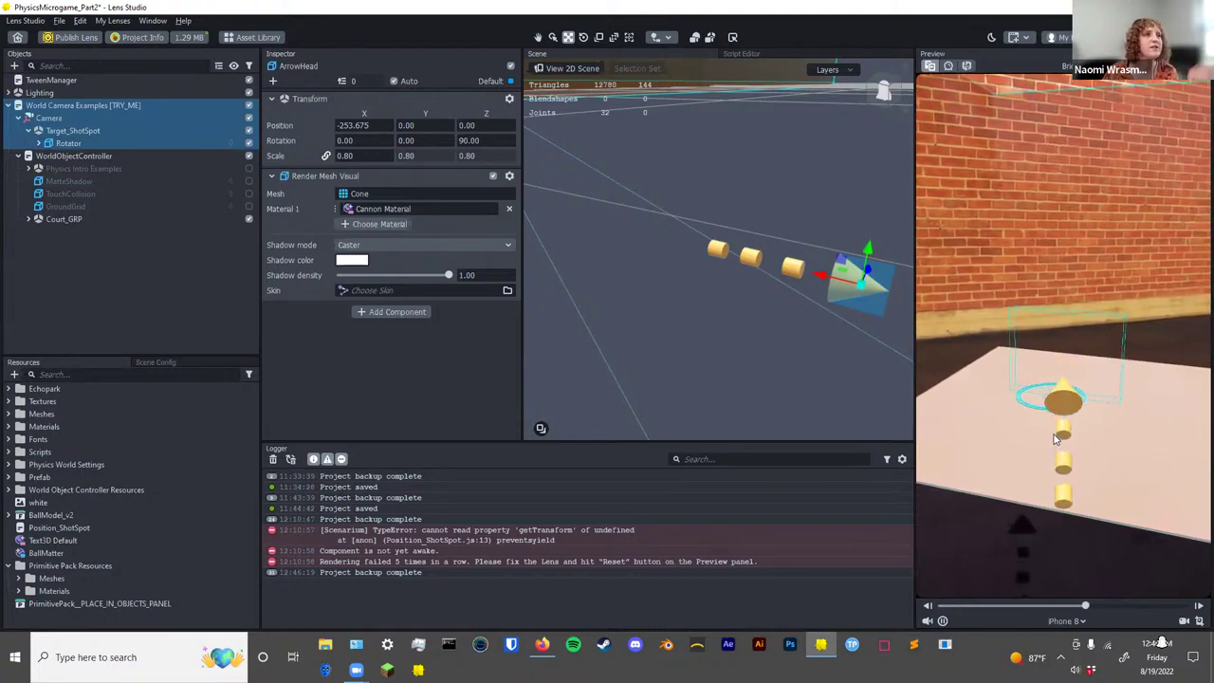
{"action": "left_click", "coordinate": [82, 142]}
{"action": "scroll", "coordinate": [425, 265], "scroll_direction": "down", "scroll_amount": 3}
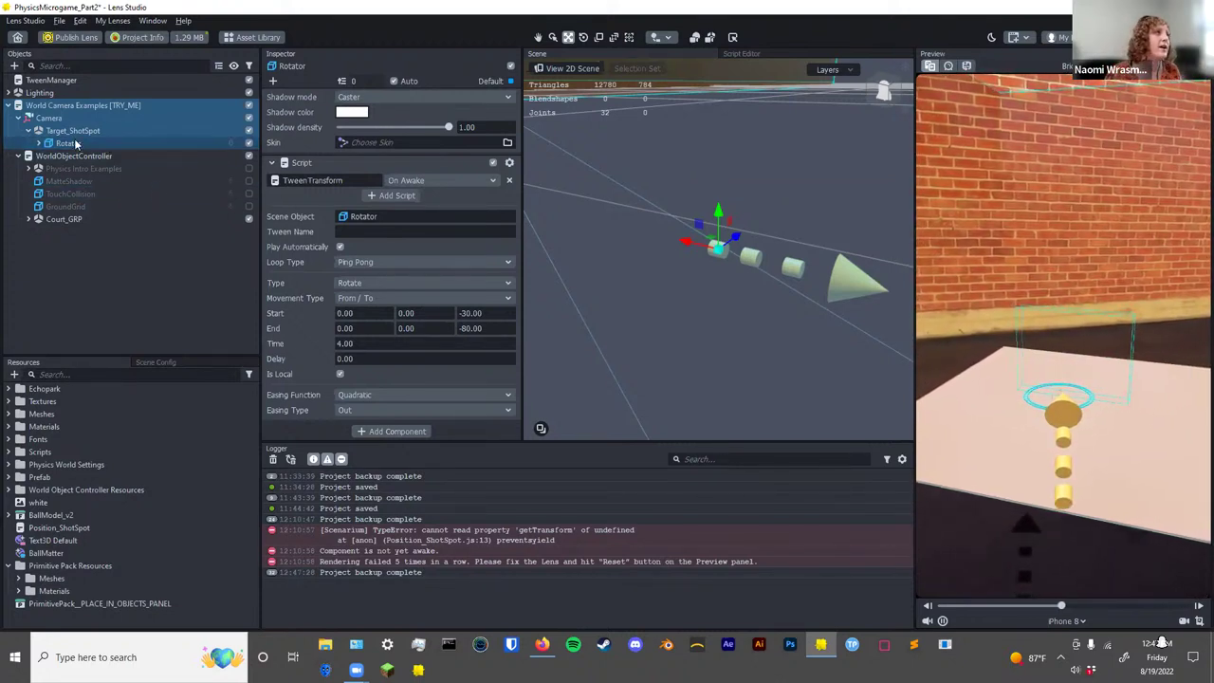
{"action": "right_click", "coordinate": [343, 164]}
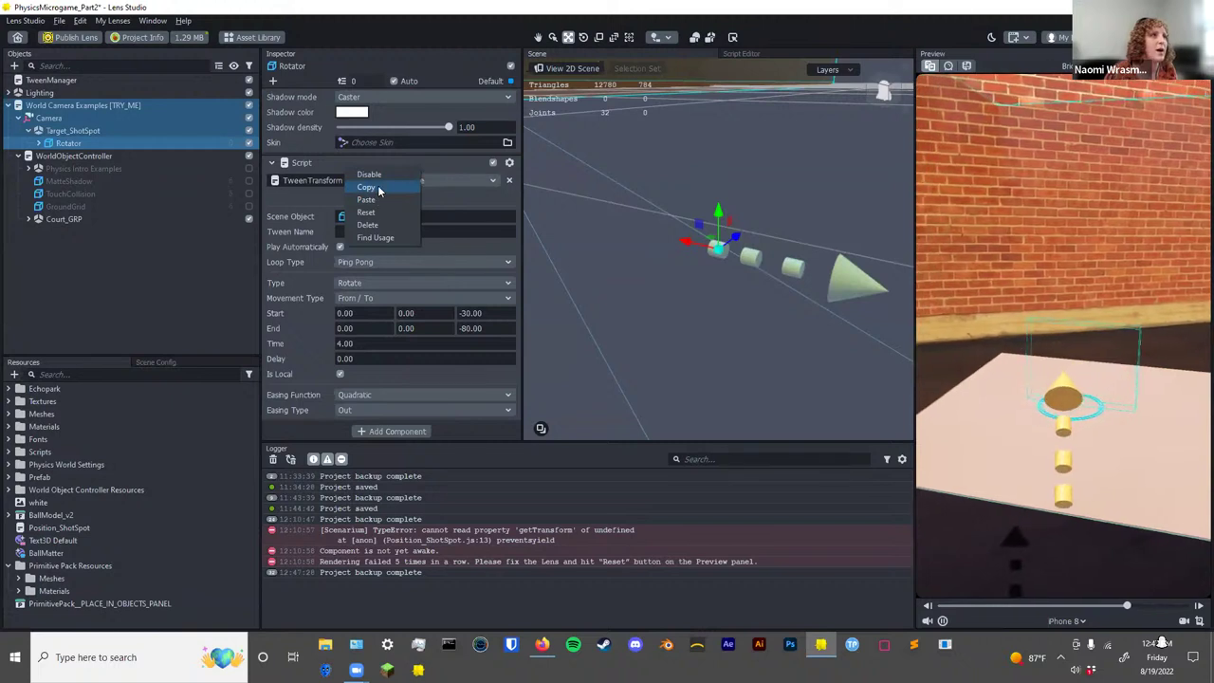
{"action": "left_click", "coordinate": [376, 189]}
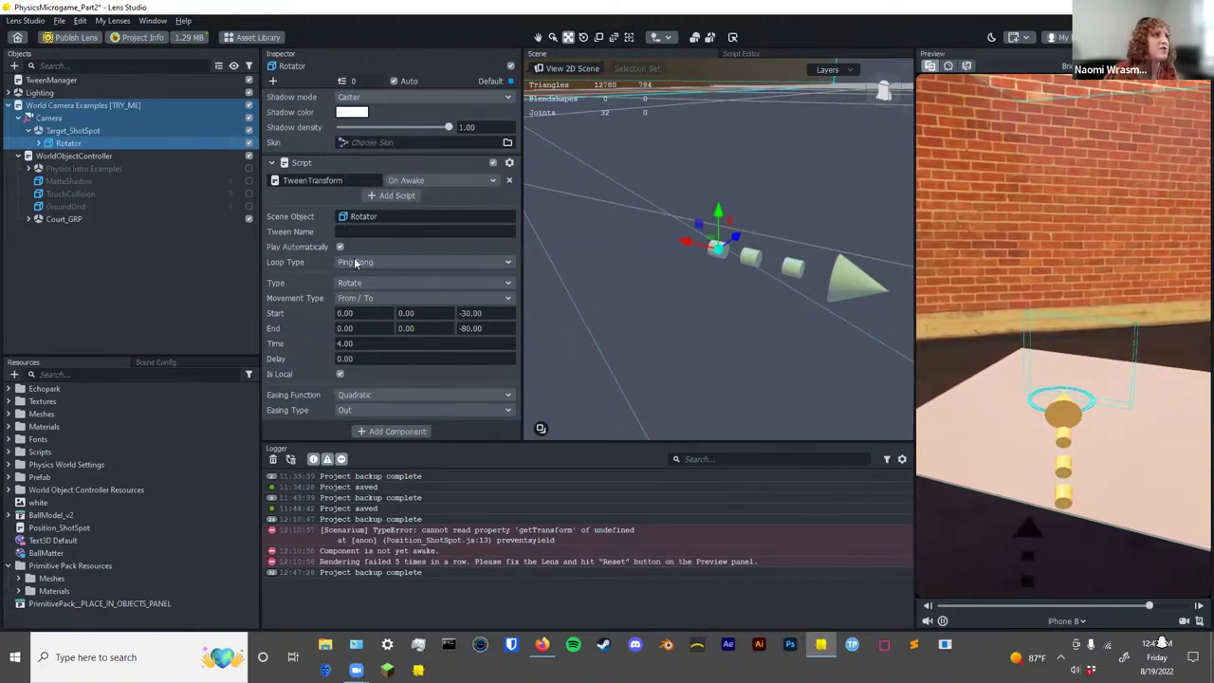
Create a new scene object under Target_ShotSpot and name it LateralRotator.
{"action": "left_click", "coordinate": [81, 131]}
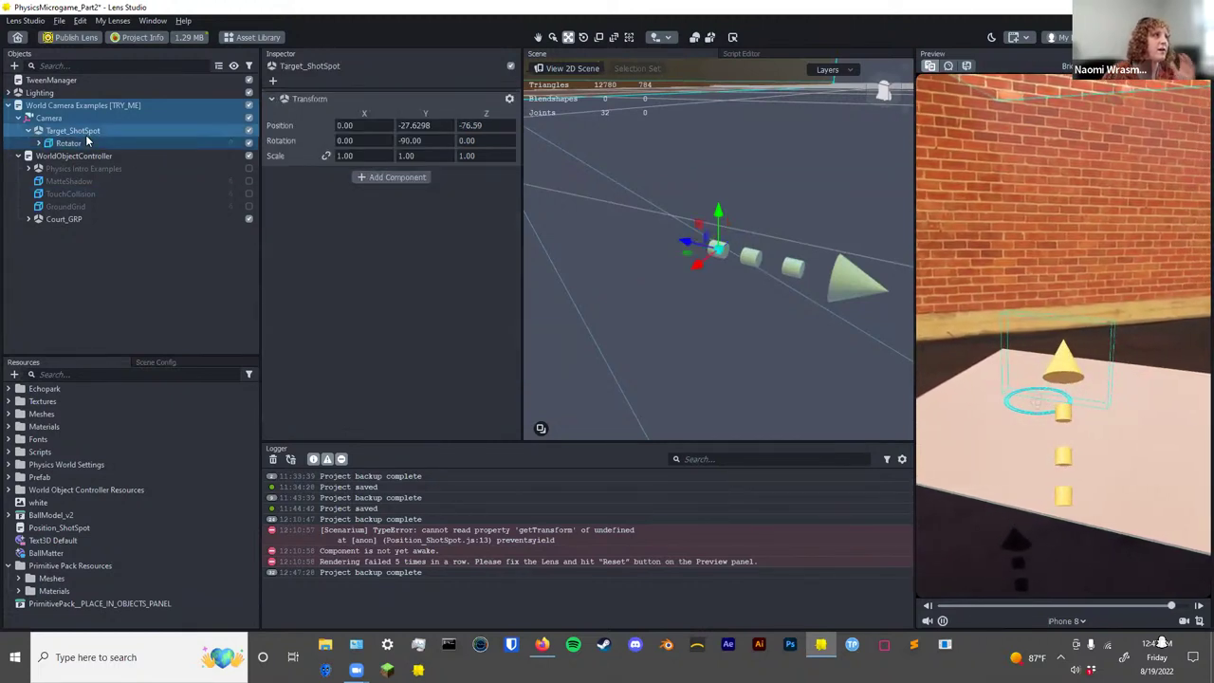
{"action": "right_click", "coordinate": [86, 133]}
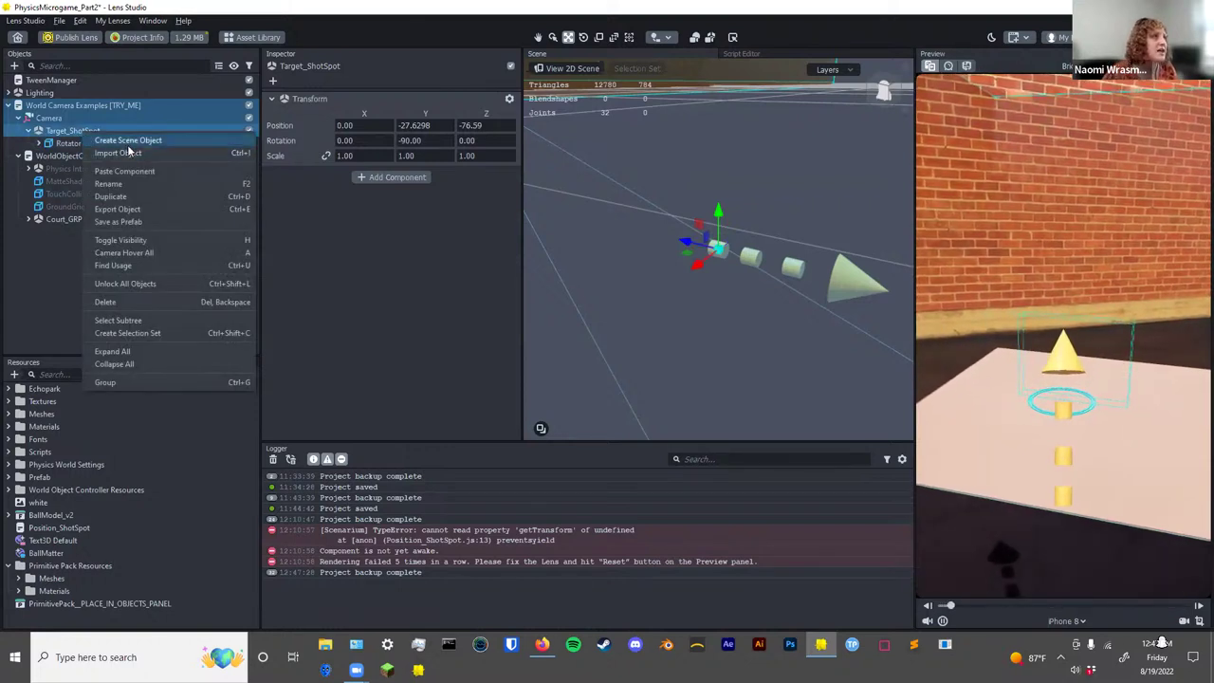
{"action": "left_click", "coordinate": [131, 140]}
{"action": "left_click", "coordinate": [87, 168]}
{"action": "left_click", "coordinate": [95, 156]}
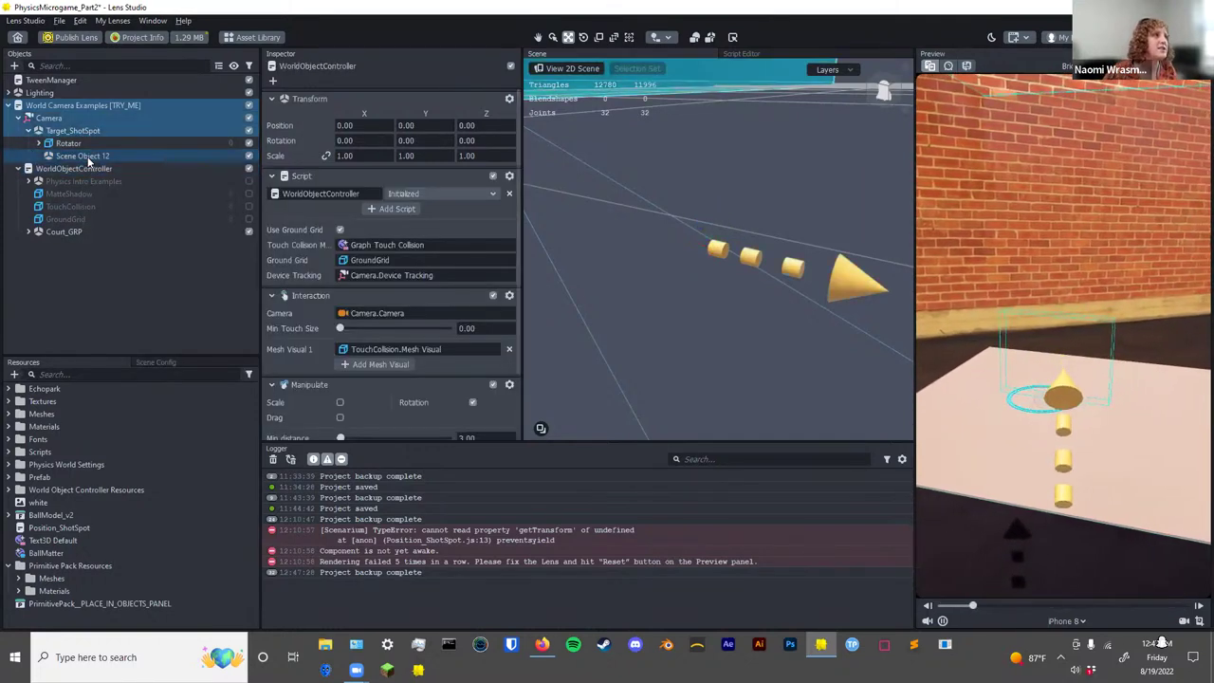
{"action": "left_click", "coordinate": [96, 157]}
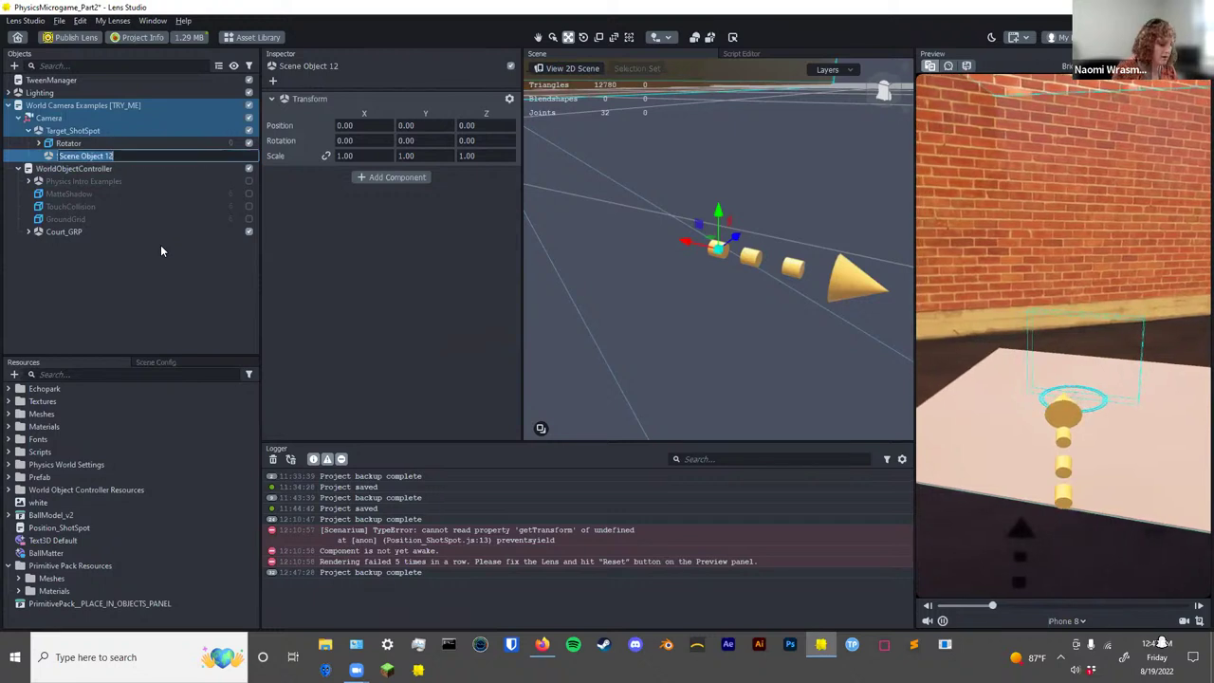
{"action": "type", "text": "LateralR"}
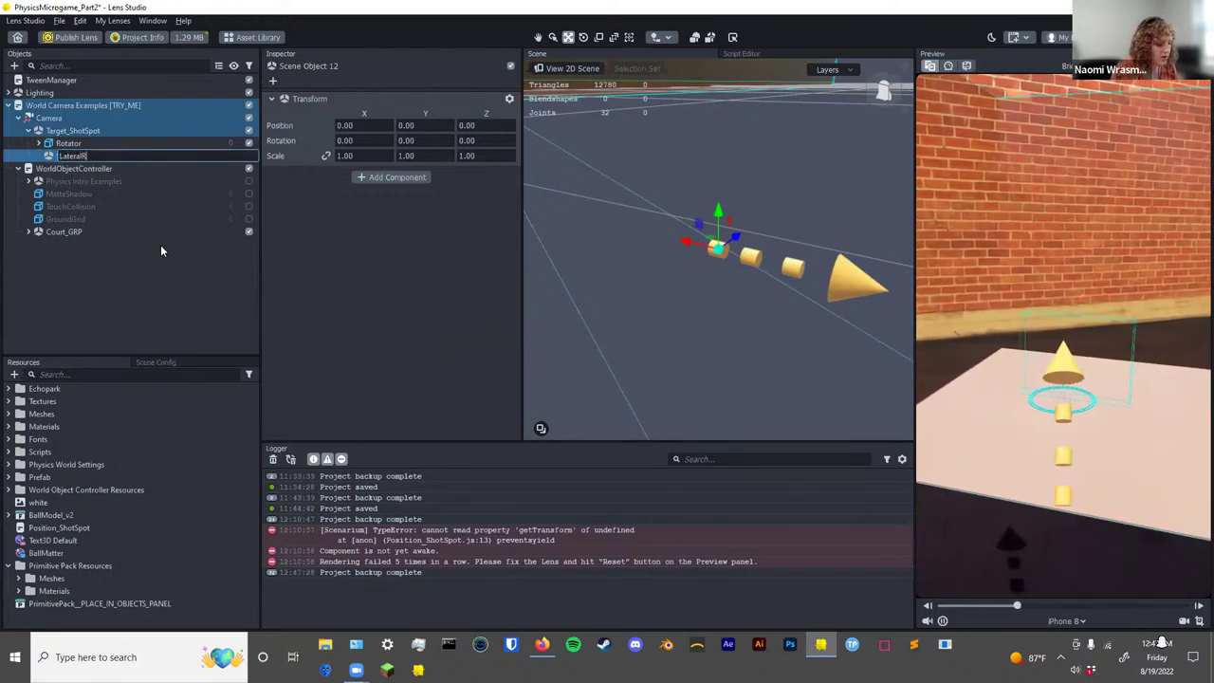
{"action": "type", "text": "otatp"}
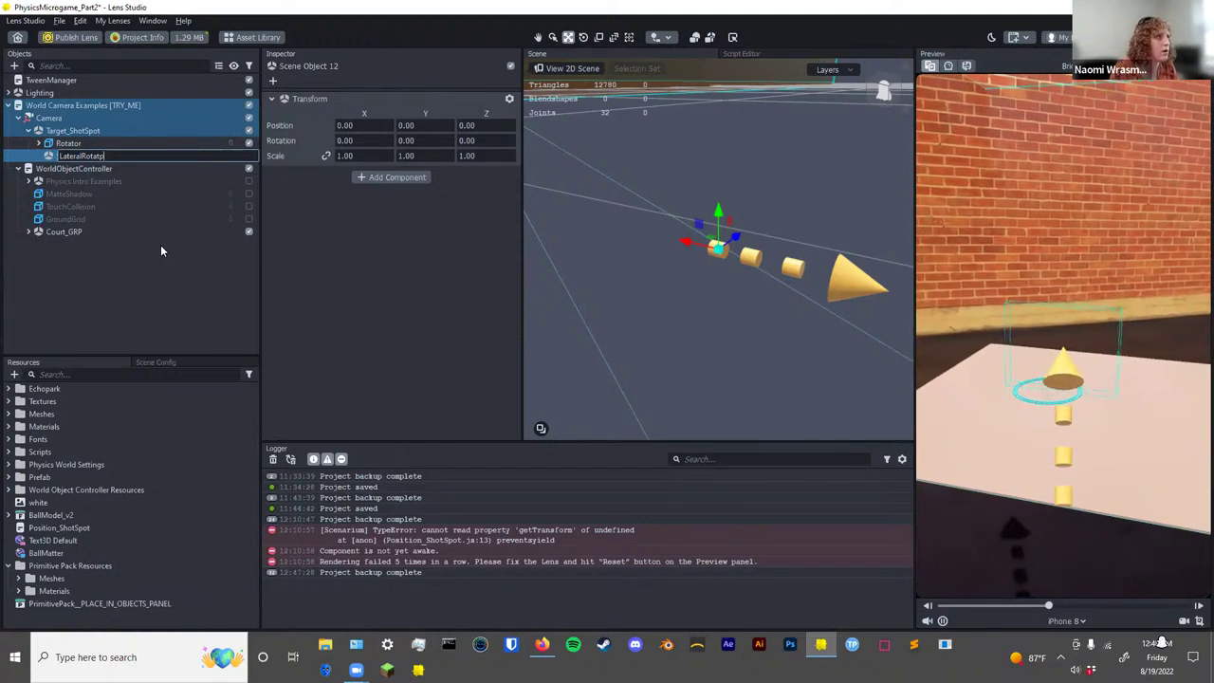
{"action": "key", "text": "BackSpace"}
{"action": "type", "text": "or"}
{"action": "key", "text": "Return"}
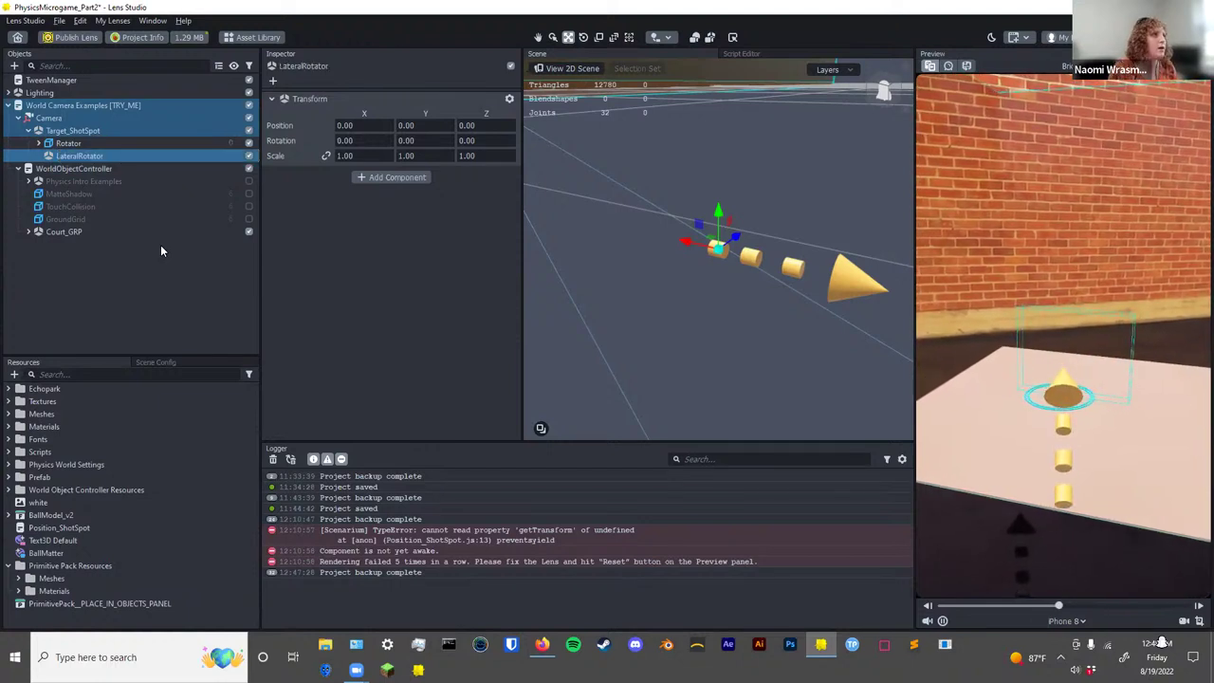
Paste the copied TweenTransform script onto LateralRotator and set its start and end Z rotations to 0.
{"action": "right_click", "coordinate": [351, 239]}
{"action": "left_click", "coordinate": [440, 246]}
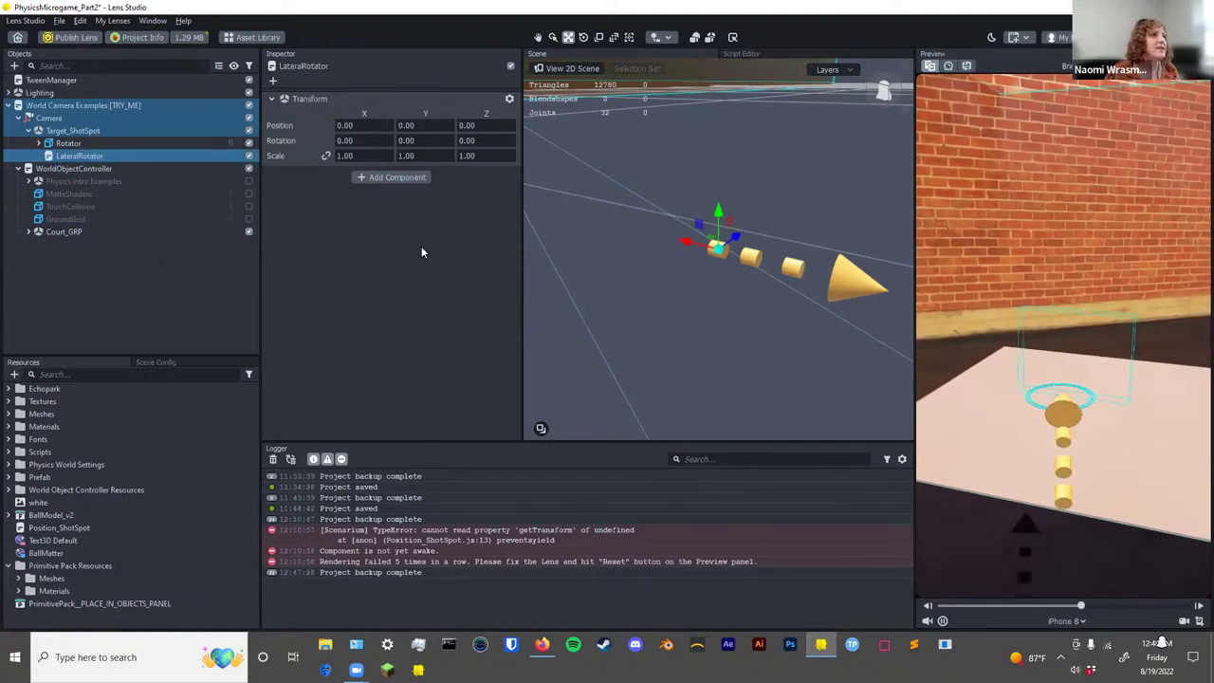
{"action": "left_click", "coordinate": [467, 326]}
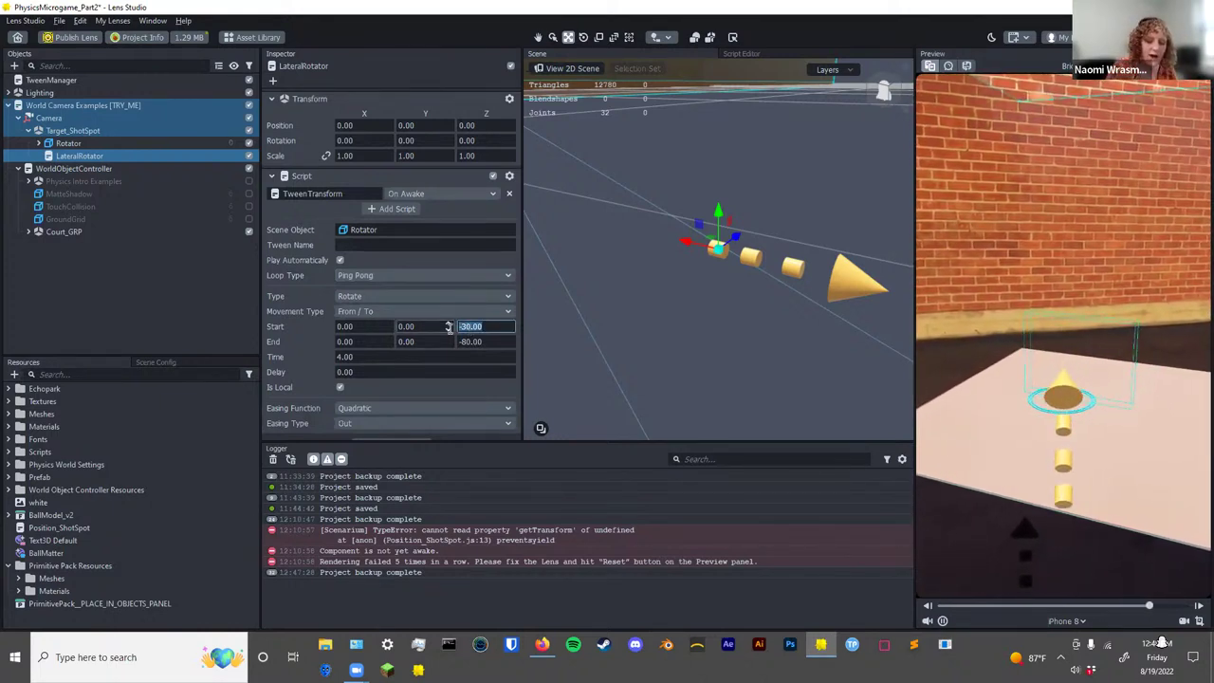
{"action": "type", "text": "0"}
{"action": "key", "text": "Tab"}
{"action": "key", "text": "Tab"}
{"action": "key", "text": "Tab"}
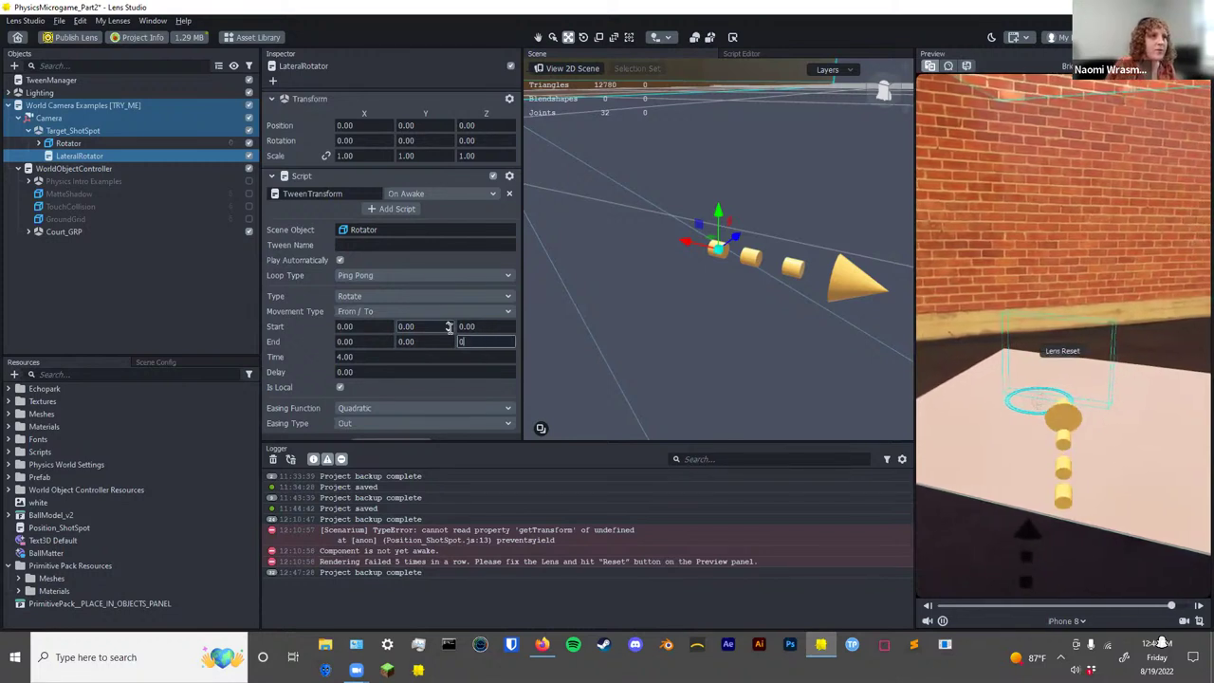
{"action": "type", "text": "0"}
{"action": "key", "text": "Return"}
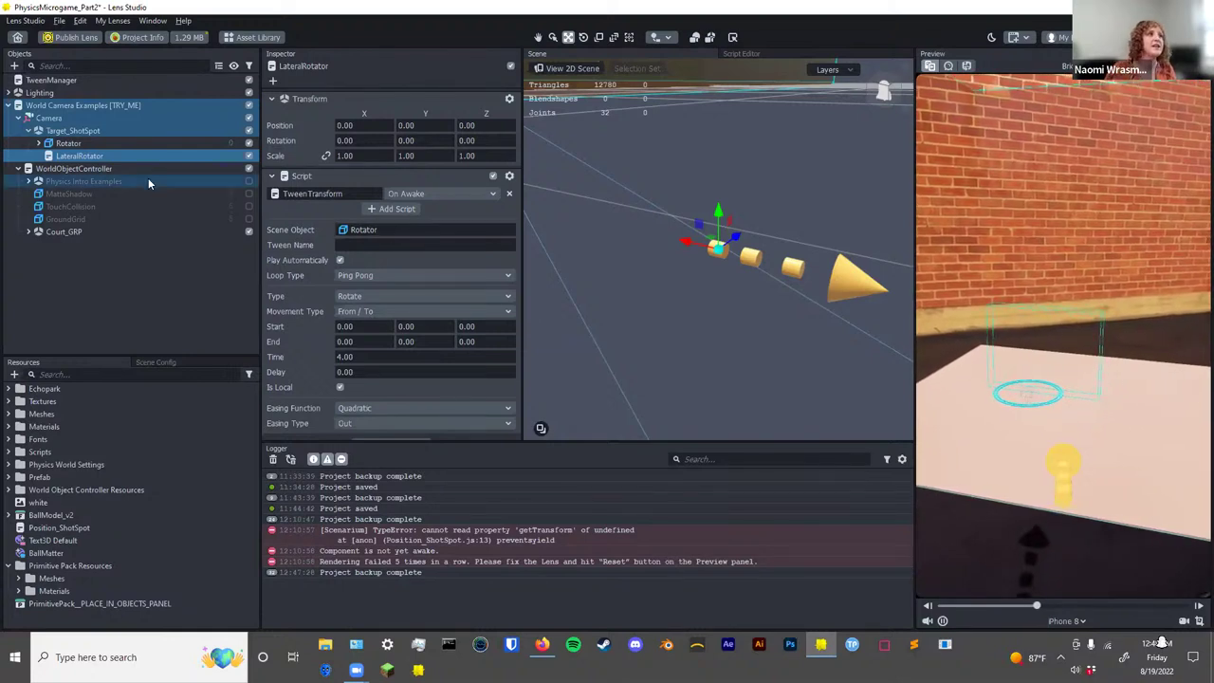
Rename the Rotator object as VerticalRotatorRotator.
{"action": "left_click", "coordinate": [66, 144]}
{"action": "double_click", "coordinate": [68, 143]}
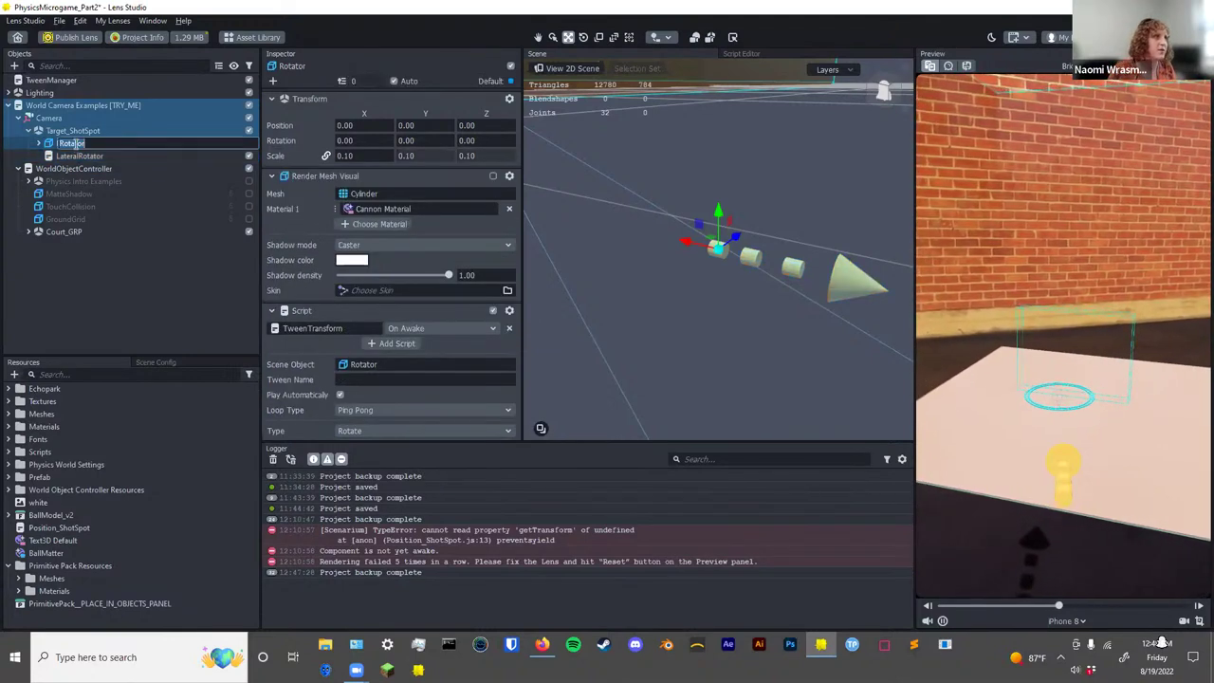
{"action": "key", "text": "Home"}
{"action": "type", "text": "Vert"}
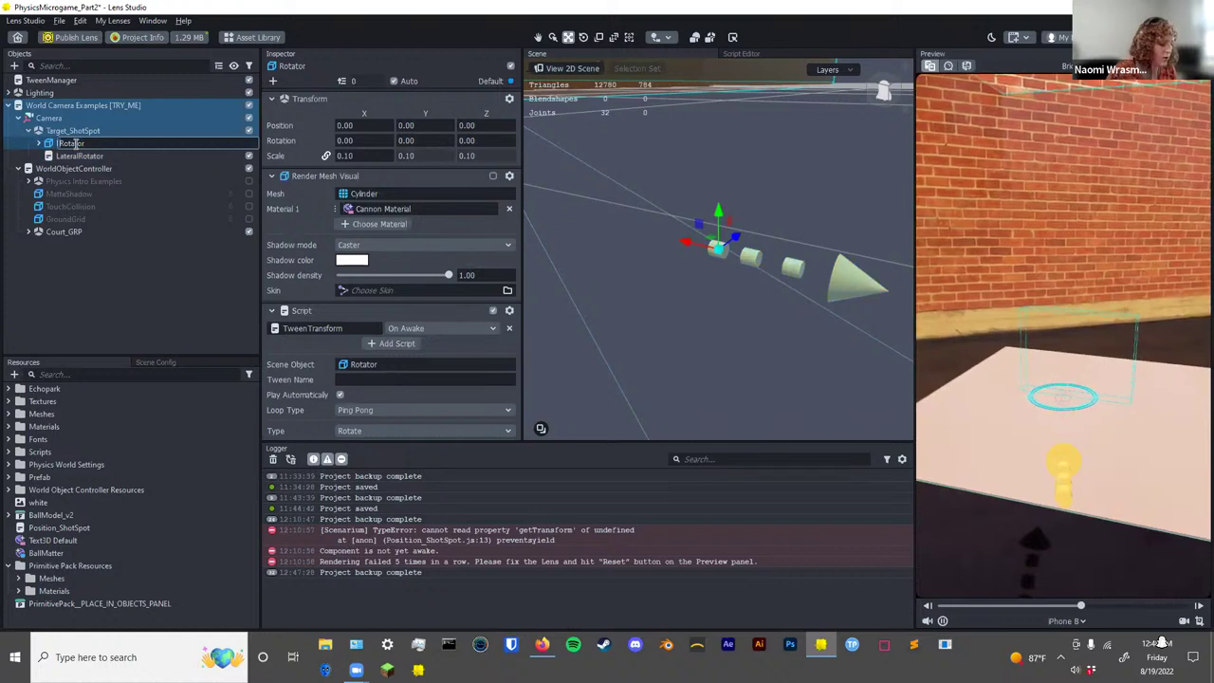
{"action": "type", "text": "icalRotator"}
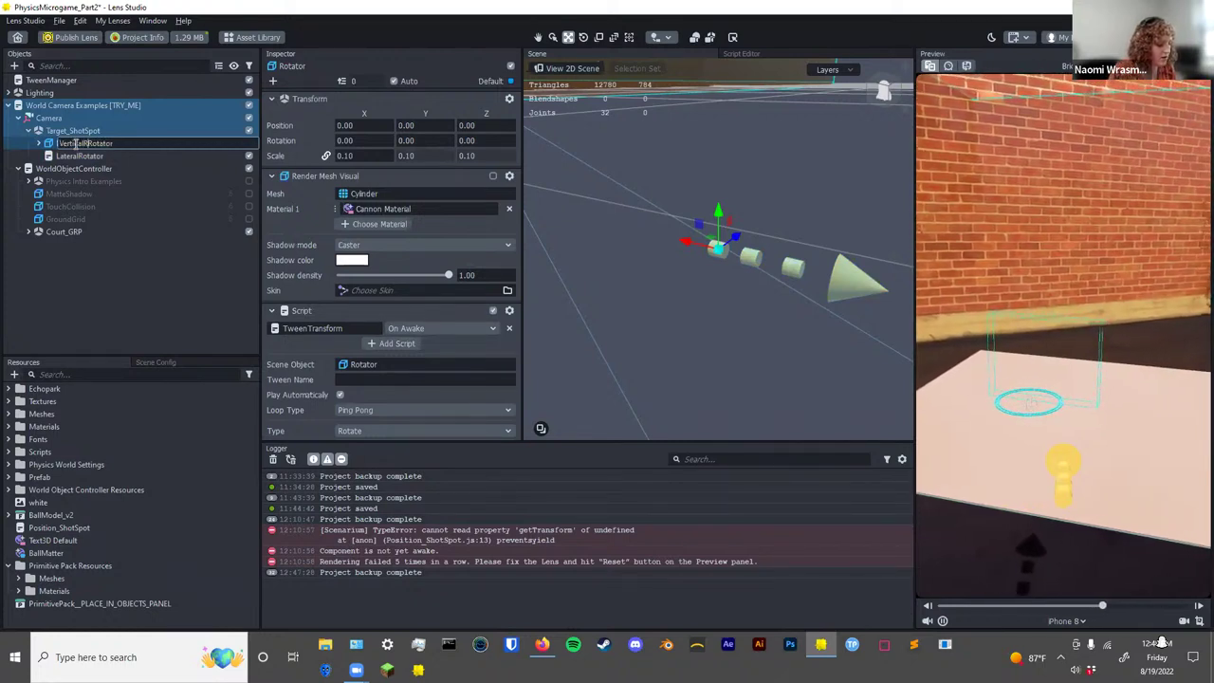
{"action": "key", "text": "Return"}
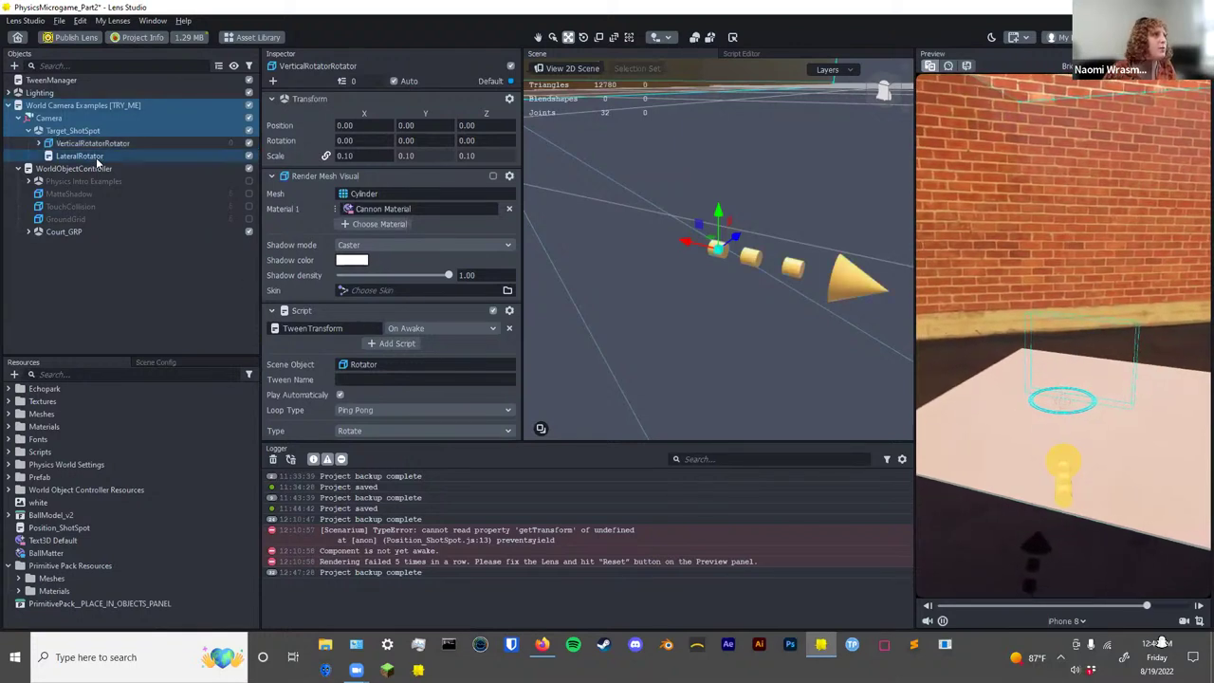
Assign LateralRotator as its own tween's scene object and rotate it from Y -2 to Y 2 with a time of 0.31.
{"action": "key", "text": "Down"}
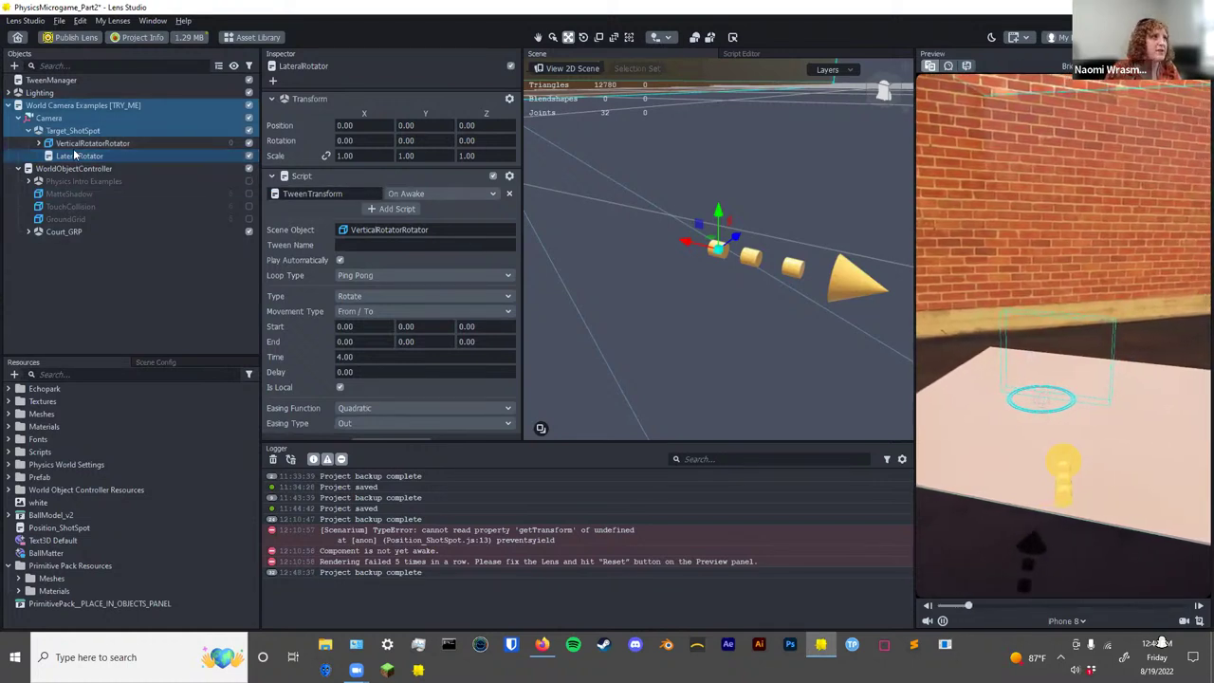
{"action": "left_click_drag", "start_coordinate": [75, 157], "coordinate": [408, 229]}
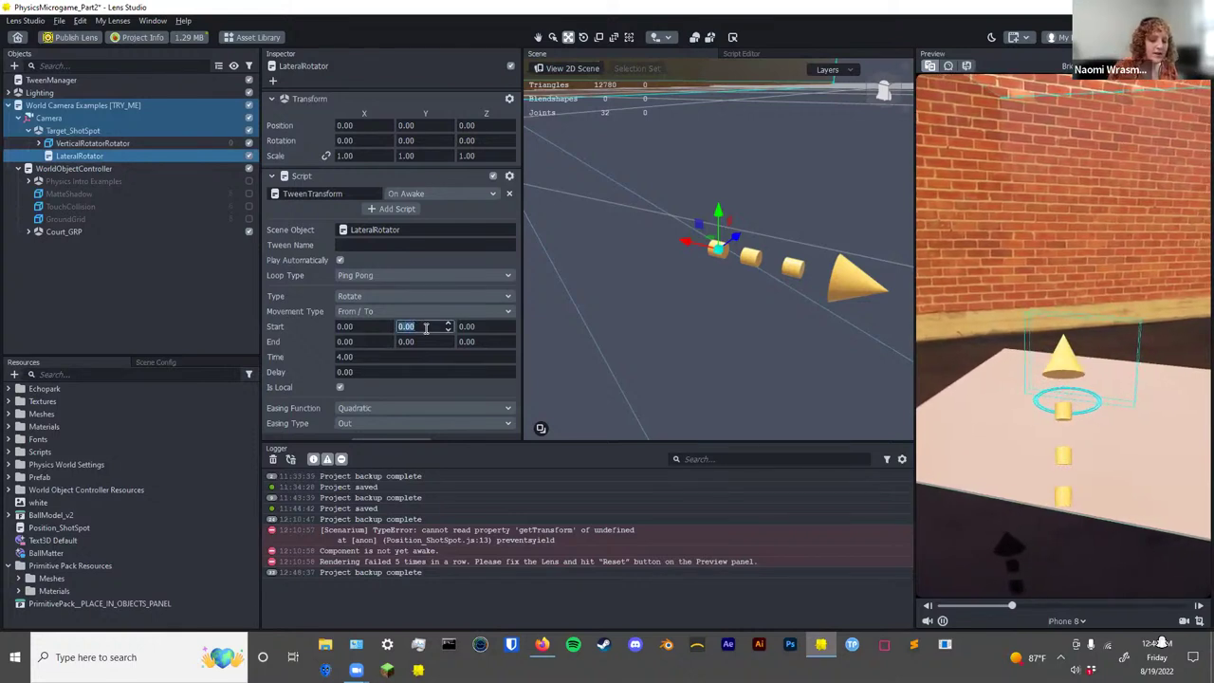
{"action": "key", "text": "Tab"}
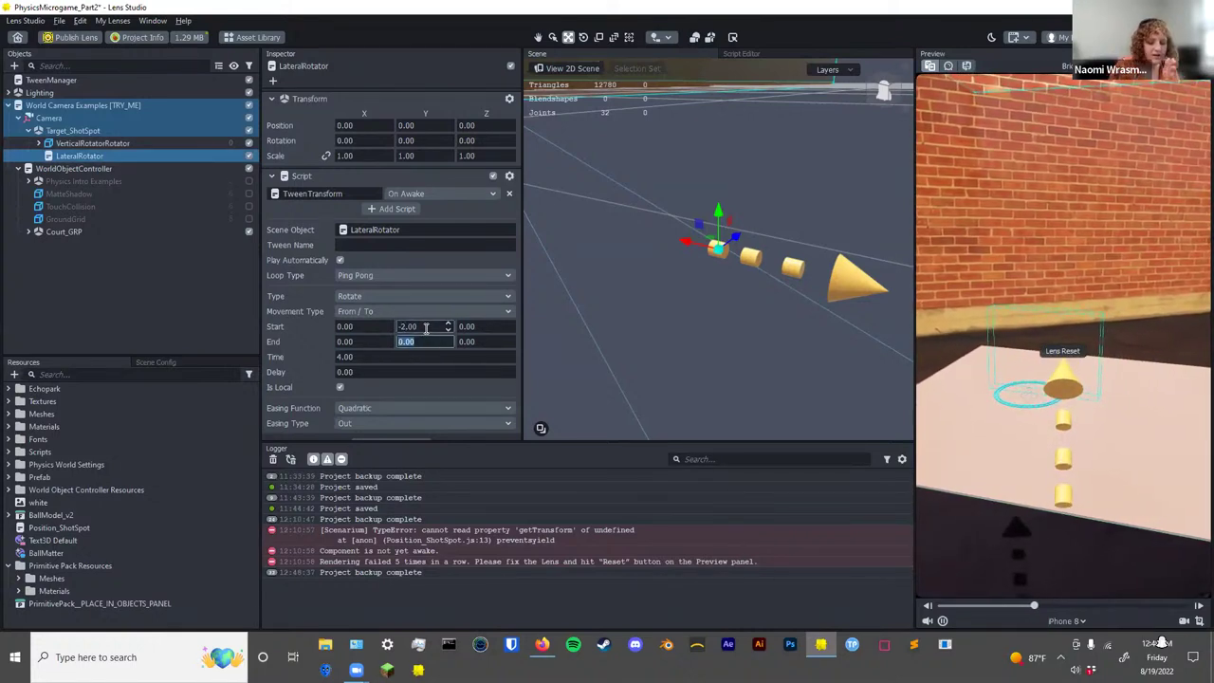
{"action": "left_click", "coordinate": [359, 358]}
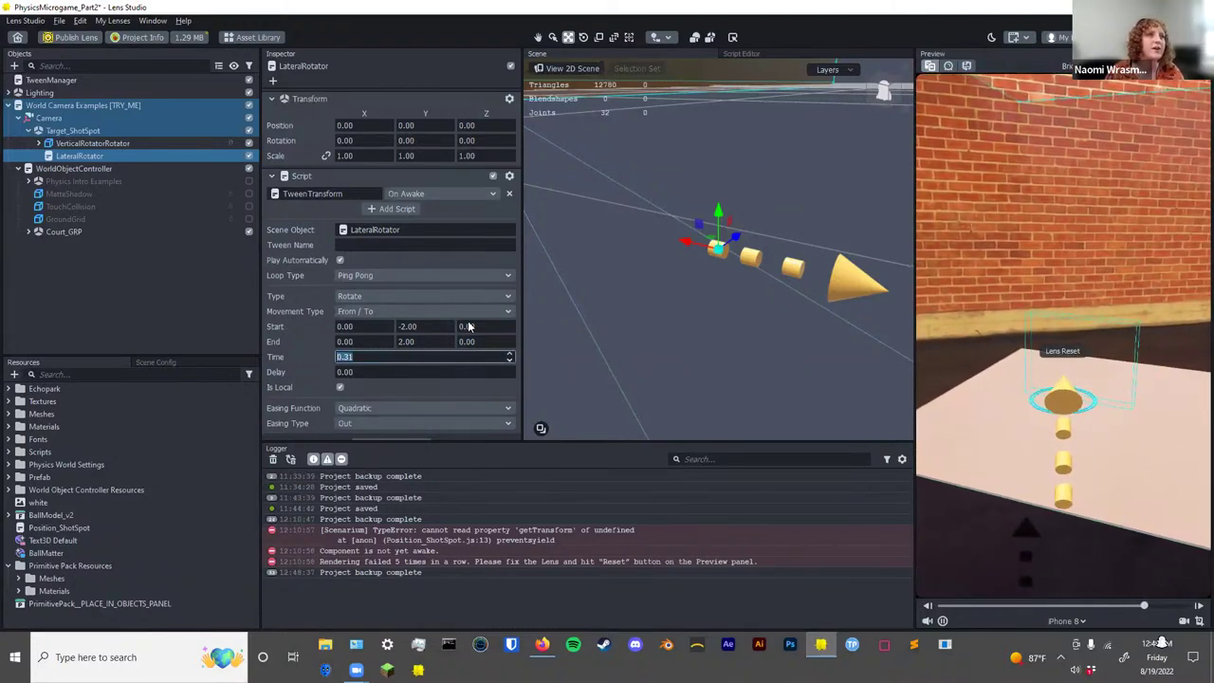
{"action": "key", "text": "Return"}
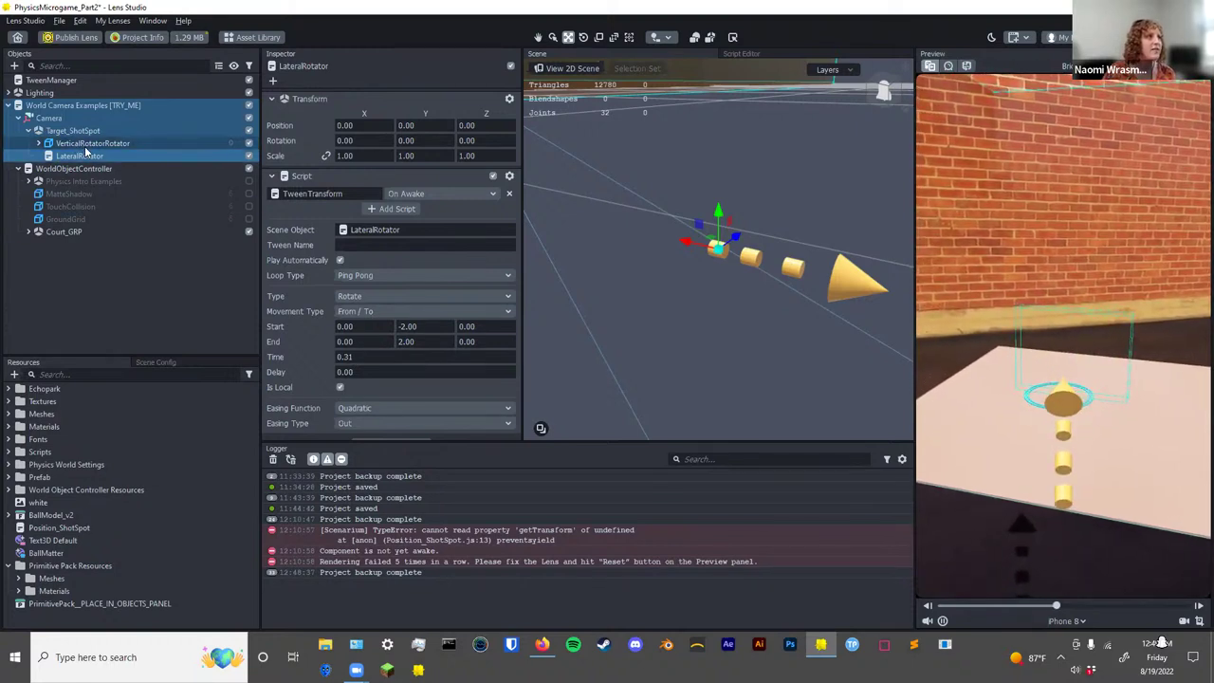
Nest VerticalRotatorRotator under LateralRotator and check its tween settings.
{"action": "left_click_drag", "start_coordinate": [92, 143], "coordinate": [79, 155]}
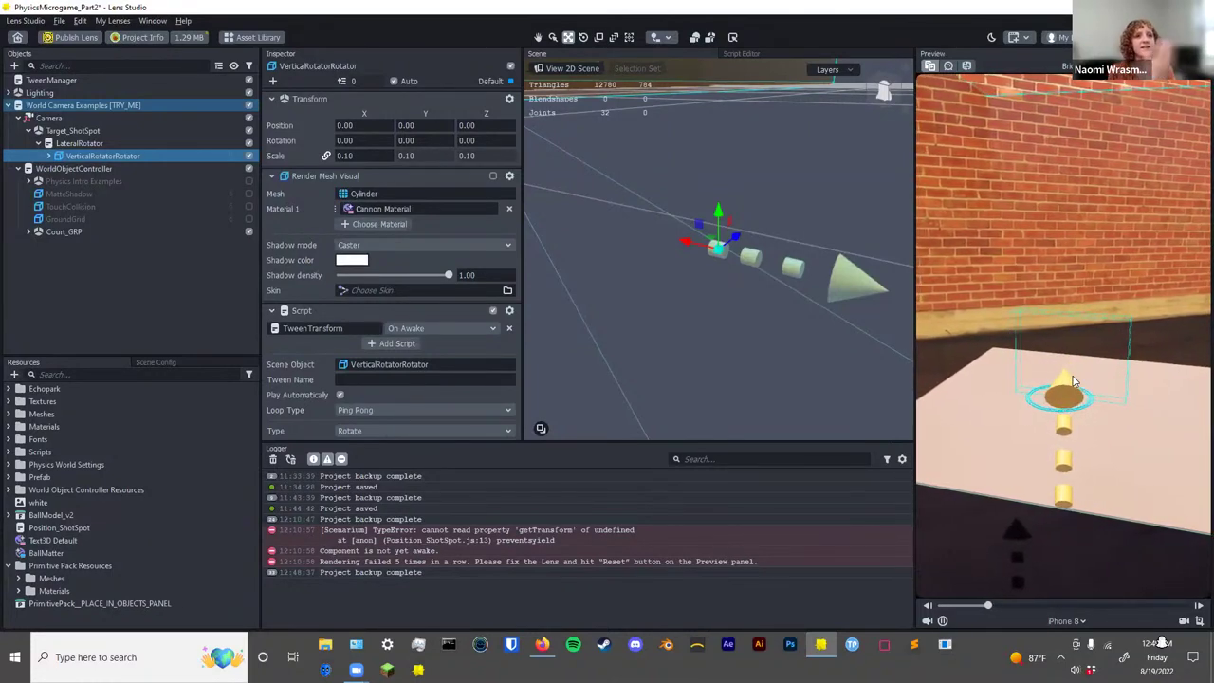
{"action": "left_click_drag", "start_coordinate": [1078, 375], "coordinate": [1118, 382]}
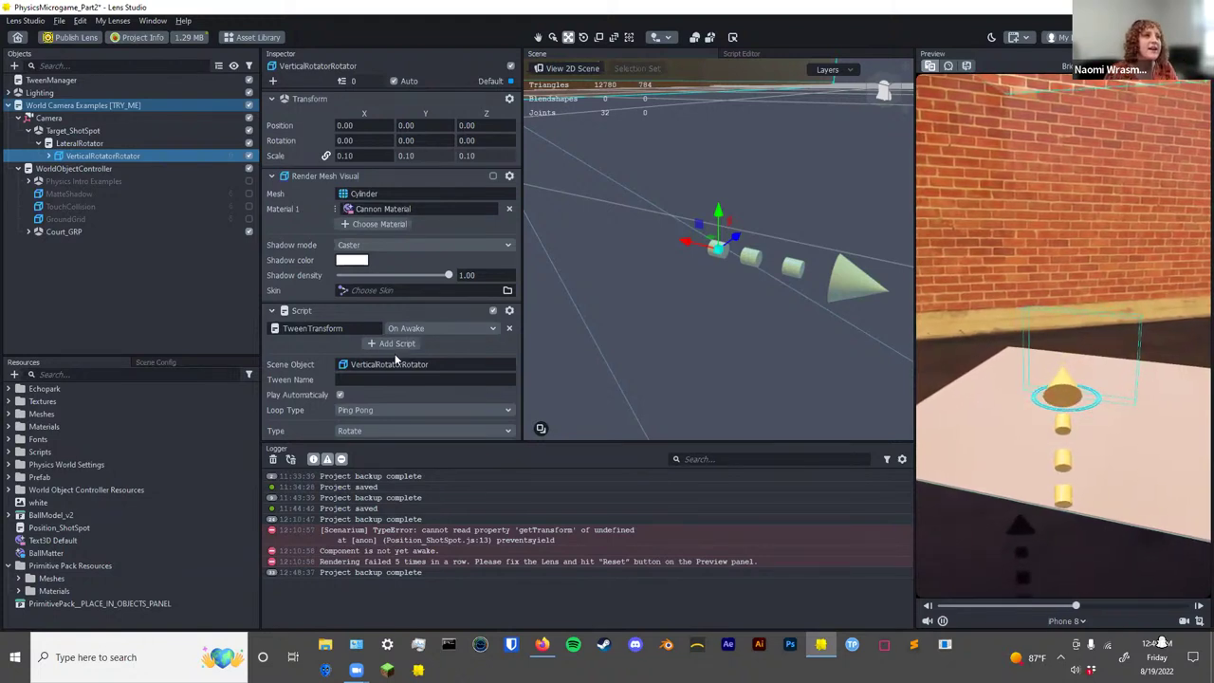
{"action": "scroll", "coordinate": [338, 384], "scroll_direction": "down", "scroll_amount": 5}
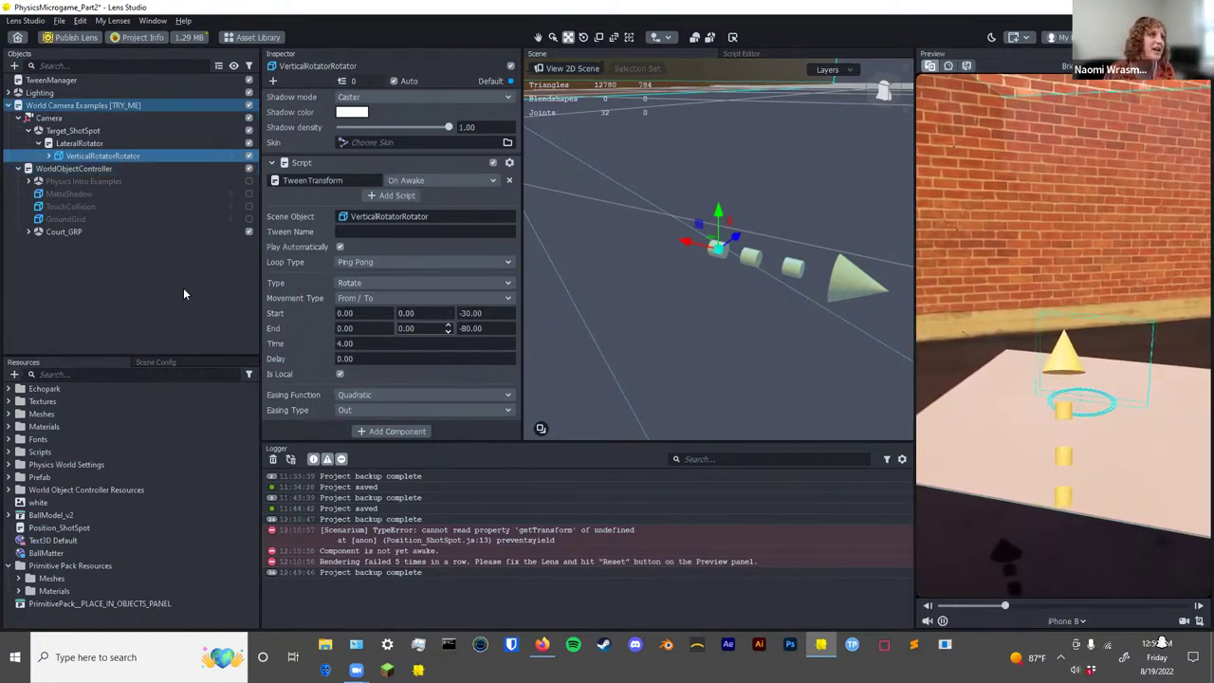
{"action": "key", "text": "alt+Tab"}
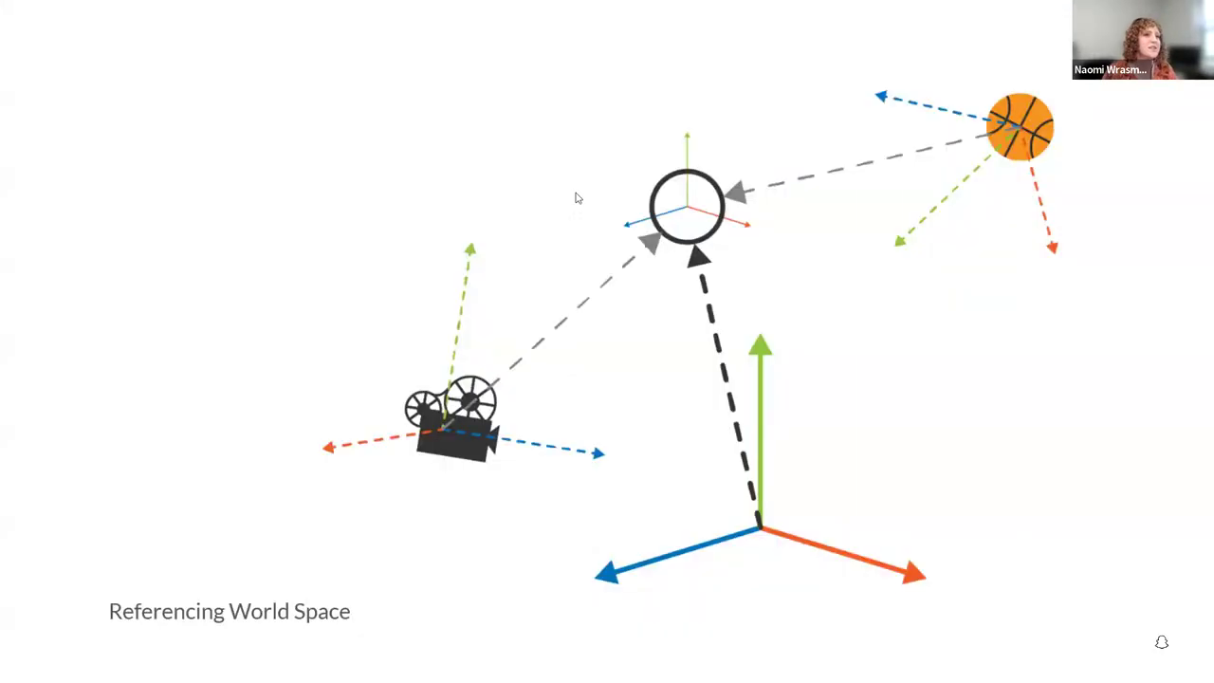
{"action": "left_click", "coordinate": [609, 212]}
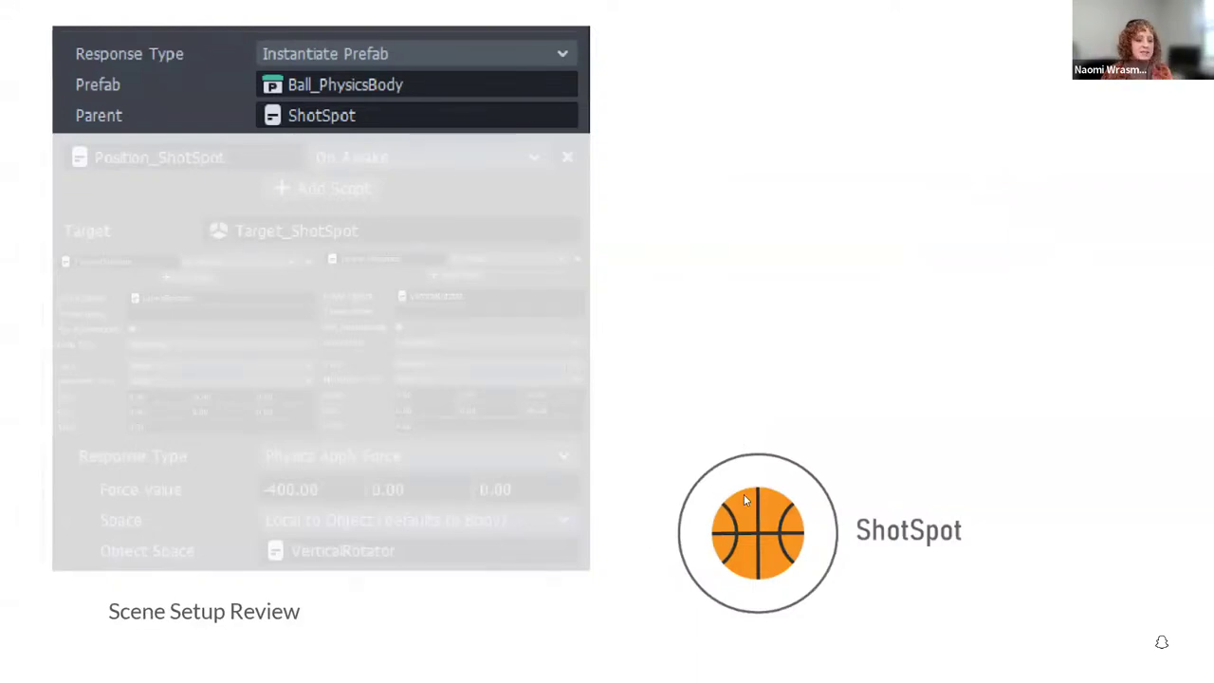
{"action": "key", "text": "Right"}
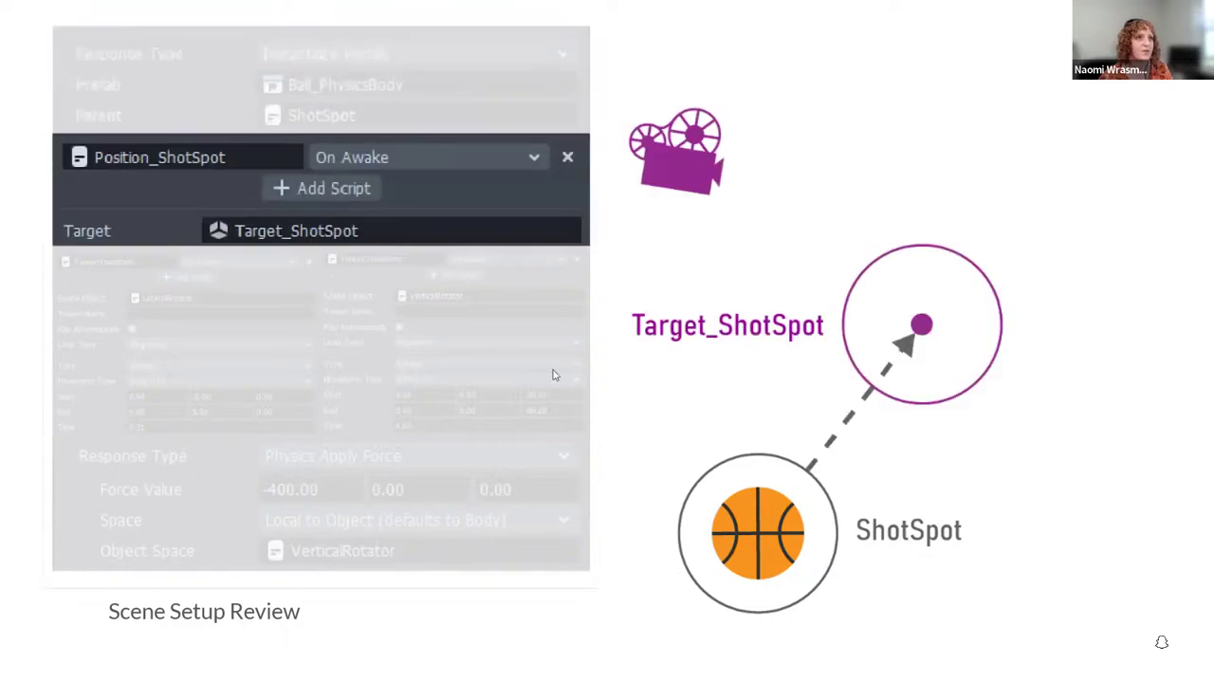